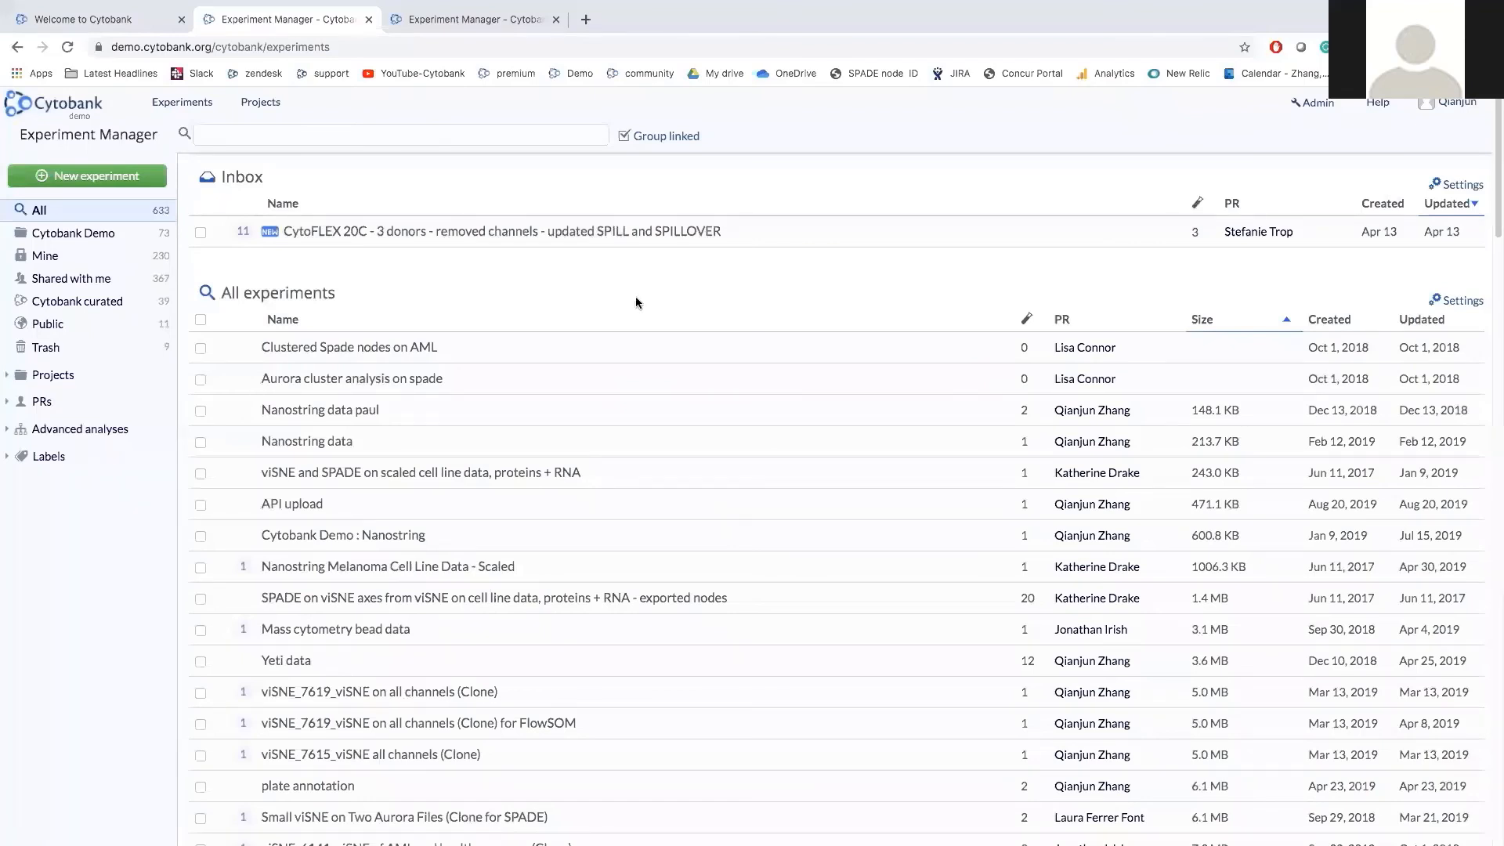
Create a new experiment named 'data test' with purpose 'test', then return to the Experiment Manager.
left_click(88, 183)
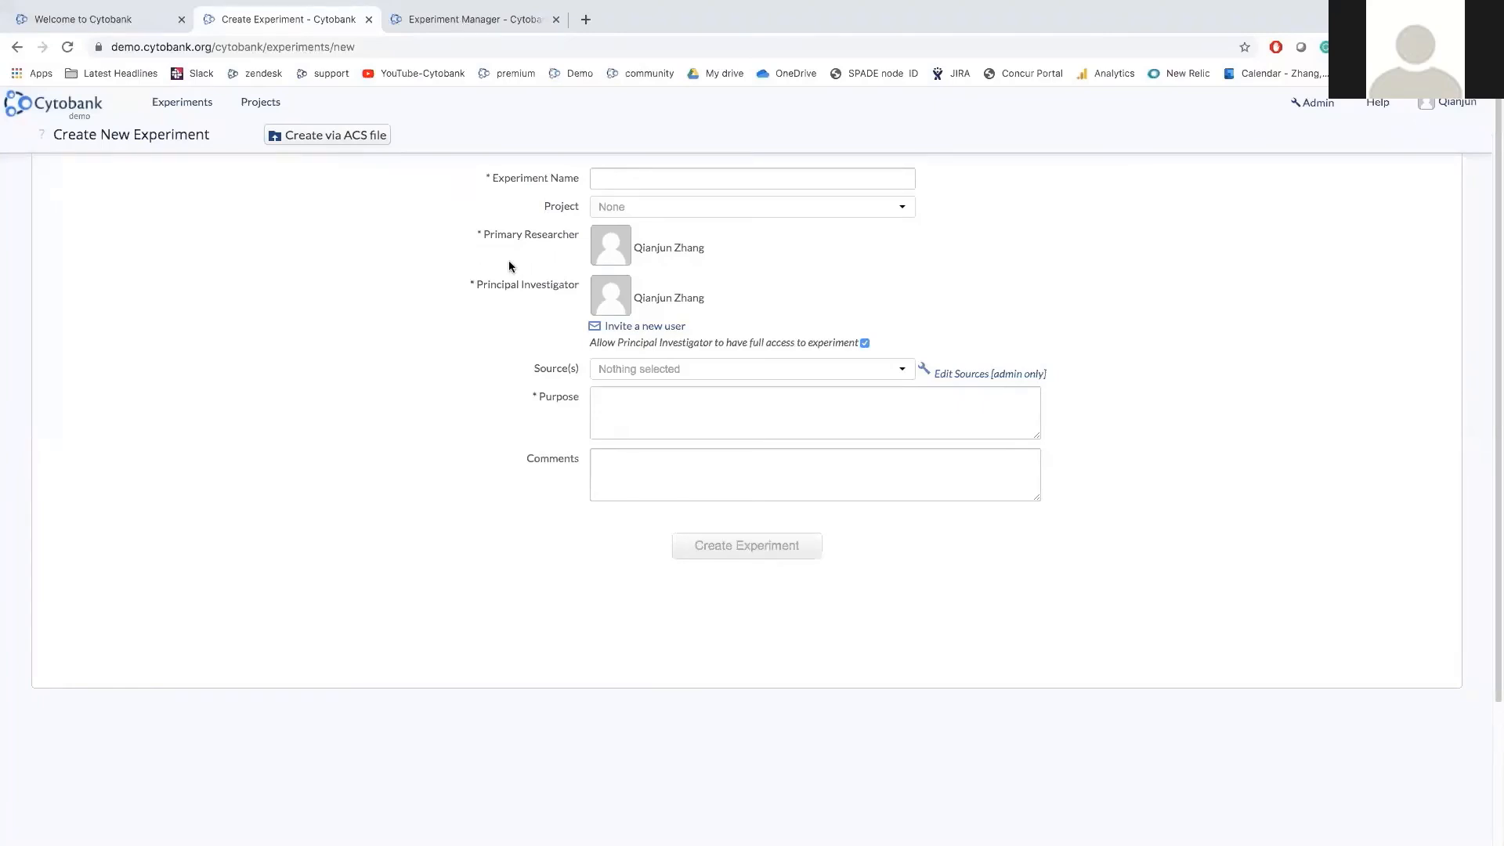
left_click(604, 177)
left_click(633, 215)
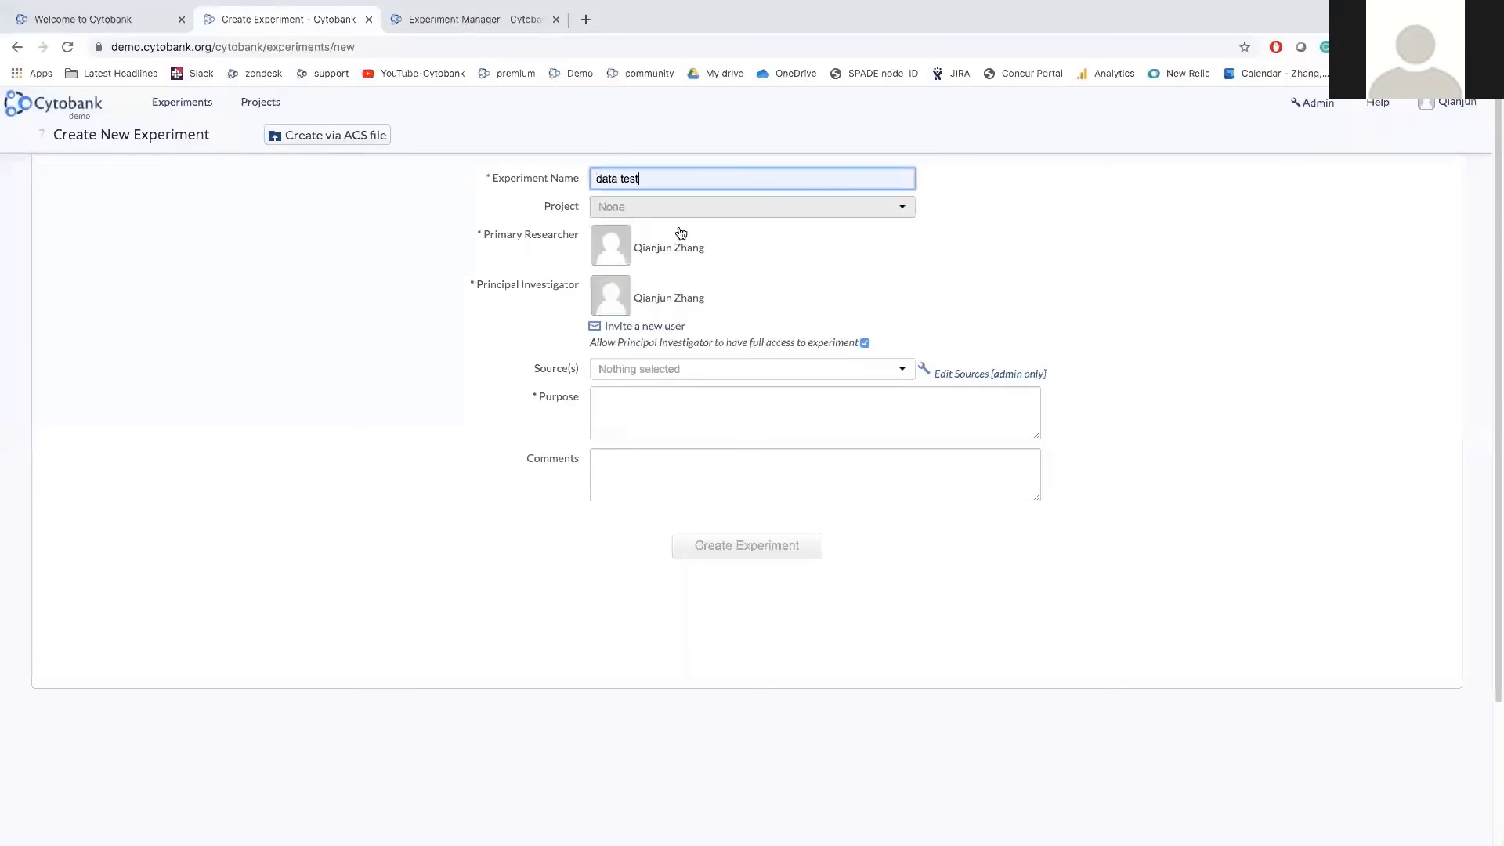
left_click(678, 426)
type("test")
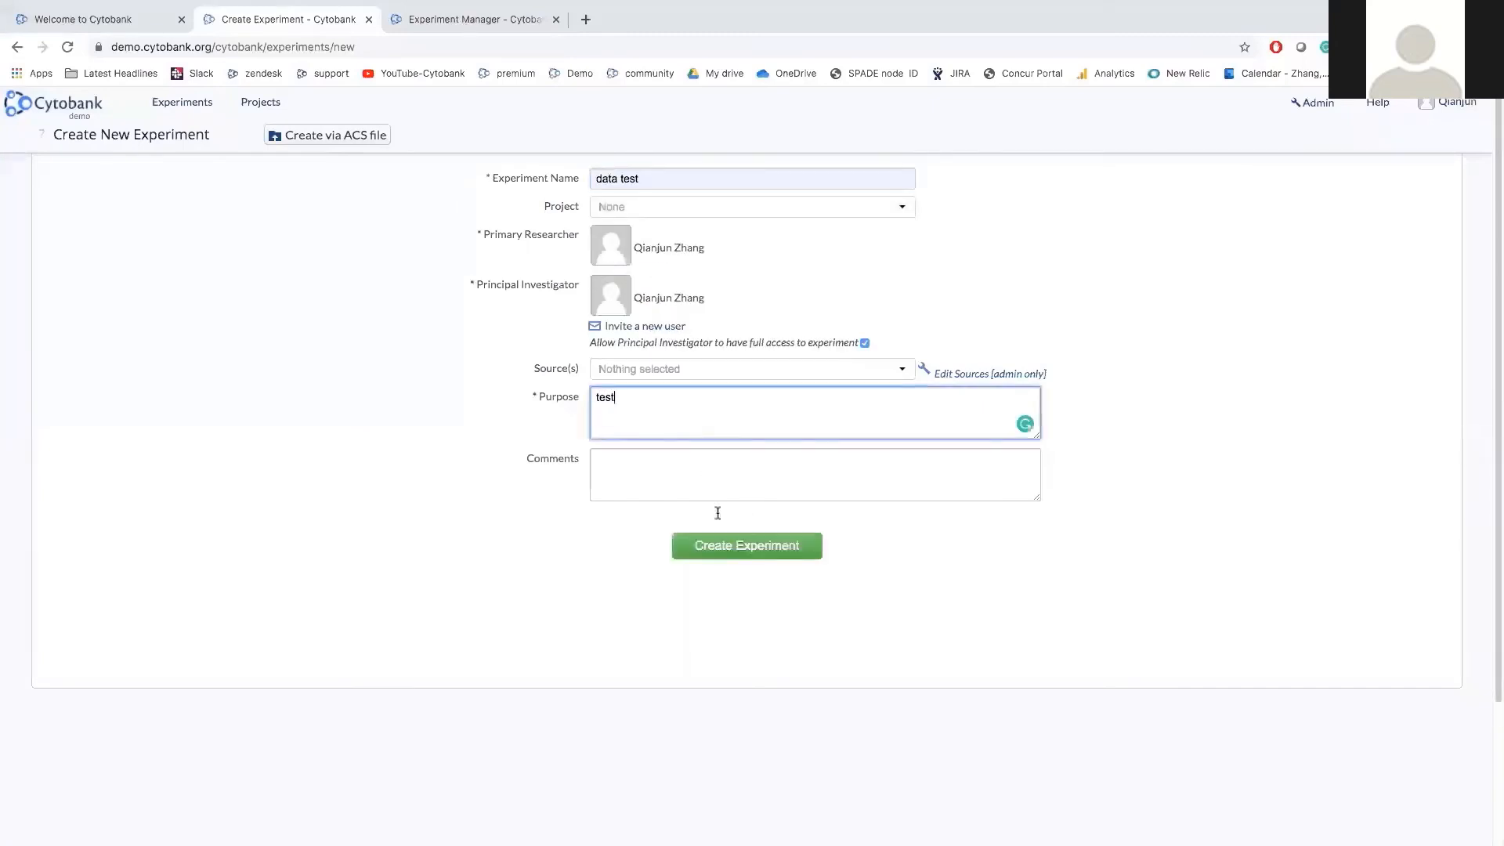
left_click(736, 553)
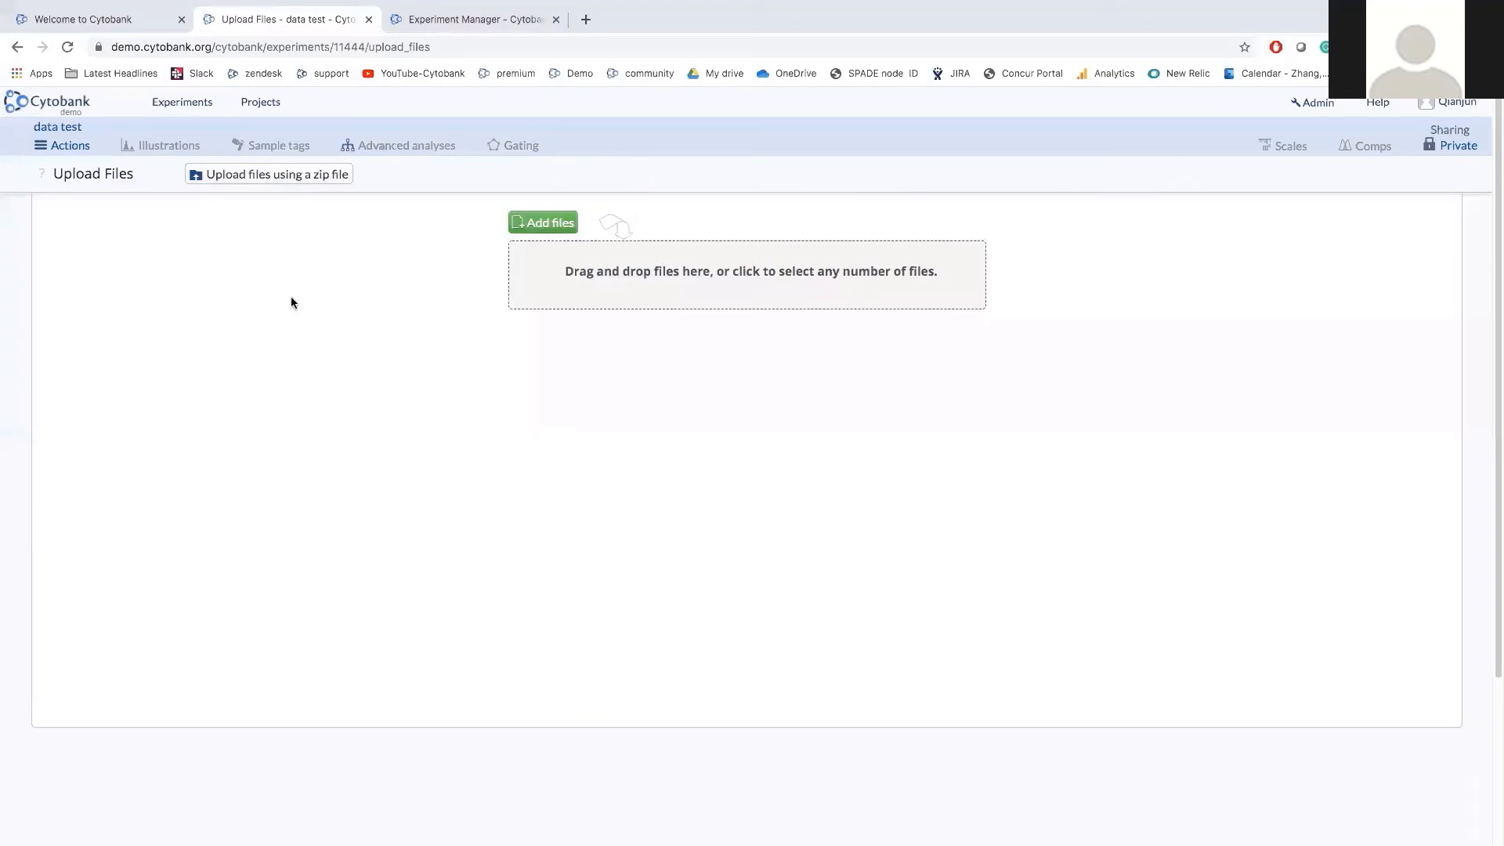
left_click(20, 110)
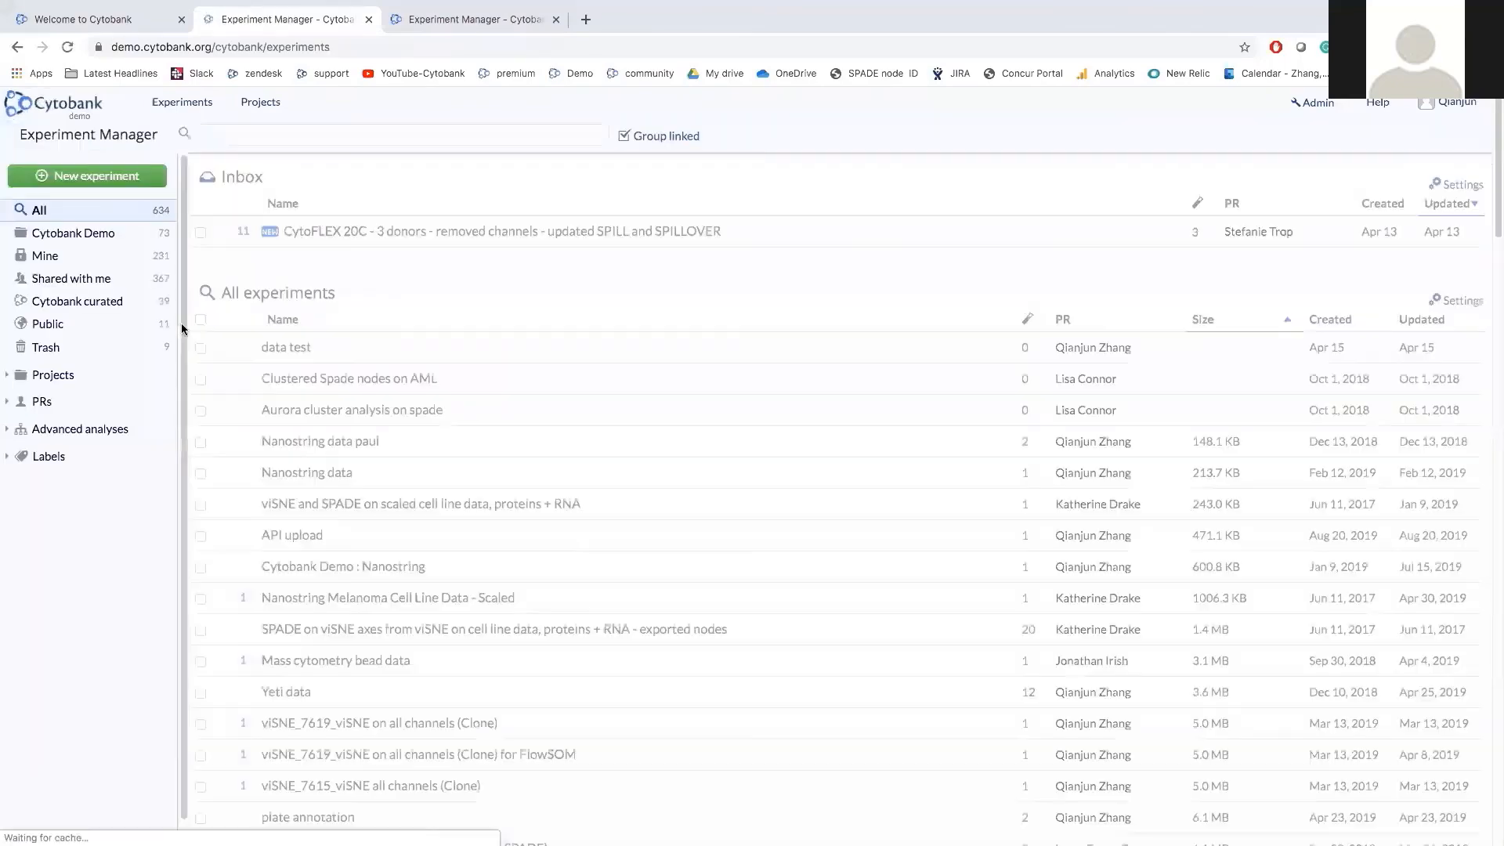
Browse the Mine, Shared with me, Cytobank curated and Public experiment categories.
left_click(115, 264)
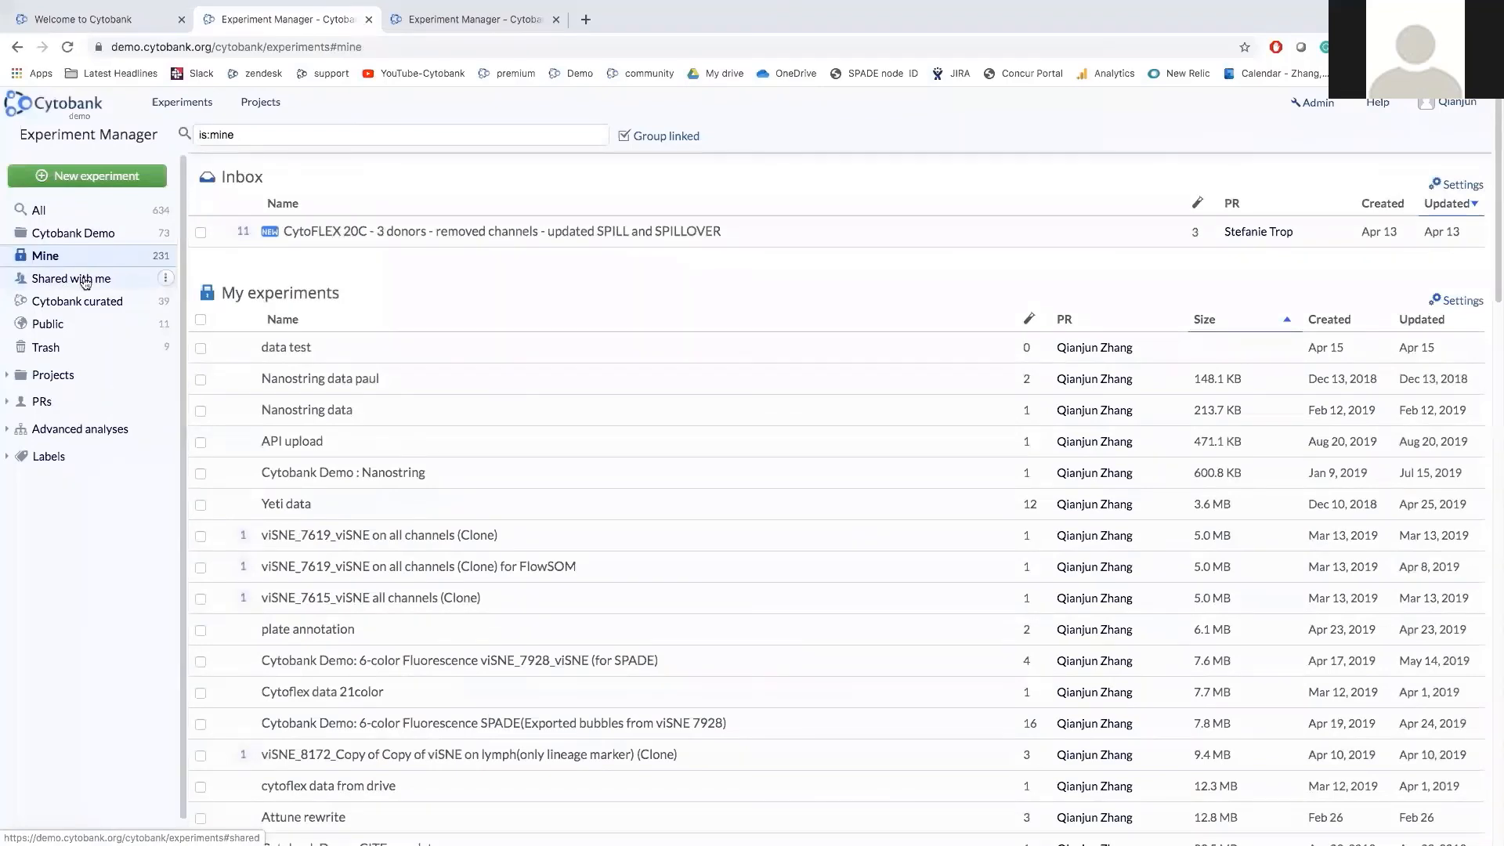
left_click(86, 282)
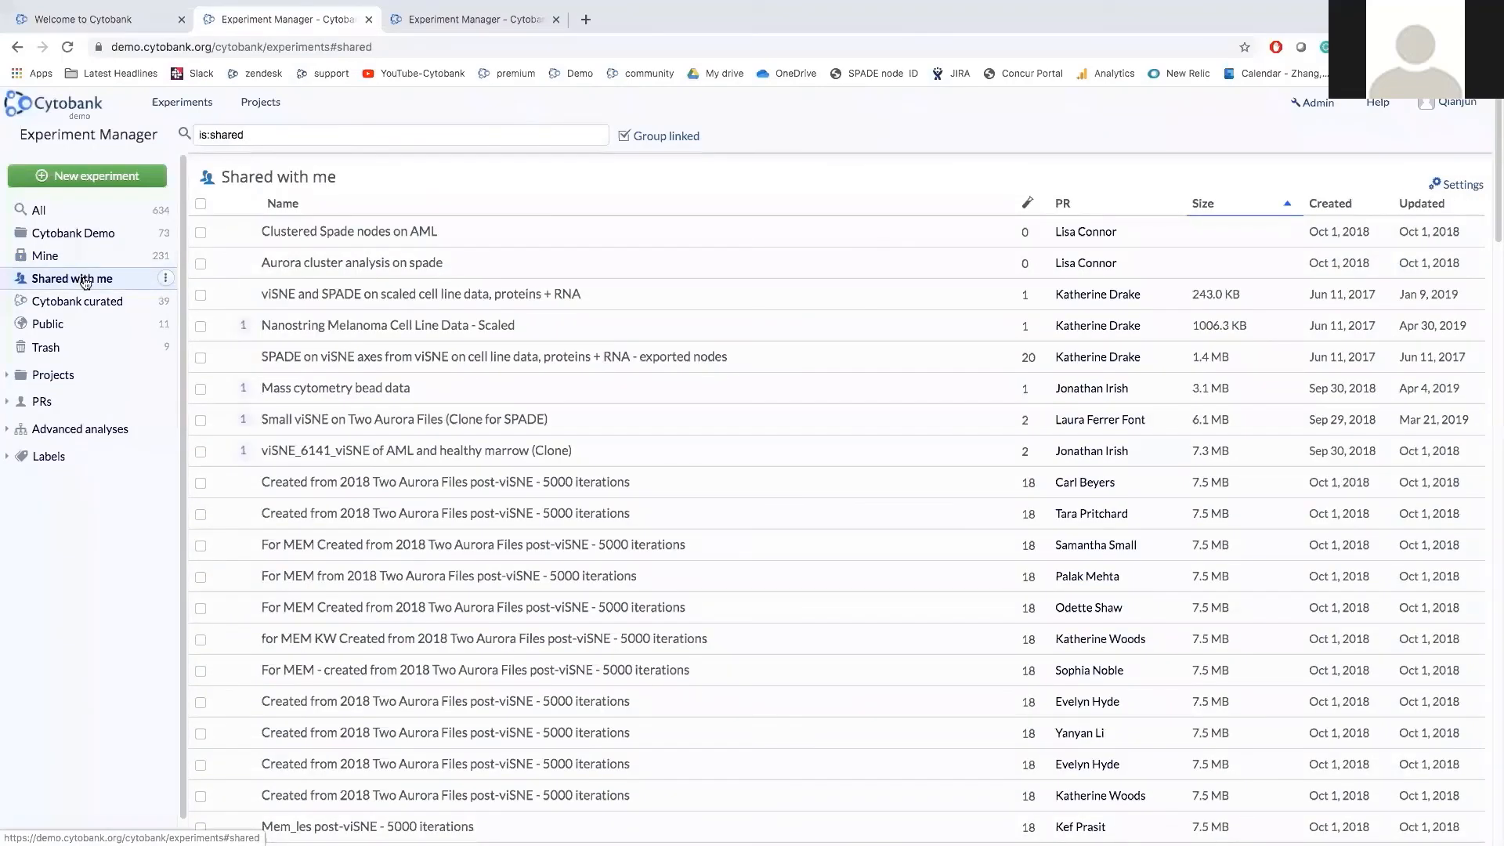
left_click(90, 306)
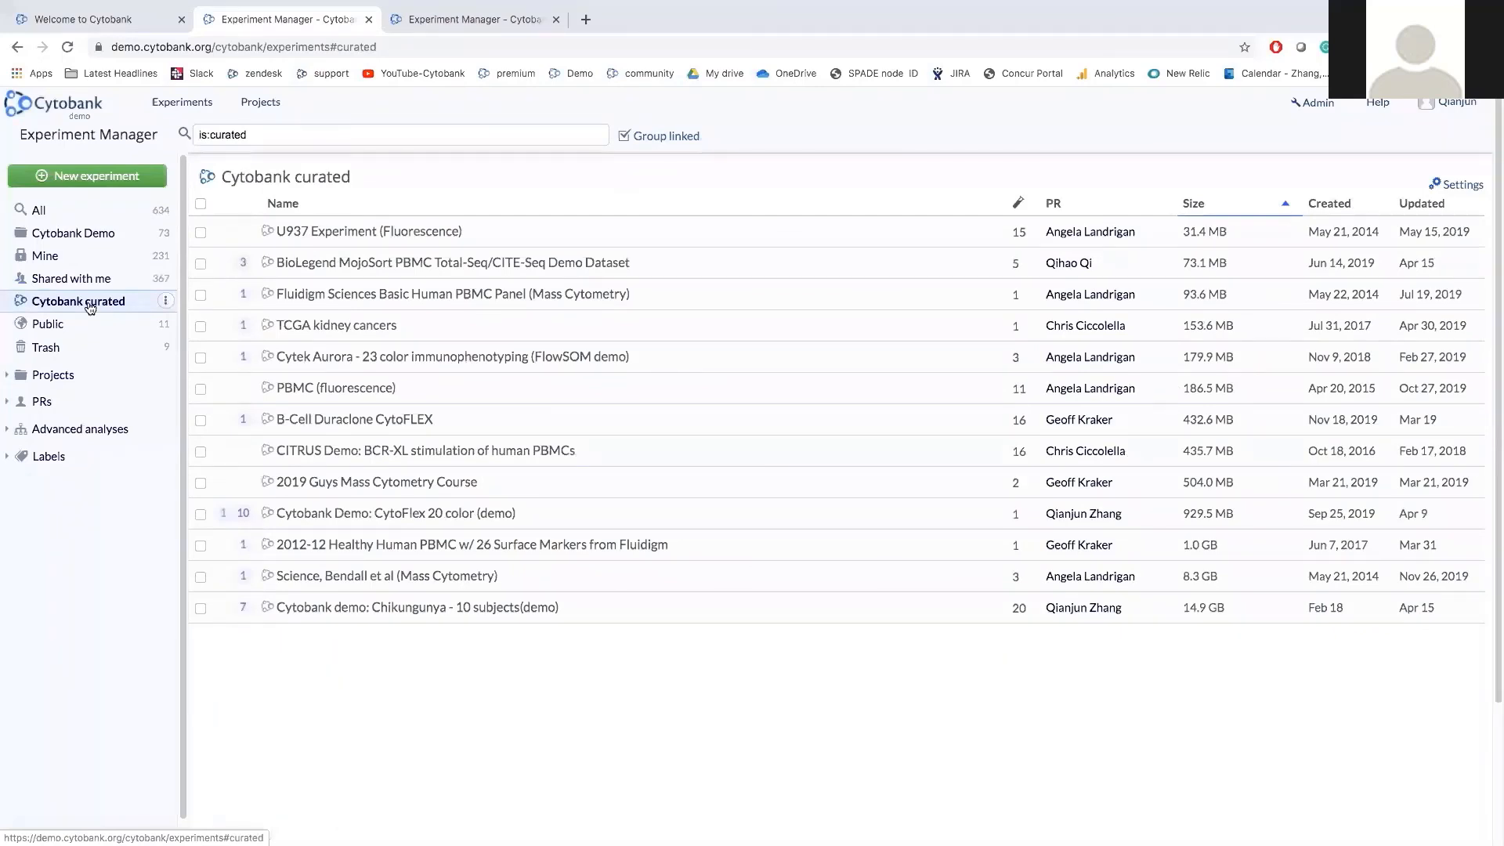
left_click(83, 325)
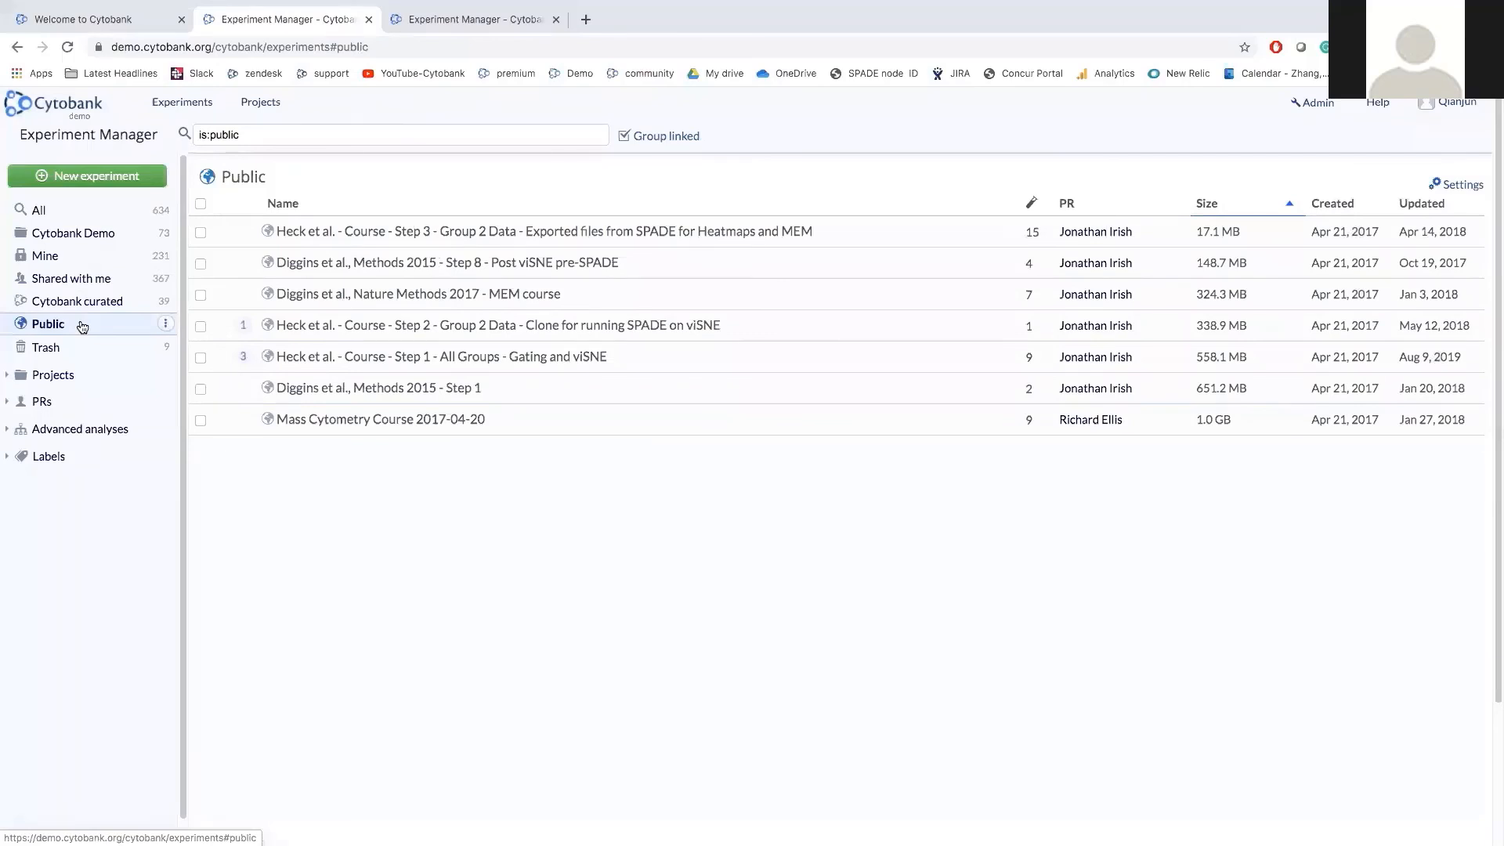
Peek at Projects, PIs and Advanced analyses, expand Labels, and return to Mine.
left_click(82, 380)
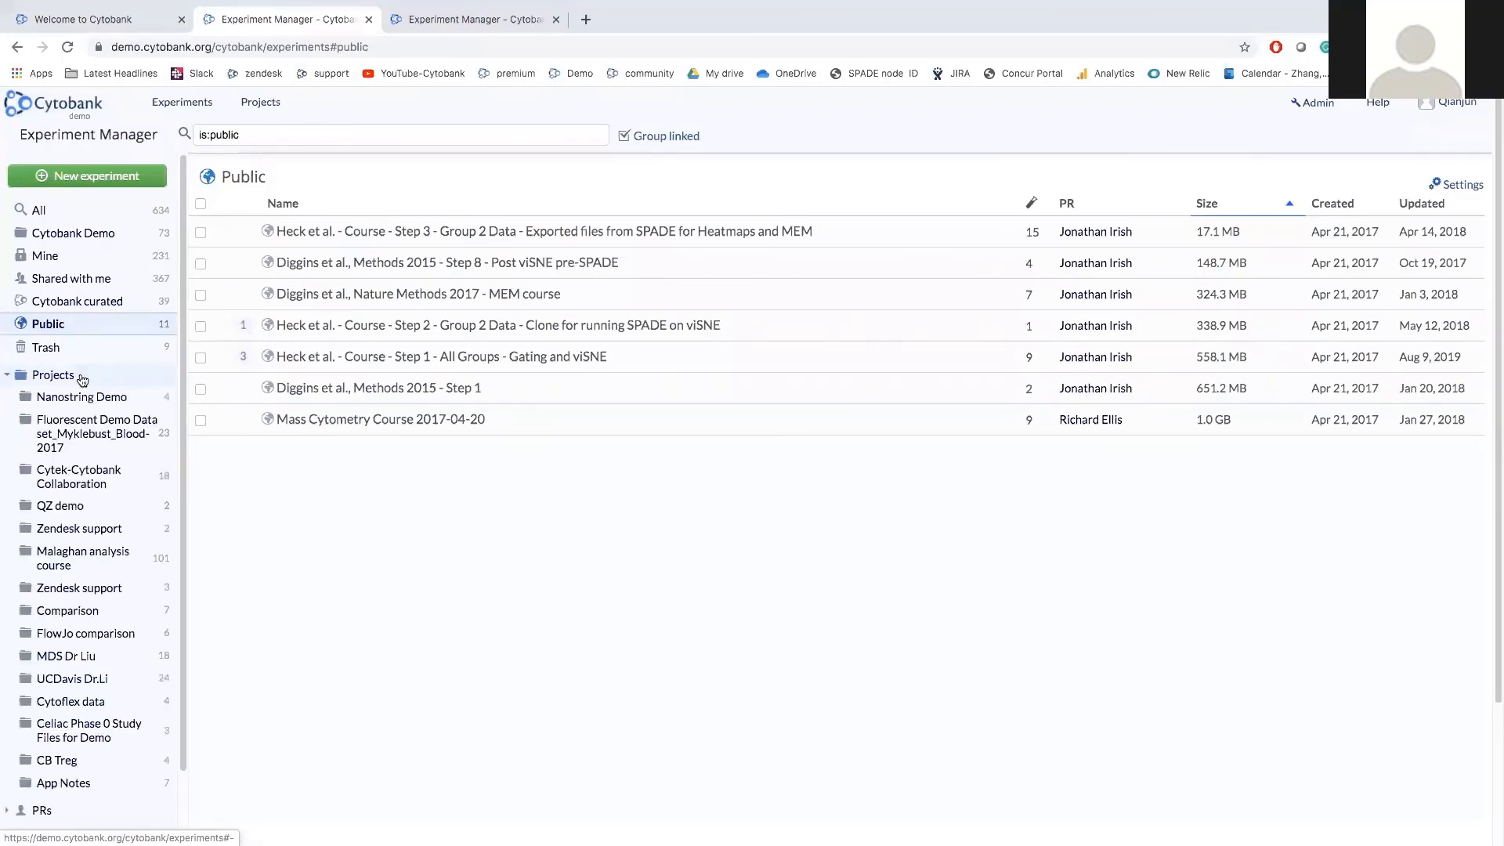
left_click(83, 380)
left_click(42, 403)
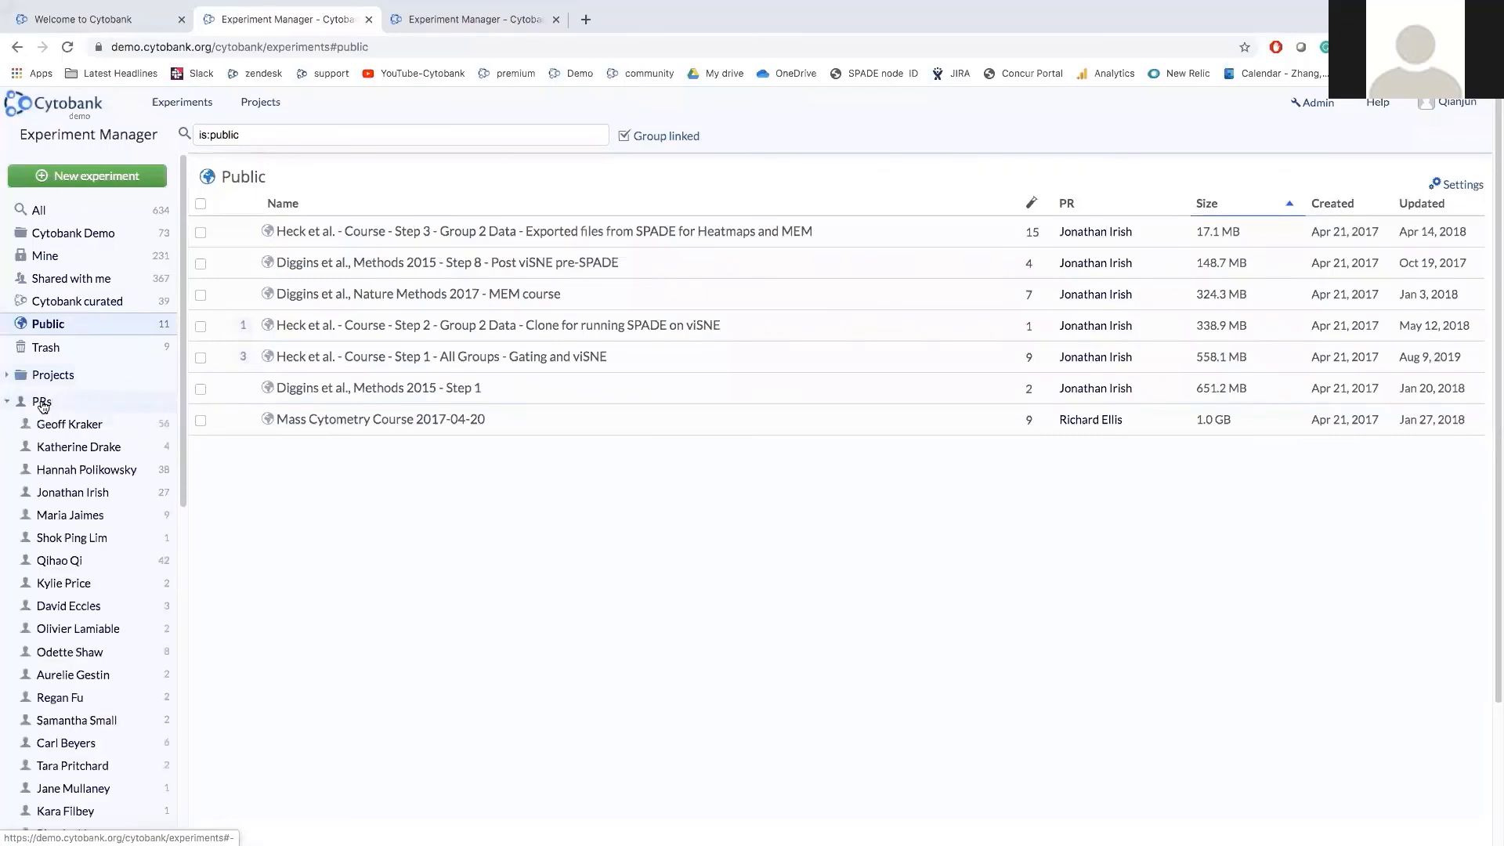
left_click(42, 403)
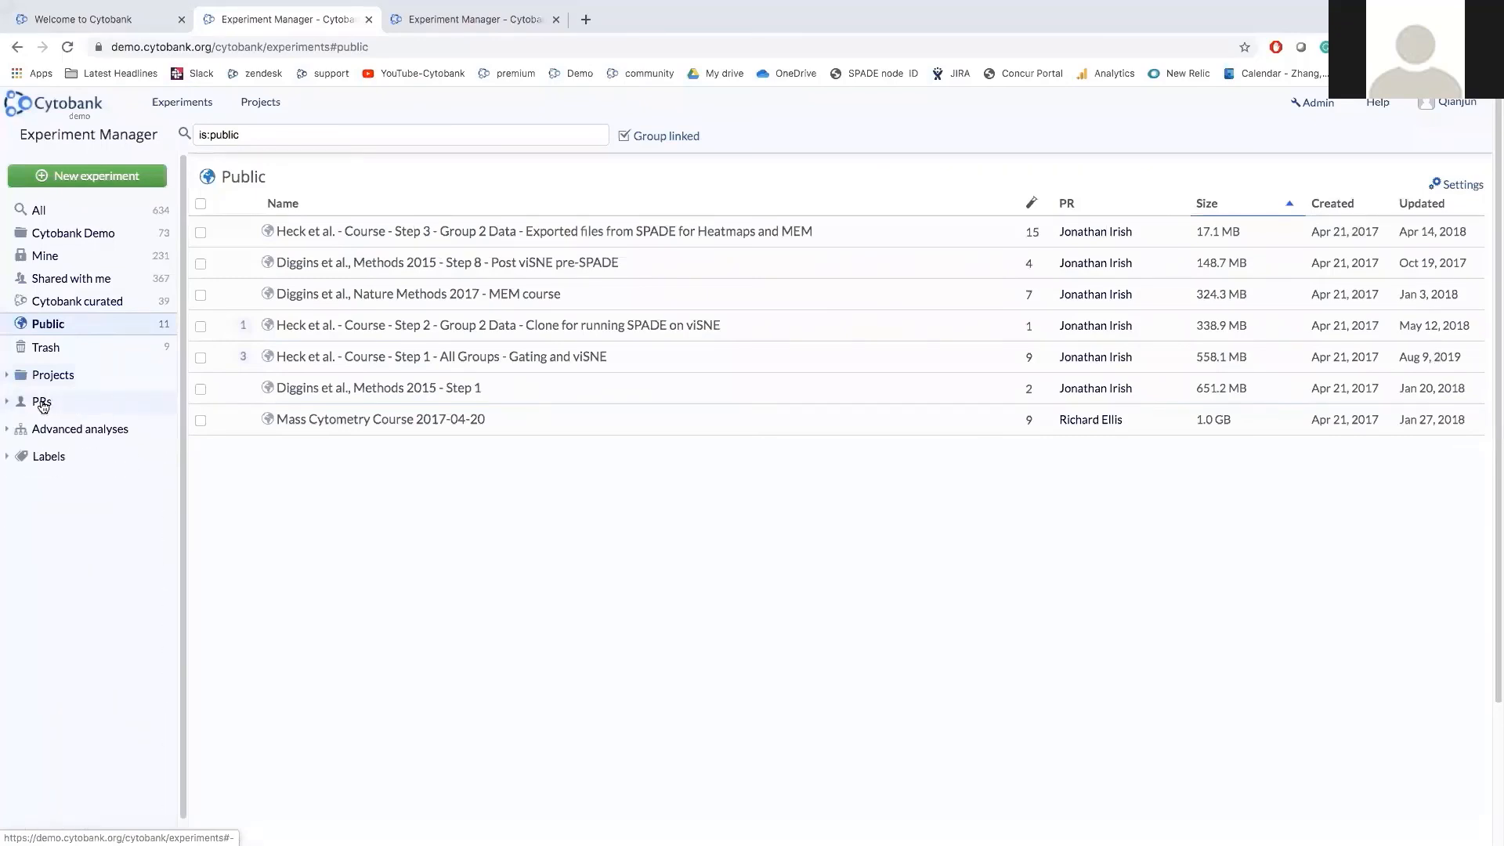
left_click(79, 430)
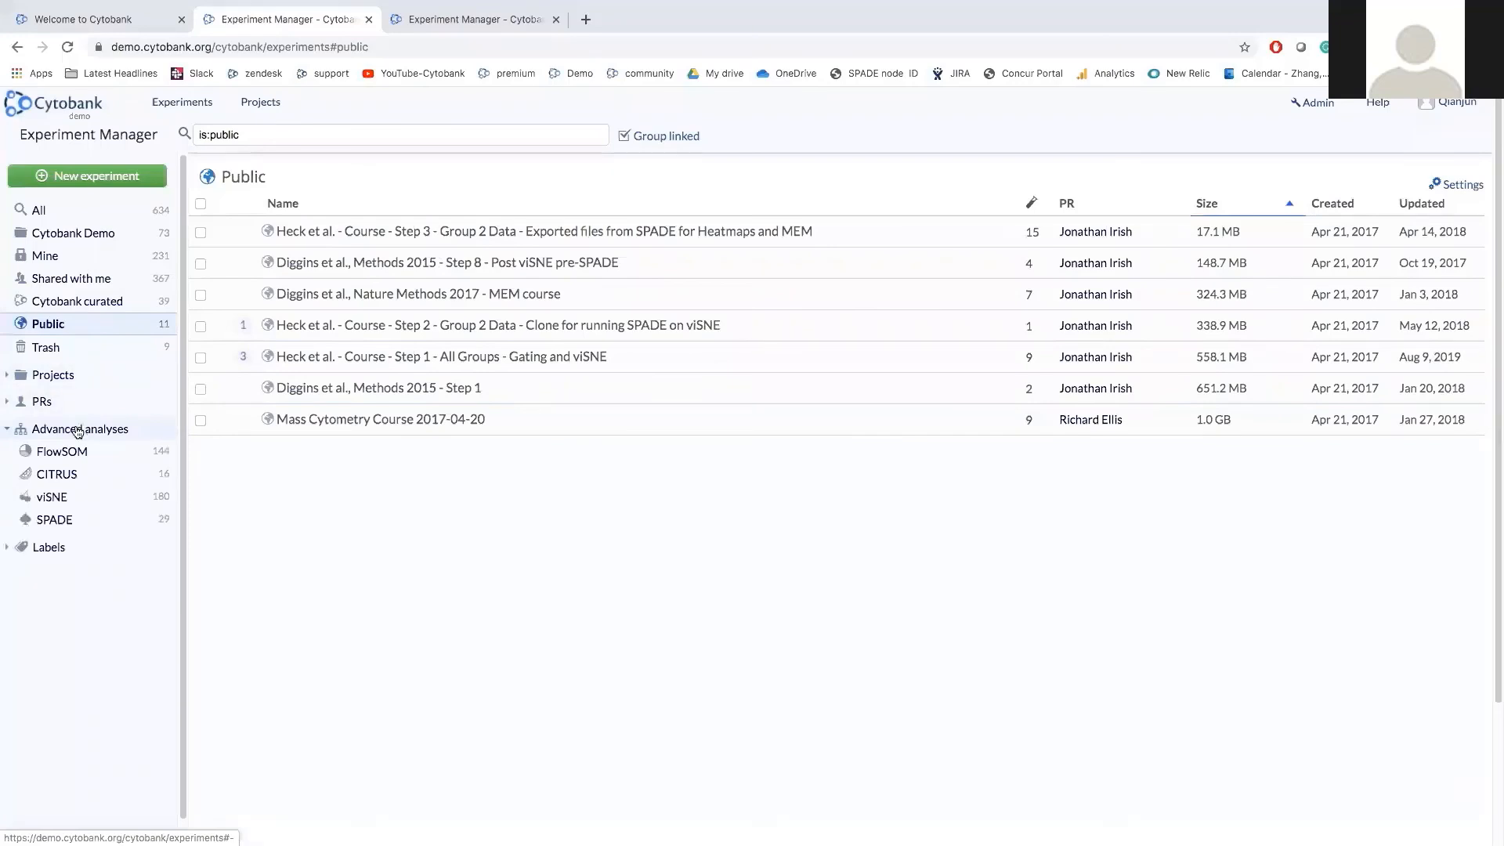
left_click(67, 435)
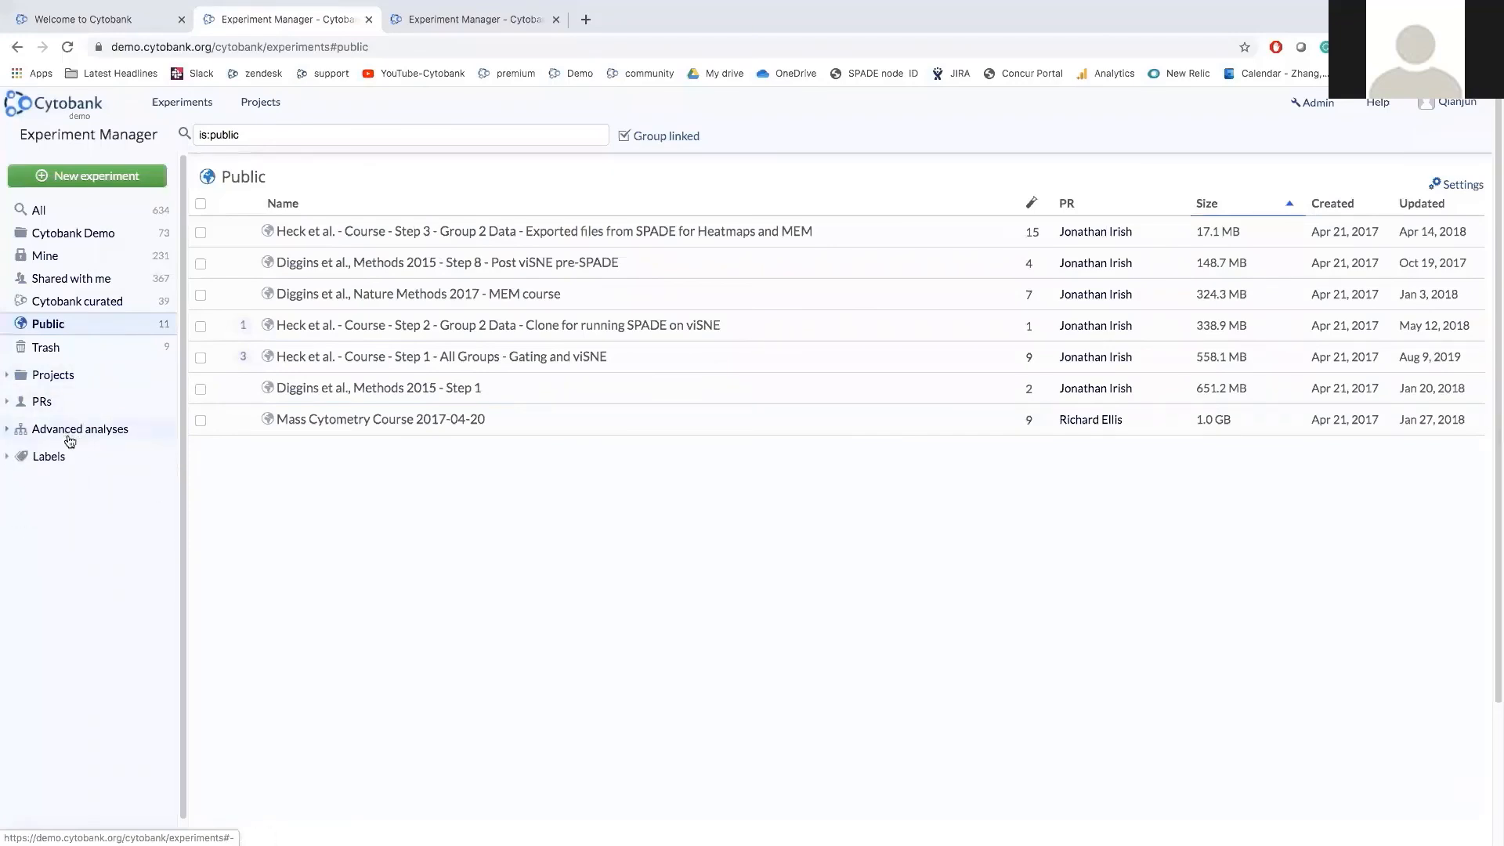
left_click(57, 457)
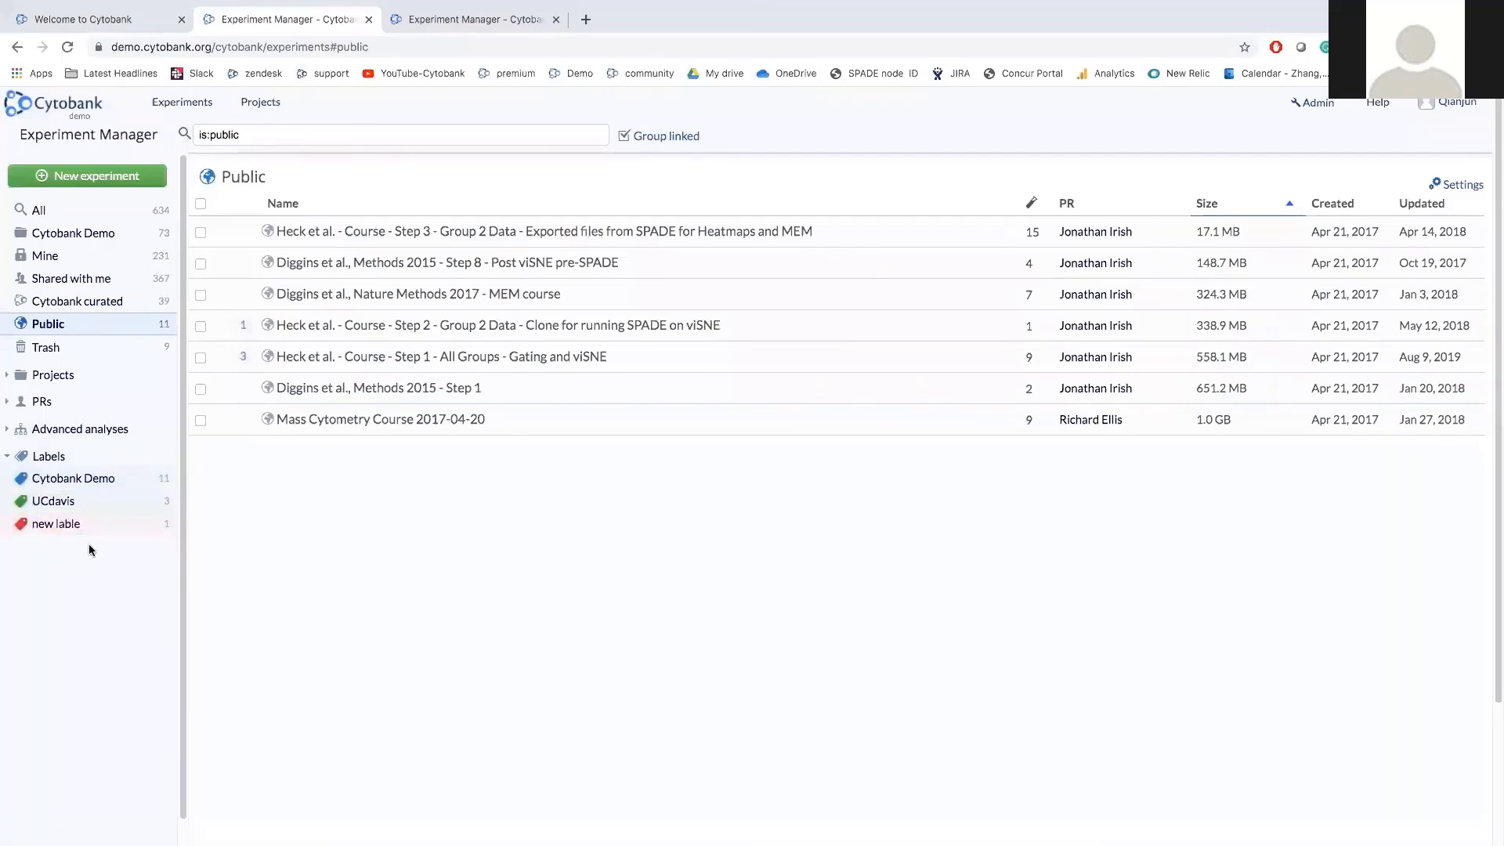
left_click(86, 258)
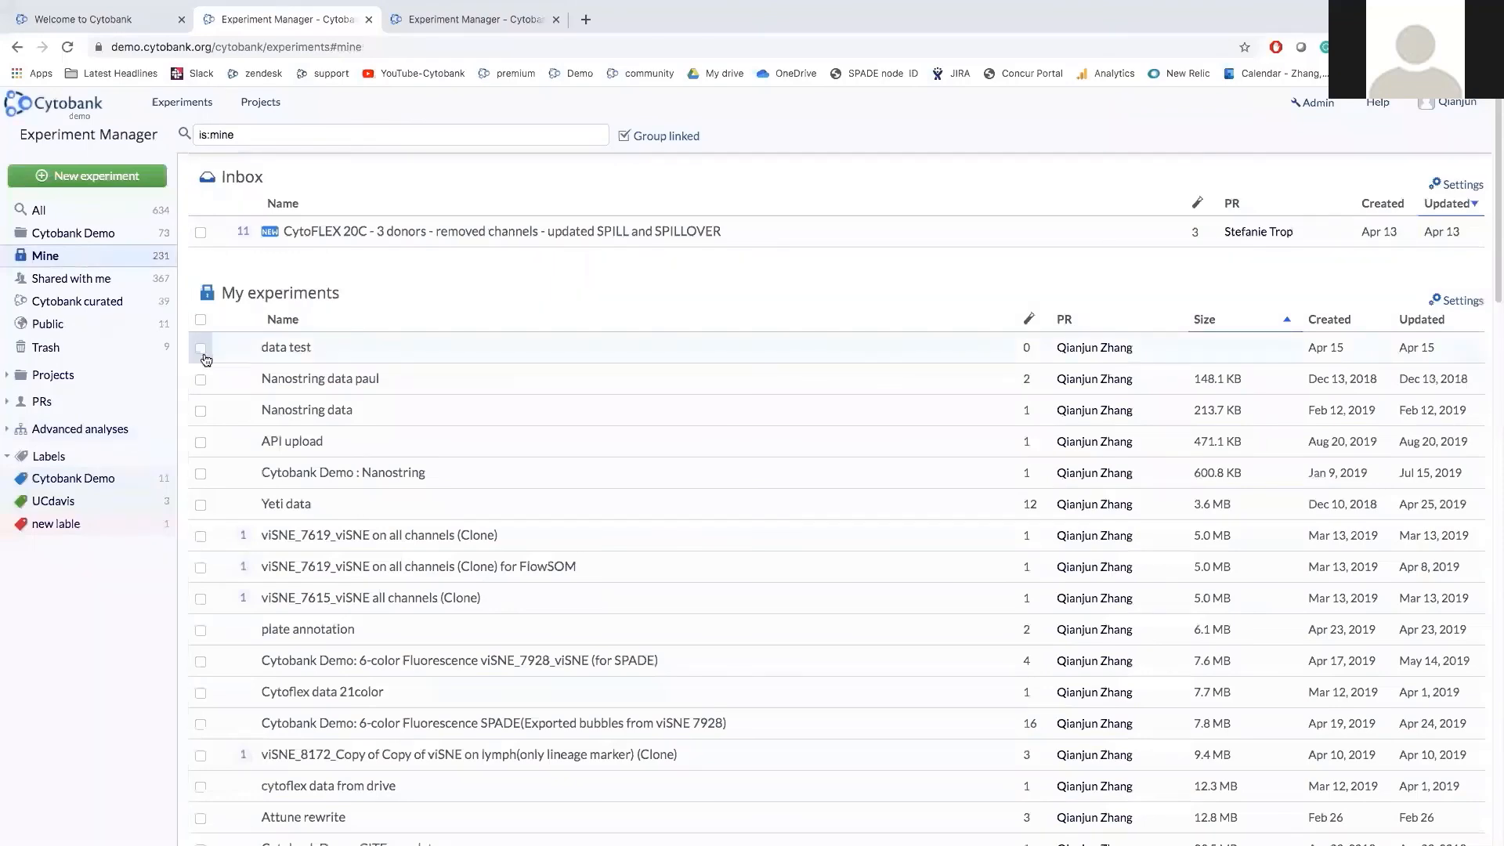
Label the CytoFlex 20 color clone experiment 'Cytobank Demo' and filter the project list by 'cytoflex'.
left_click(74, 233)
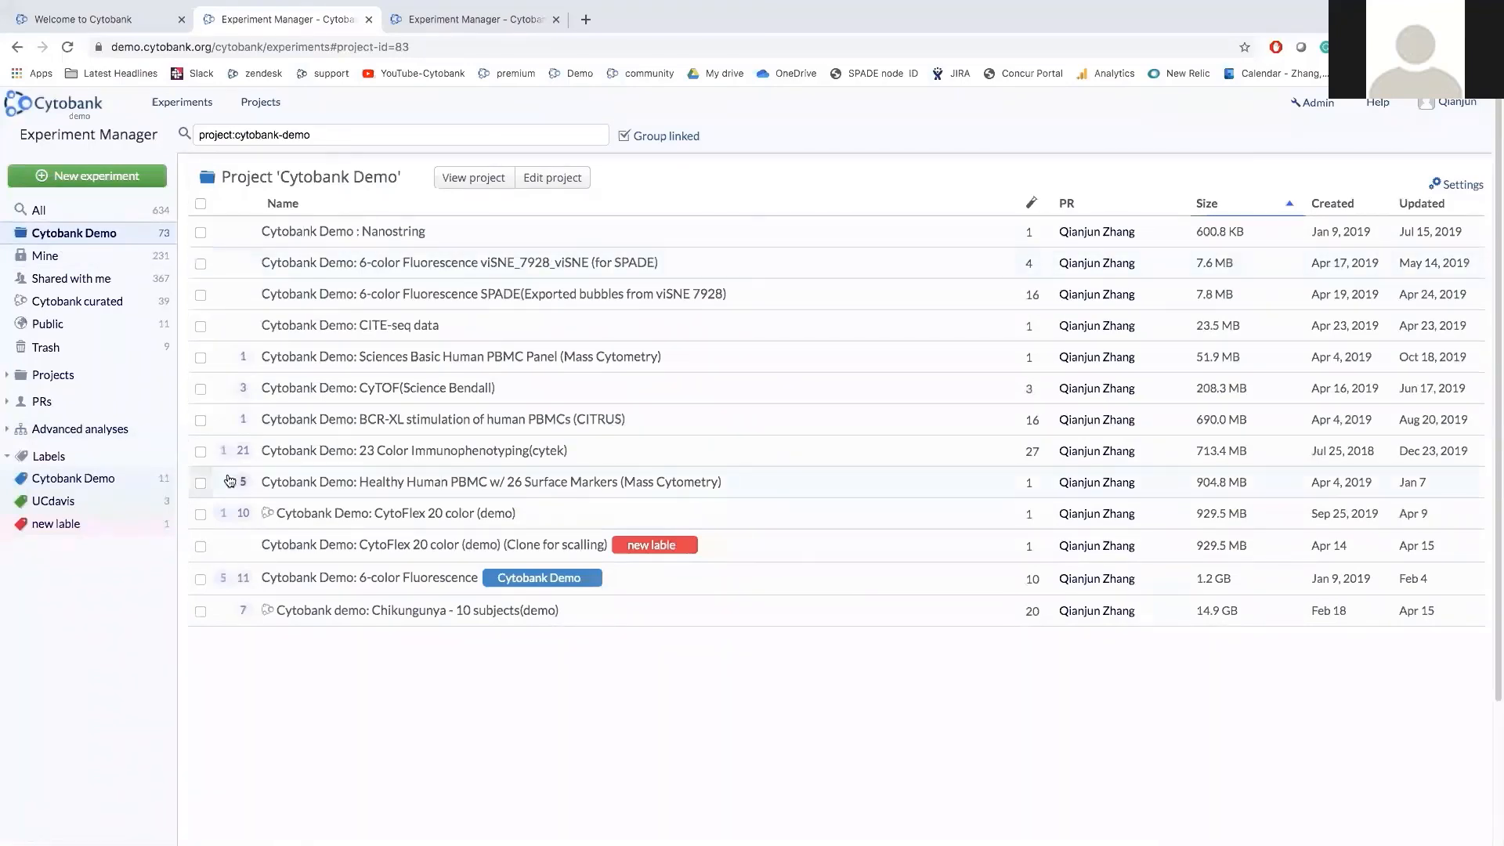
left_click(200, 547)
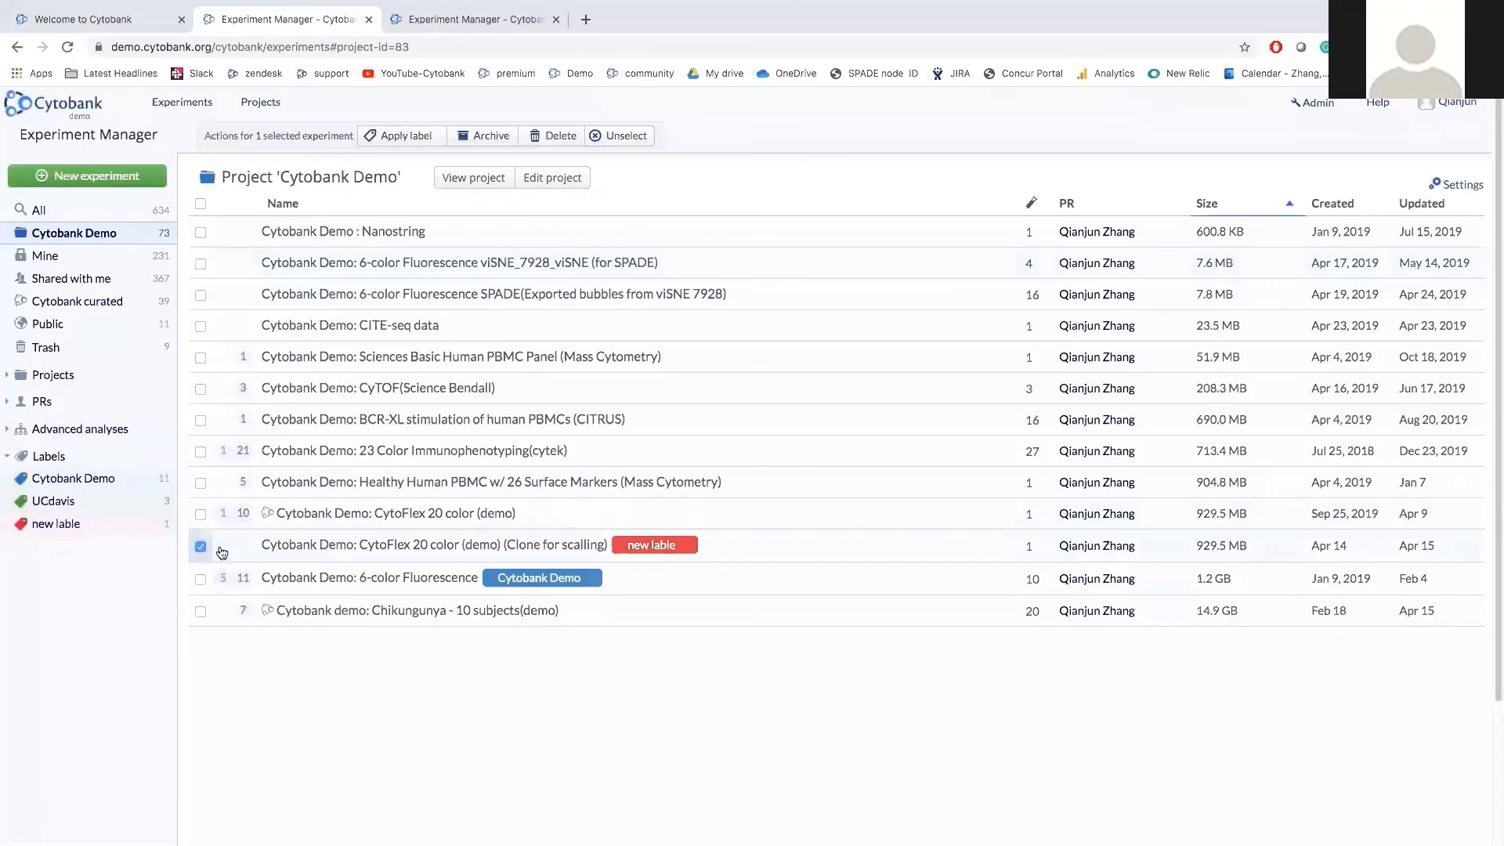
left_click(427, 140)
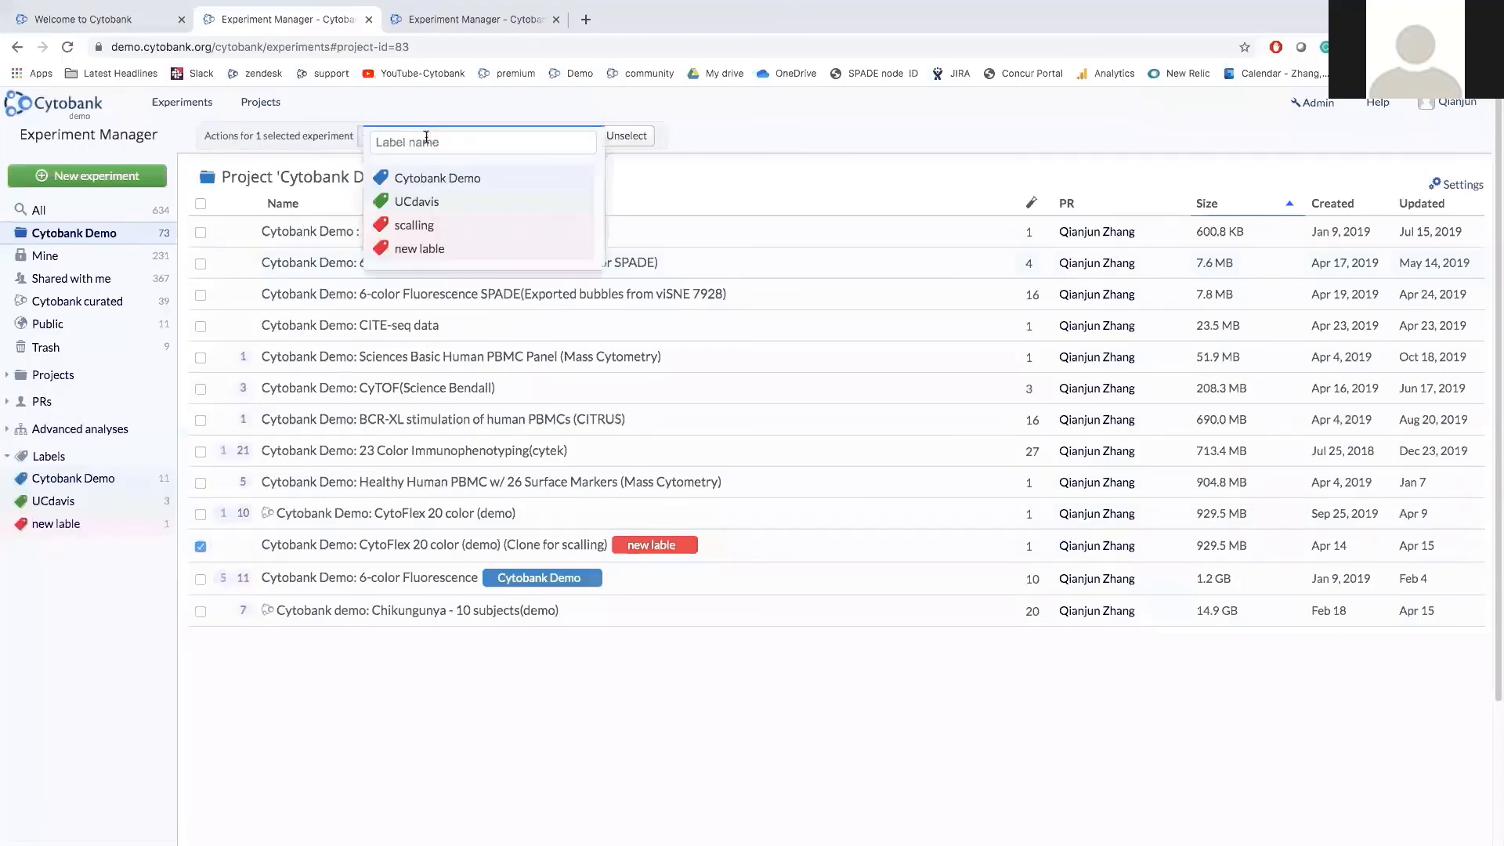
left_click(440, 182)
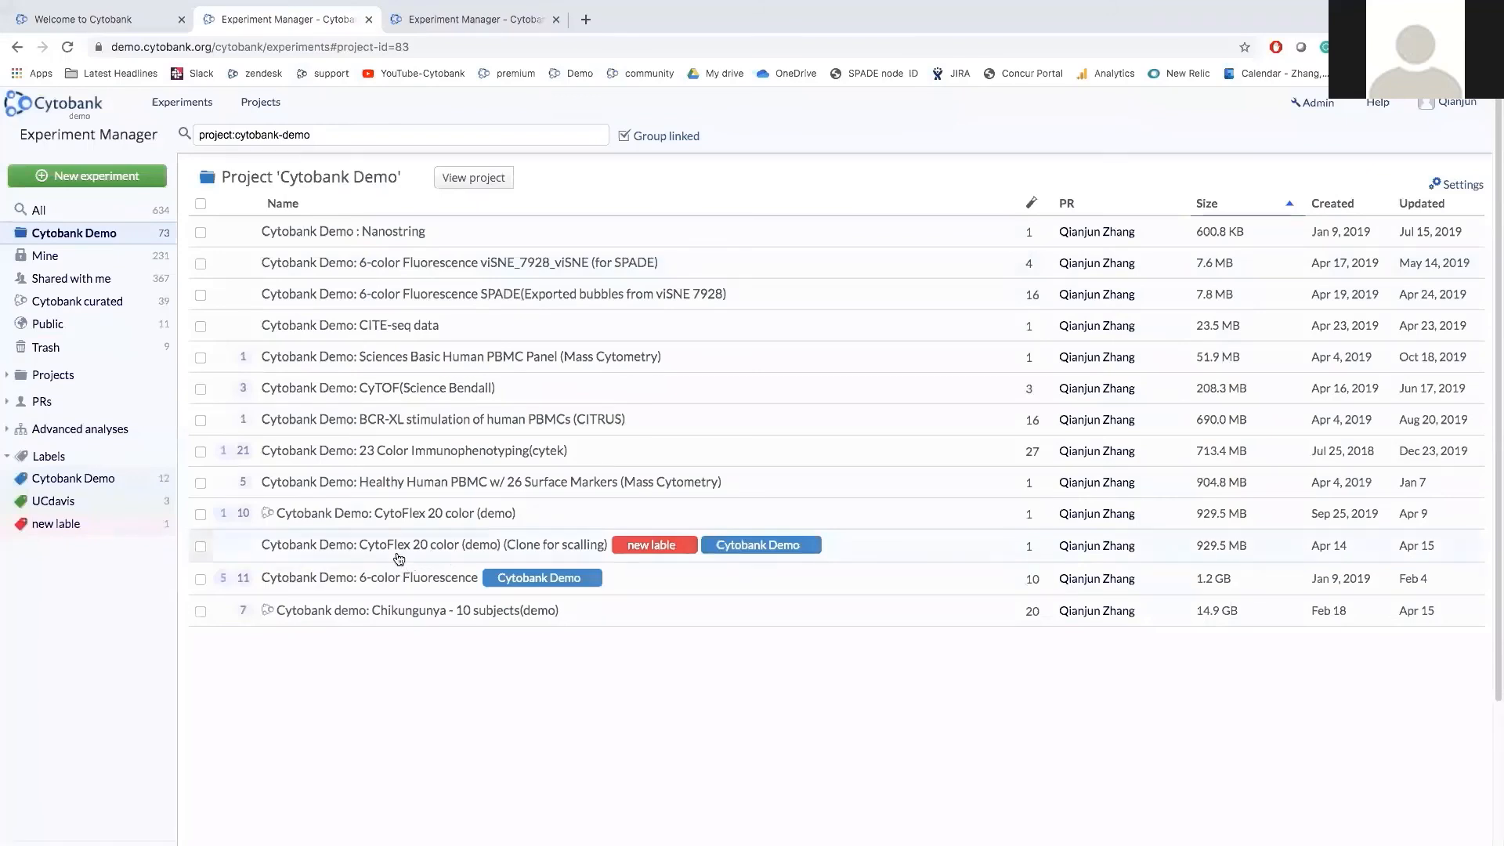
left_click(356, 134)
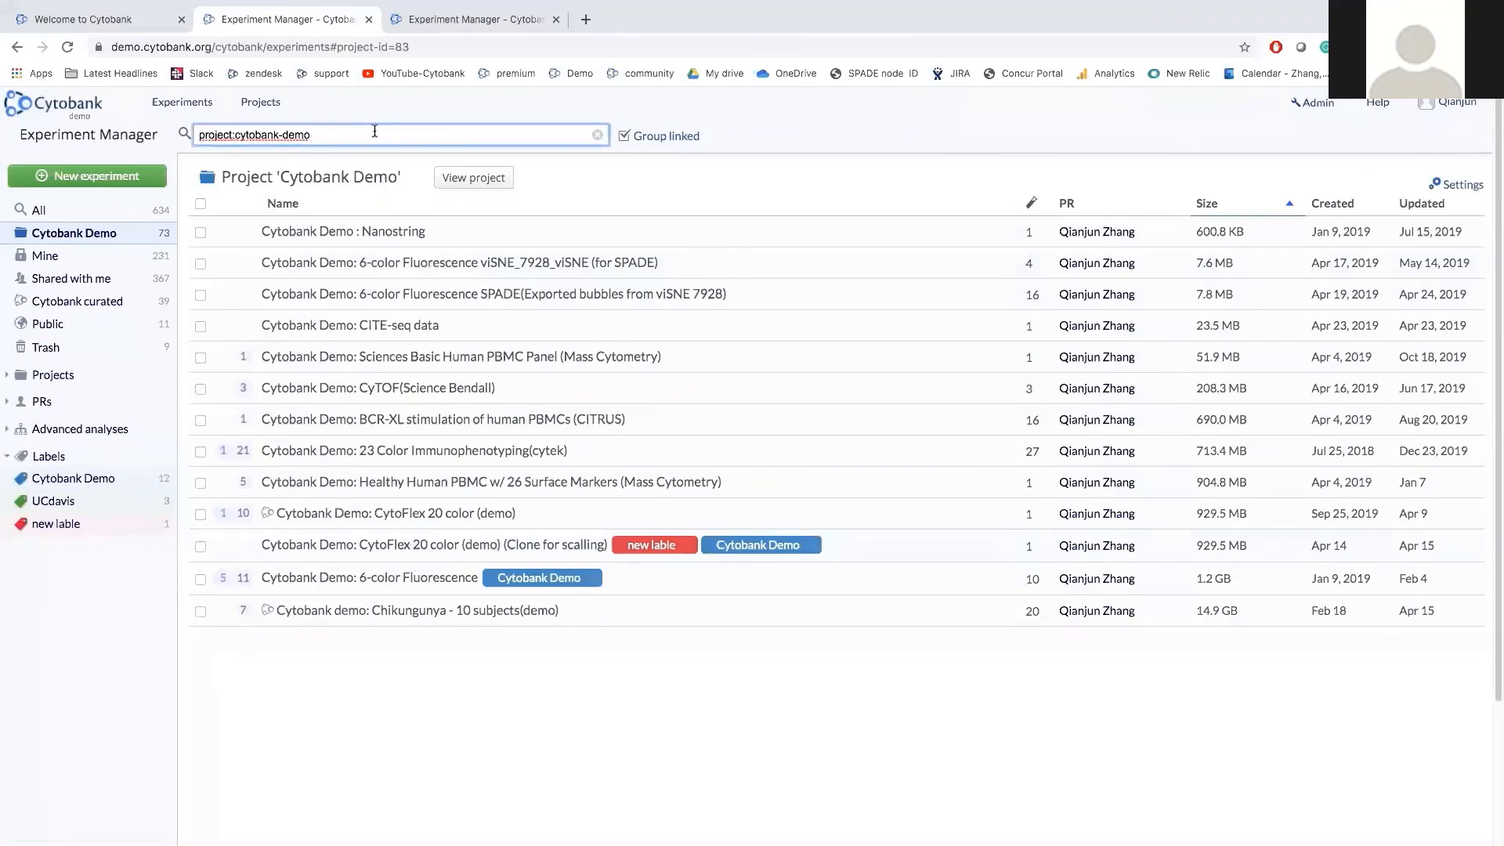
type("cyt")
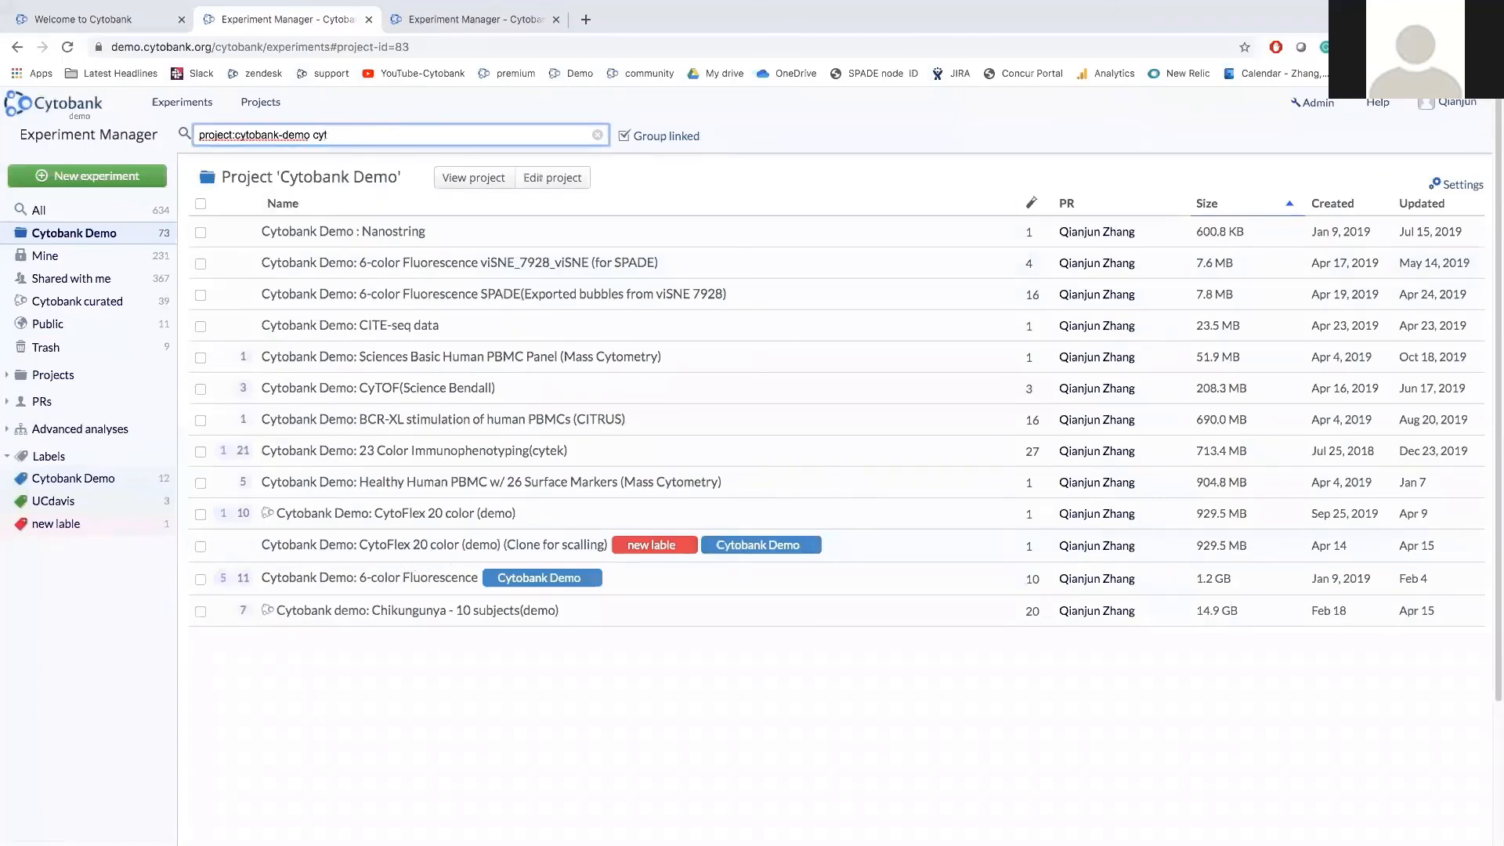
type("oflex")
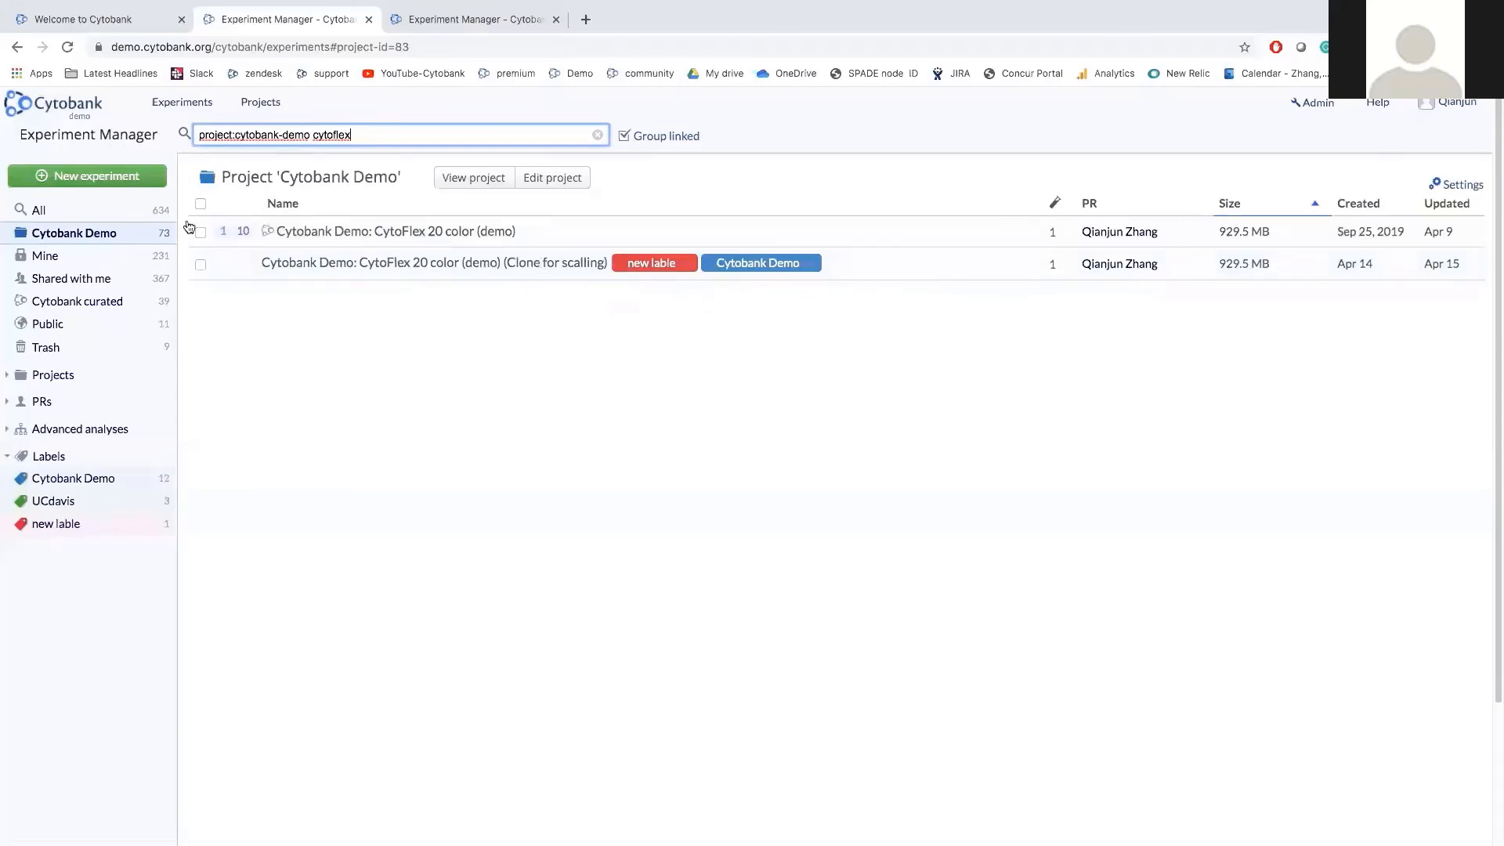
Filter my experiments by 'cytoflex' and select the CytoFlex 20 color clone experiment.
left_click(119, 256)
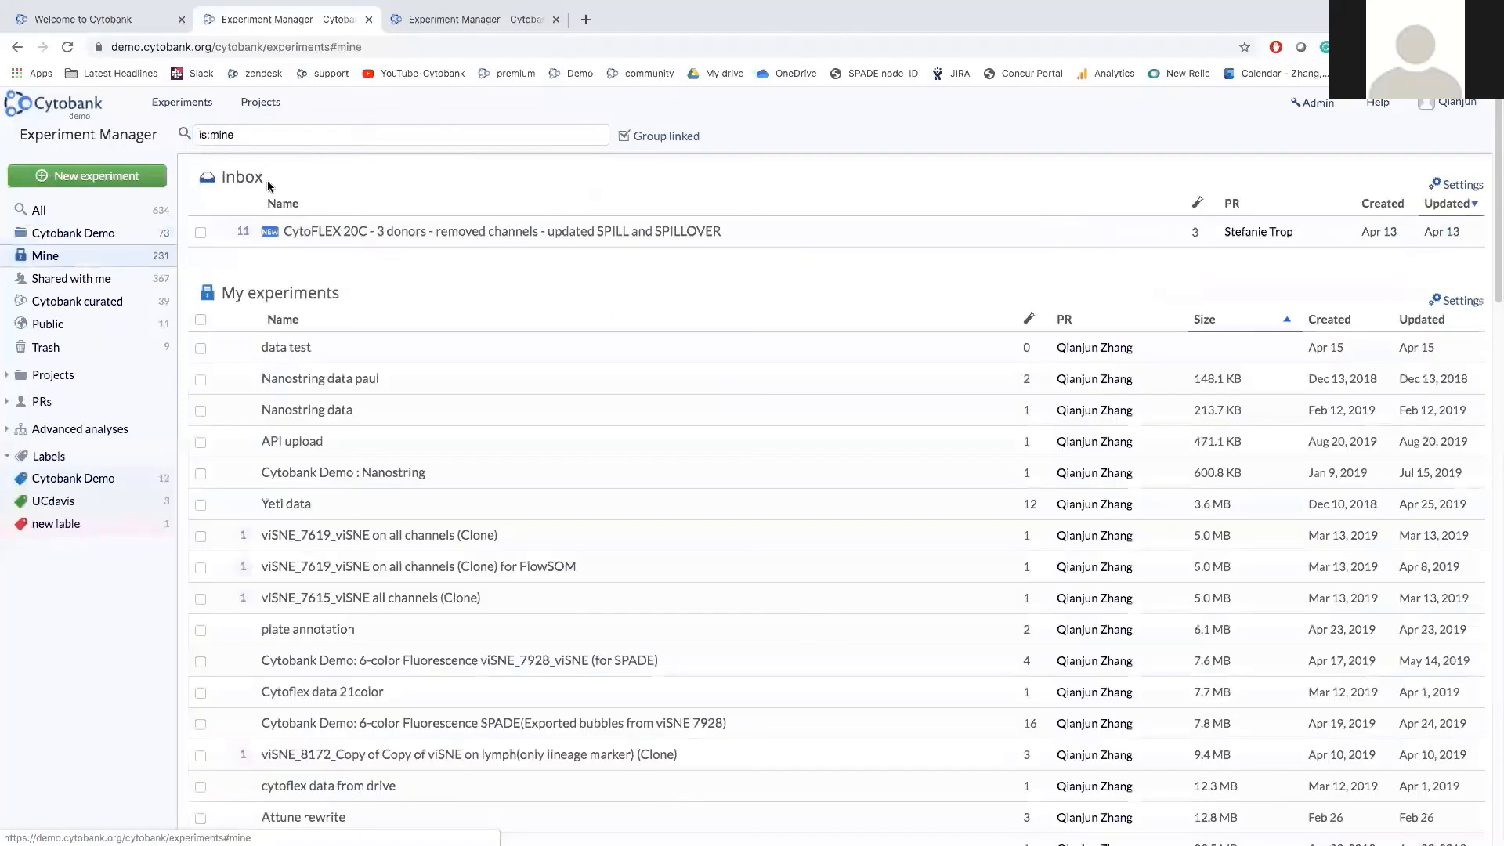
left_click(321, 136)
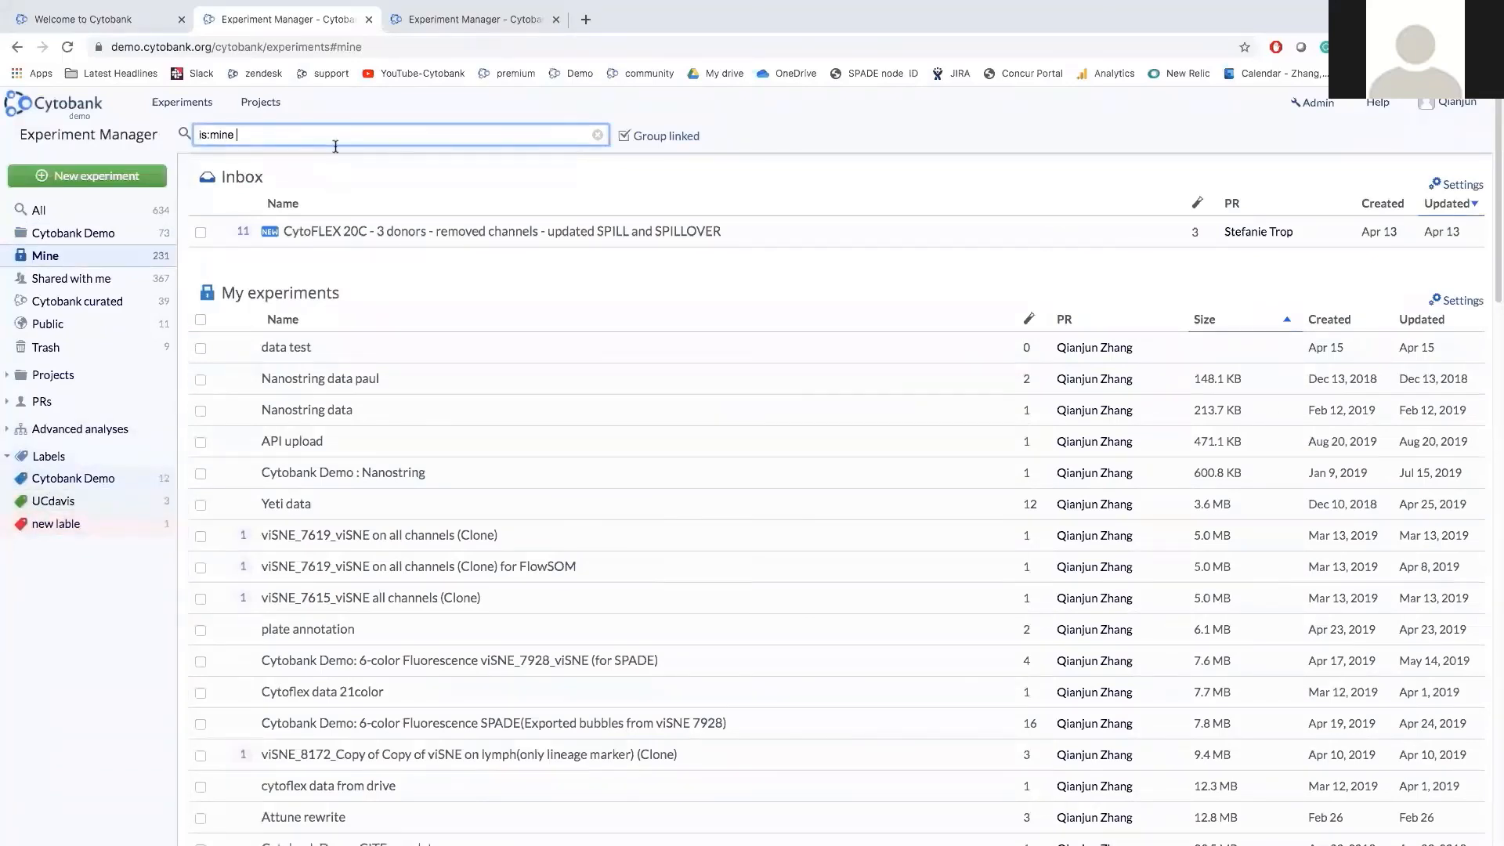
type("cytofl")
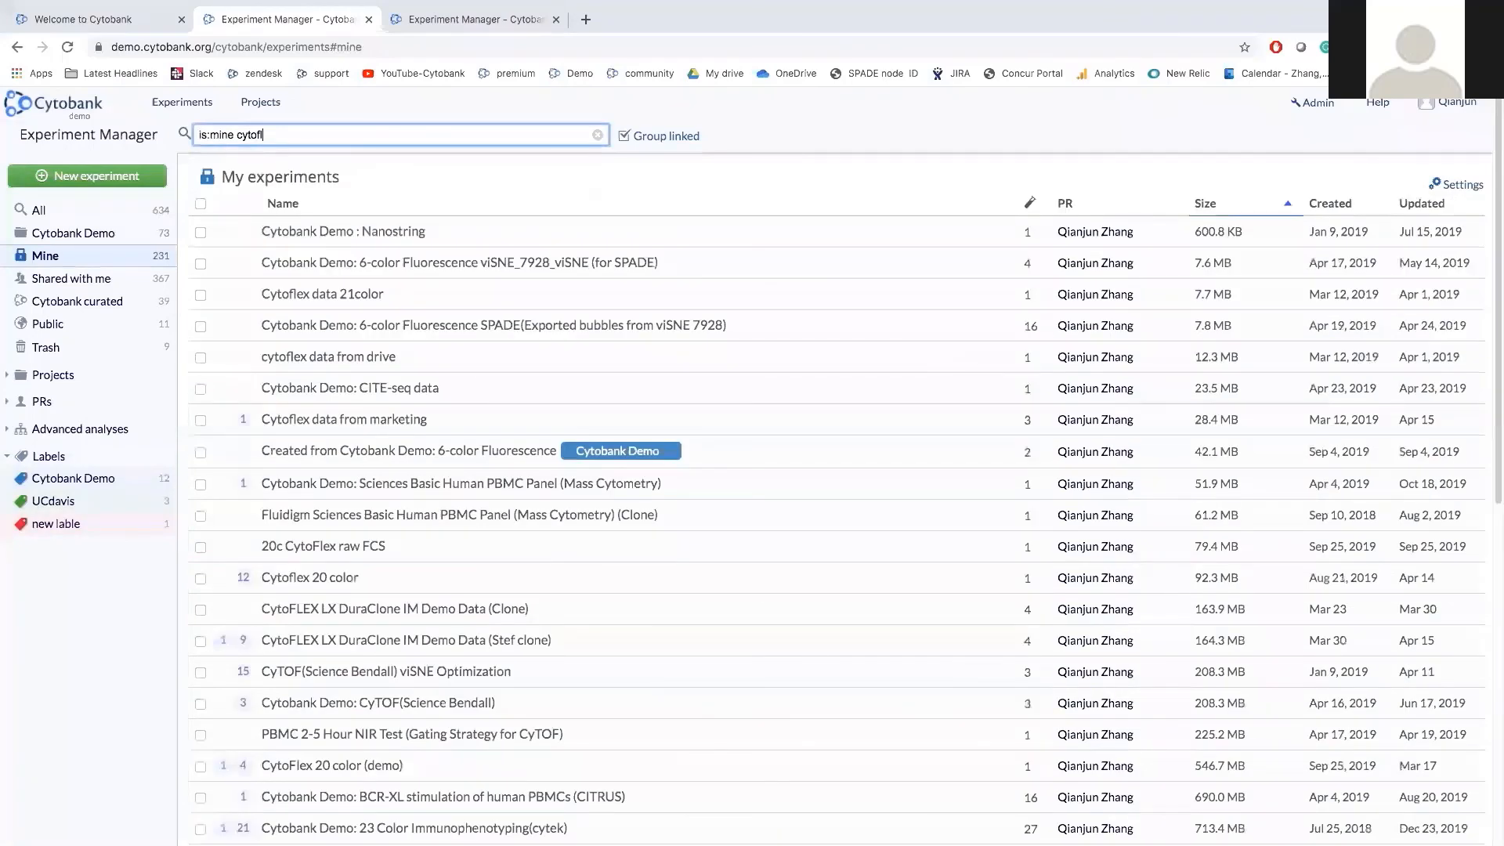
type("ex")
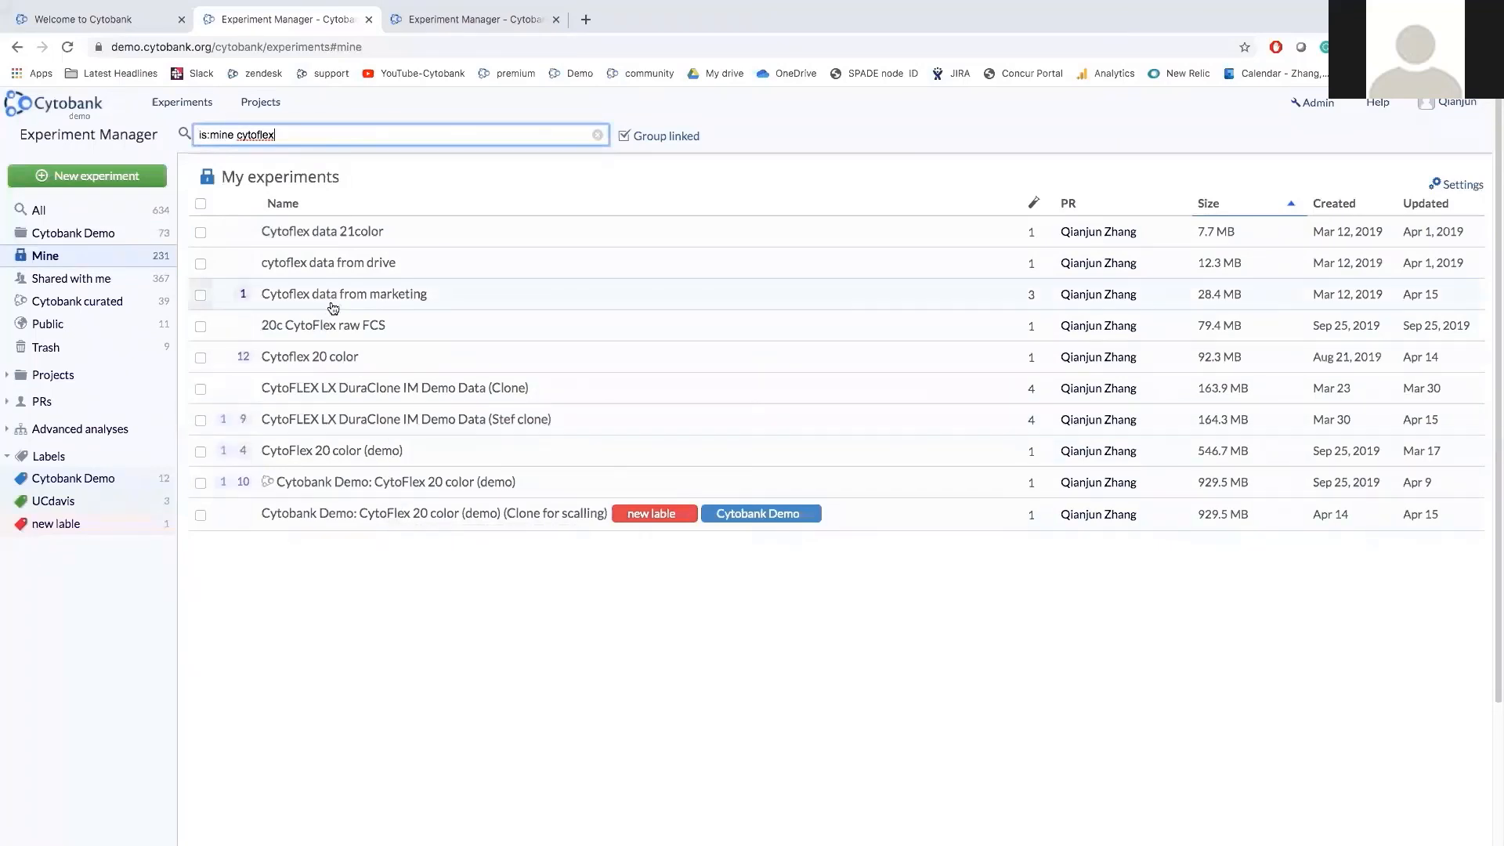
left_click(200, 514)
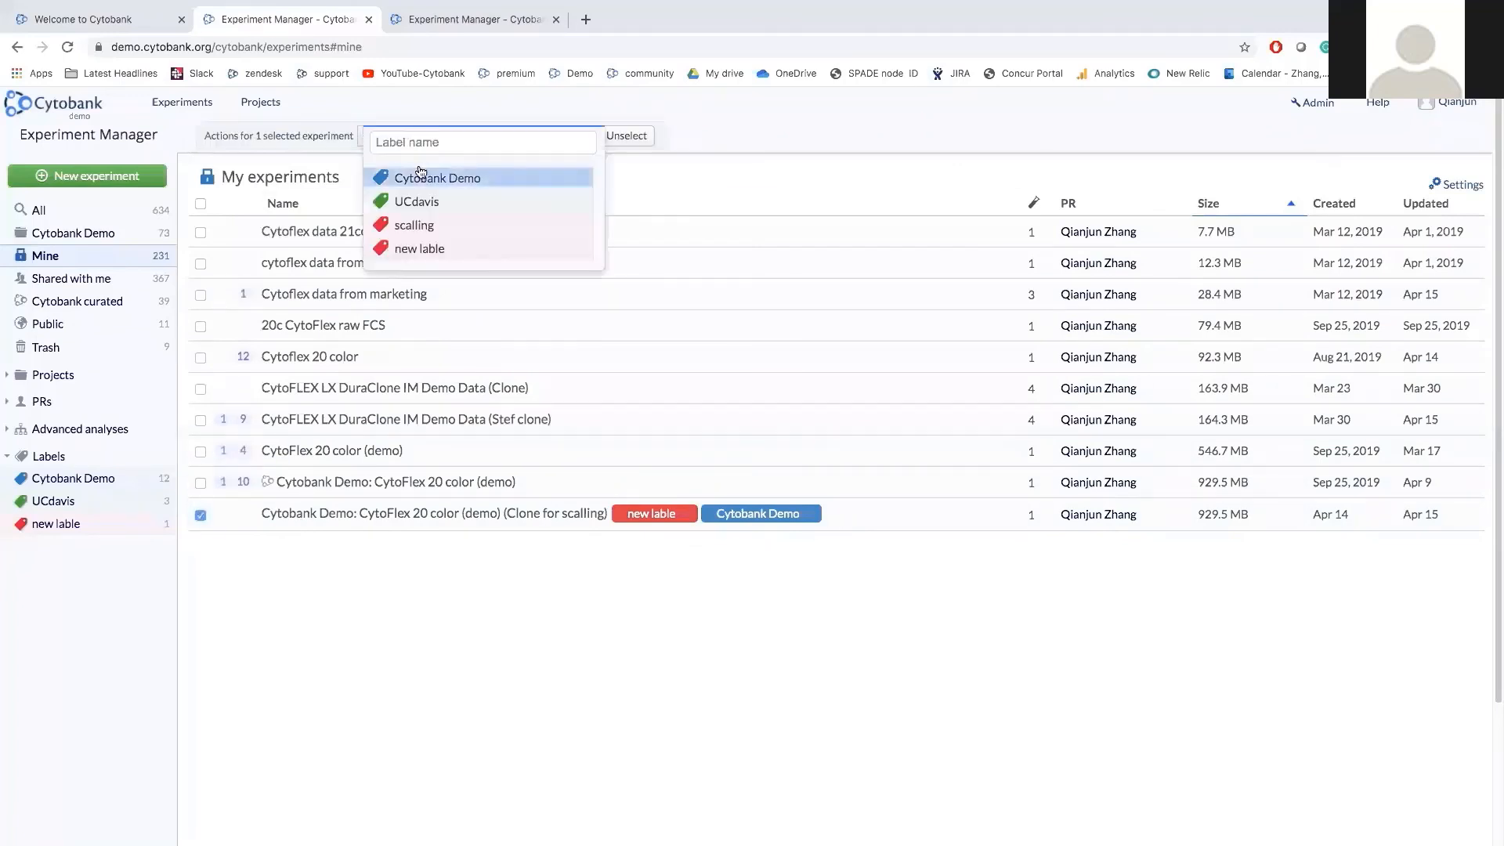
left_click(501, 586)
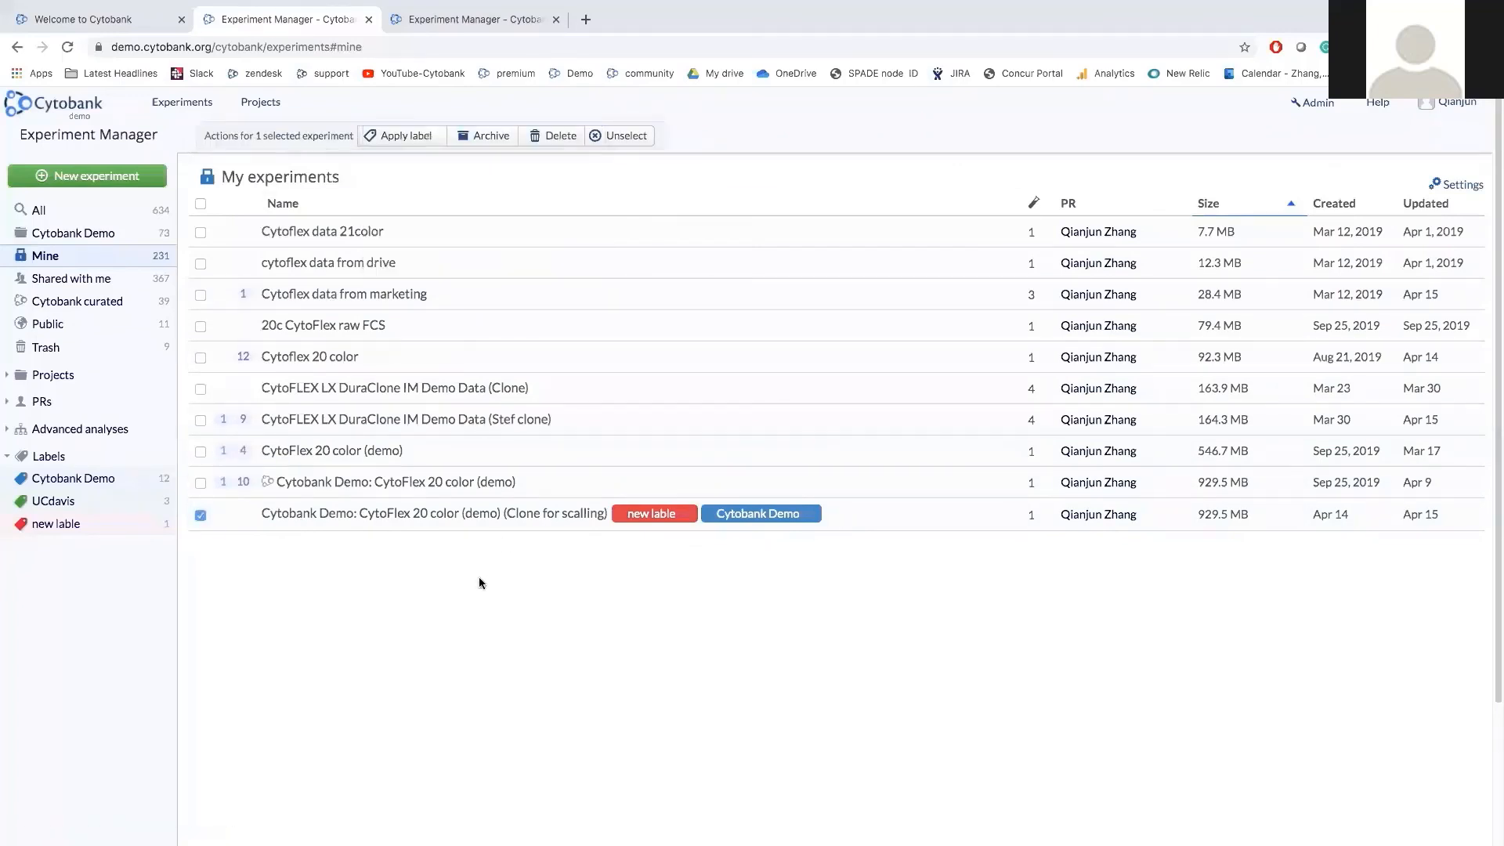
Toggle the Experiment Size column off and on, then sort experiments by size, largest first.
left_click(1459, 188)
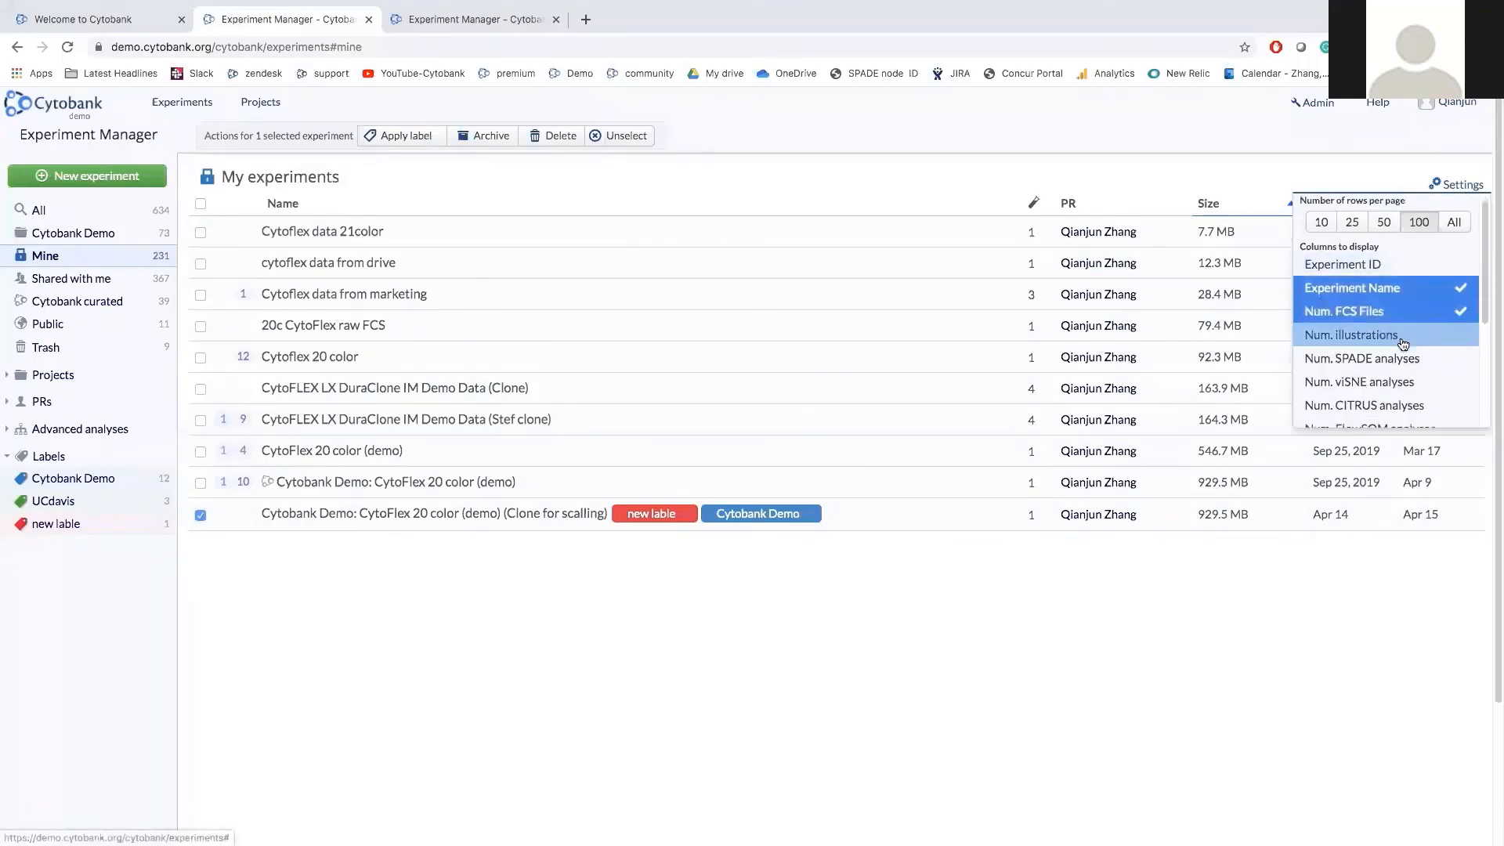
scroll(1402, 345, "down", 1)
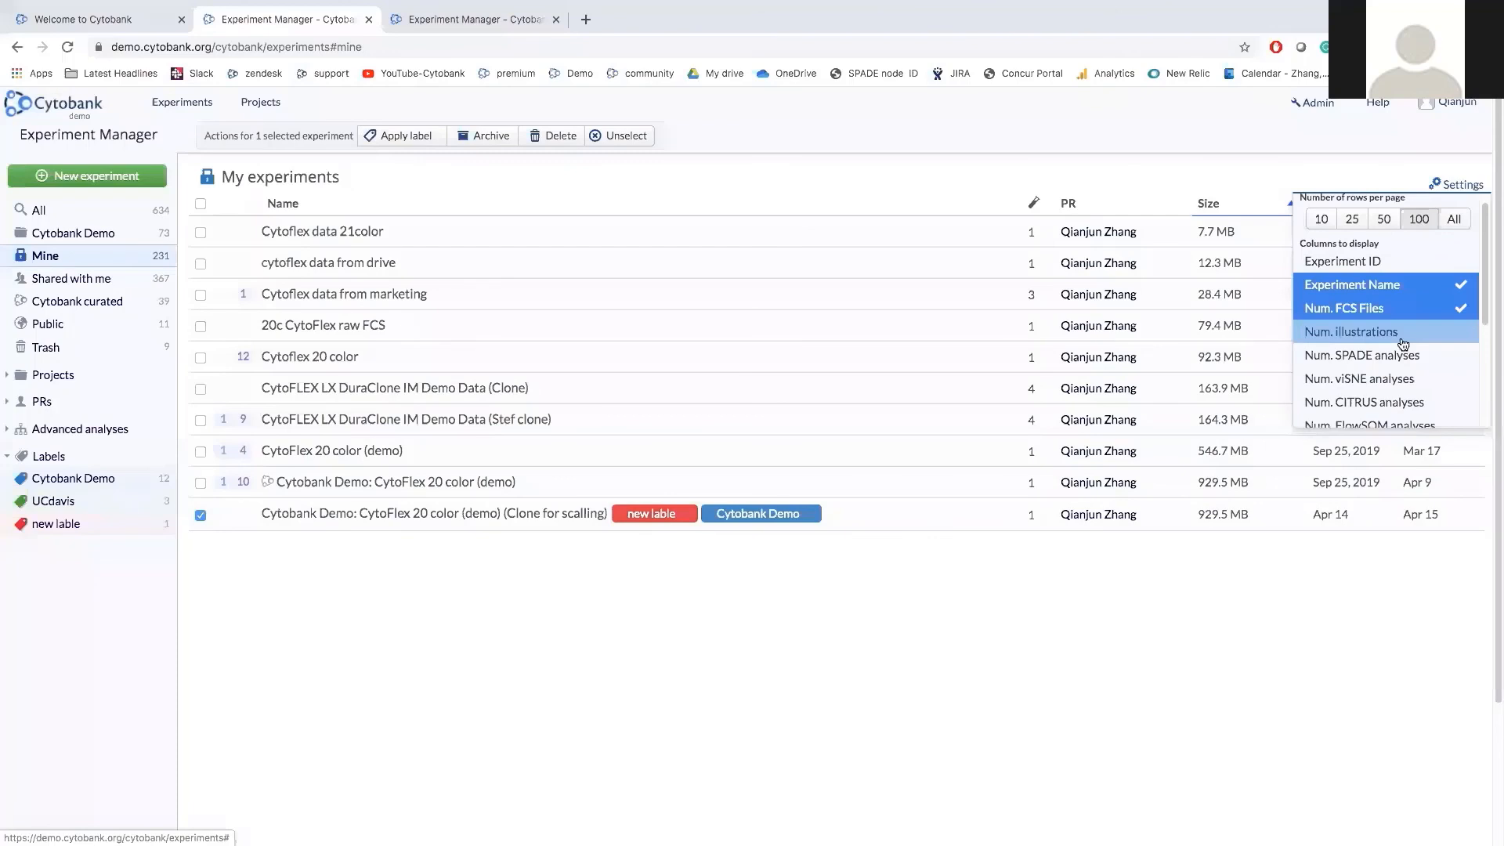
scroll(1402, 349, "down", 5)
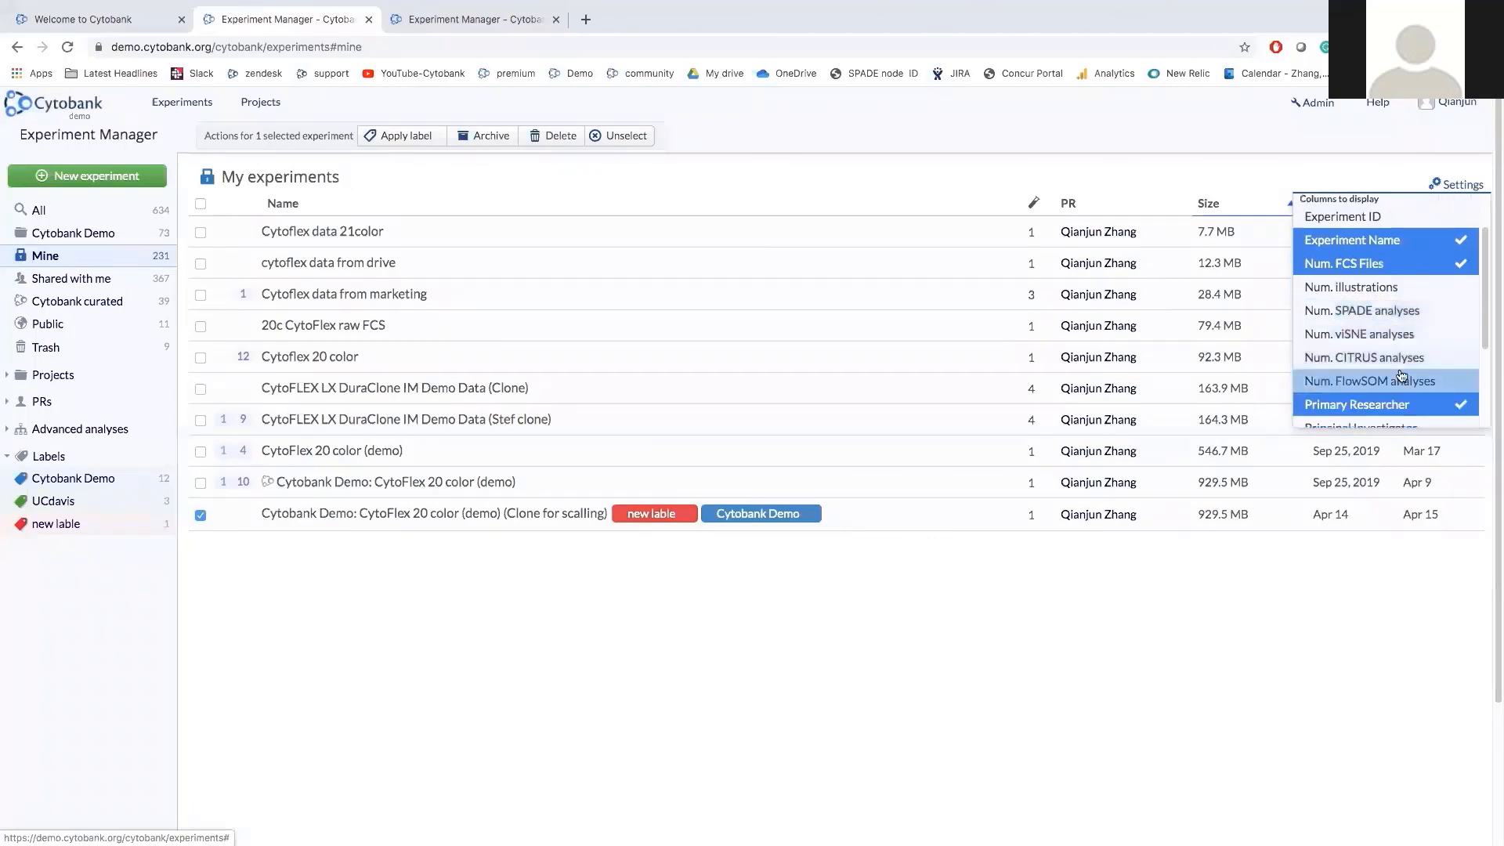
scroll(1402, 376, "down", 2)
left_click(1398, 400)
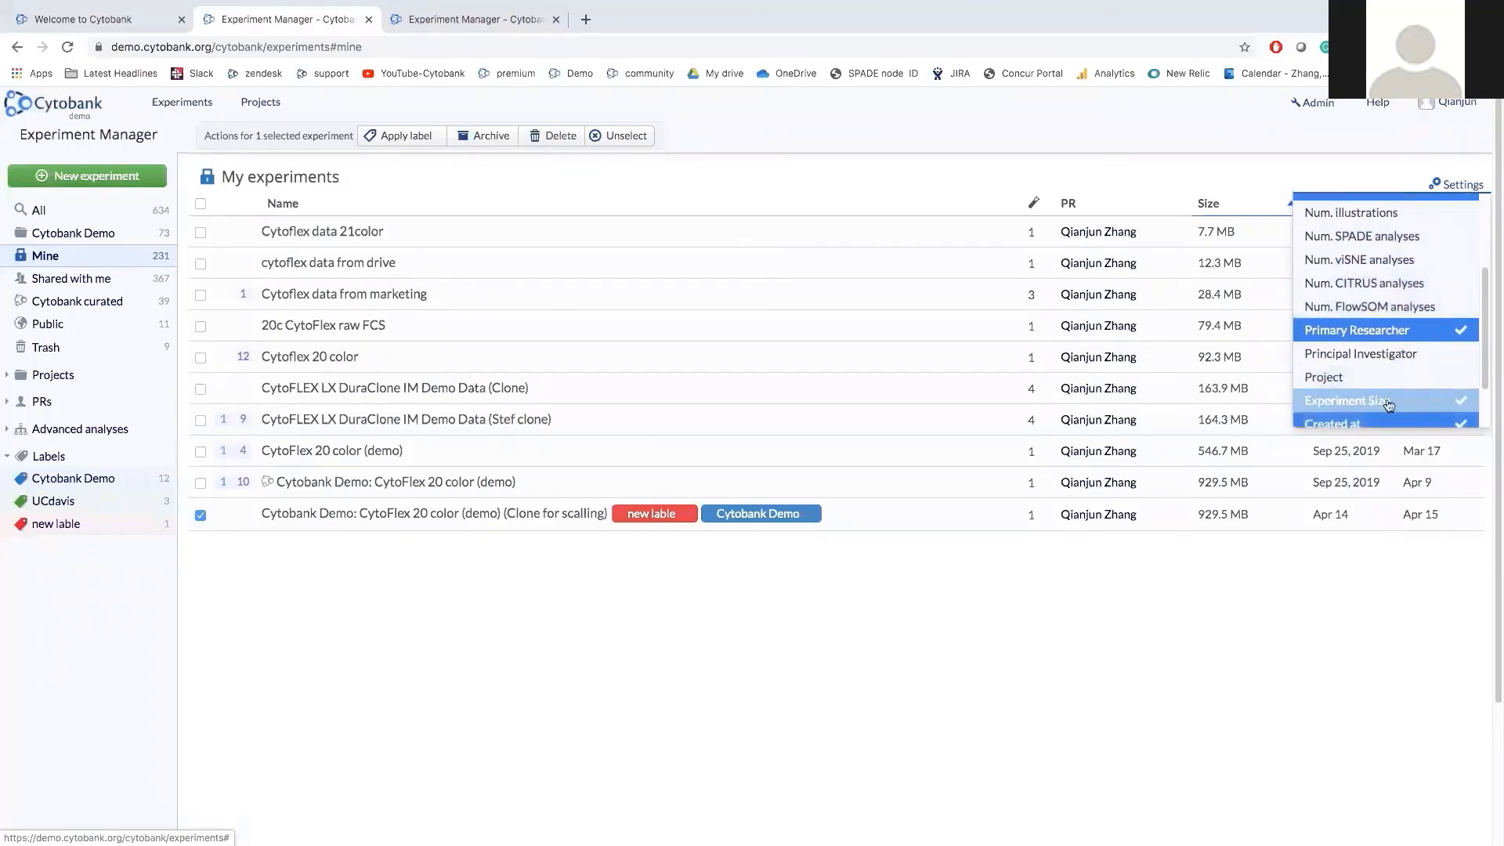
left_click(1398, 400)
left_click(1270, 596)
left_click(1249, 205)
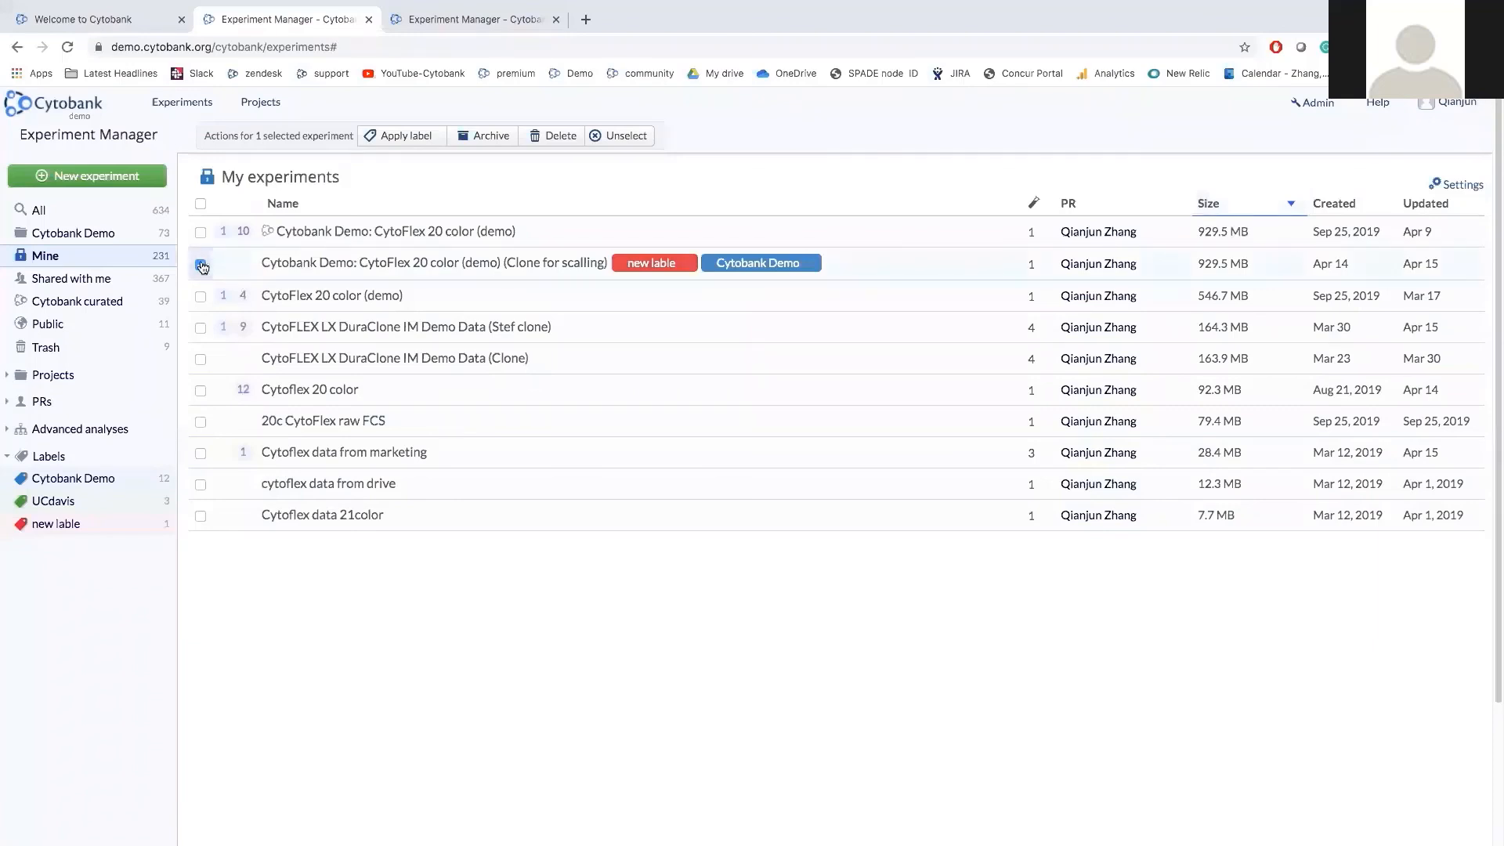
Deselect the CytoFlex clone and open the Cytobank Demo project's experiment list.
left_click(200, 266)
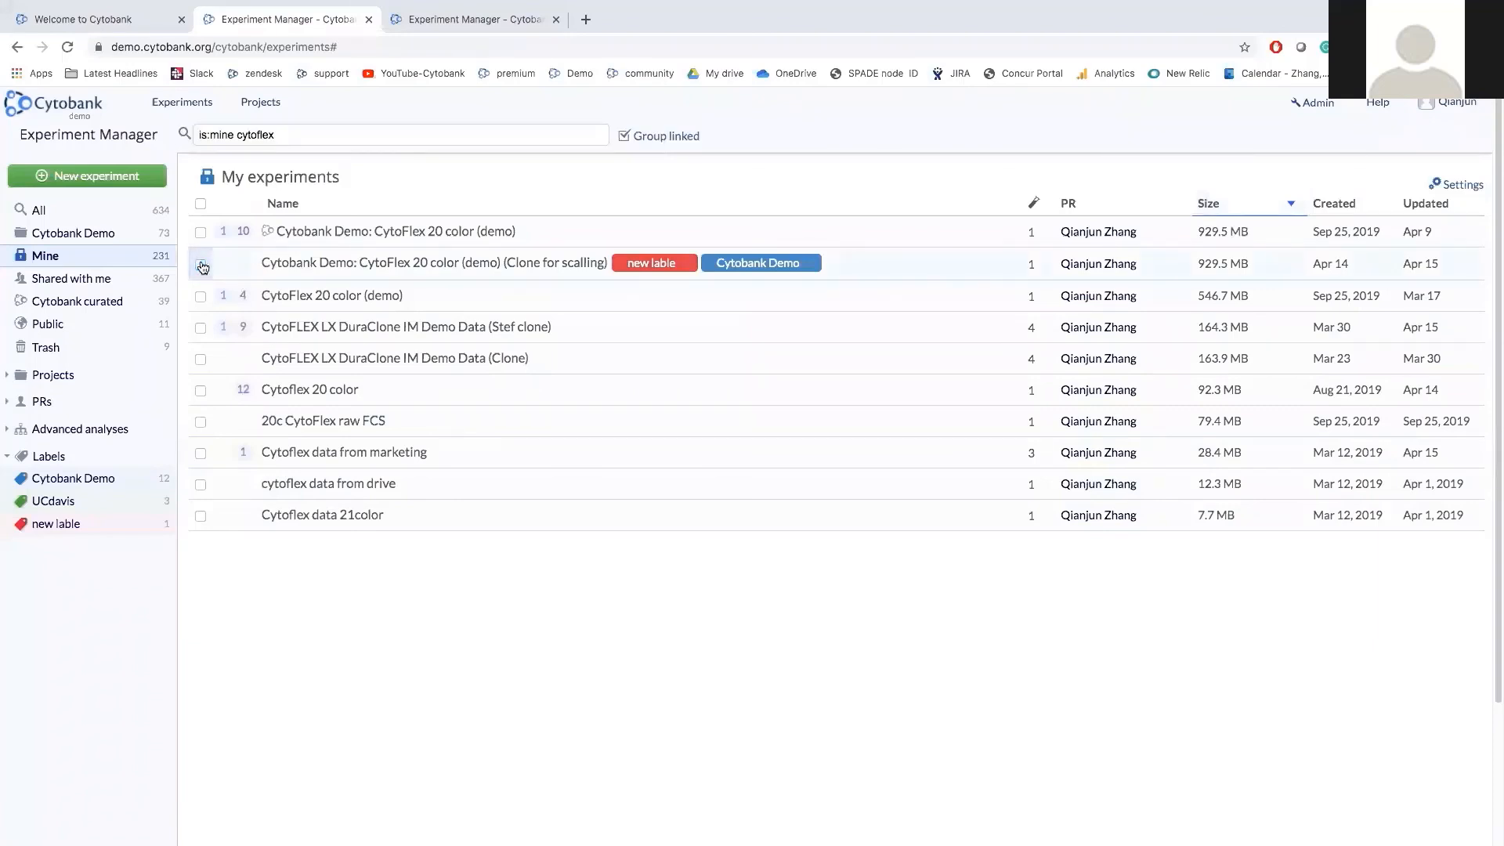
left_click(117, 233)
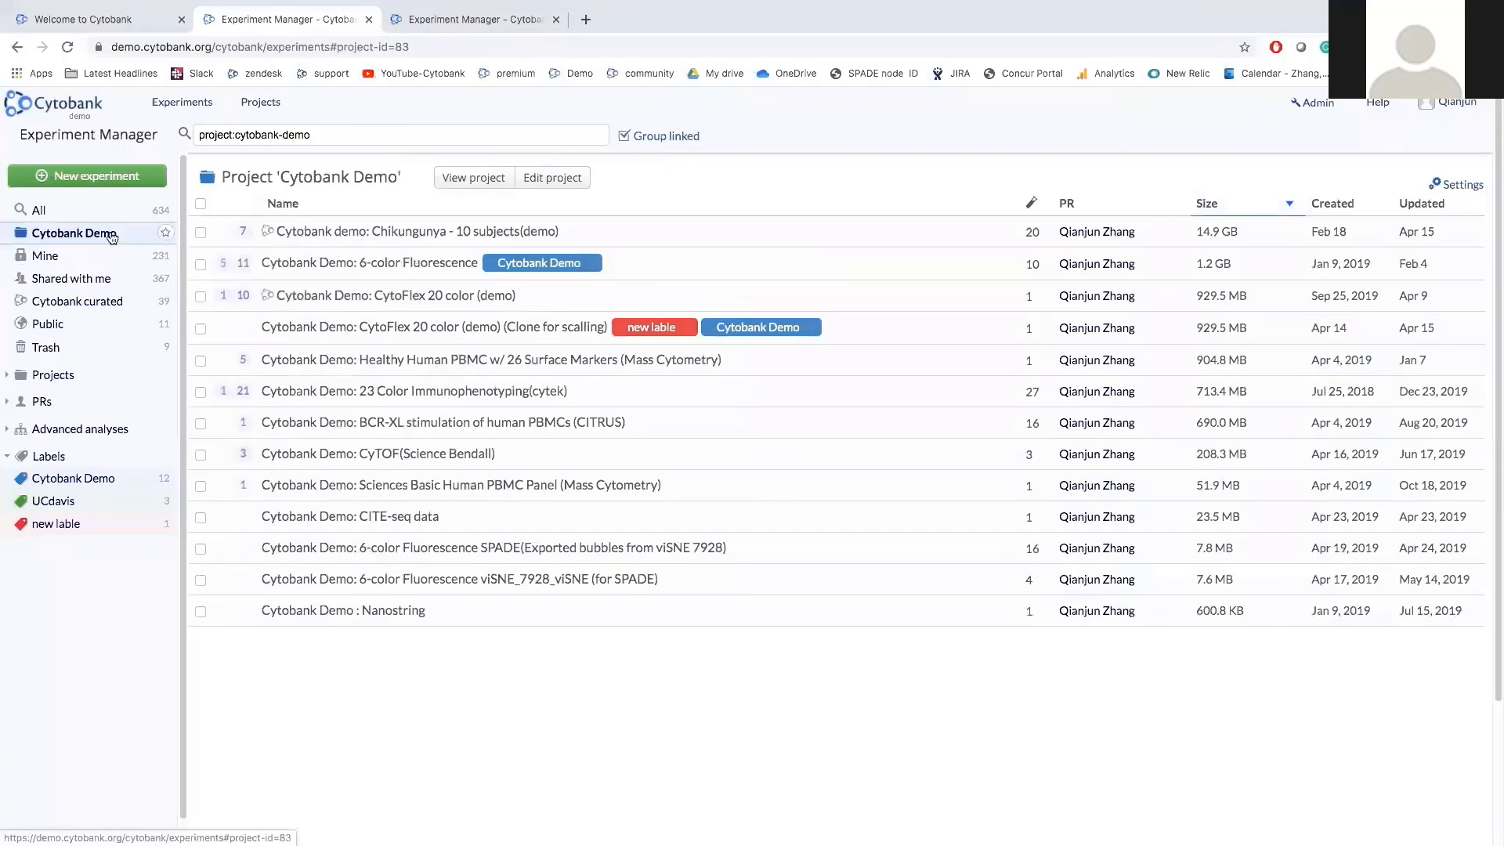
left_click(112, 237)
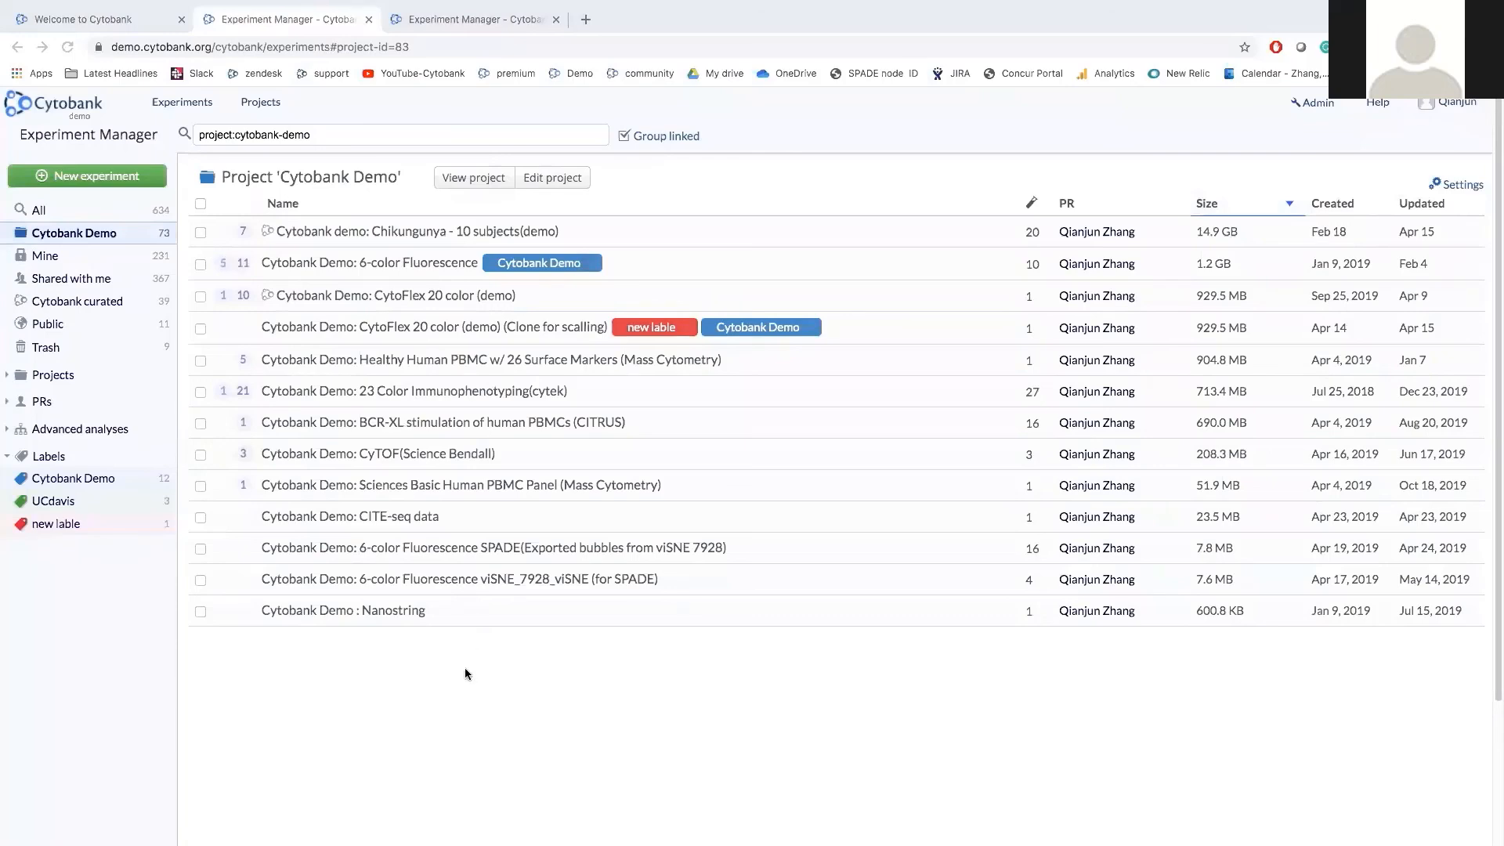
Open the Chikungunya - 10 subjects(demo) side panel and scroll through its linked experiments, illustrations and analyses.
left_click(454, 239)
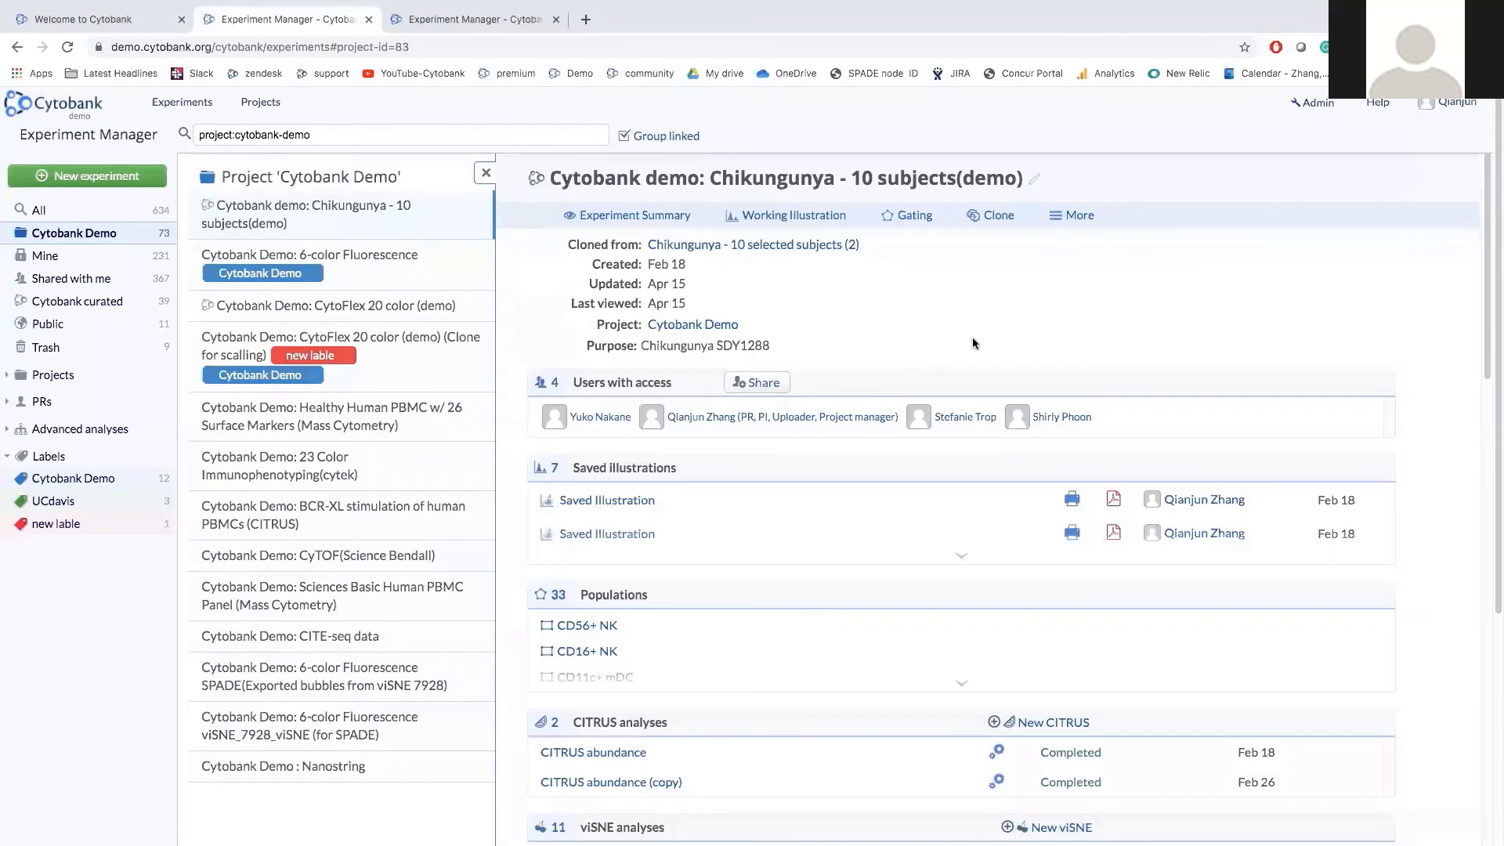
scroll(960, 352, "down", 1)
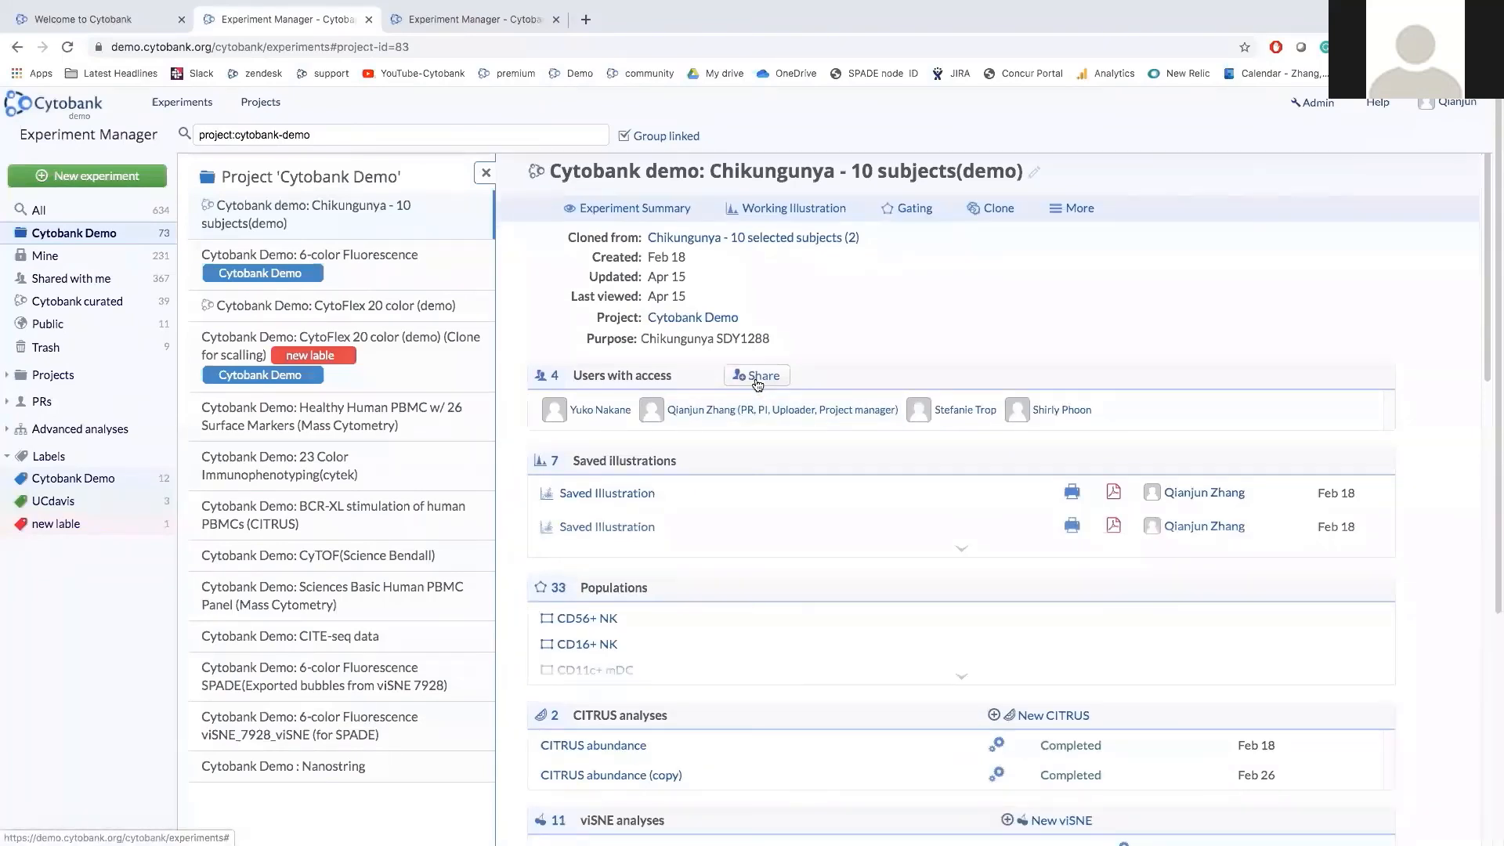
scroll(771, 439, "down", 2)
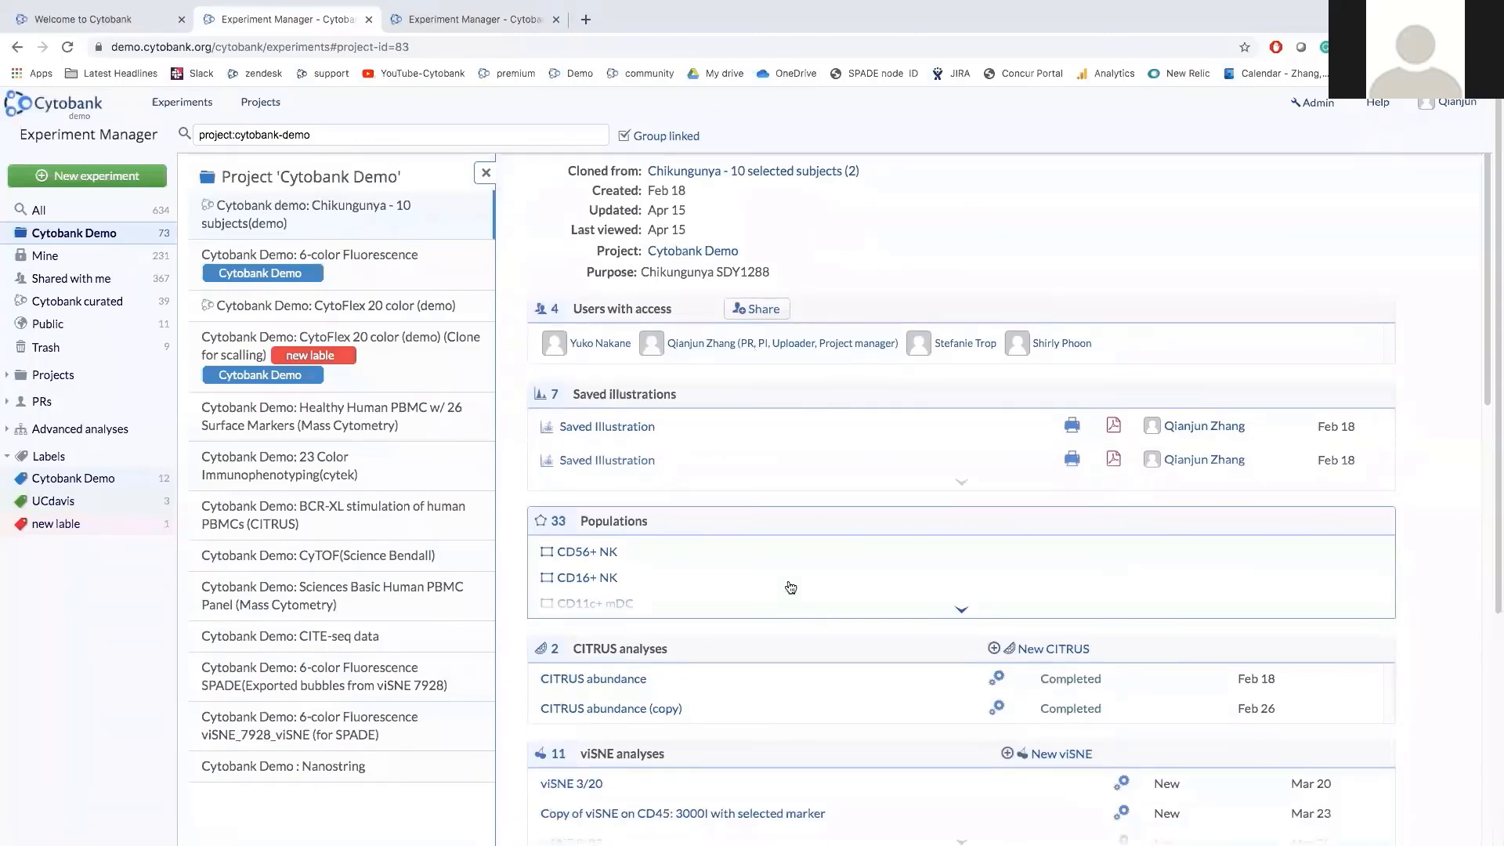
scroll(791, 587, "down", 5)
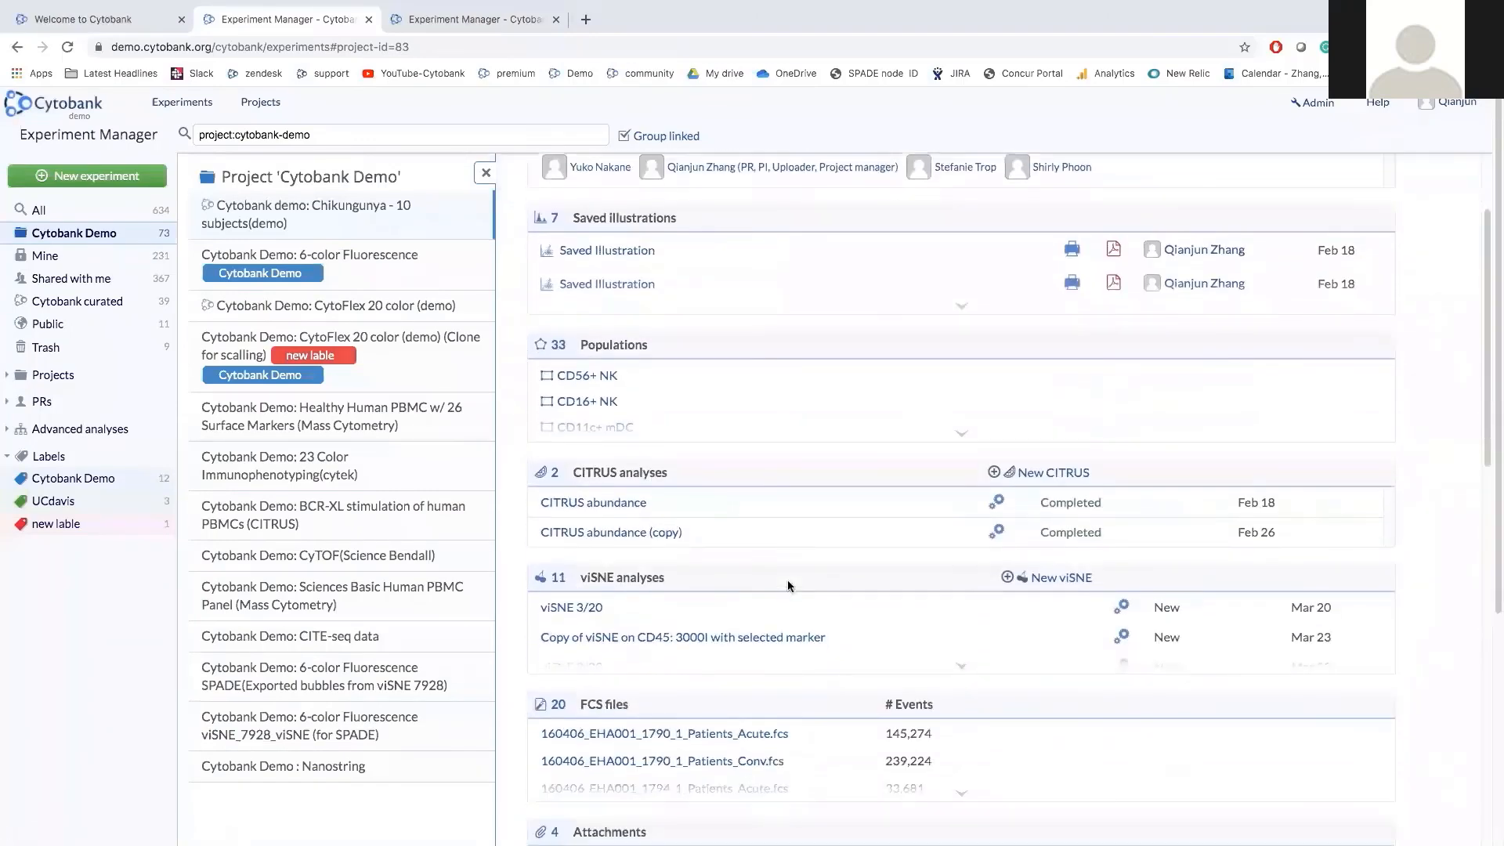
scroll(787, 583, "down", 5)
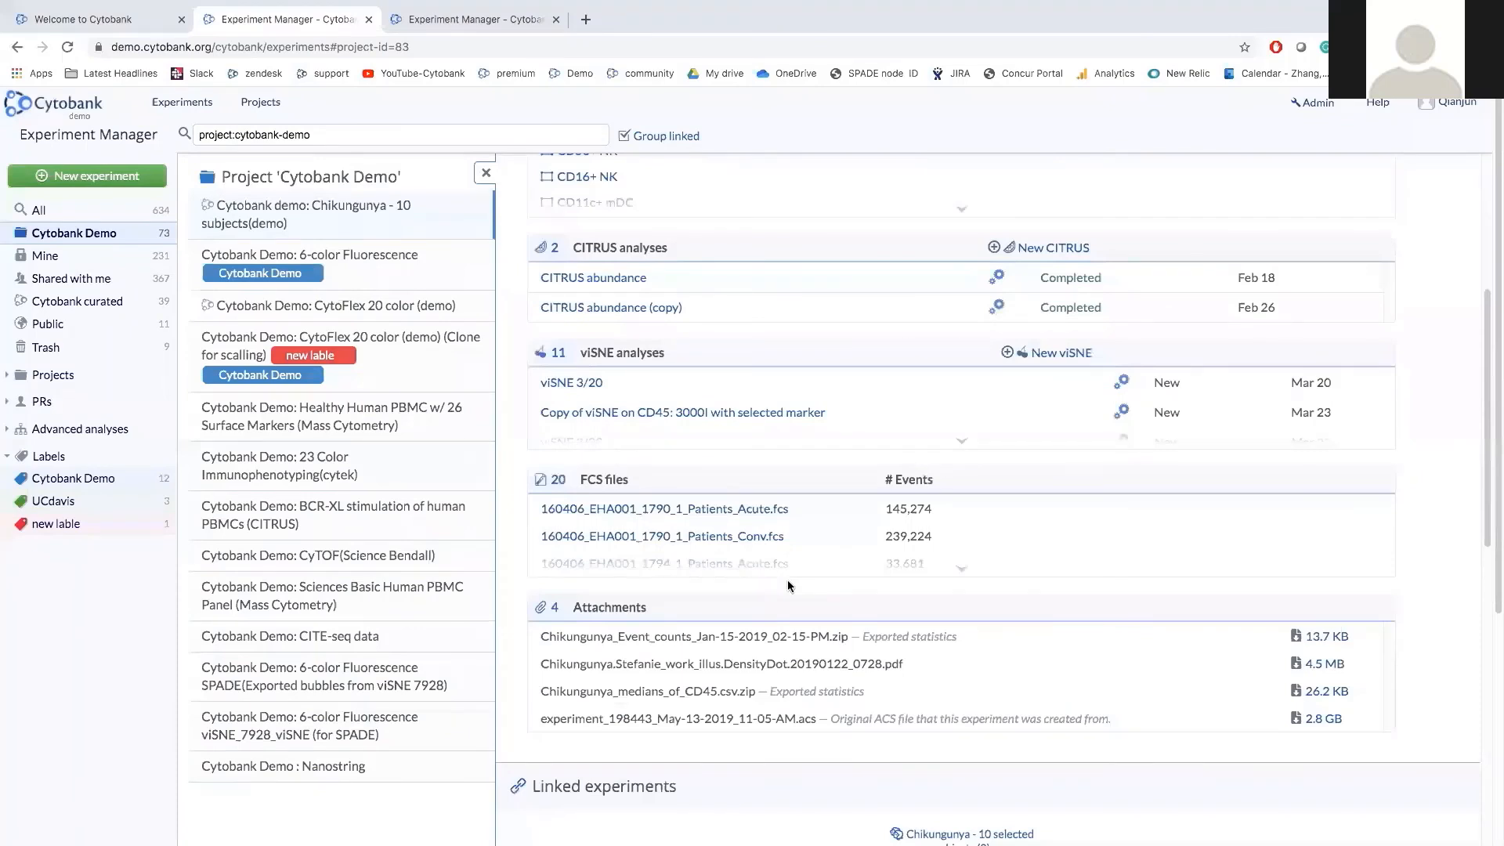
scroll(787, 579, "down", 8)
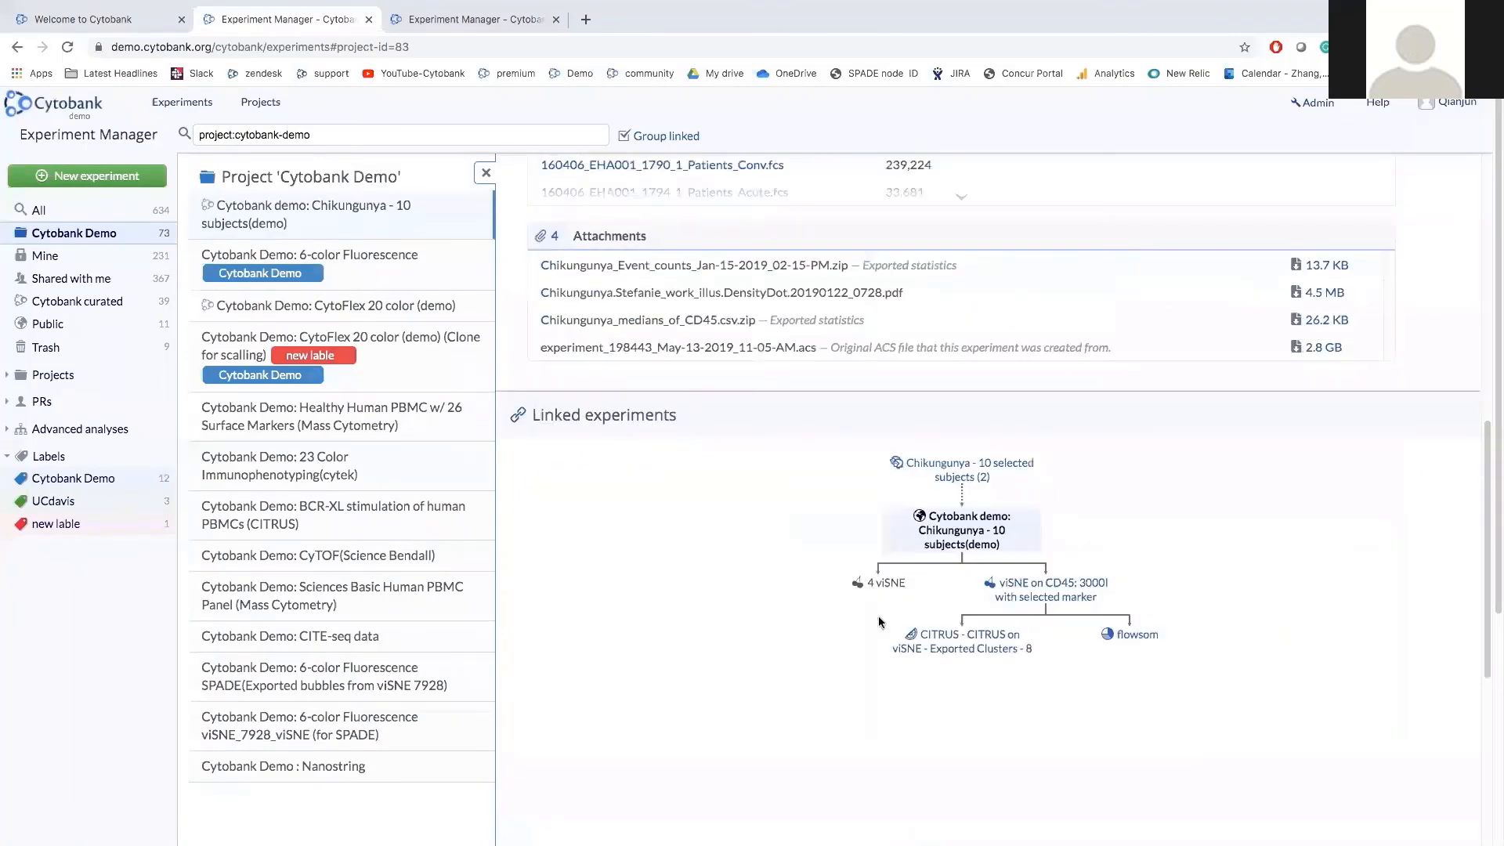
scroll(801, 629, "down", 1)
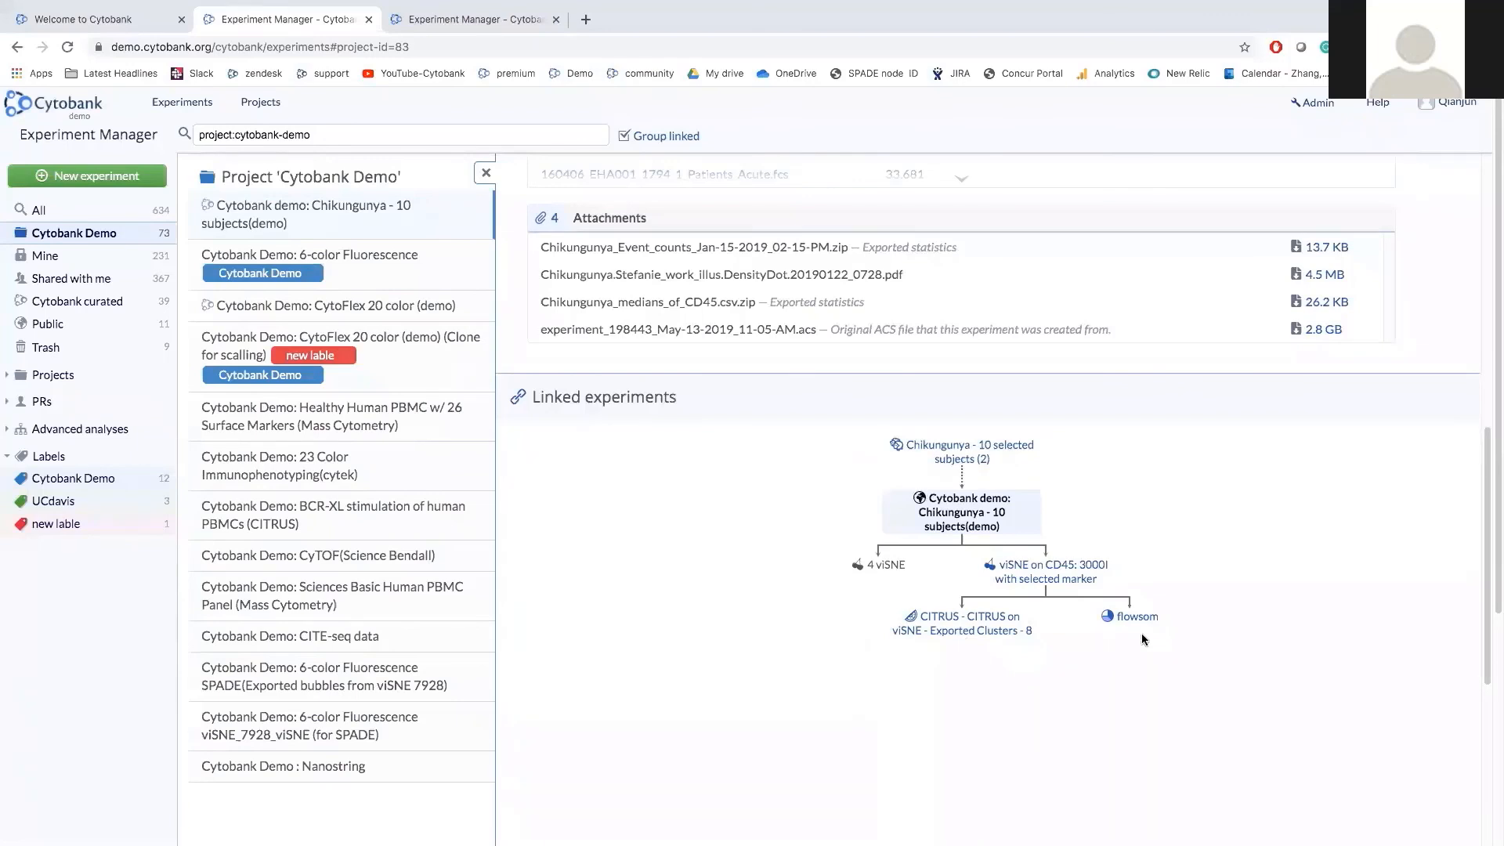
scroll(1013, 639, "down", 3)
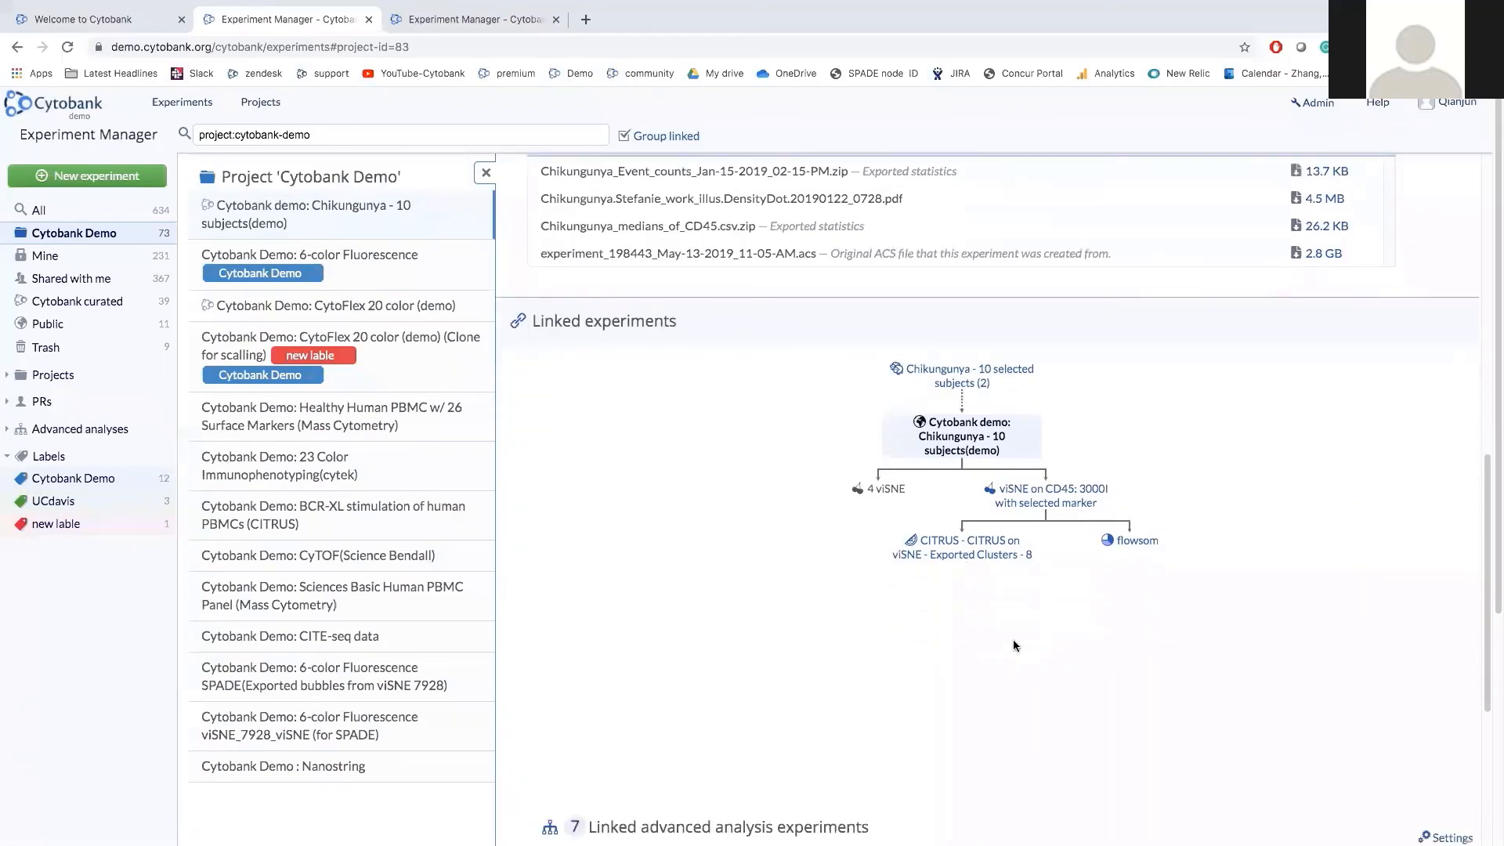
scroll(1012, 639, "up", 10)
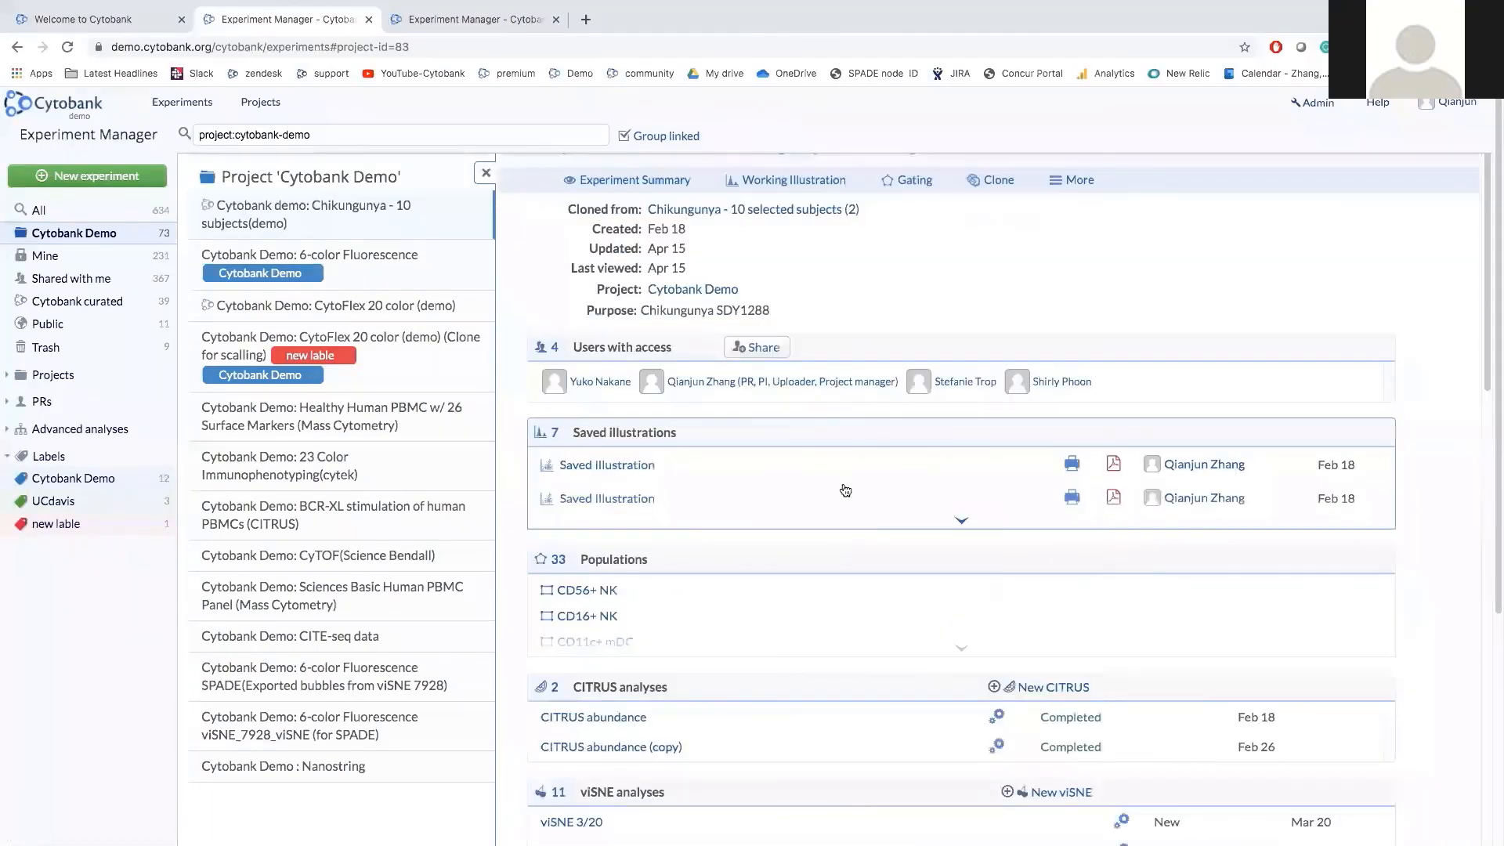
Review the Chikungunya Experiment Summary's illustrations, viSNE, attachments and 20 FCS files (583 MB).
left_click(663, 181)
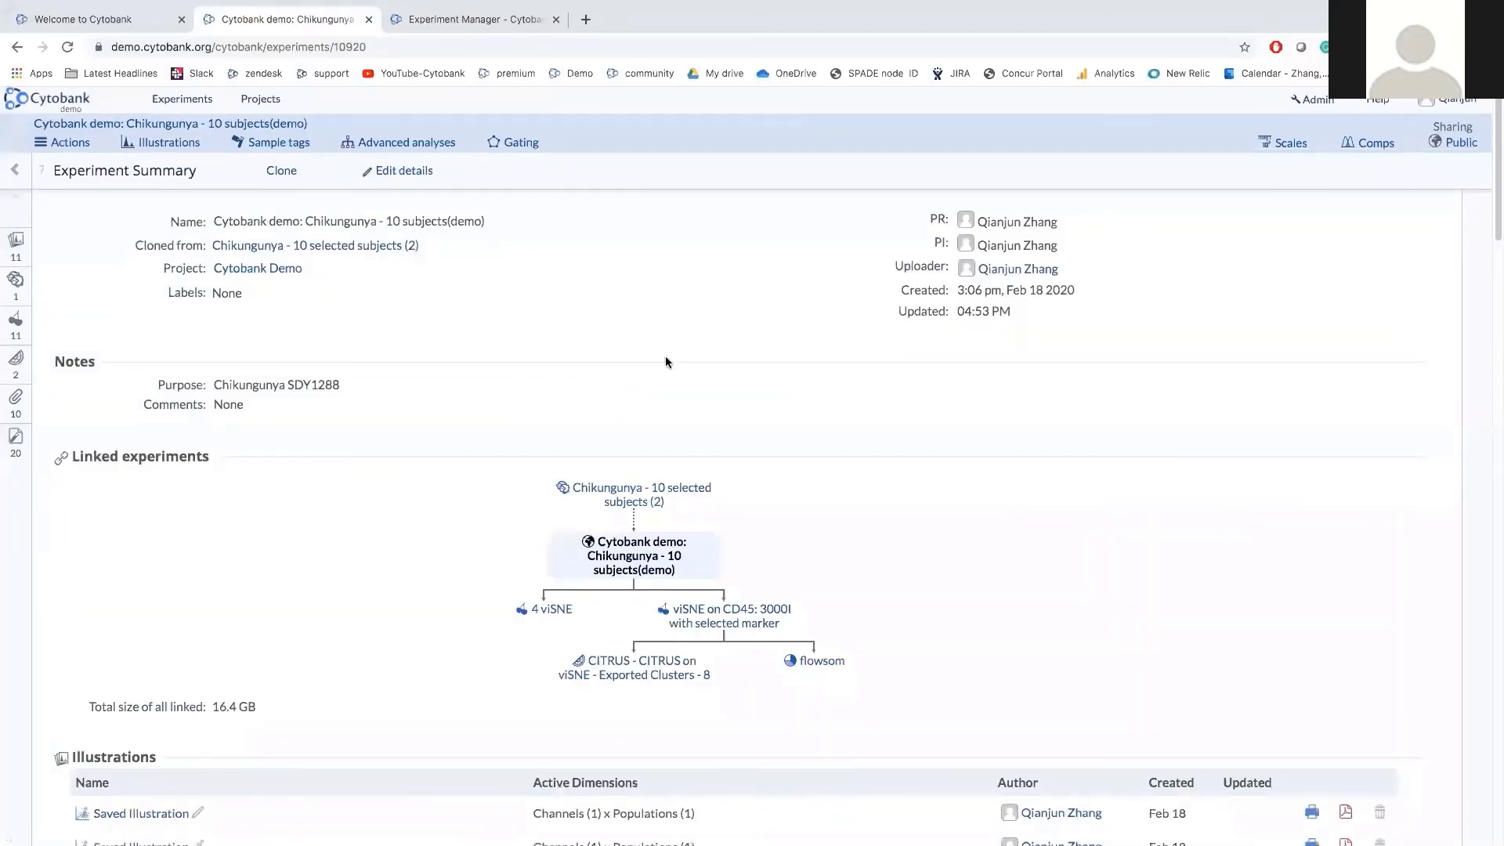
scroll(387, 512, "down", 2)
scroll(387, 519, "down", 5)
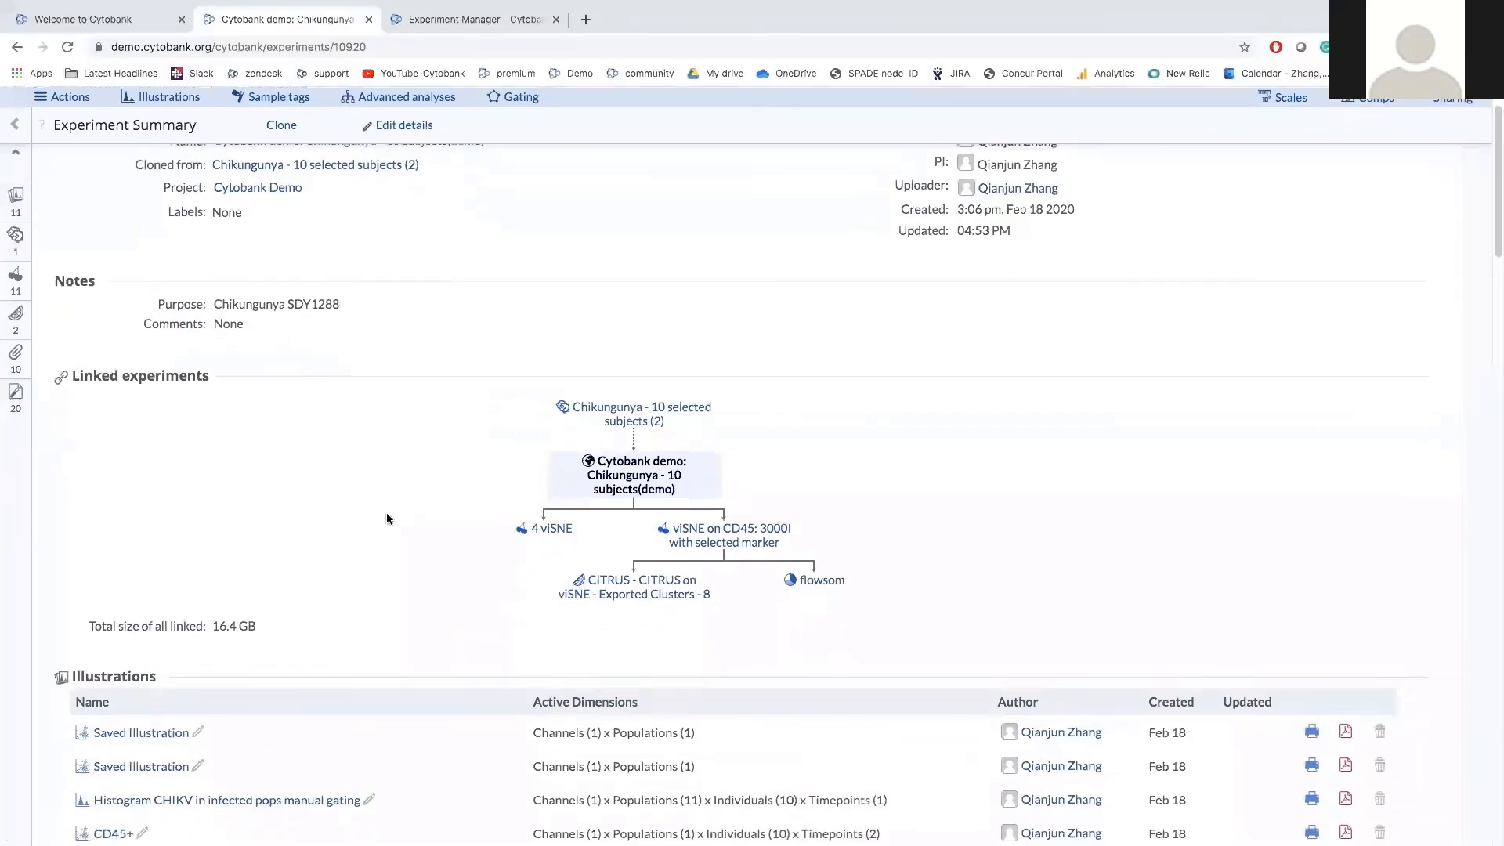
scroll(387, 518, "down", 2)
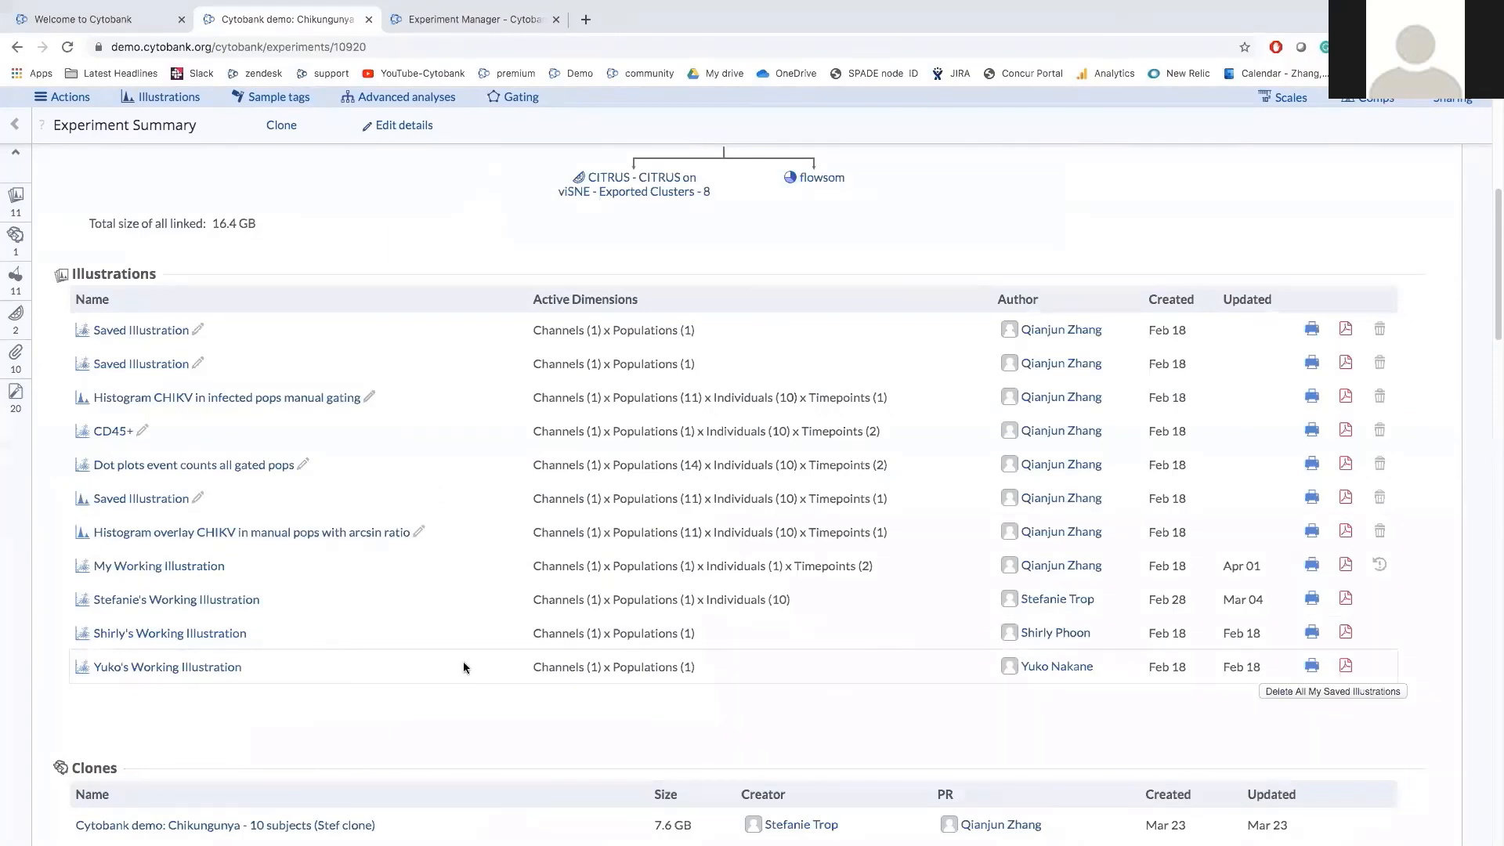
scroll(463, 661, "down", 1)
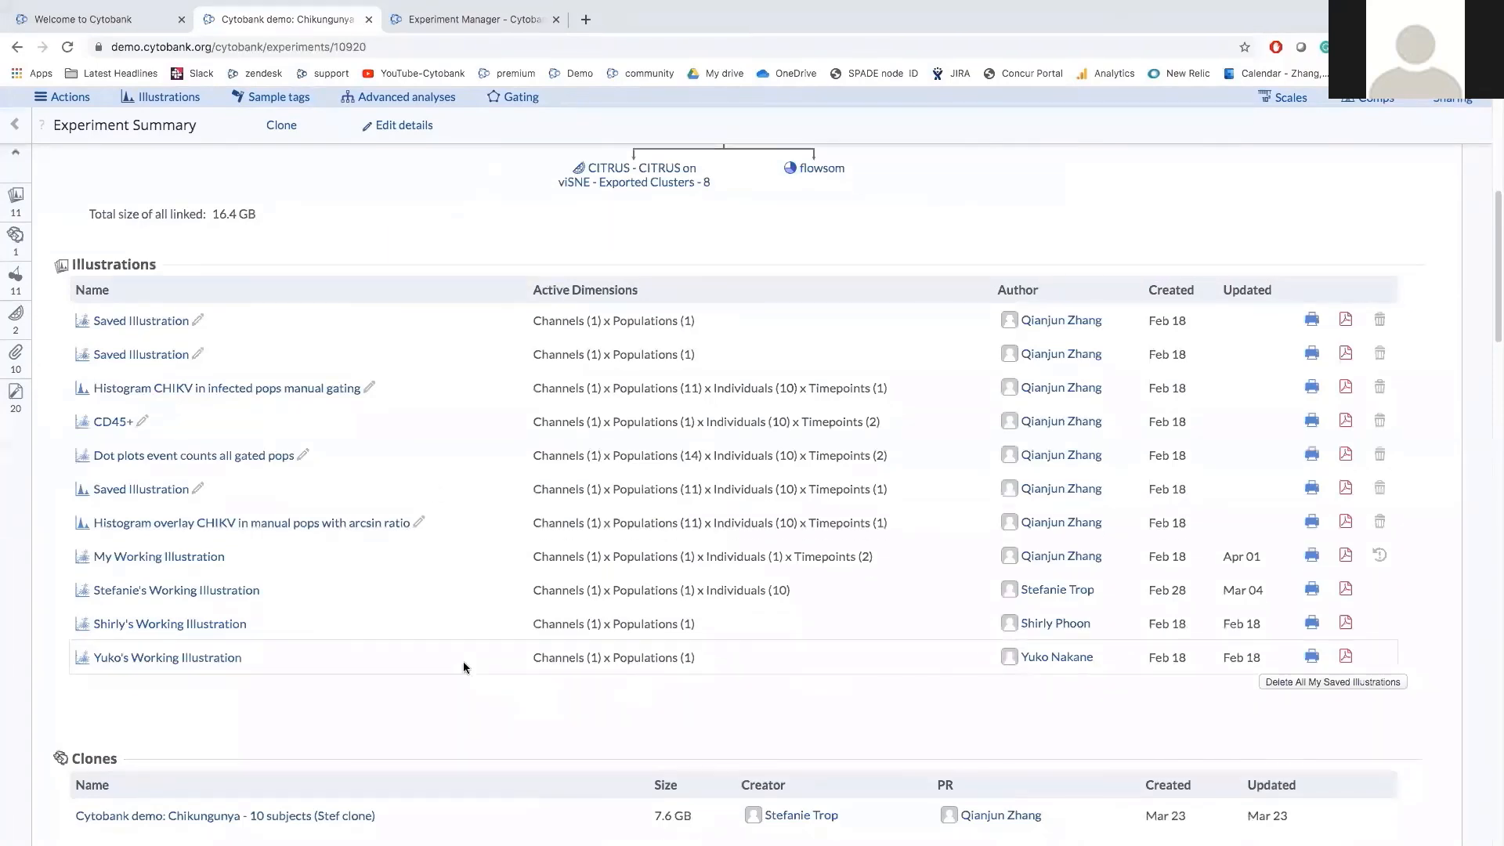
scroll(463, 667, "down", 4)
scroll(462, 666, "down", 15)
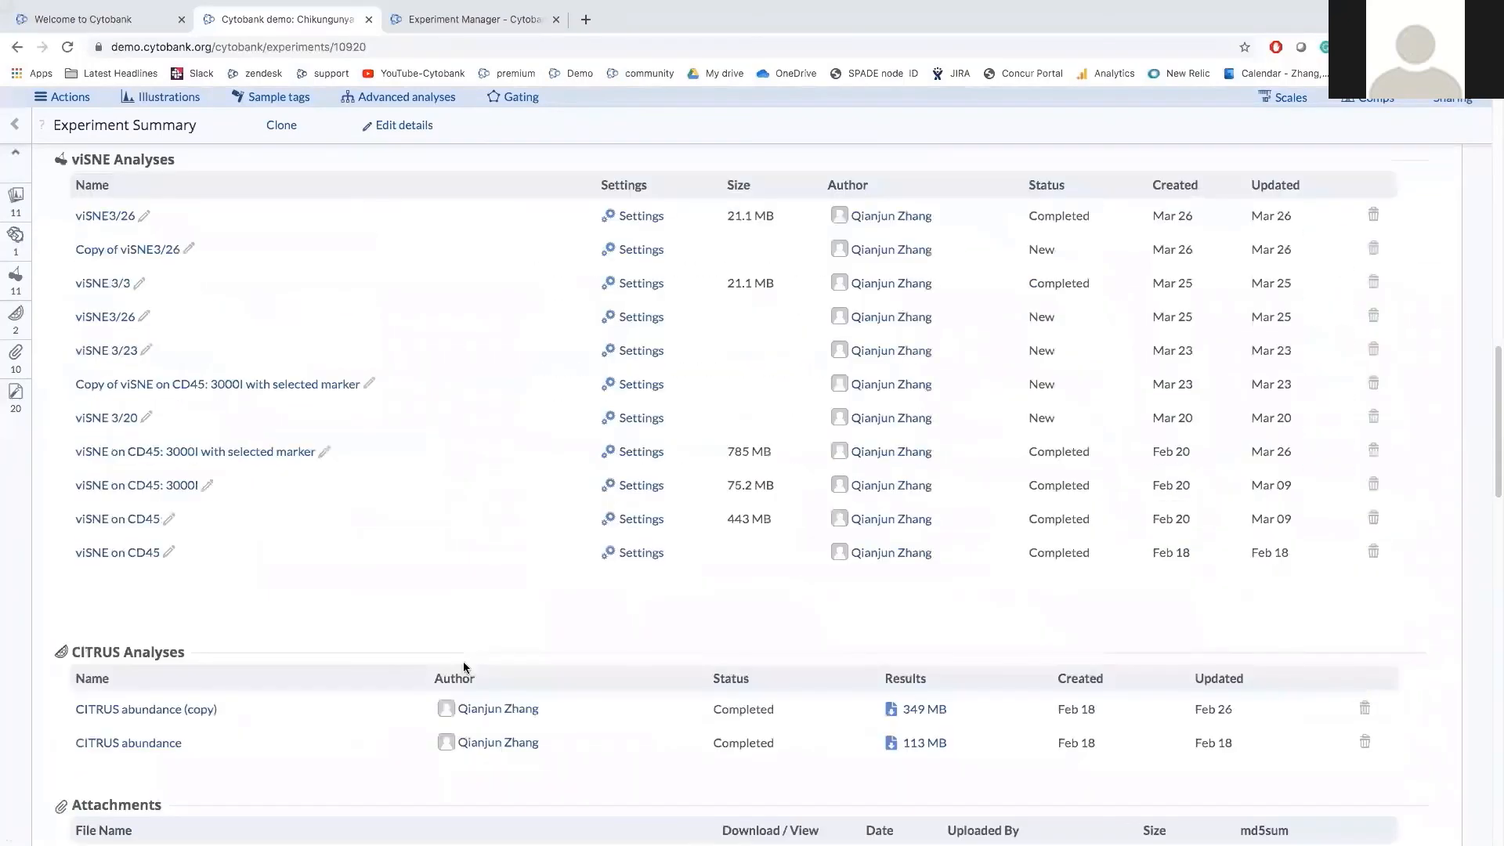
scroll(463, 666, "down", 8)
scroll(463, 667, "down", 13)
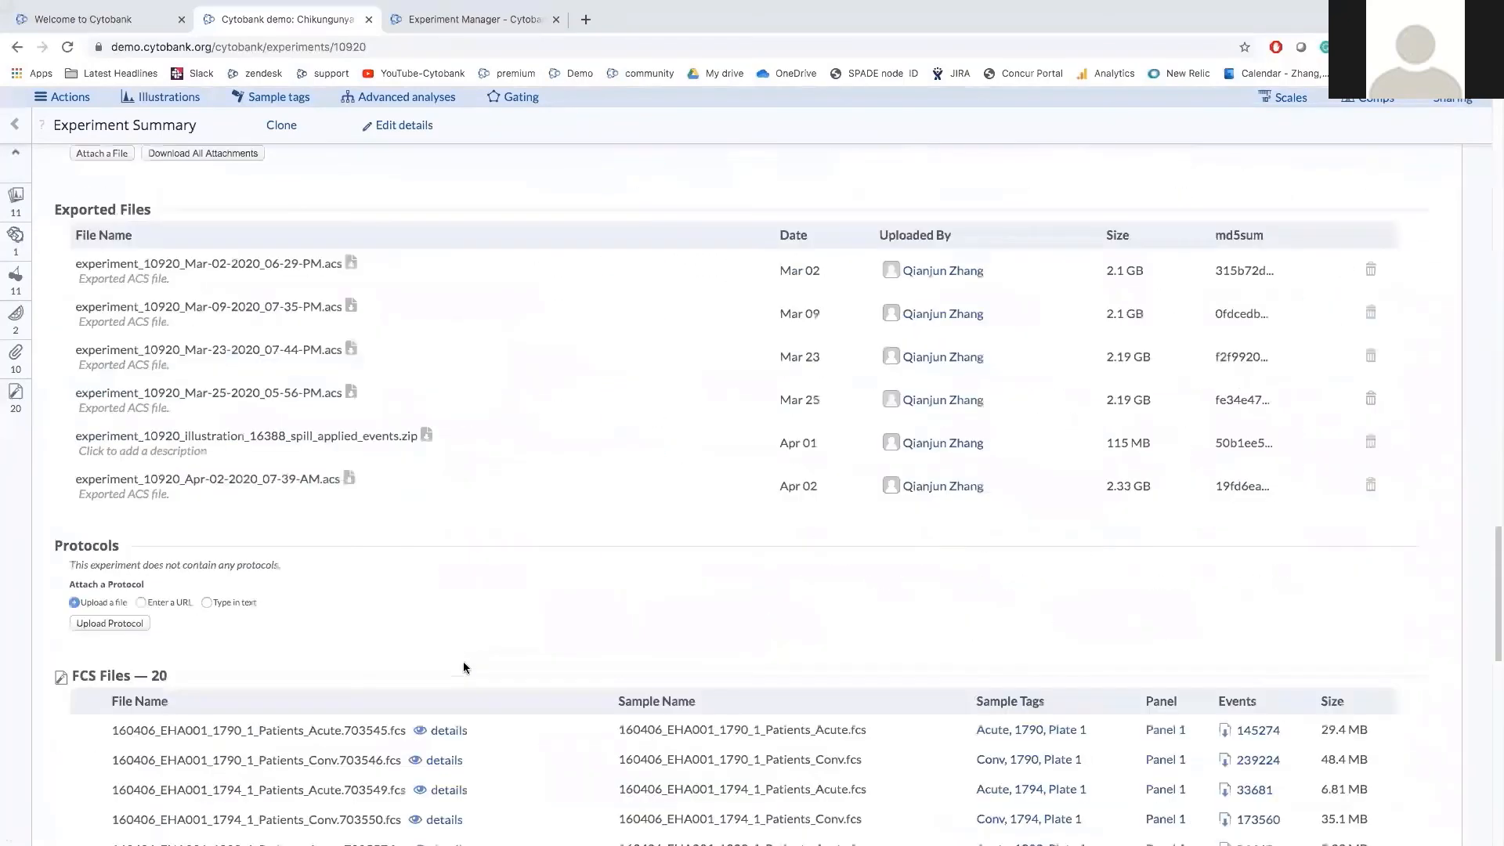
scroll(463, 666, "down", 7)
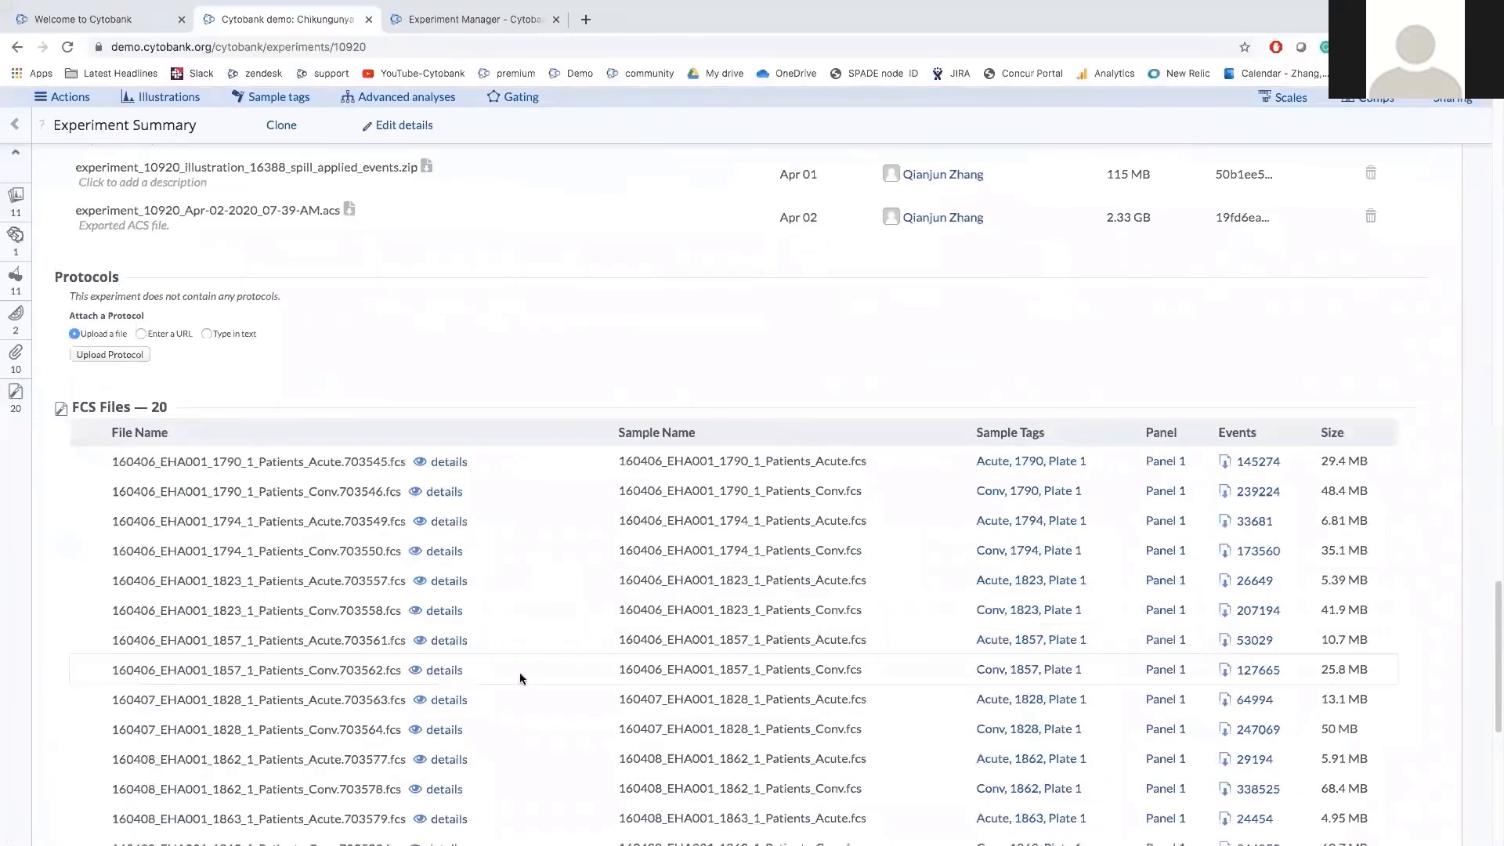
scroll(519, 675, "down", 6)
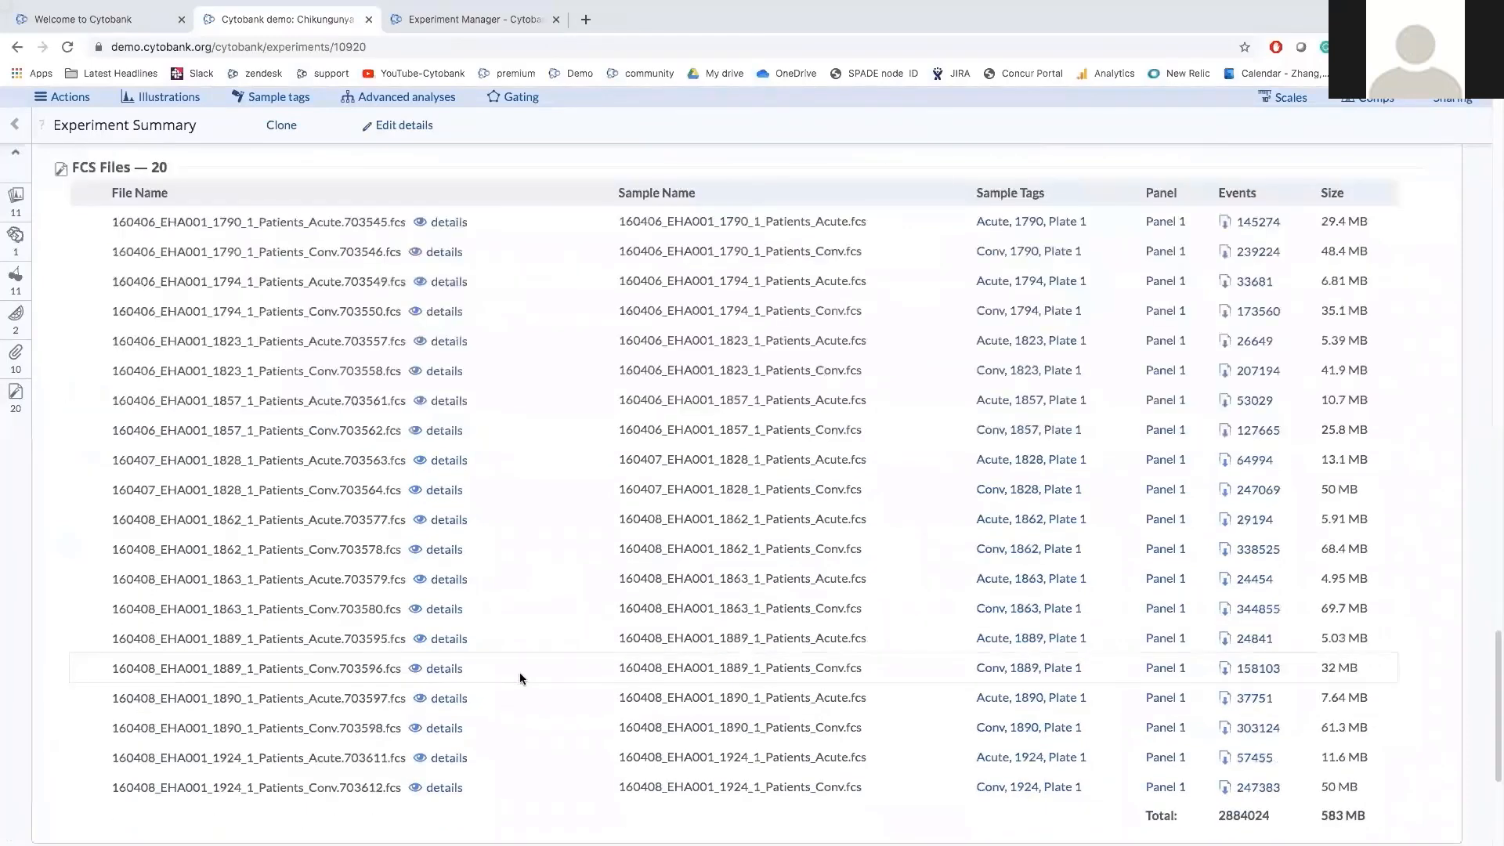
scroll(519, 675, "down", 15)
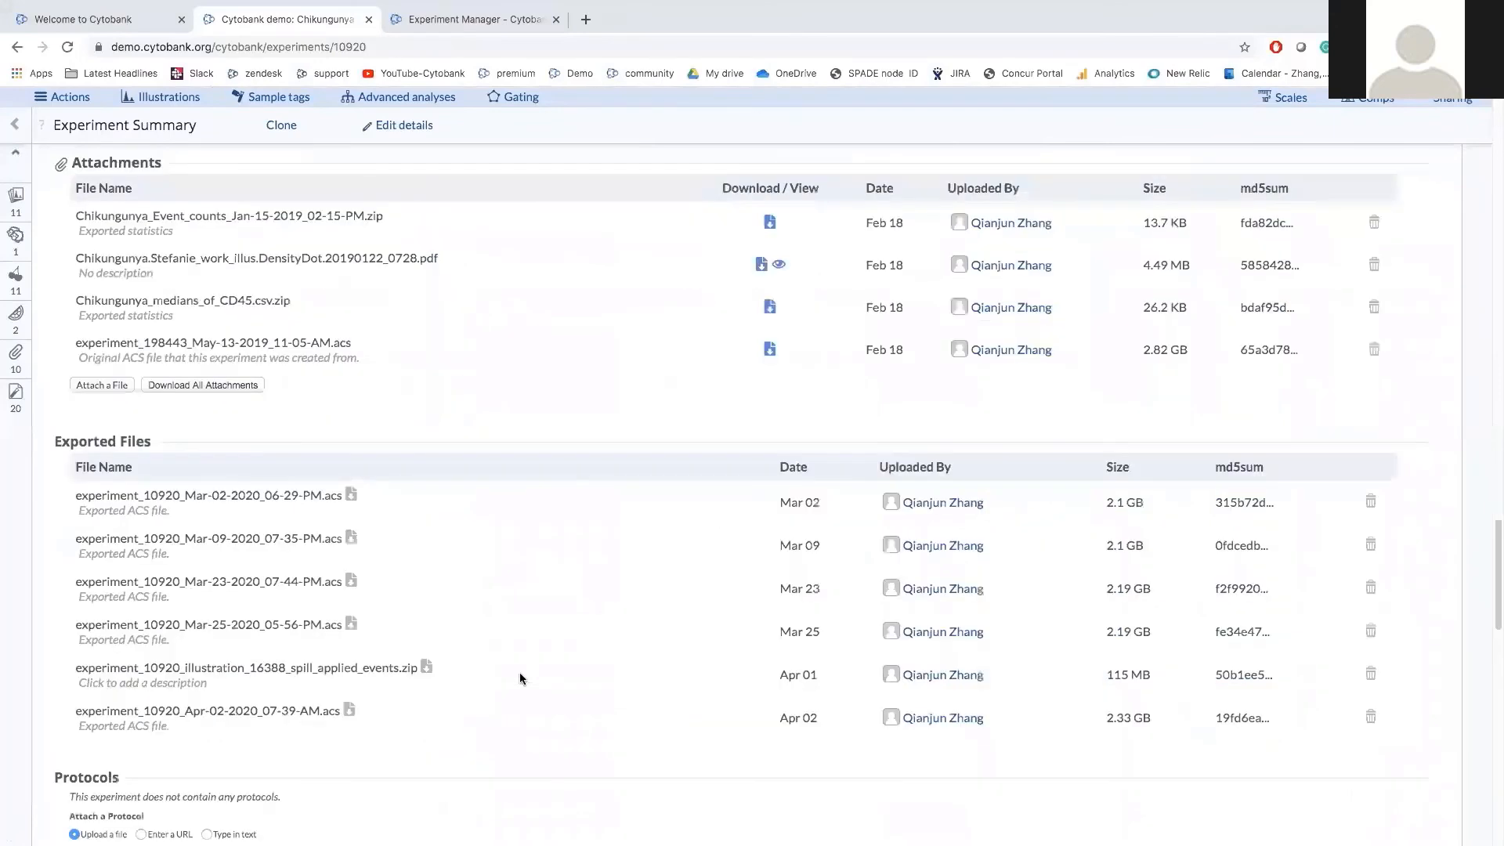
scroll(521, 678, "up", 20)
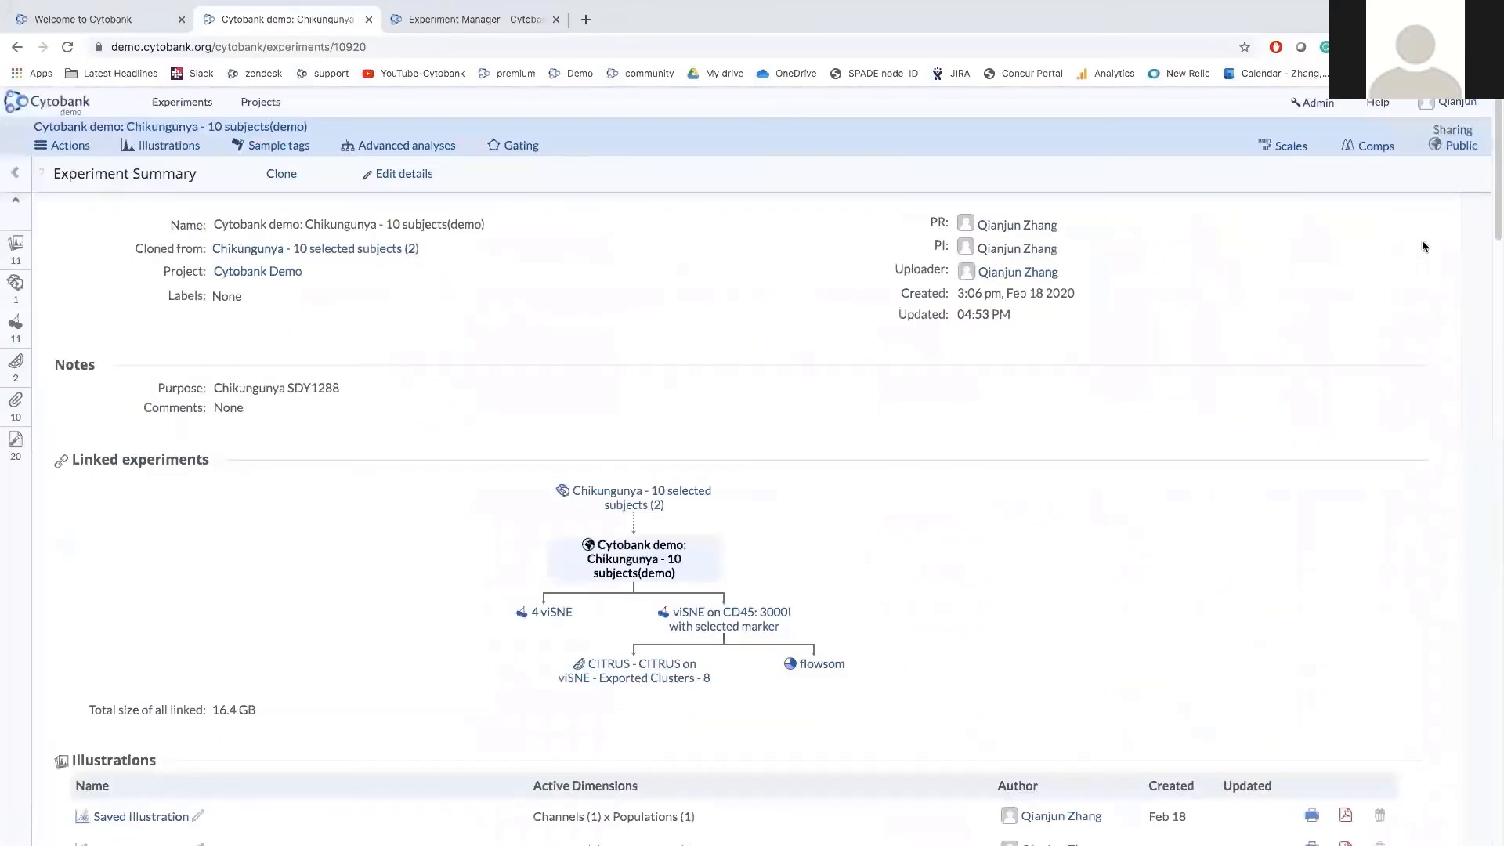
In the experiment's sharing settings, search for and pick a user to share with.
left_click(1459, 138)
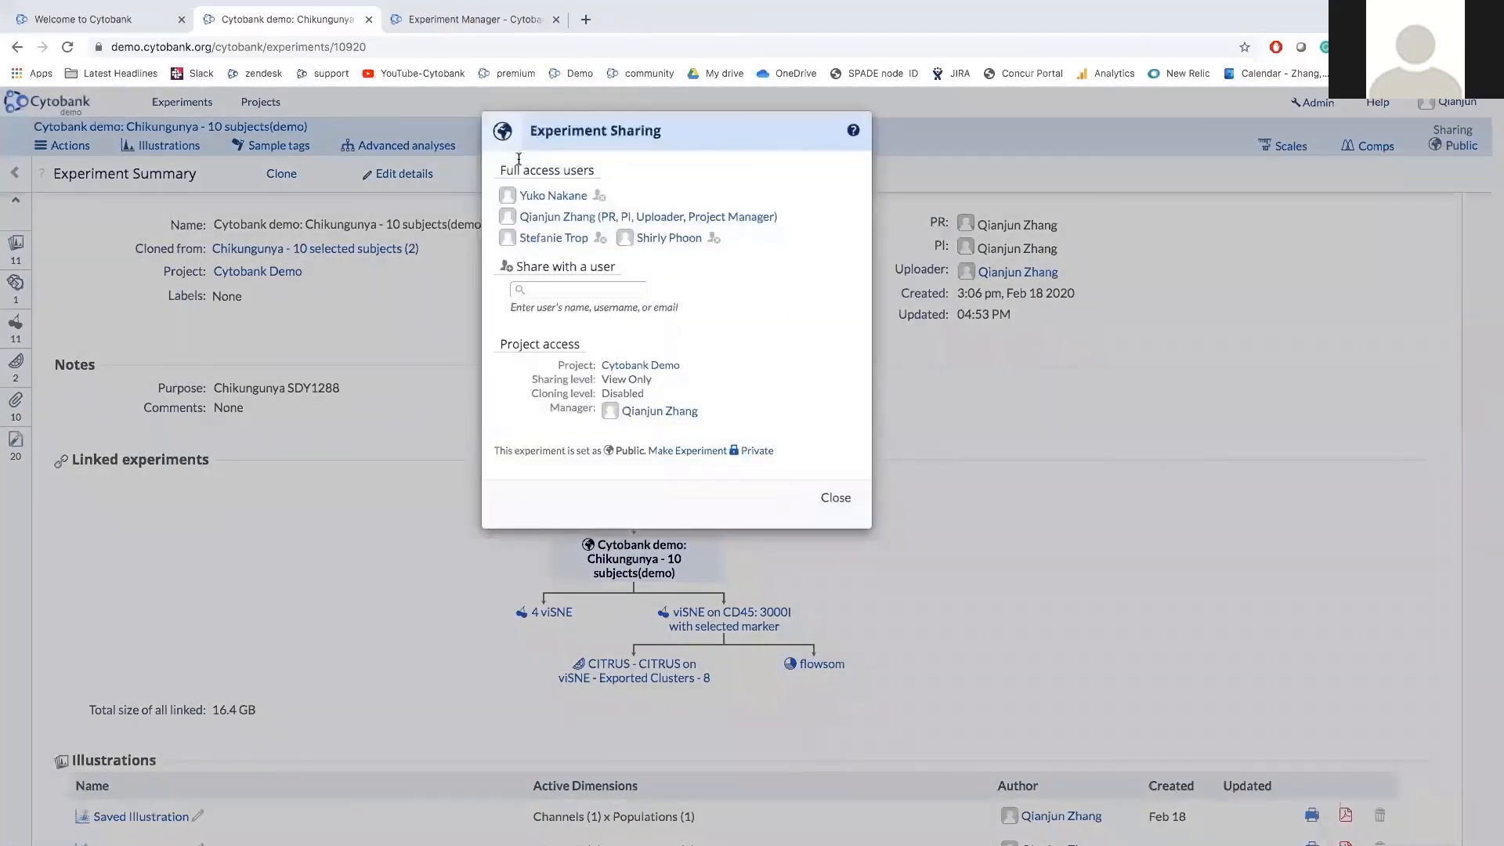
left_click(572, 291)
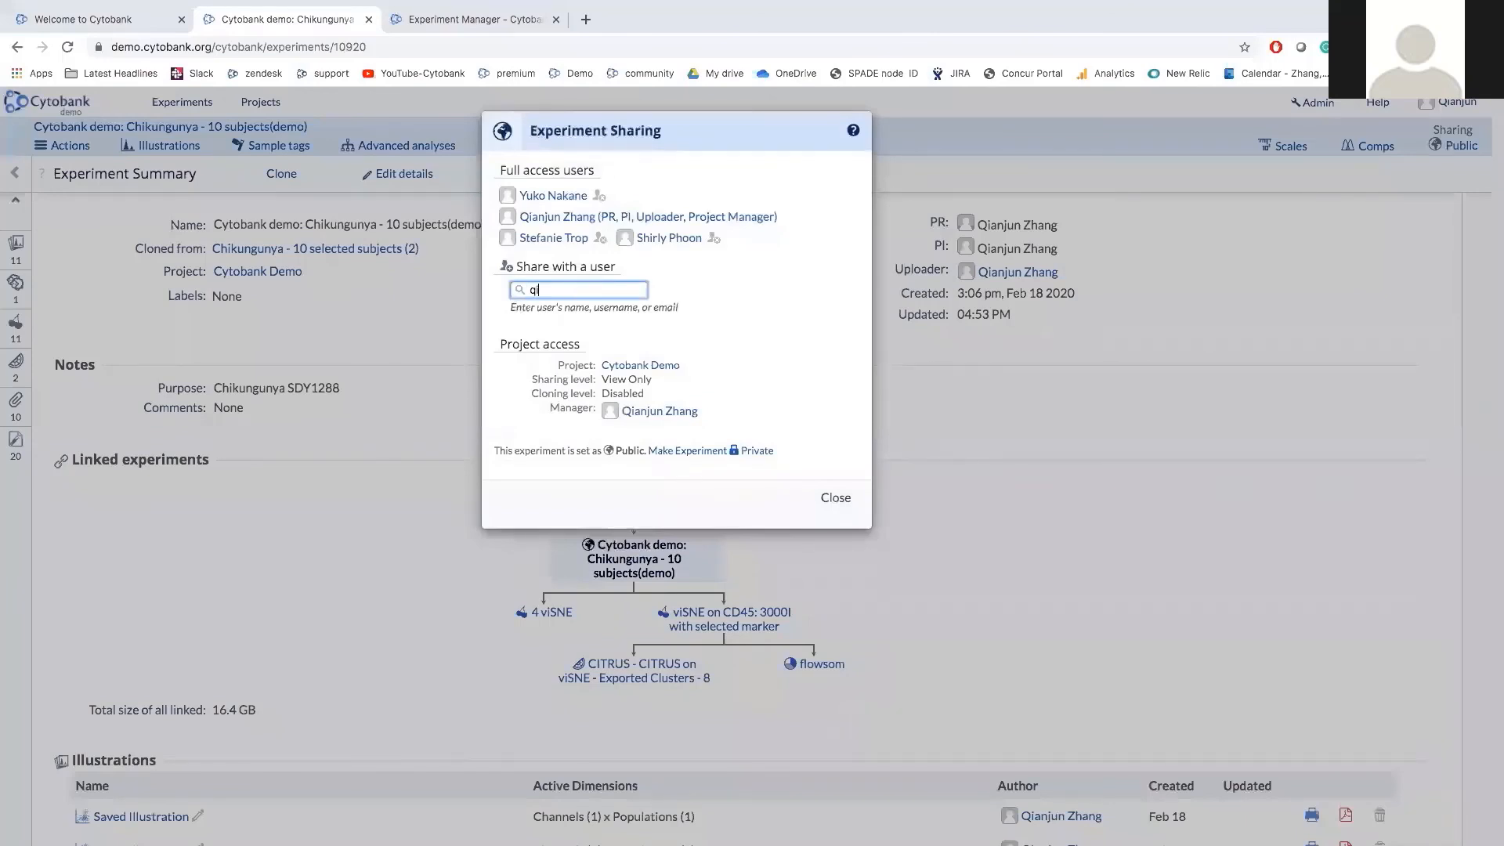
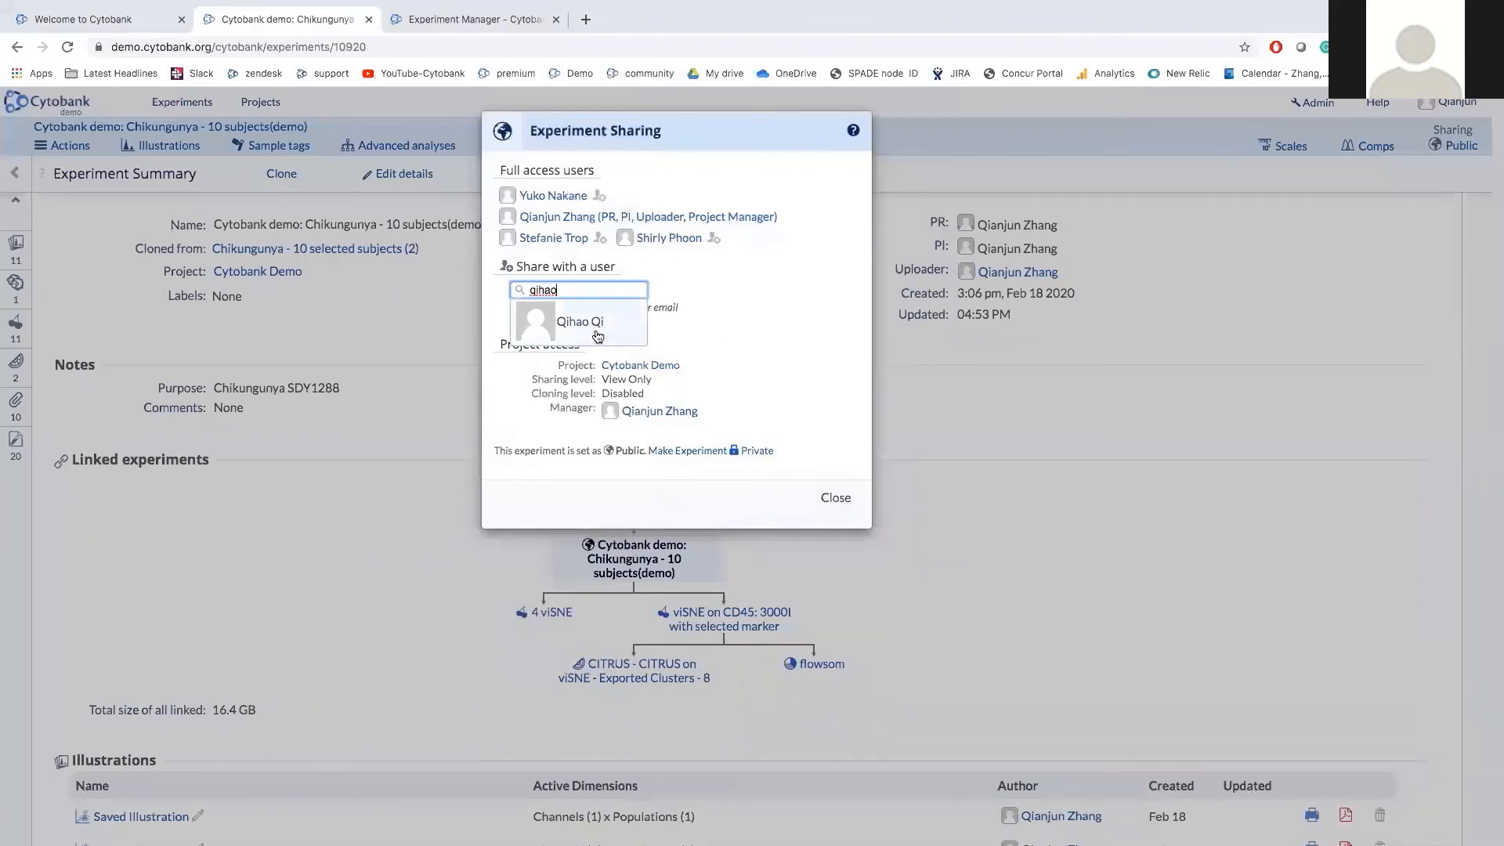
left_click(598, 336)
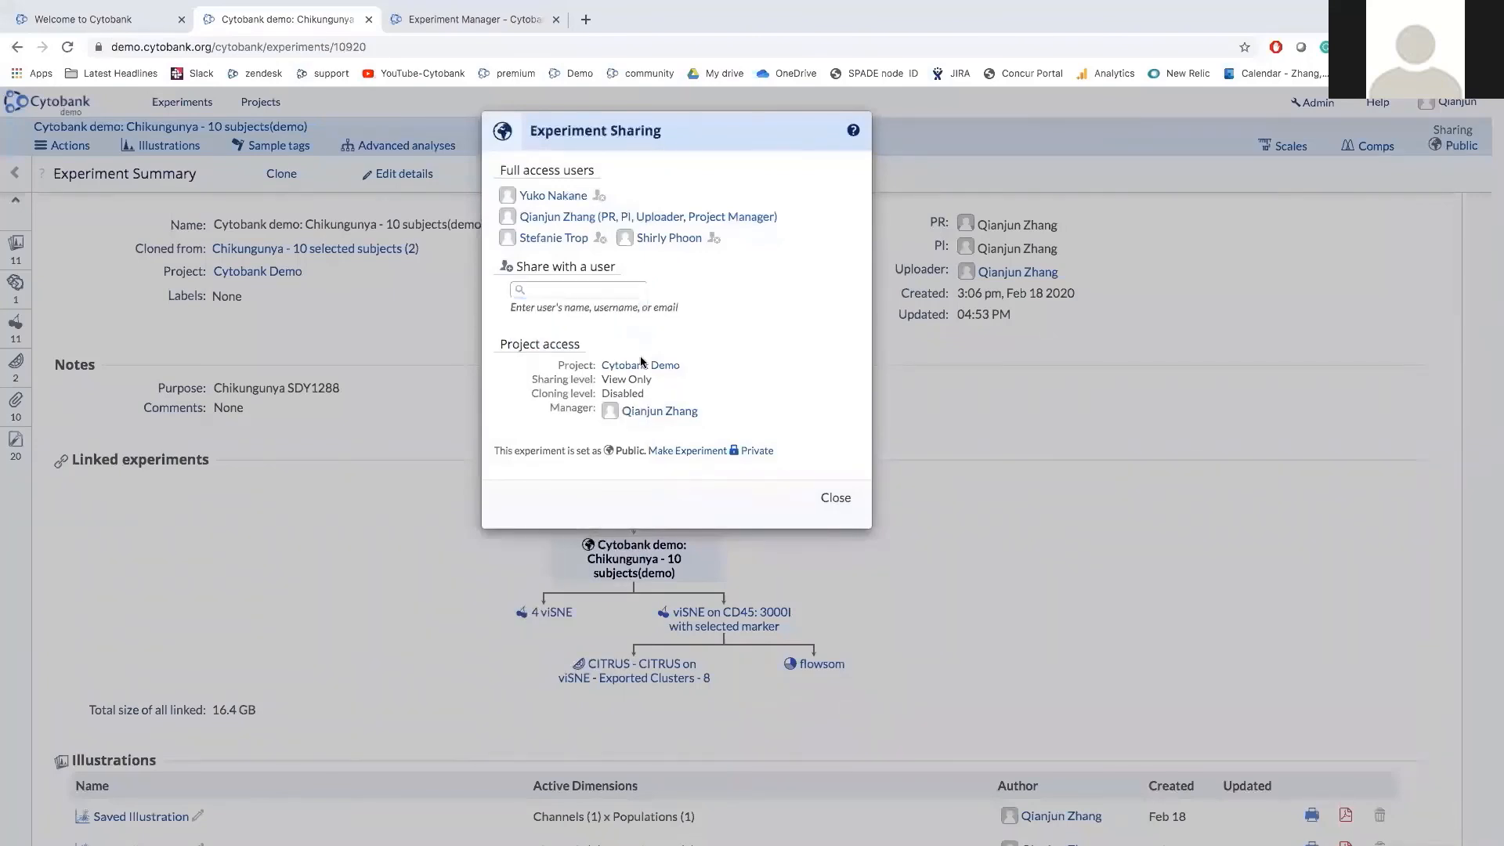
Review the View Only project access level, then make the Chikungunya experiment private.
left_click_drag(499, 345, 577, 352)
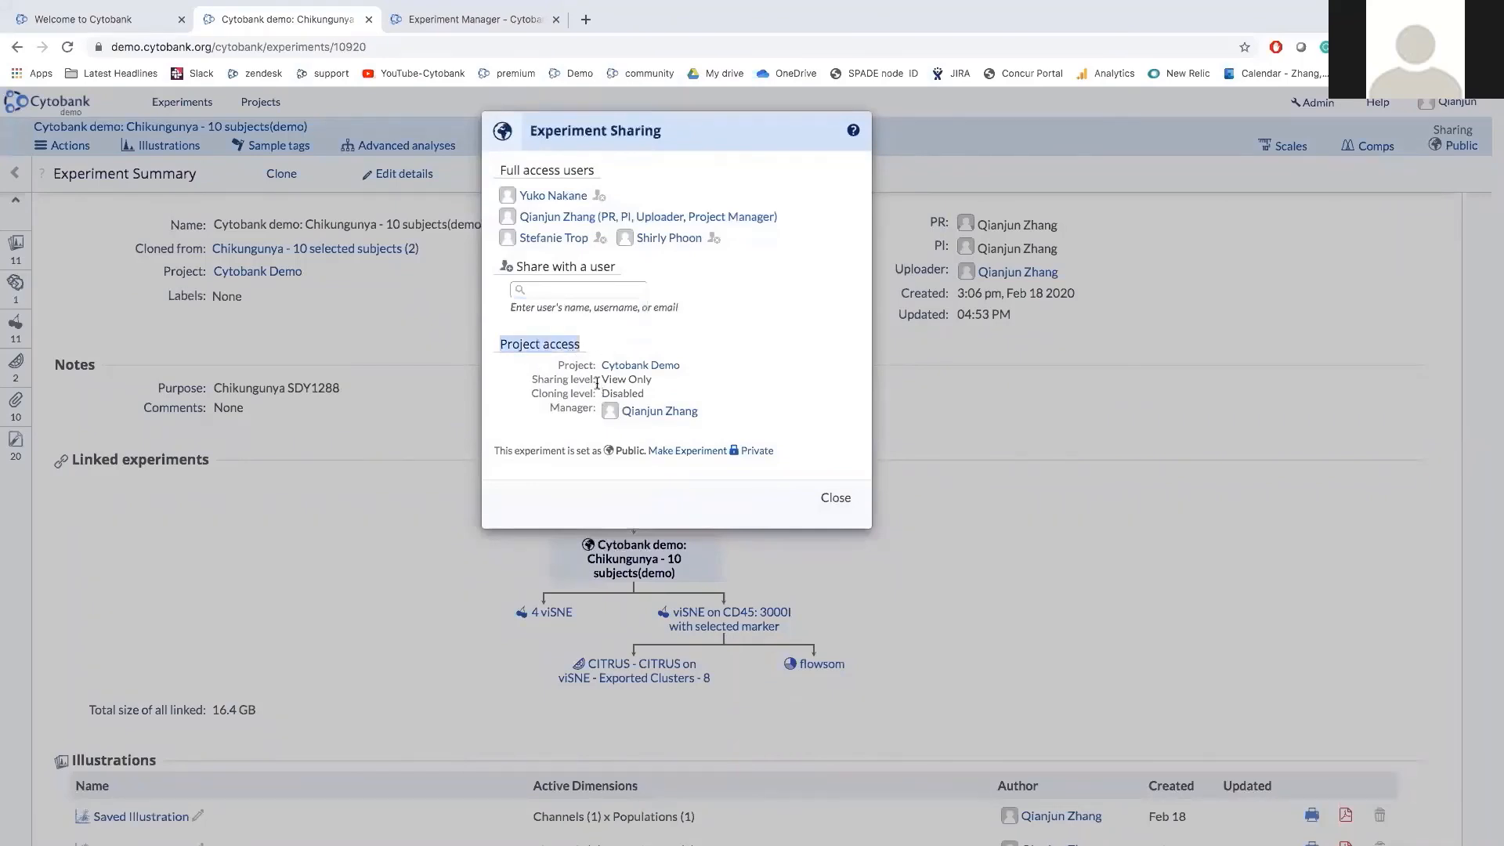
left_click(601, 380)
left_click_drag(601, 380, 648, 380)
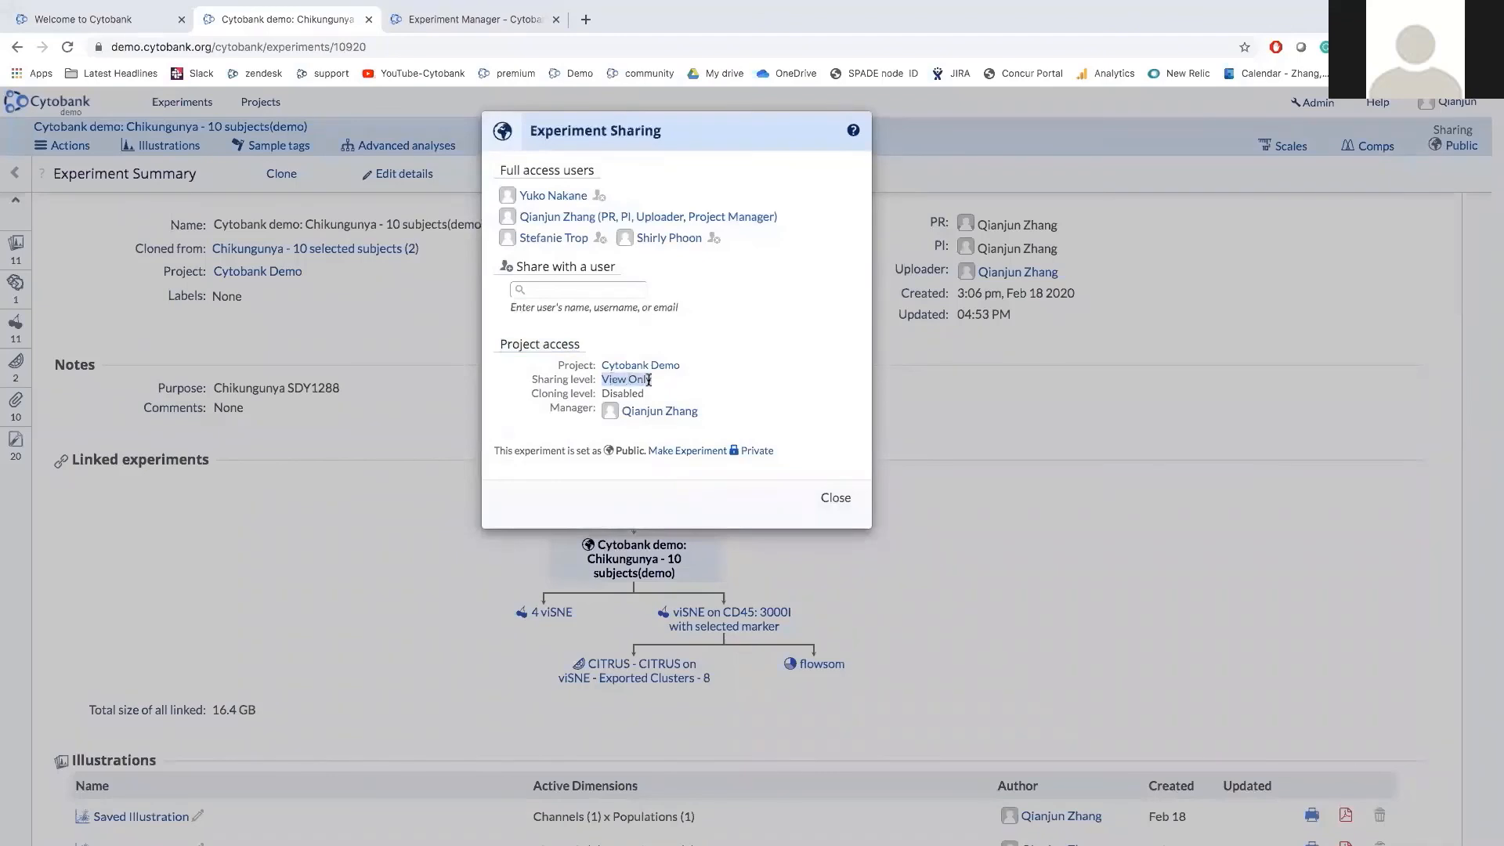
left_click(667, 383)
left_click_drag(656, 381, 598, 382)
left_click(769, 356)
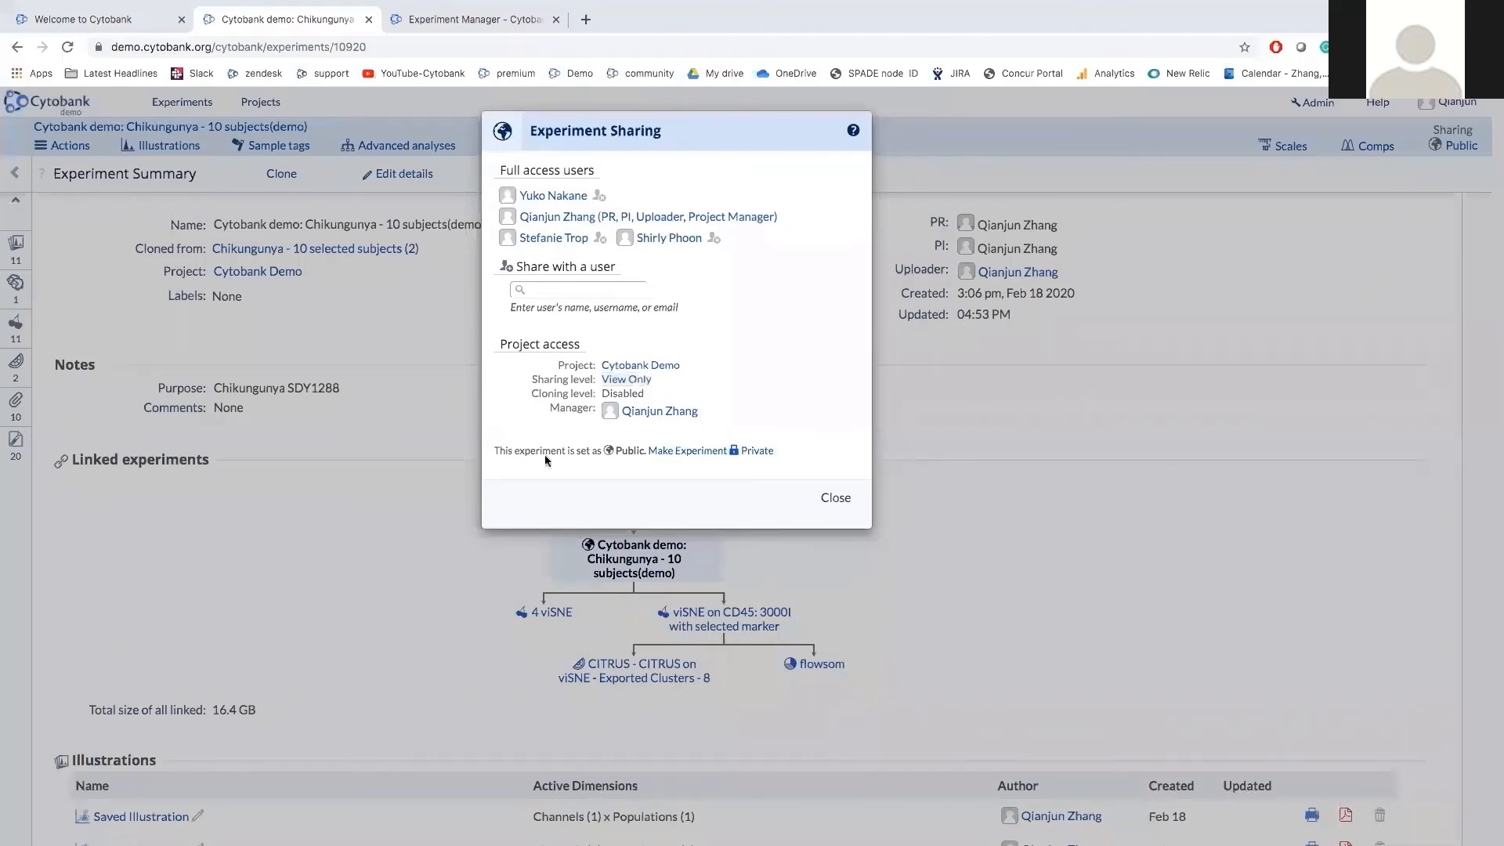
left_click(711, 457)
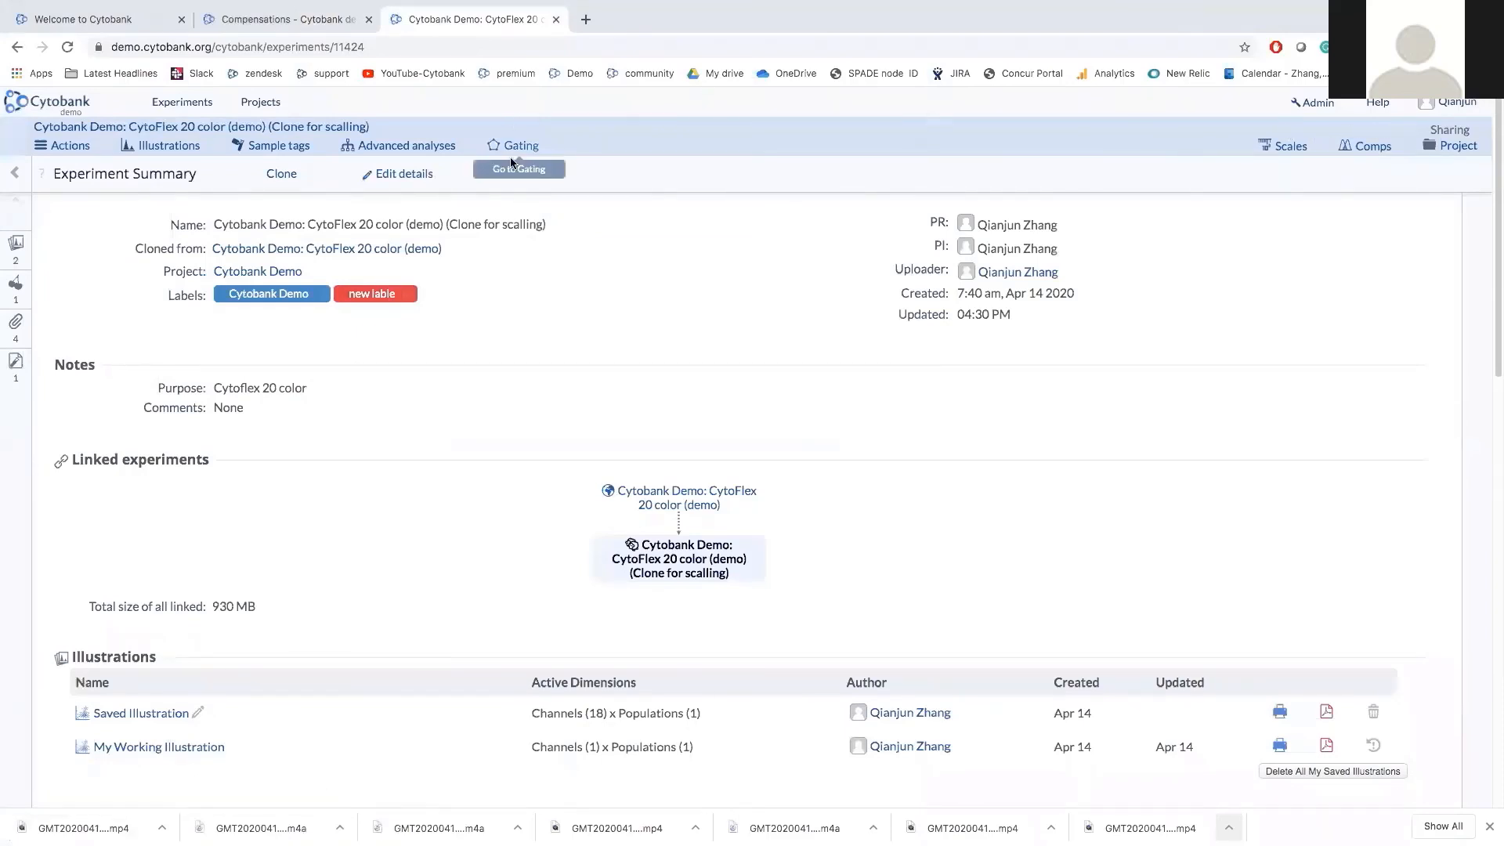
Look over the Advanced analyses options, then go to the CytoFlex clone's Compensations page.
left_click(437, 152)
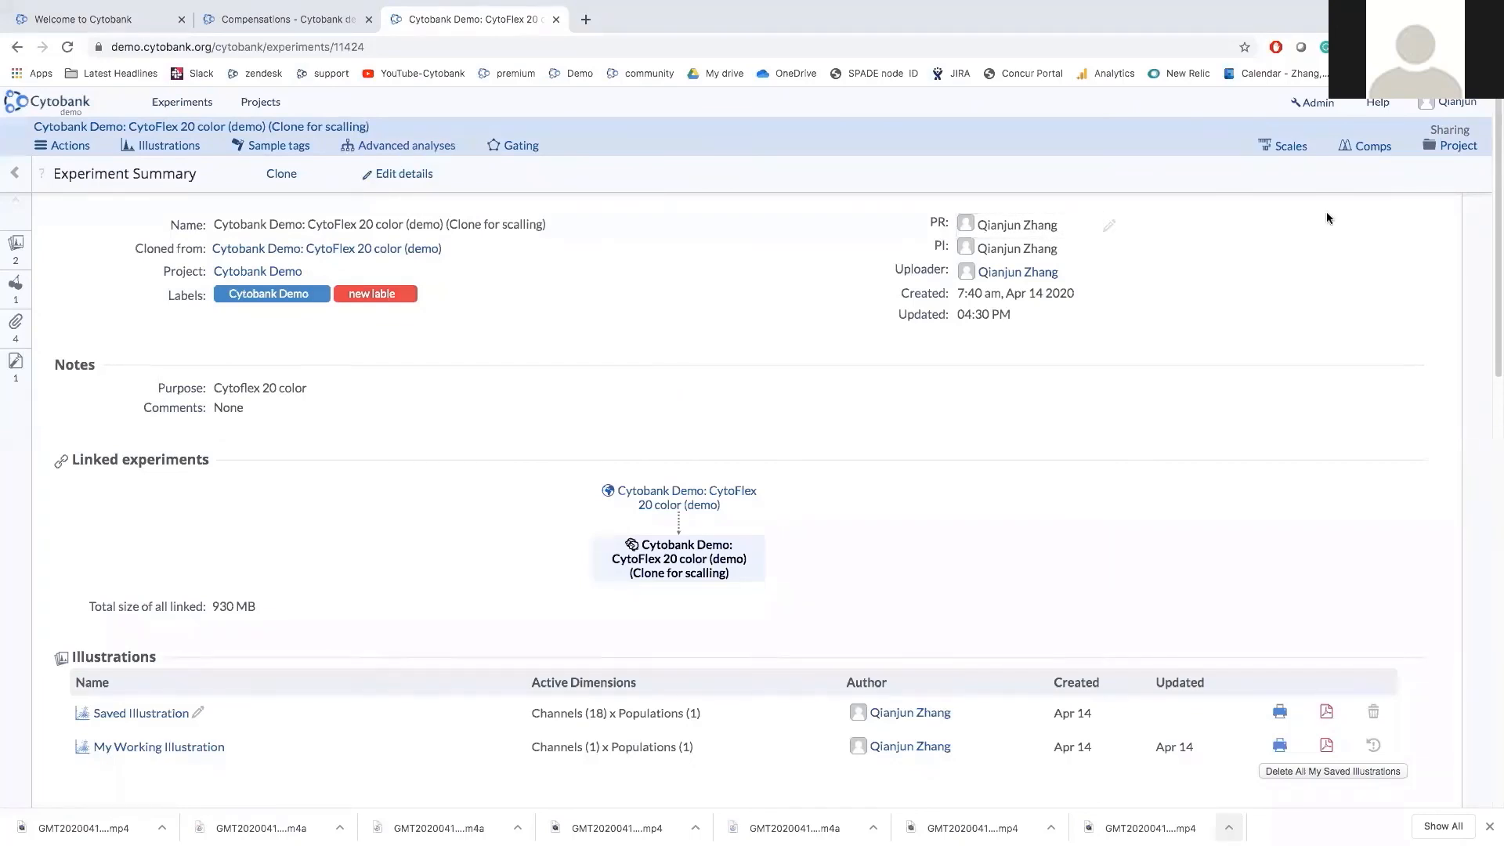
left_click(1372, 152)
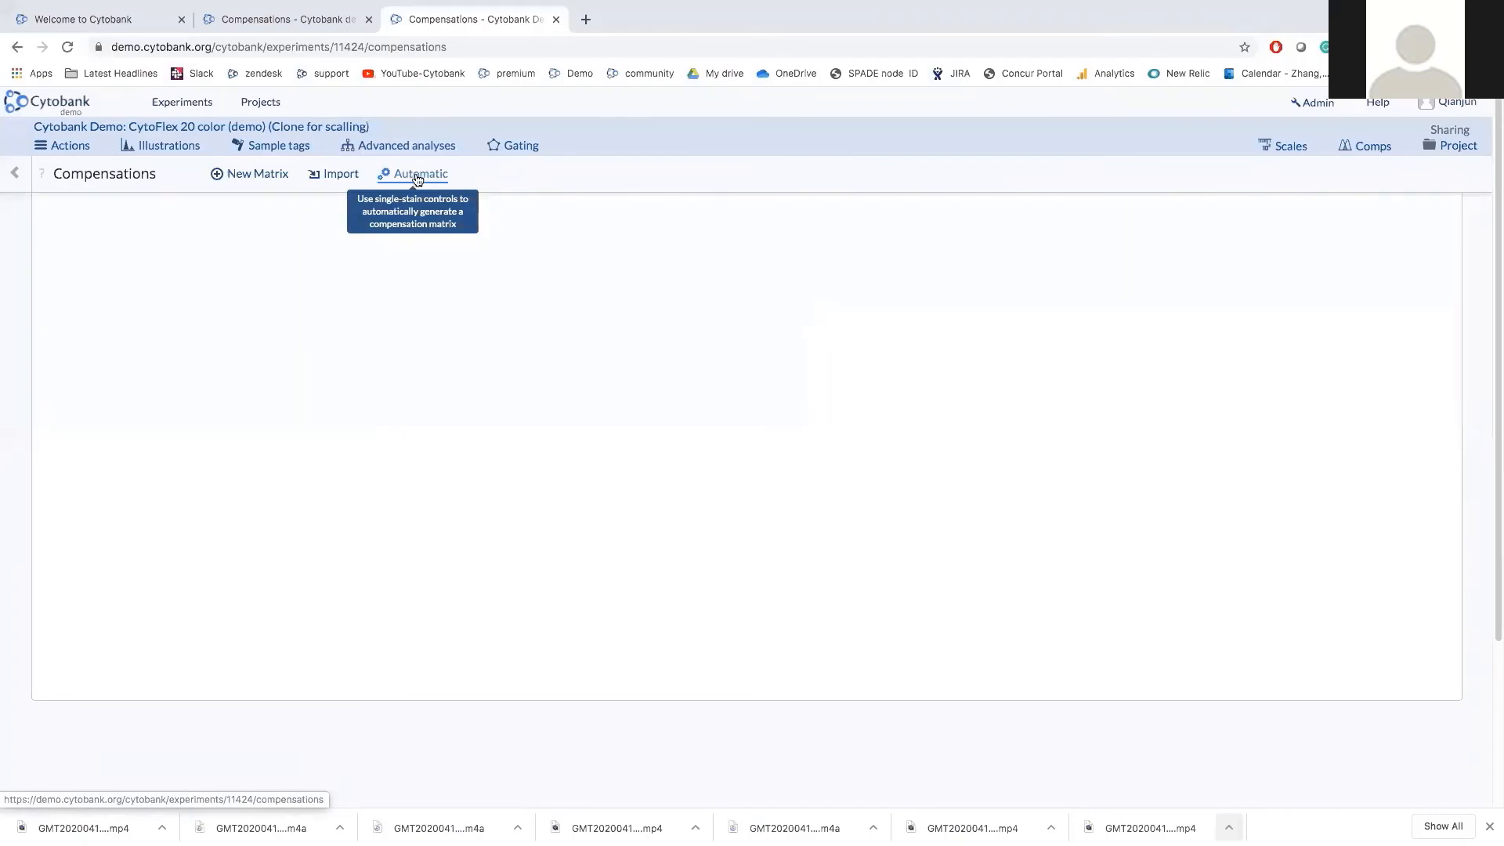
left_click(335, 181)
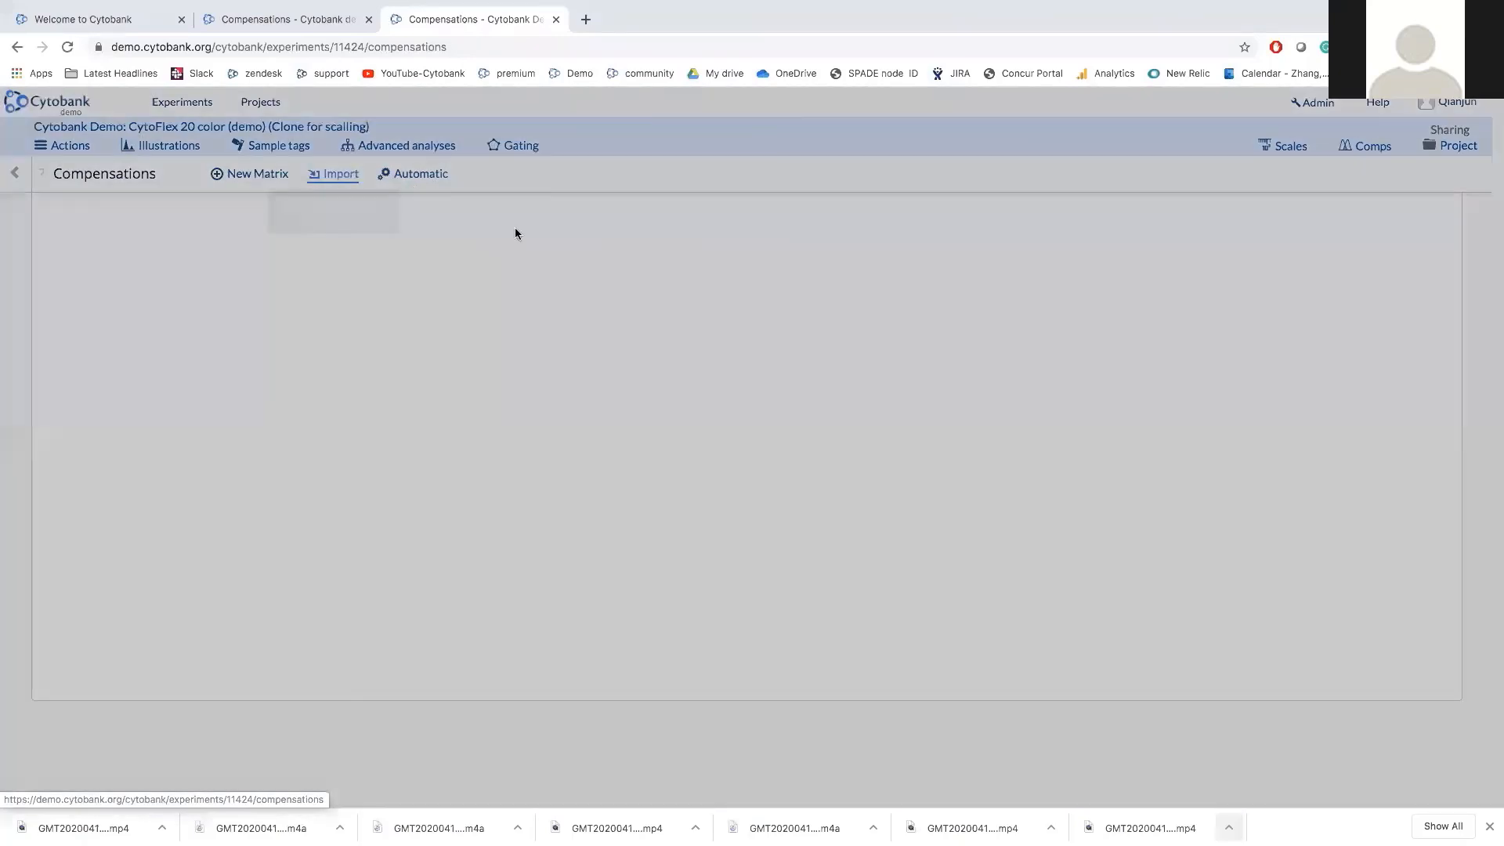
left_click(587, 213)
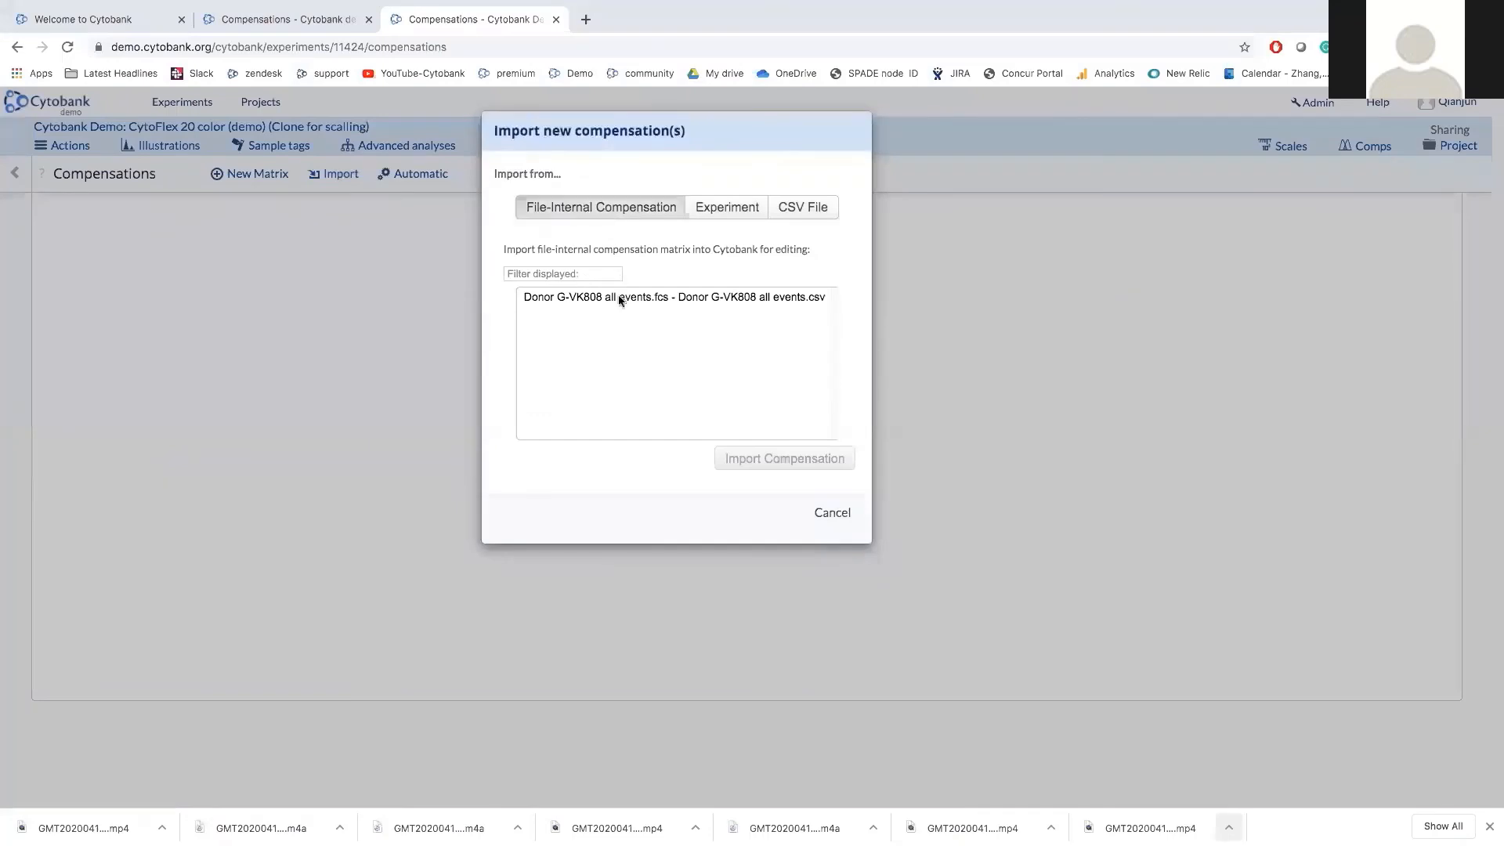
left_click(618, 296)
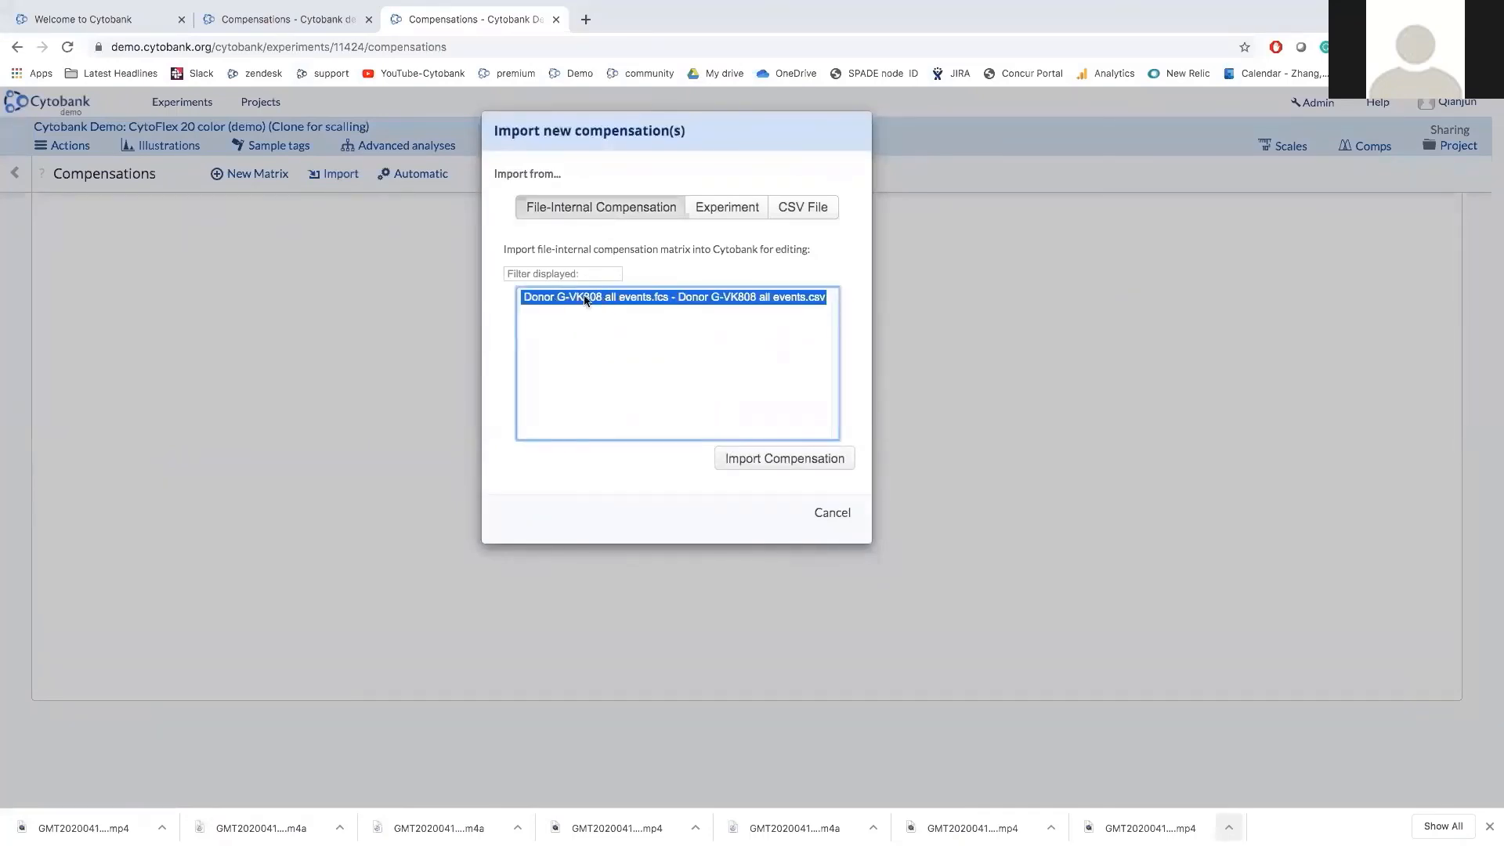
left_click(816, 213)
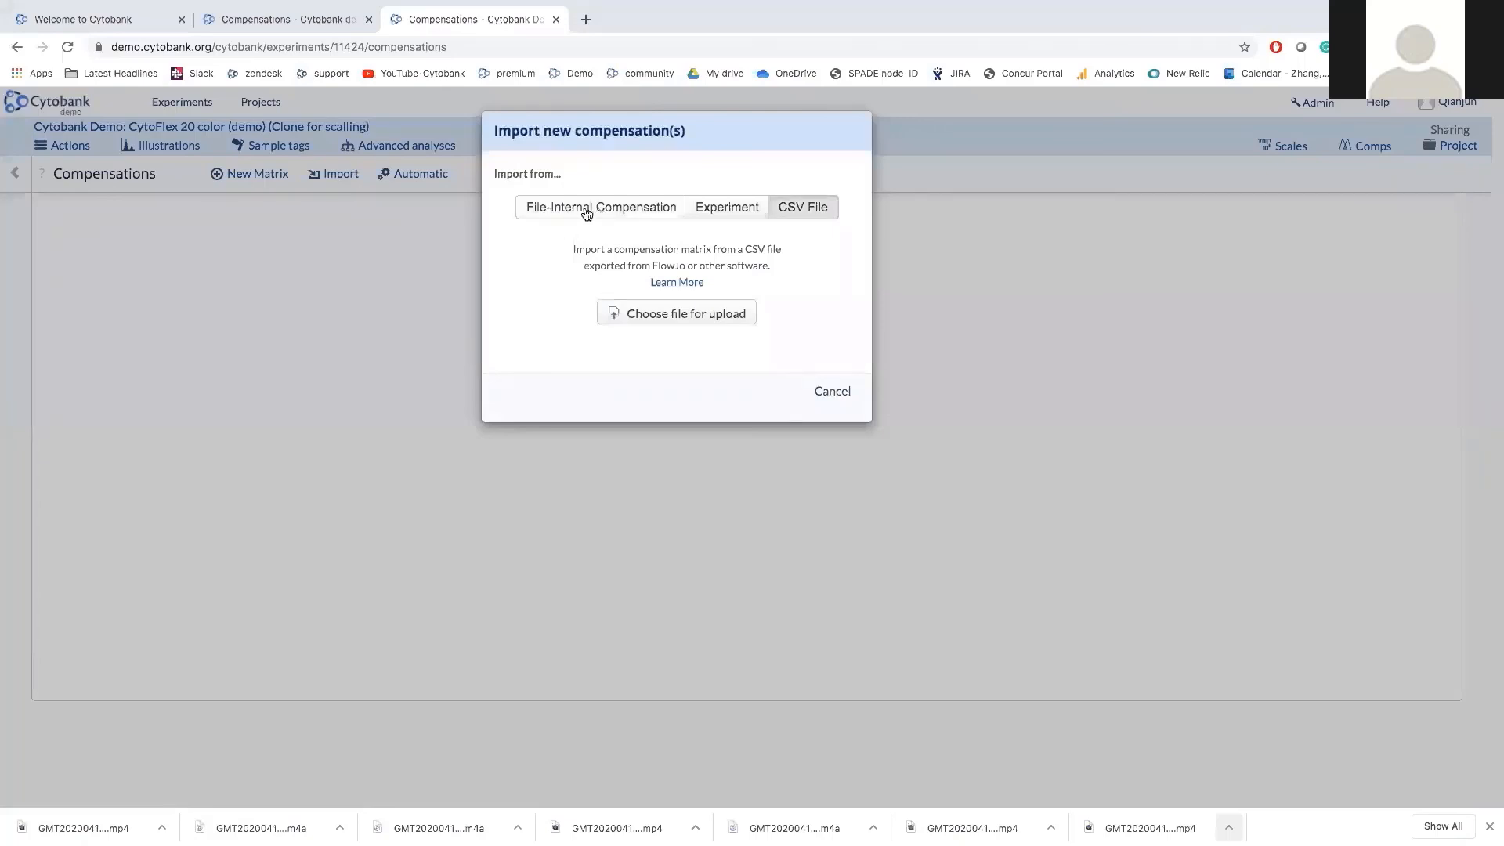
left_click(833, 392)
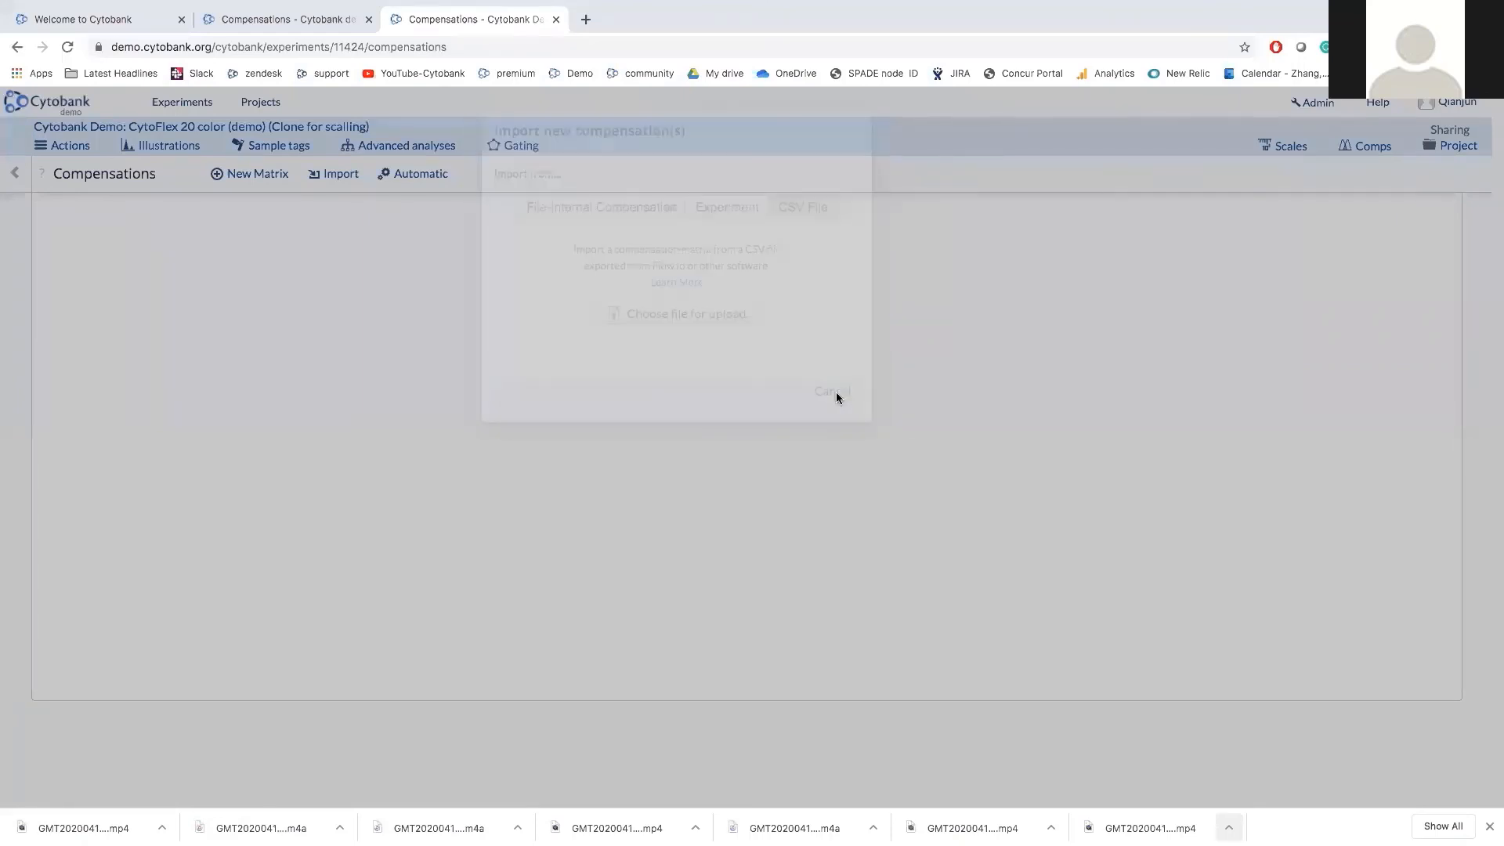
Open Experiment Scales and preview the CD4-AA750 (Filter 763/43) Arcsinh histogram.
left_click(1285, 153)
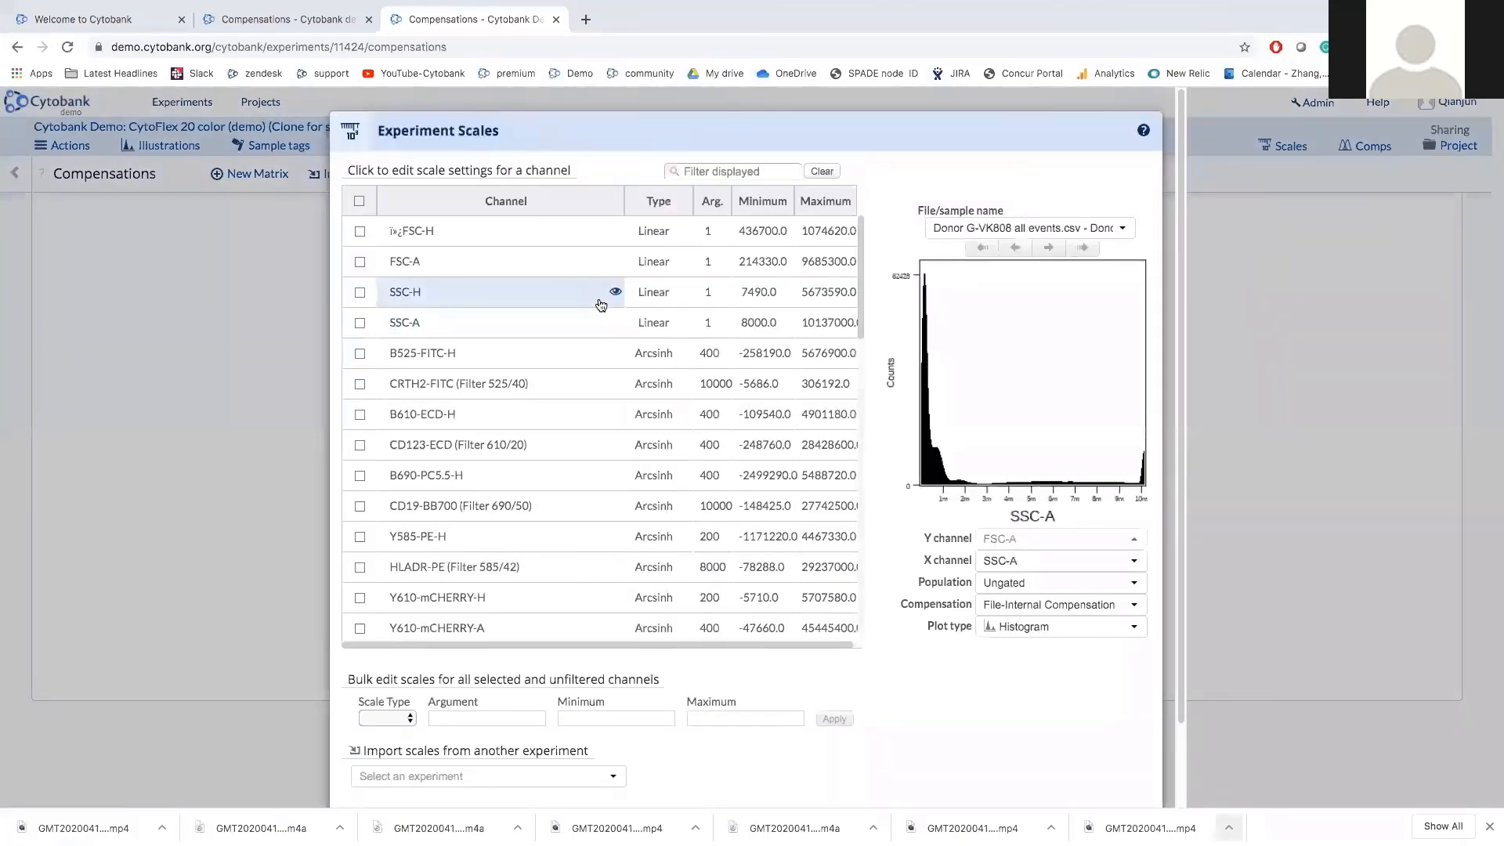
scroll(597, 442, "down", 3)
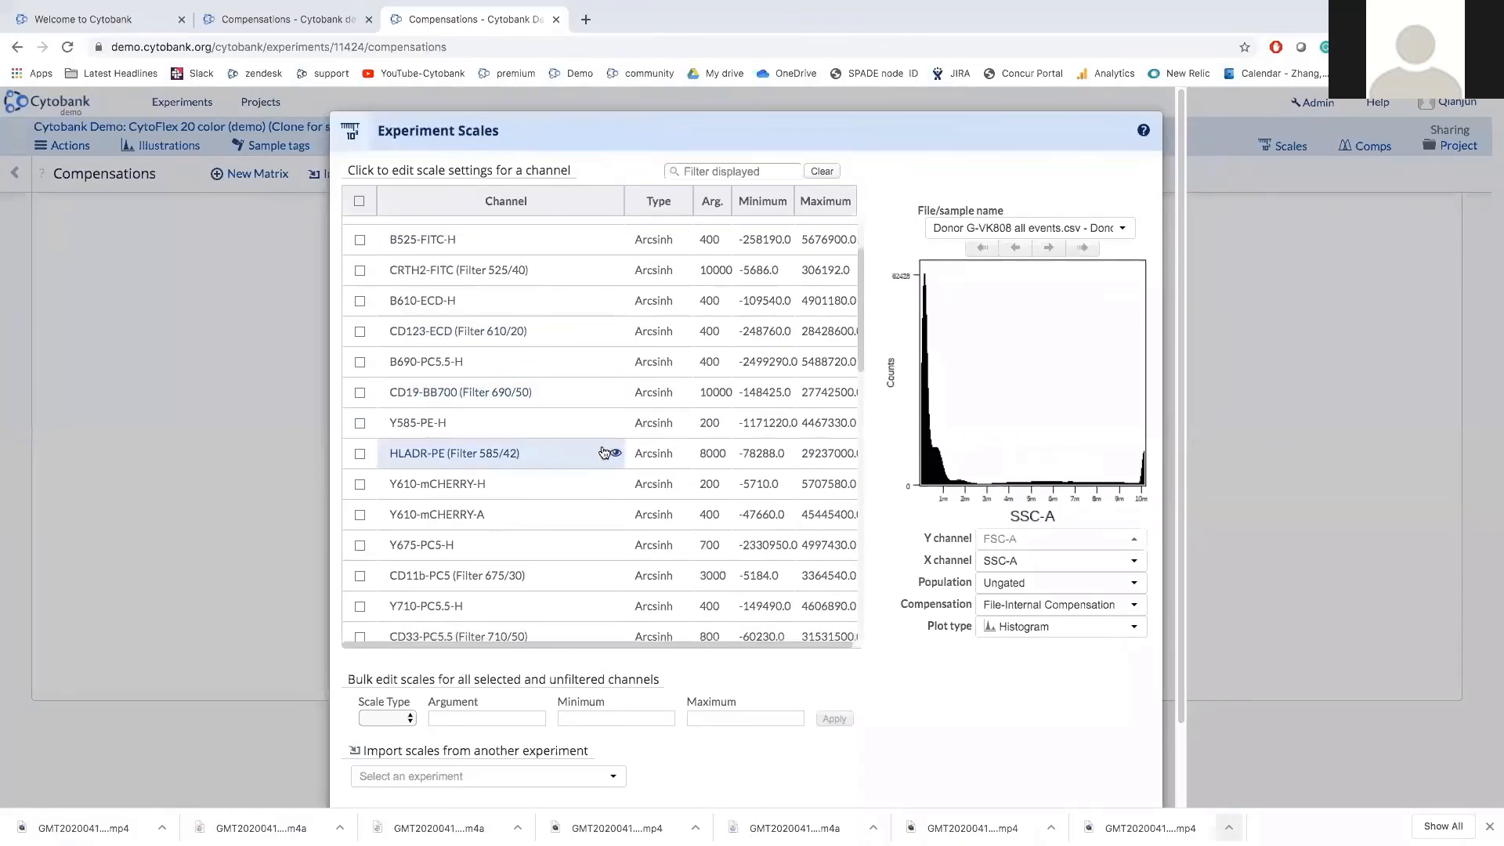
scroll(604, 453, "down", 2)
scroll(604, 452, "down", 6)
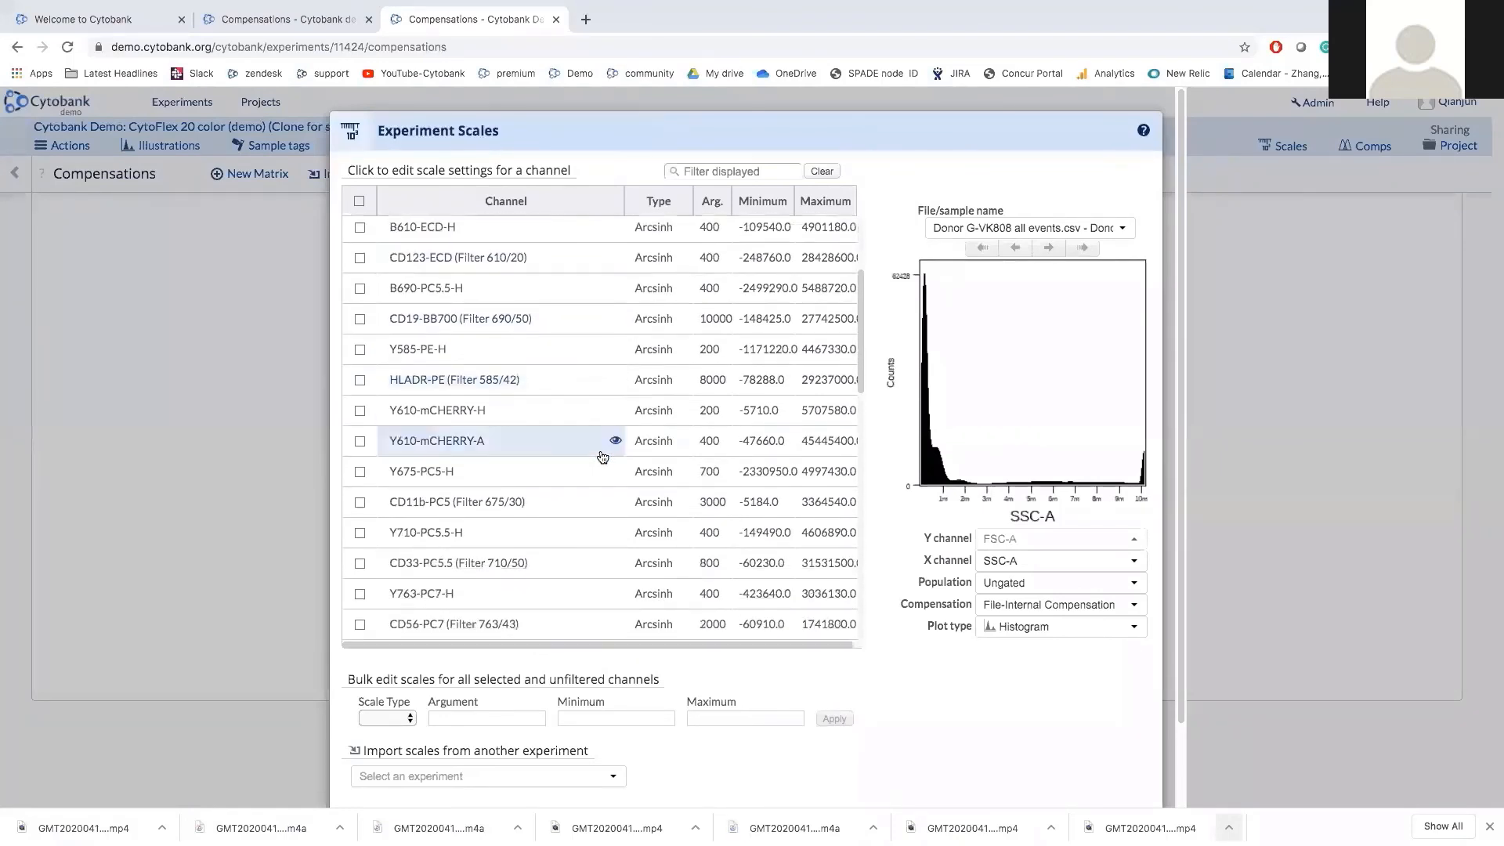
scroll(593, 536, "down", 2)
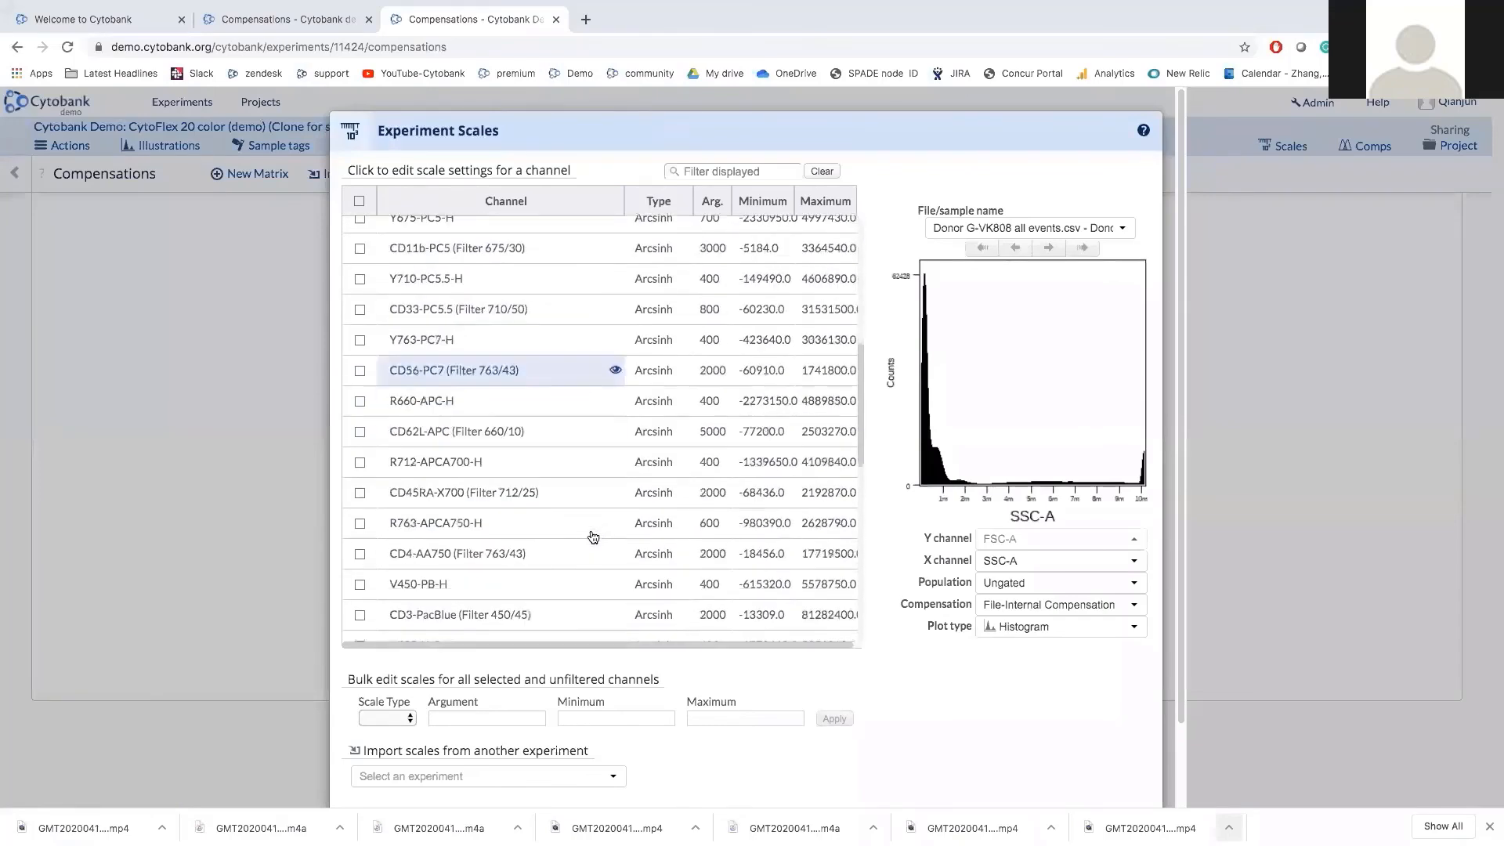
mouse_move(544, 540)
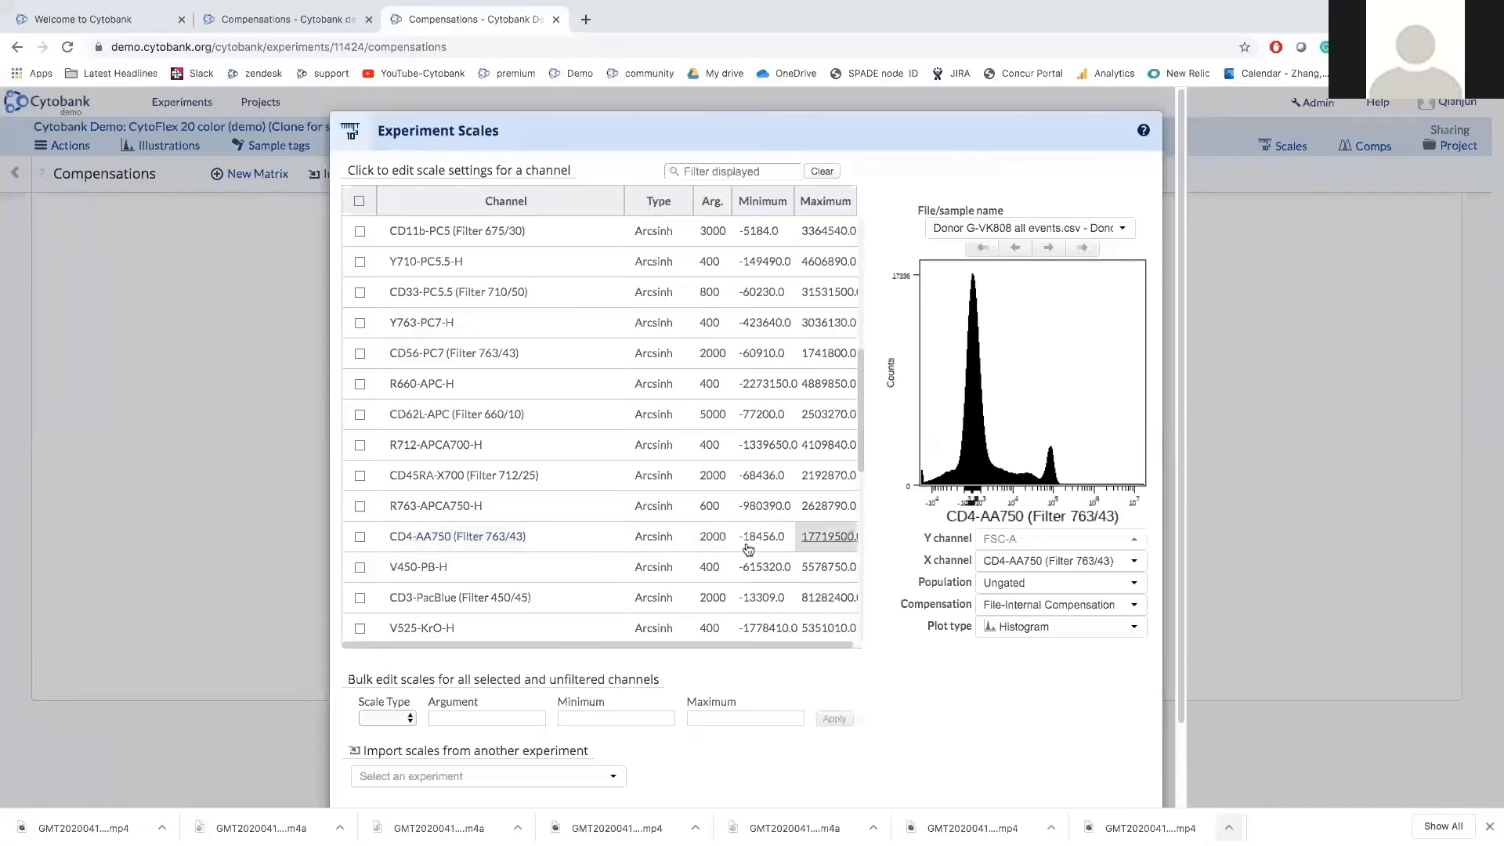
left_click(656, 540)
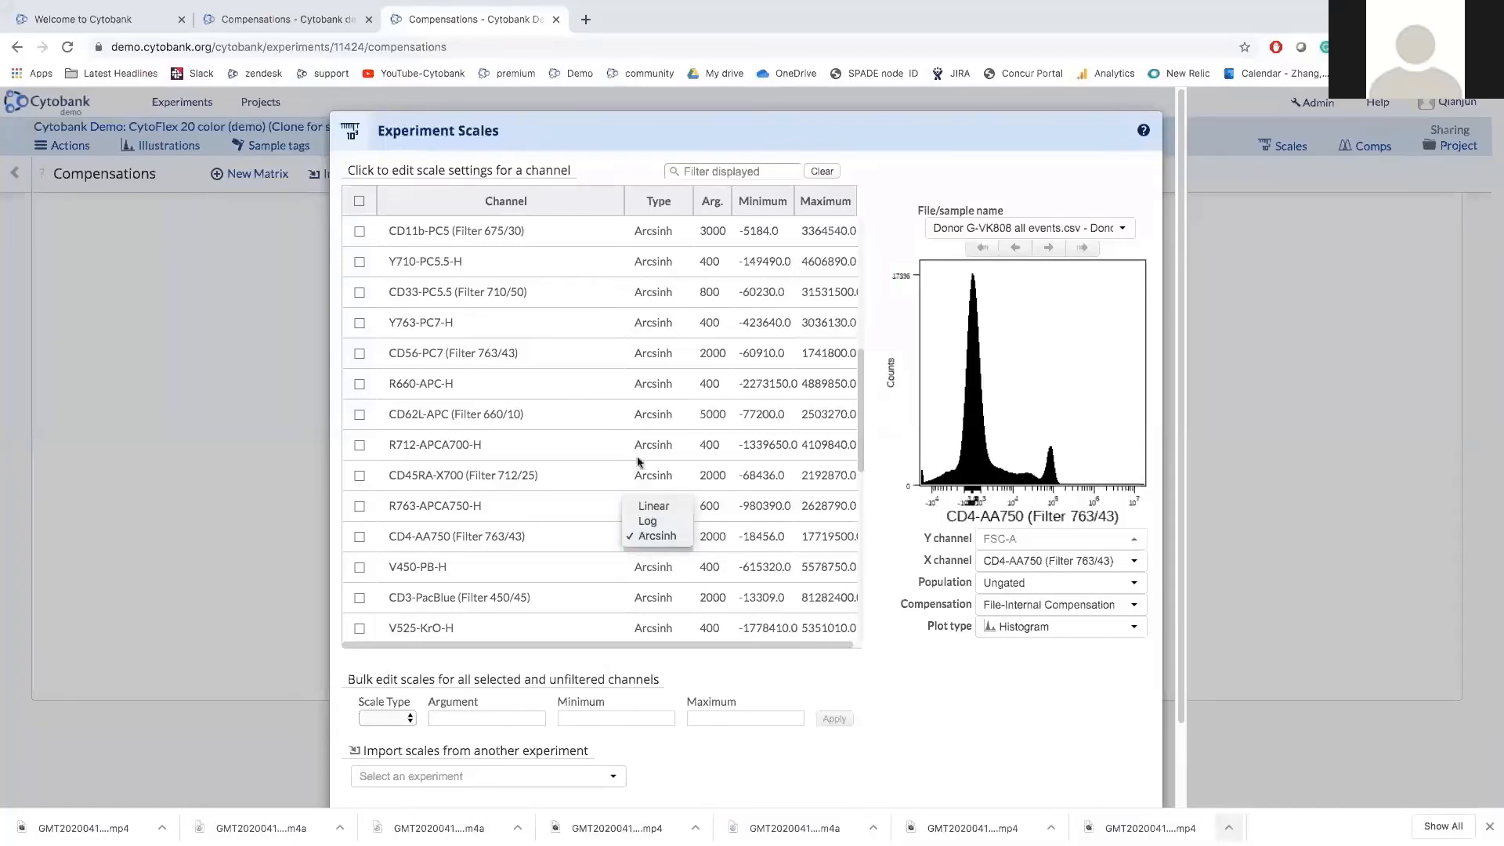
left_click(594, 442)
scroll(631, 484, "up", 1)
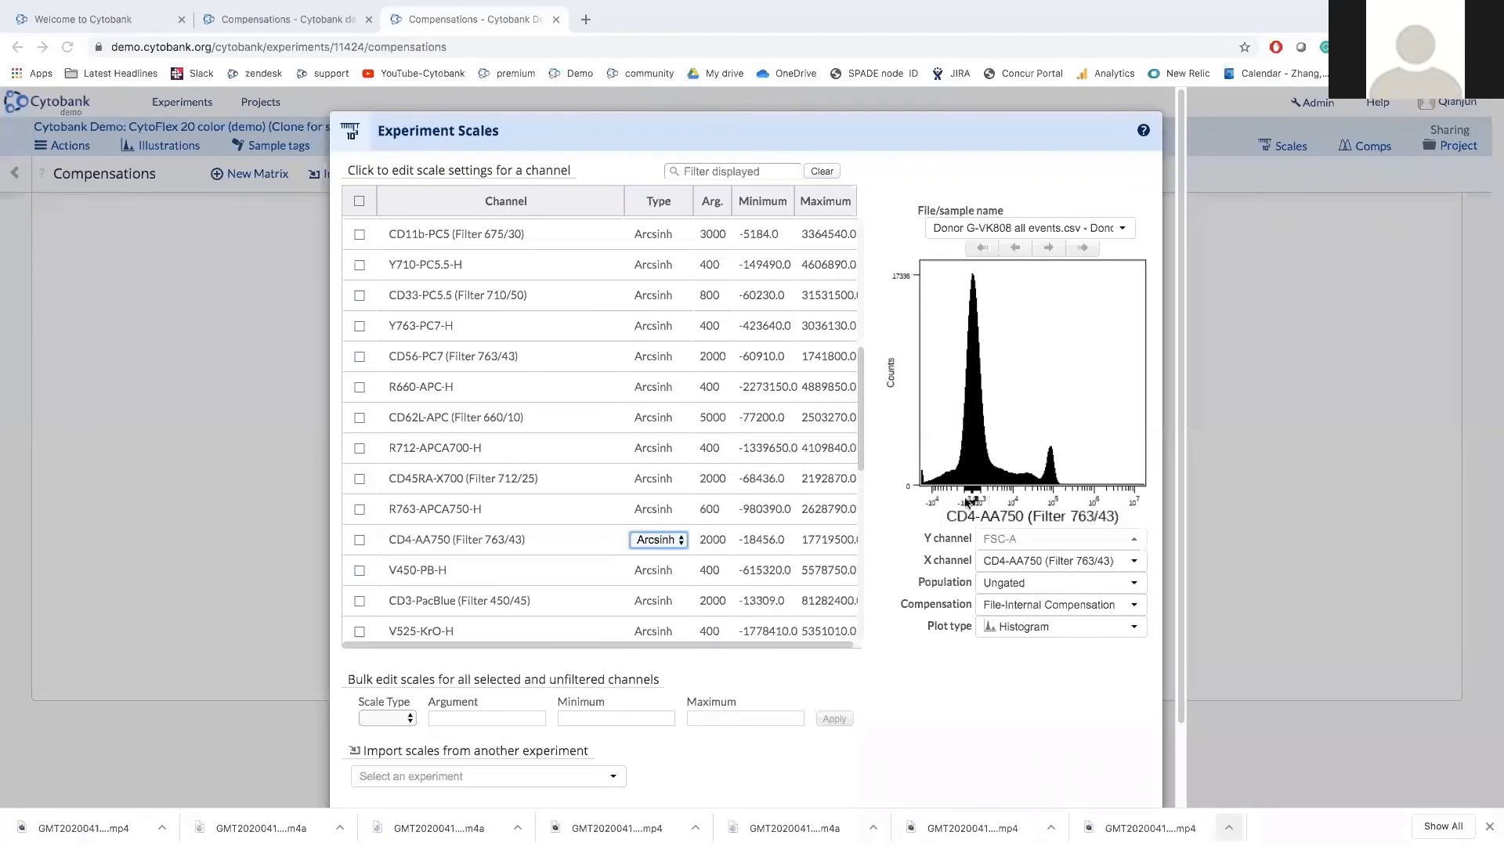
Set CD4-AA750's Arcsinh argument to 200, then restore it to 2000.
left_click(721, 540)
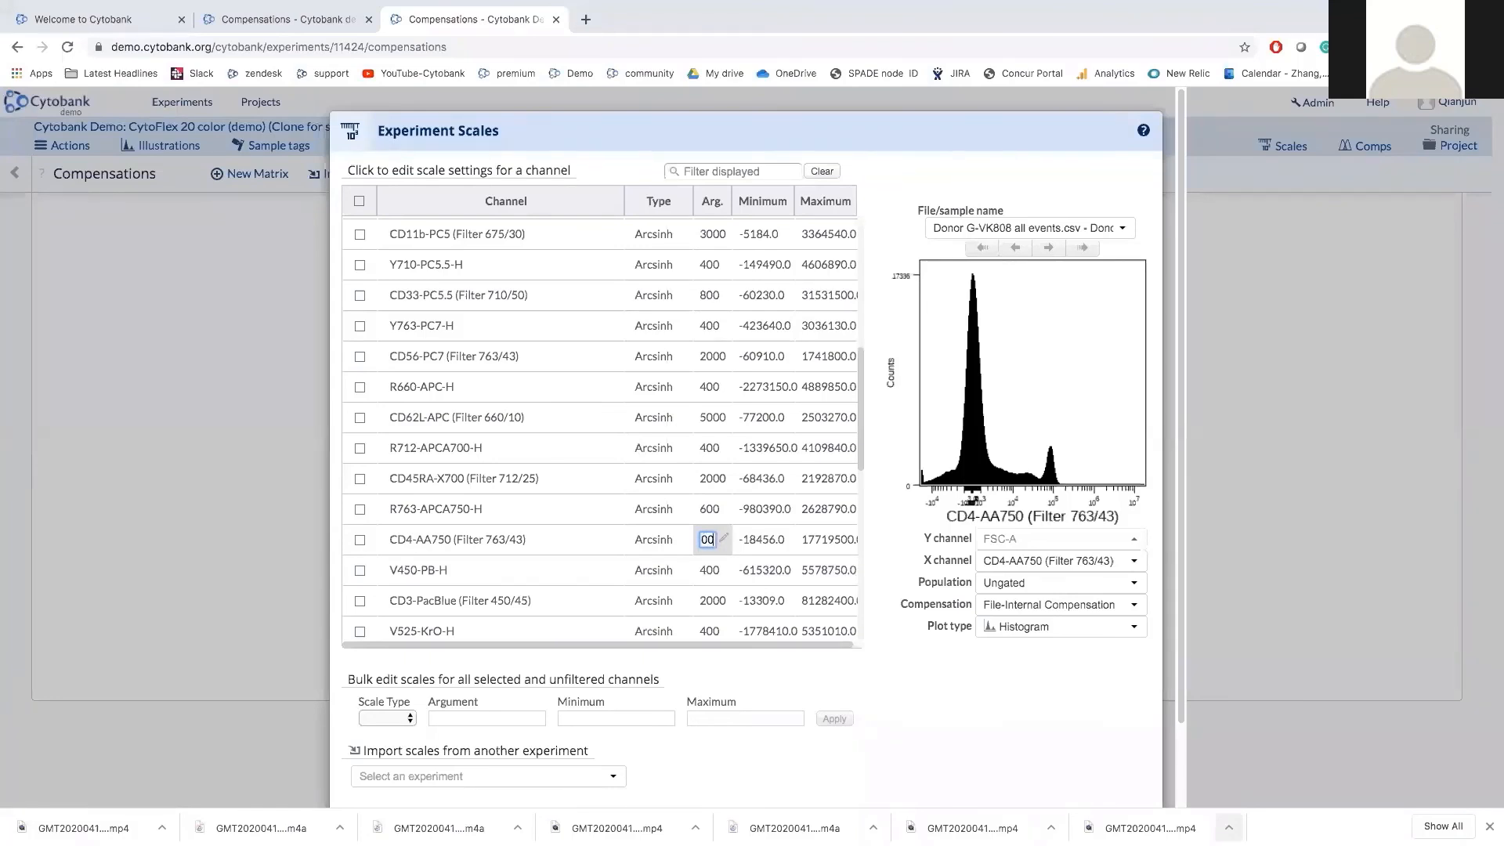
key("Return")
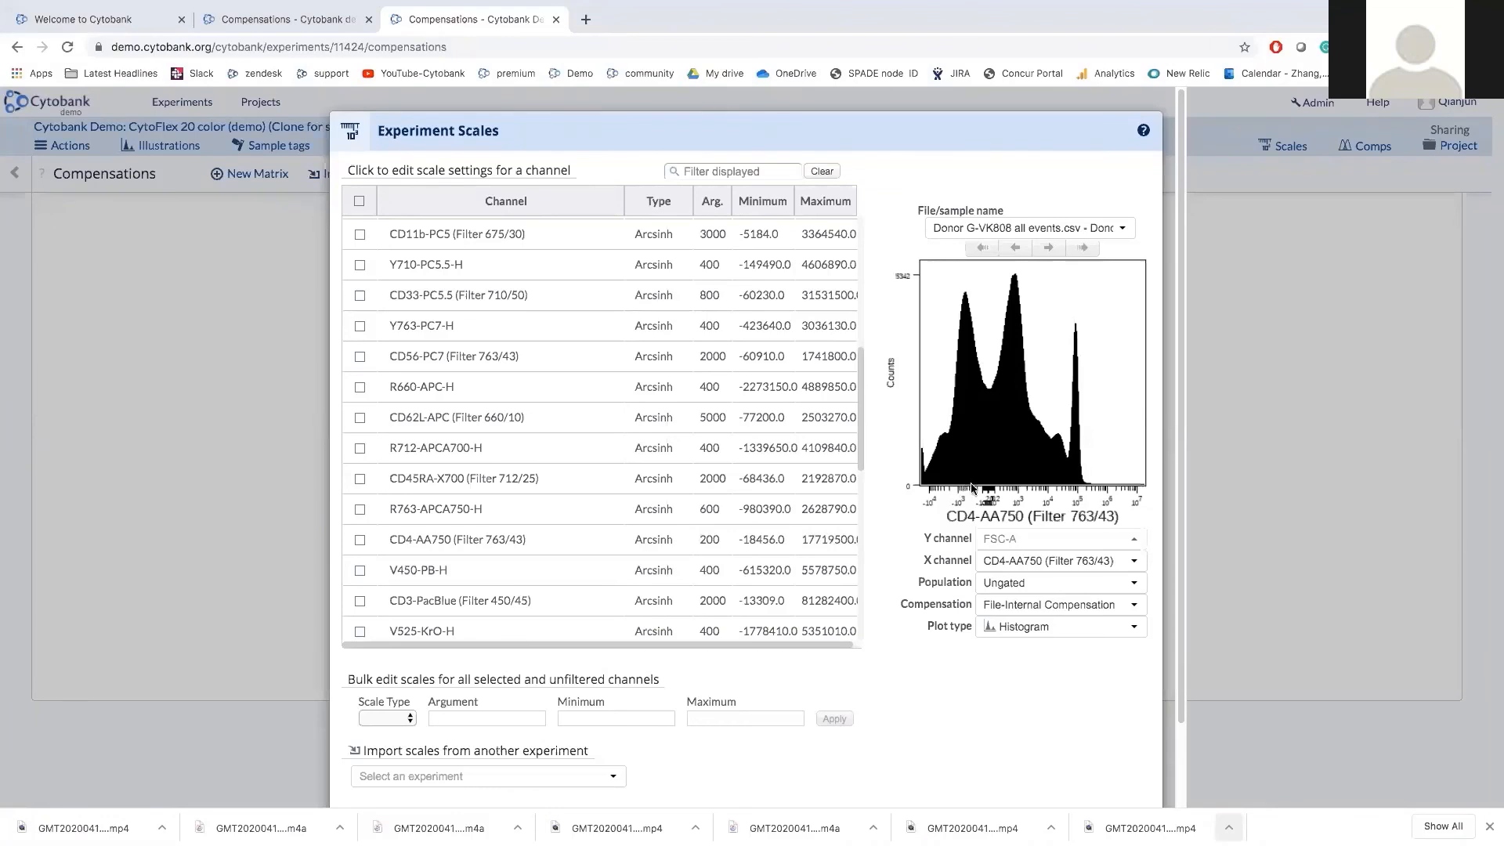
left_click(711, 546)
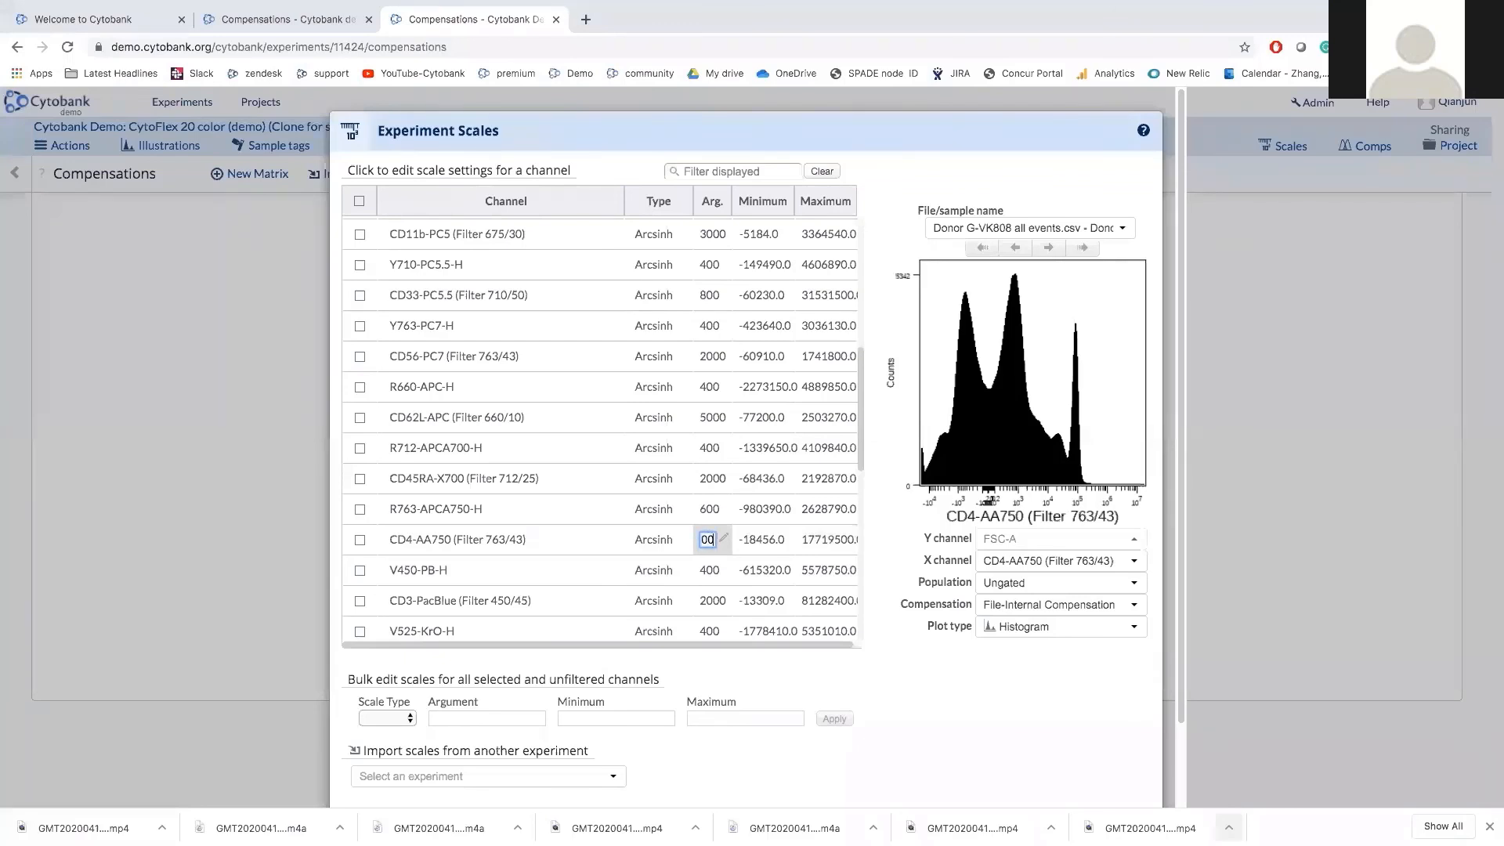
key("Return")
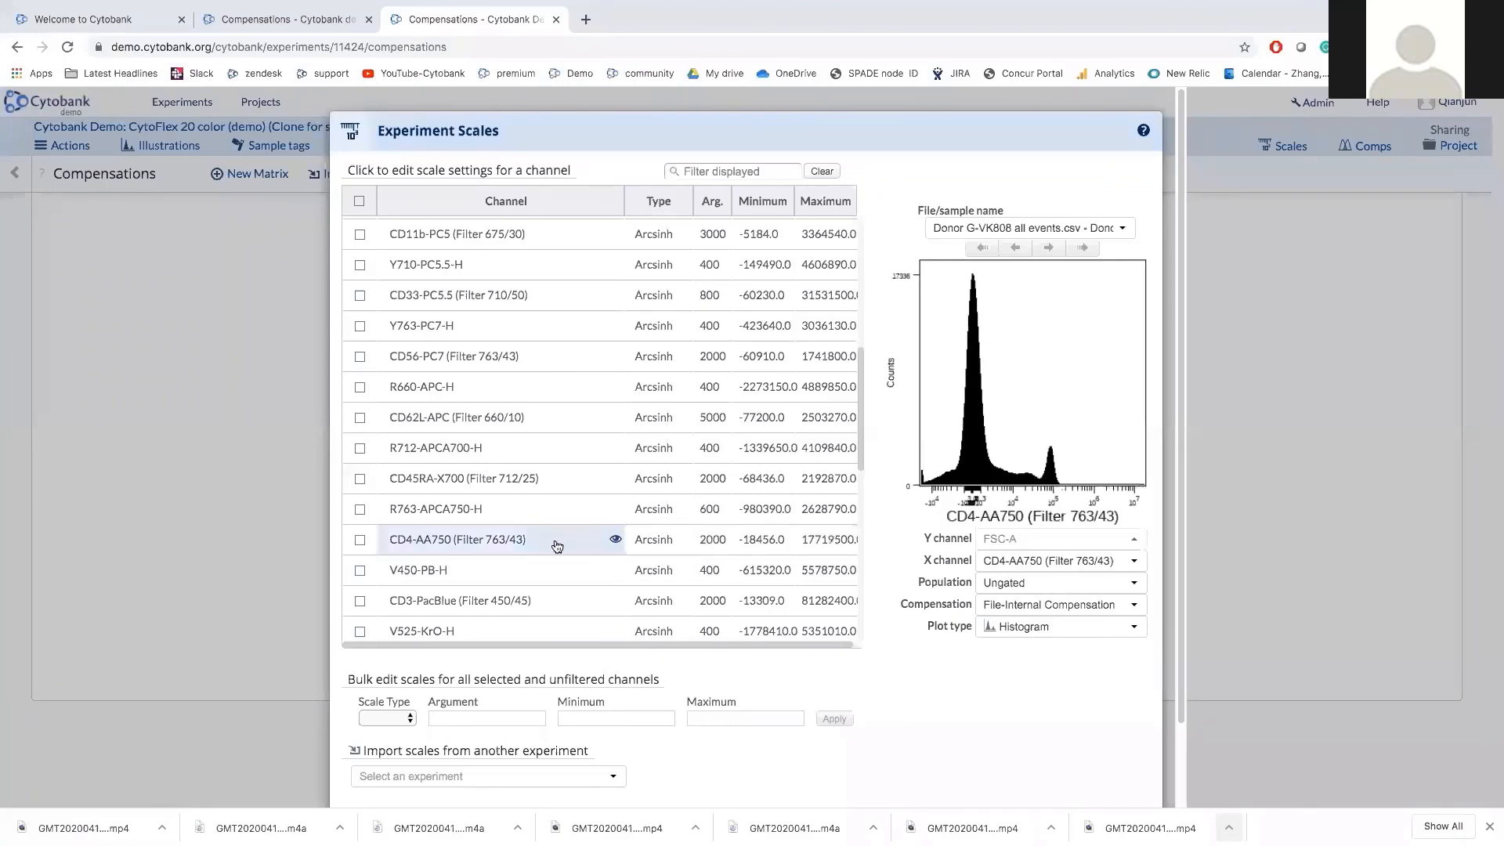
Preview the V525-KrO-H and CD45-KrO (Filter 525/40) channel histograms.
scroll(615, 543, "down", 1)
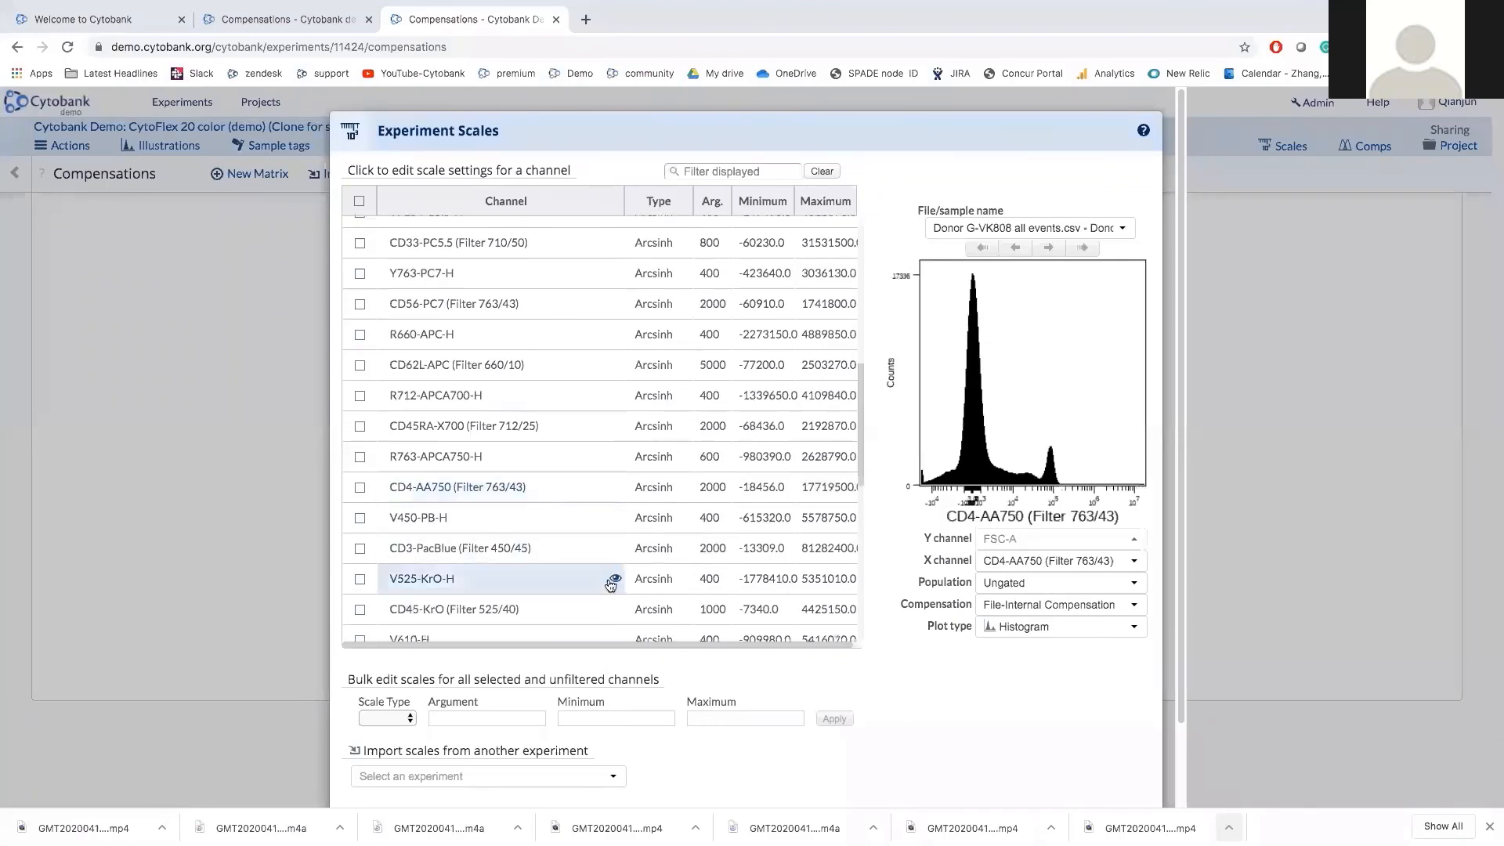
scroll(610, 584, "down", 1)
left_click(616, 542)
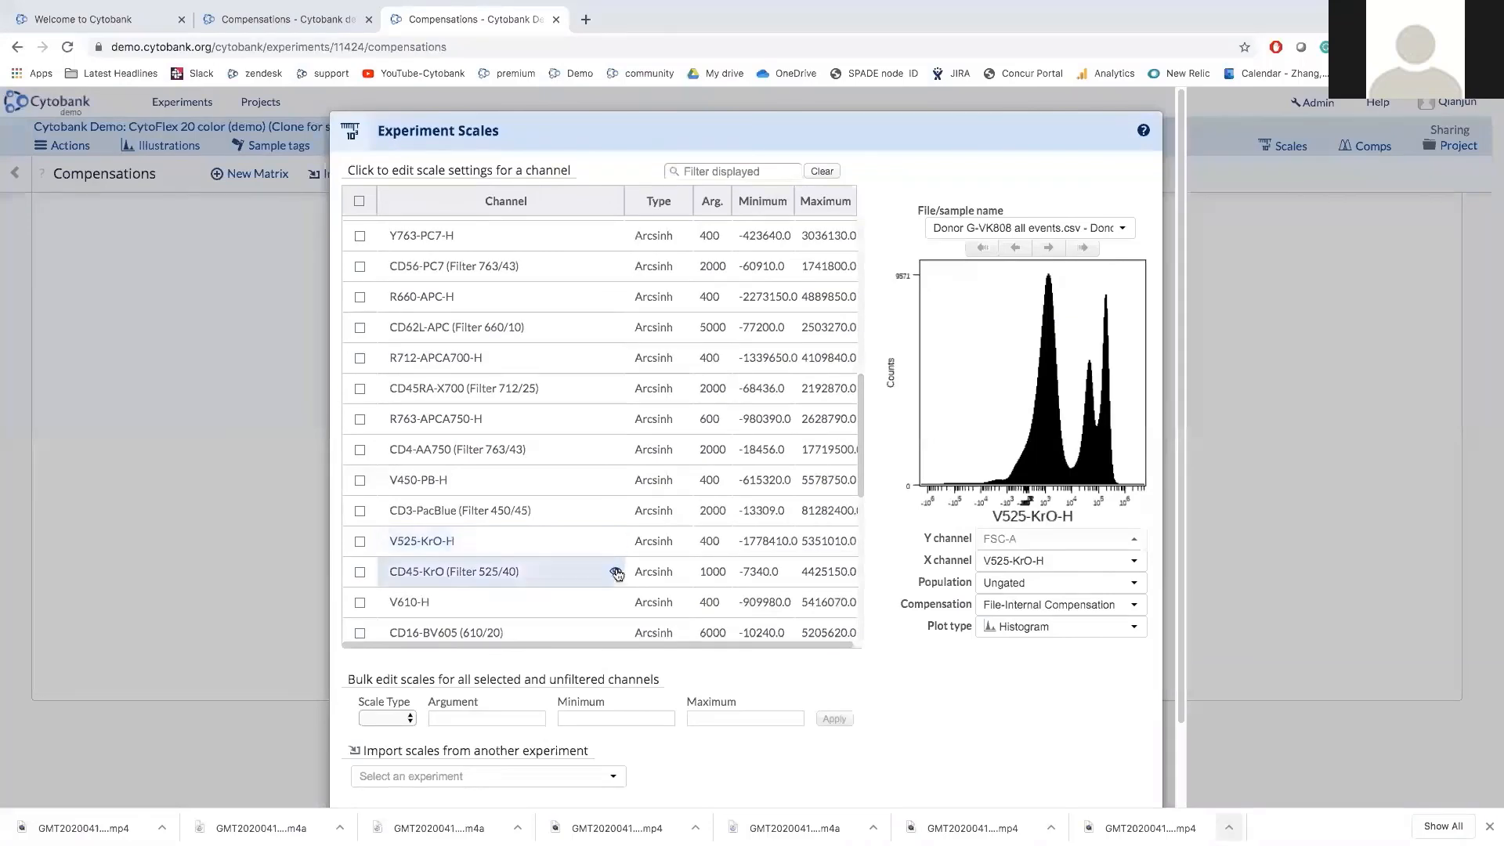
left_click(616, 568)
scroll(615, 580, "down", 1)
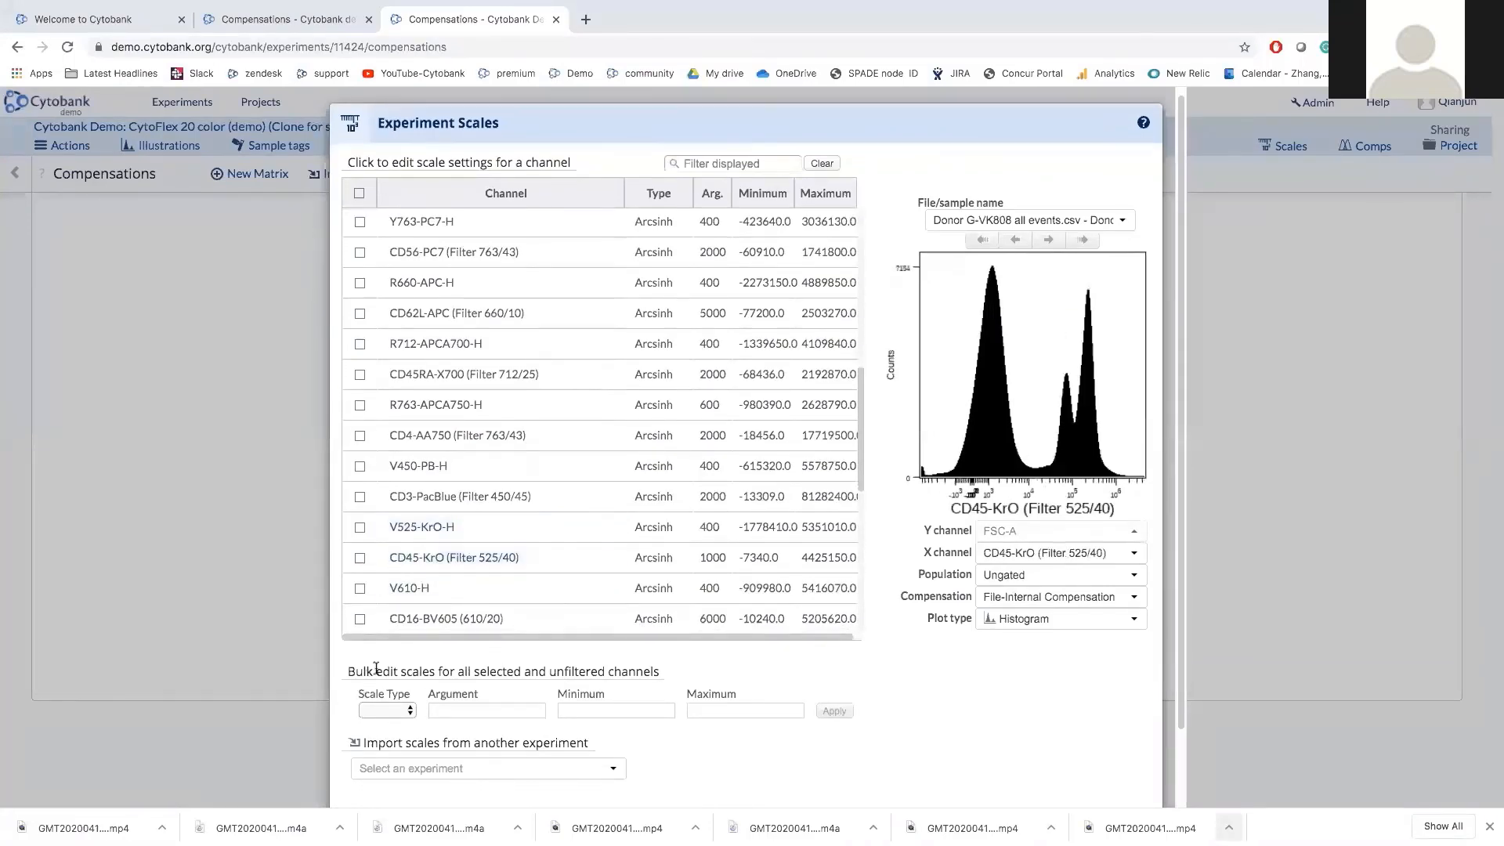
scroll(372, 666, "down", 1)
Select all 48 channels and set the bulk scale type to Arcsinh, visiting argument, minimum and maximum.
left_click(360, 162)
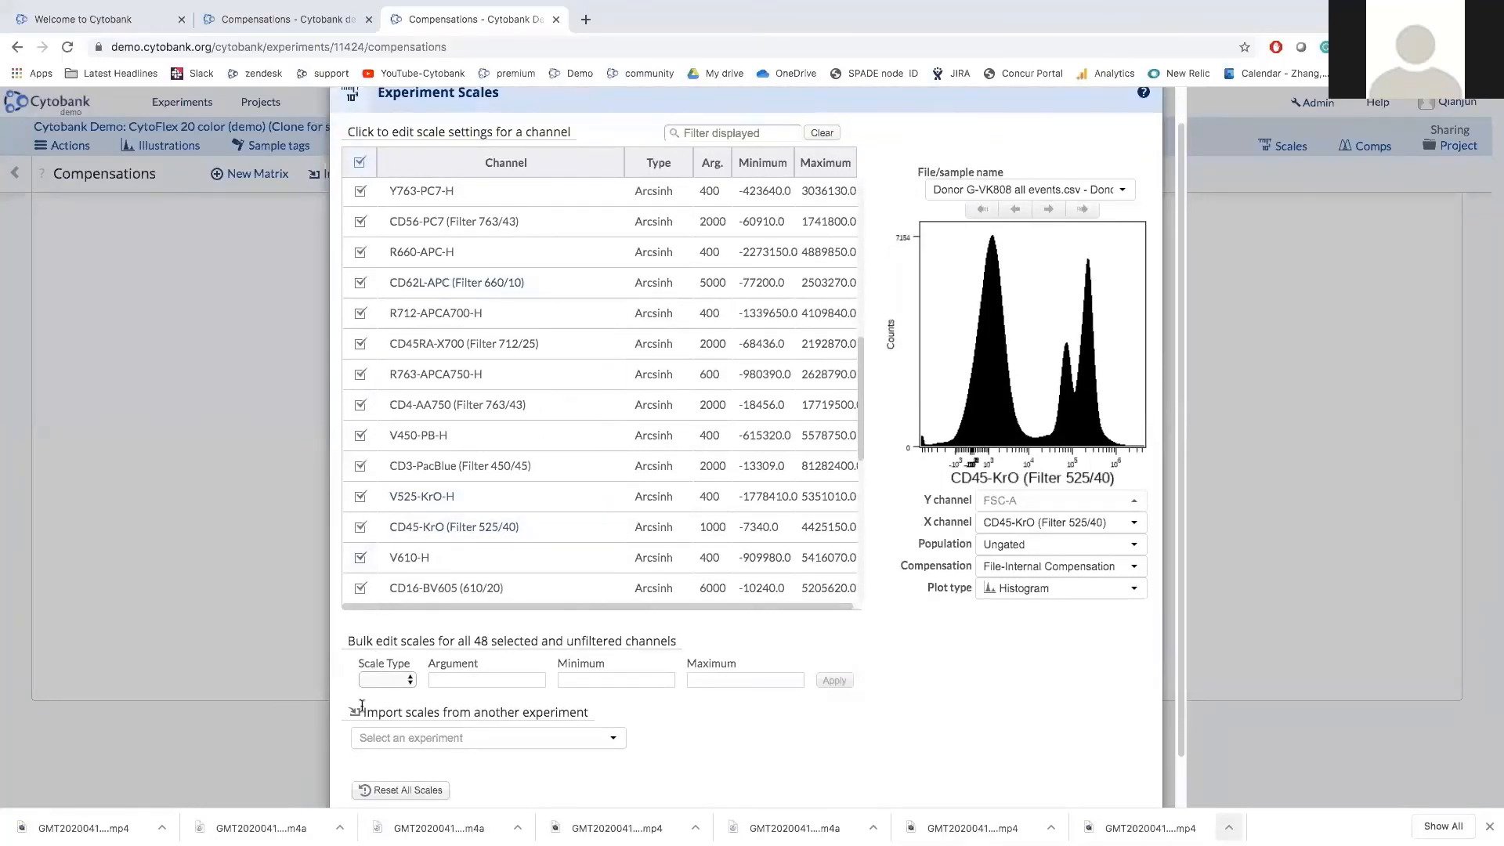
left_click(404, 681)
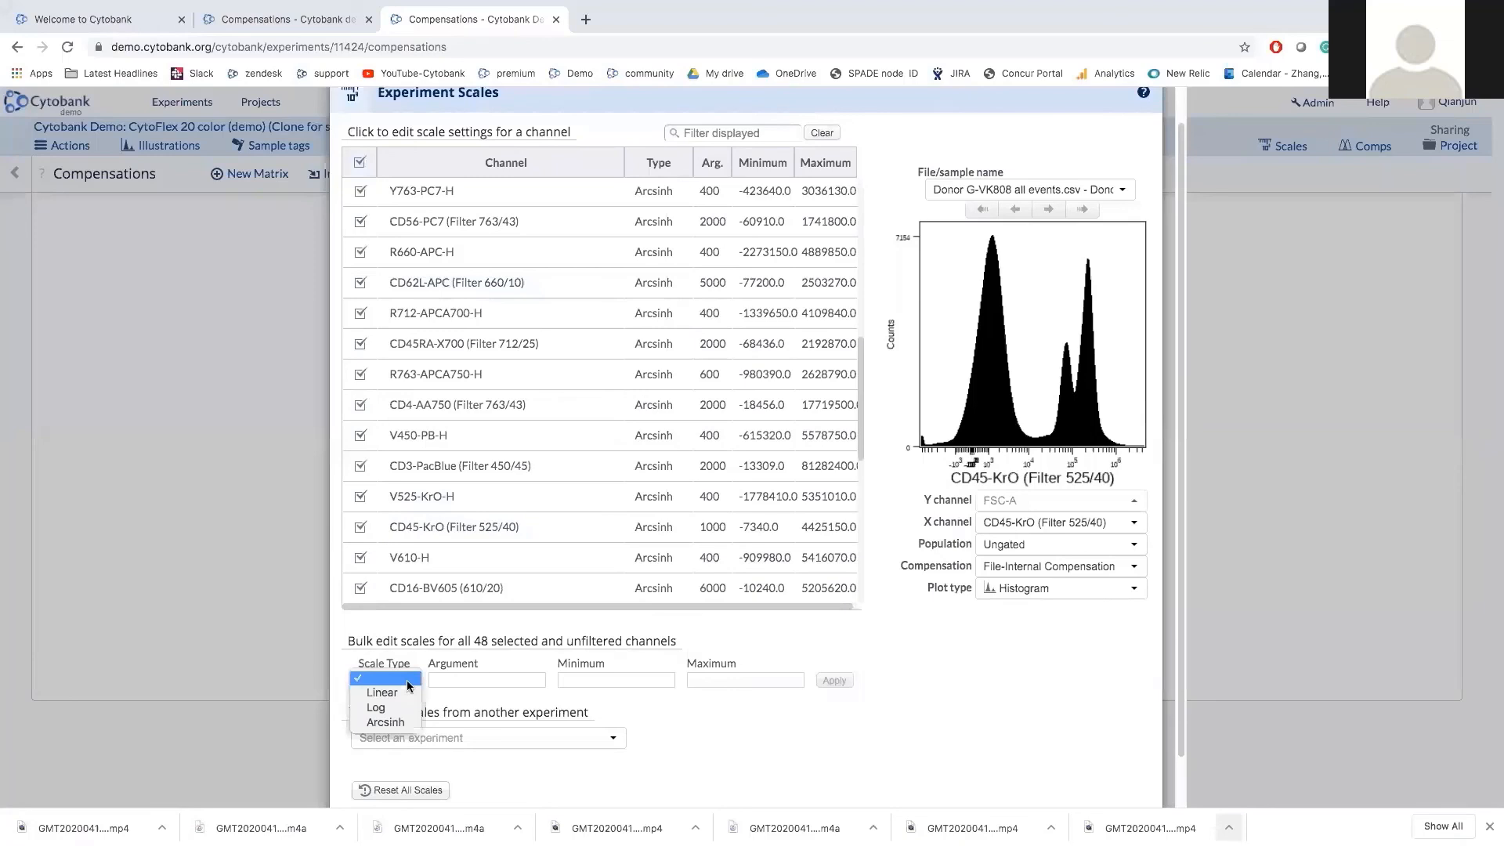
left_click(385, 721)
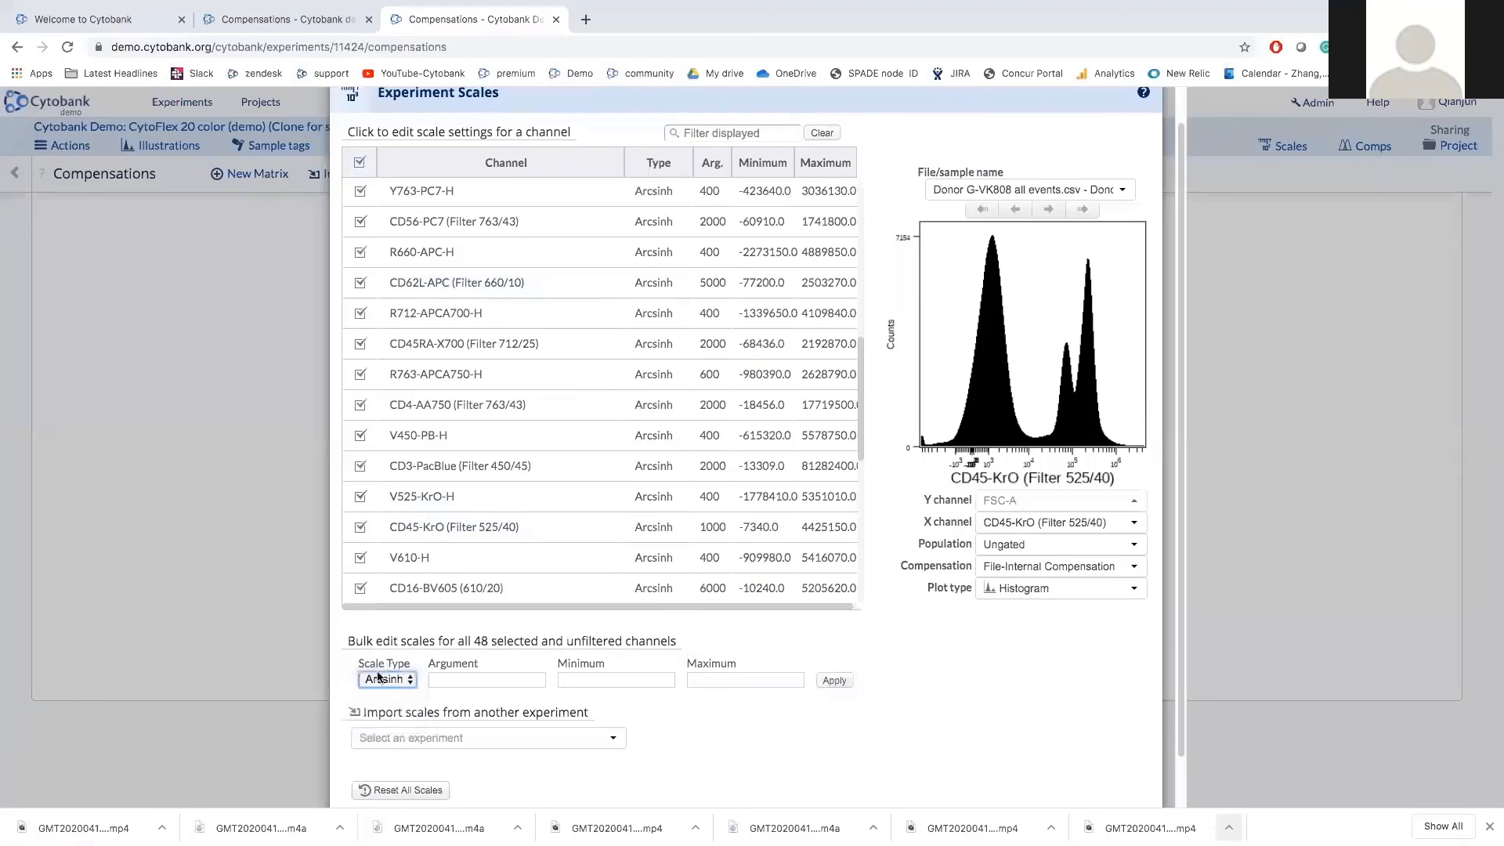
left_click(476, 678)
left_click(653, 681)
left_click(740, 680)
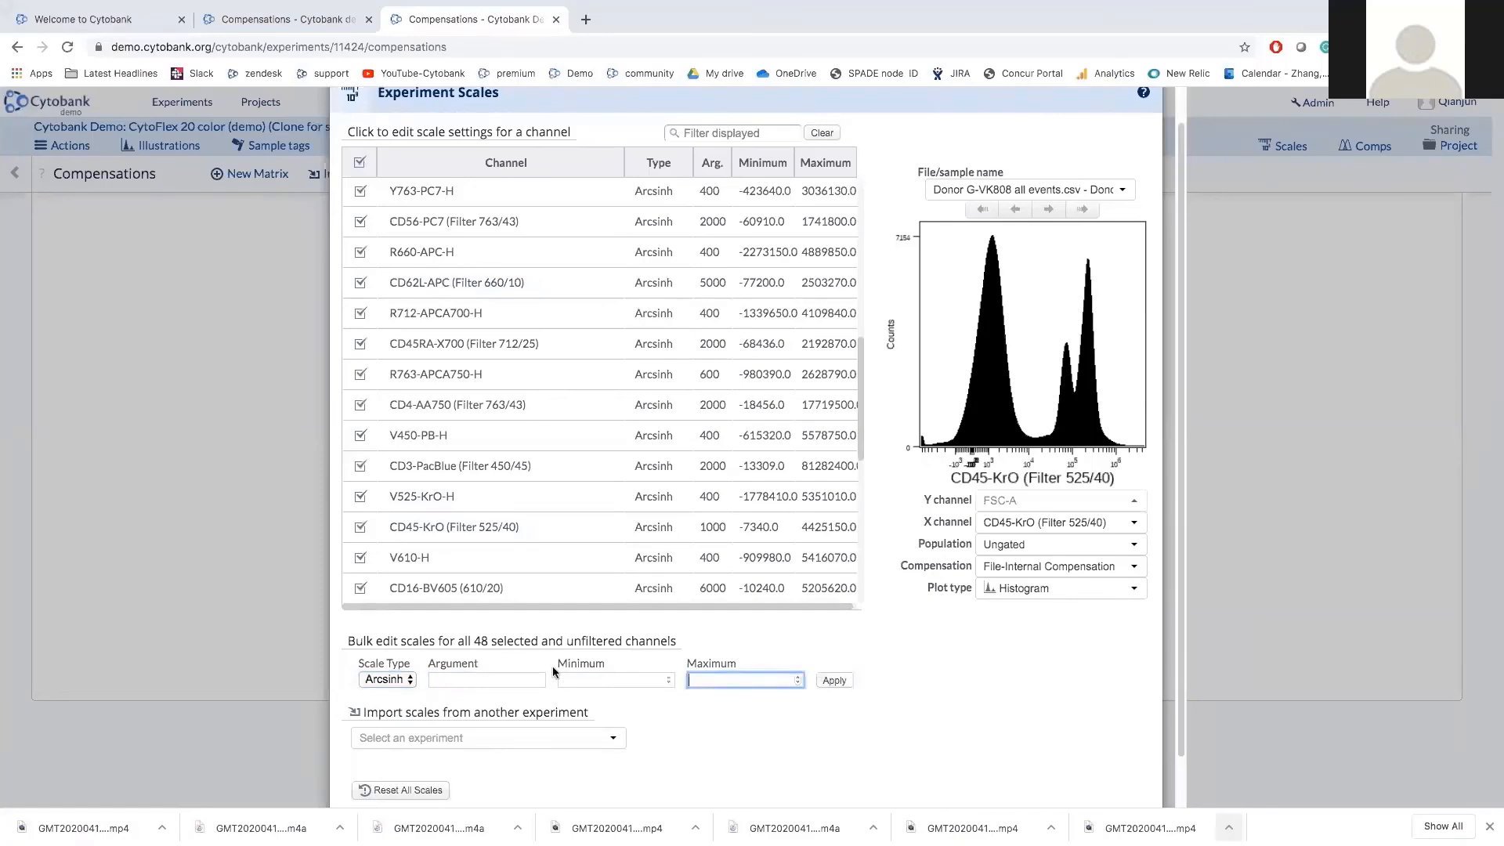
scroll(552, 673, "down", 1)
scroll(552, 672, "down", 1)
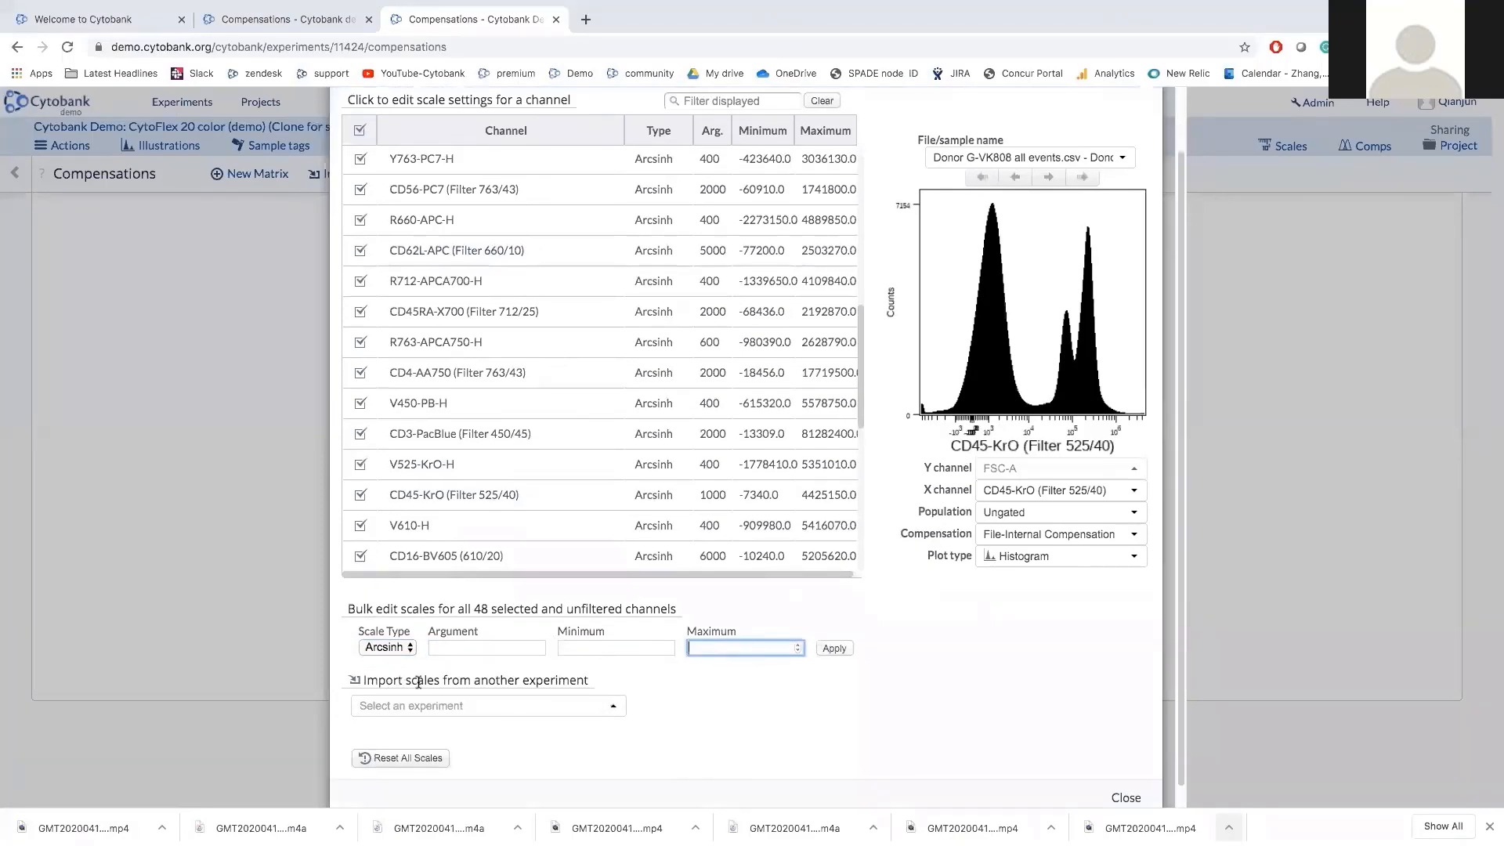
left_click_drag(416, 679, 556, 681)
Search the Import scales experiment list for 'cytofl' and dismiss it without choosing one.
left_click(547, 710)
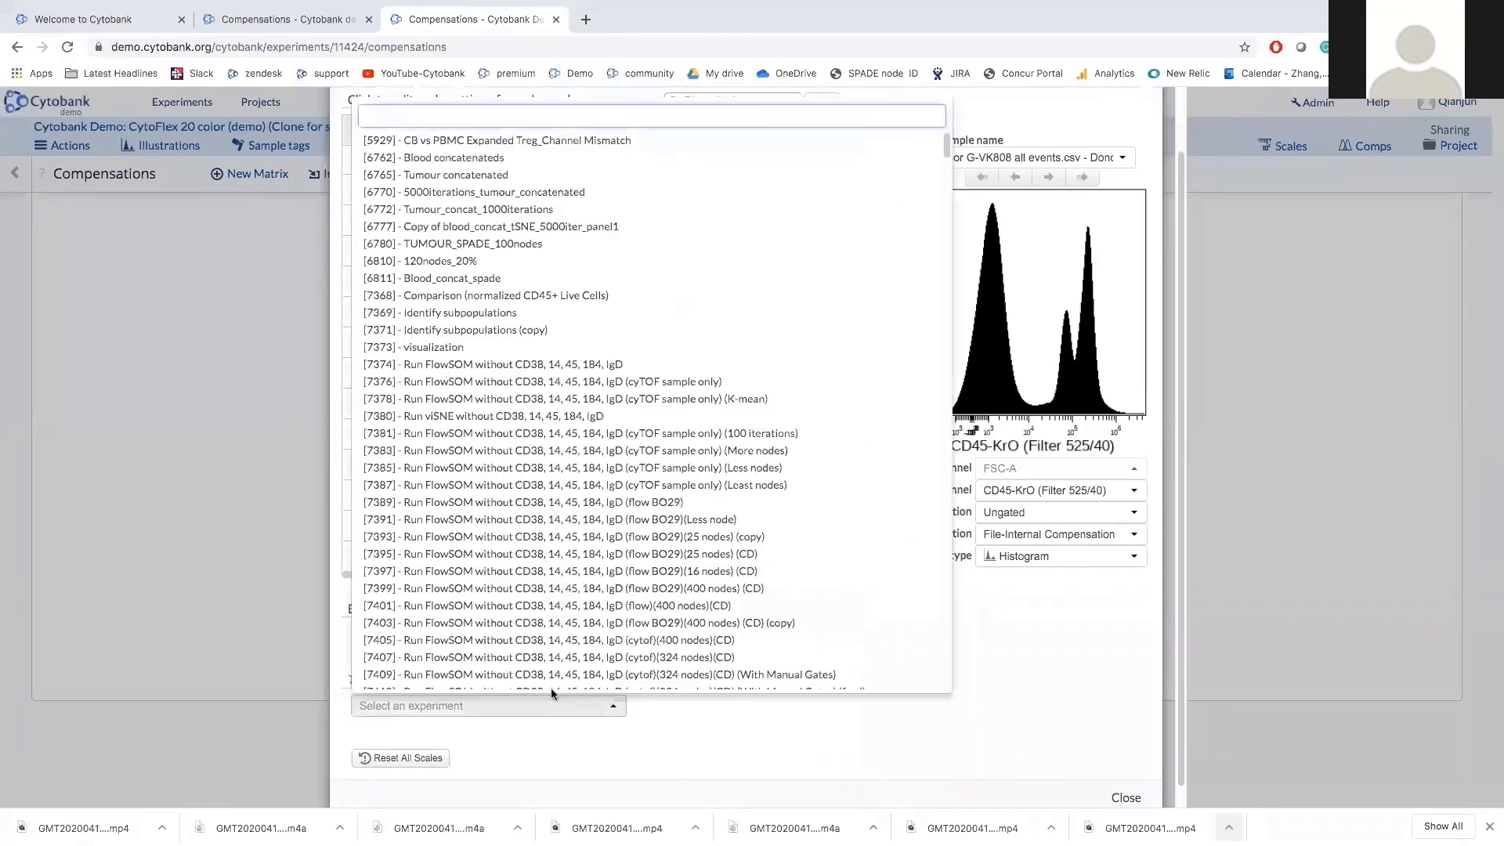
type("c")
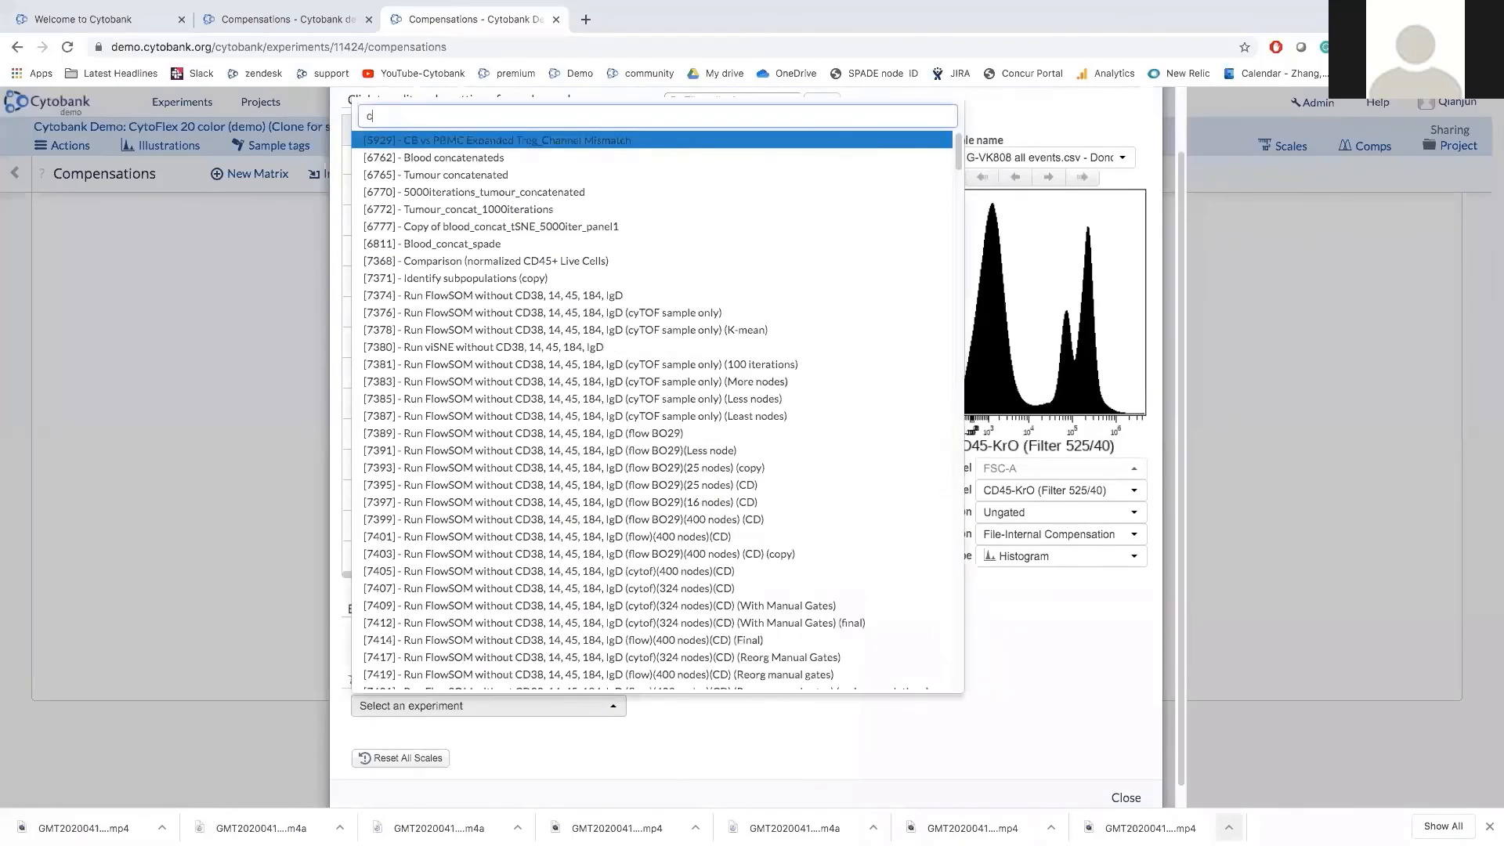
type("yt")
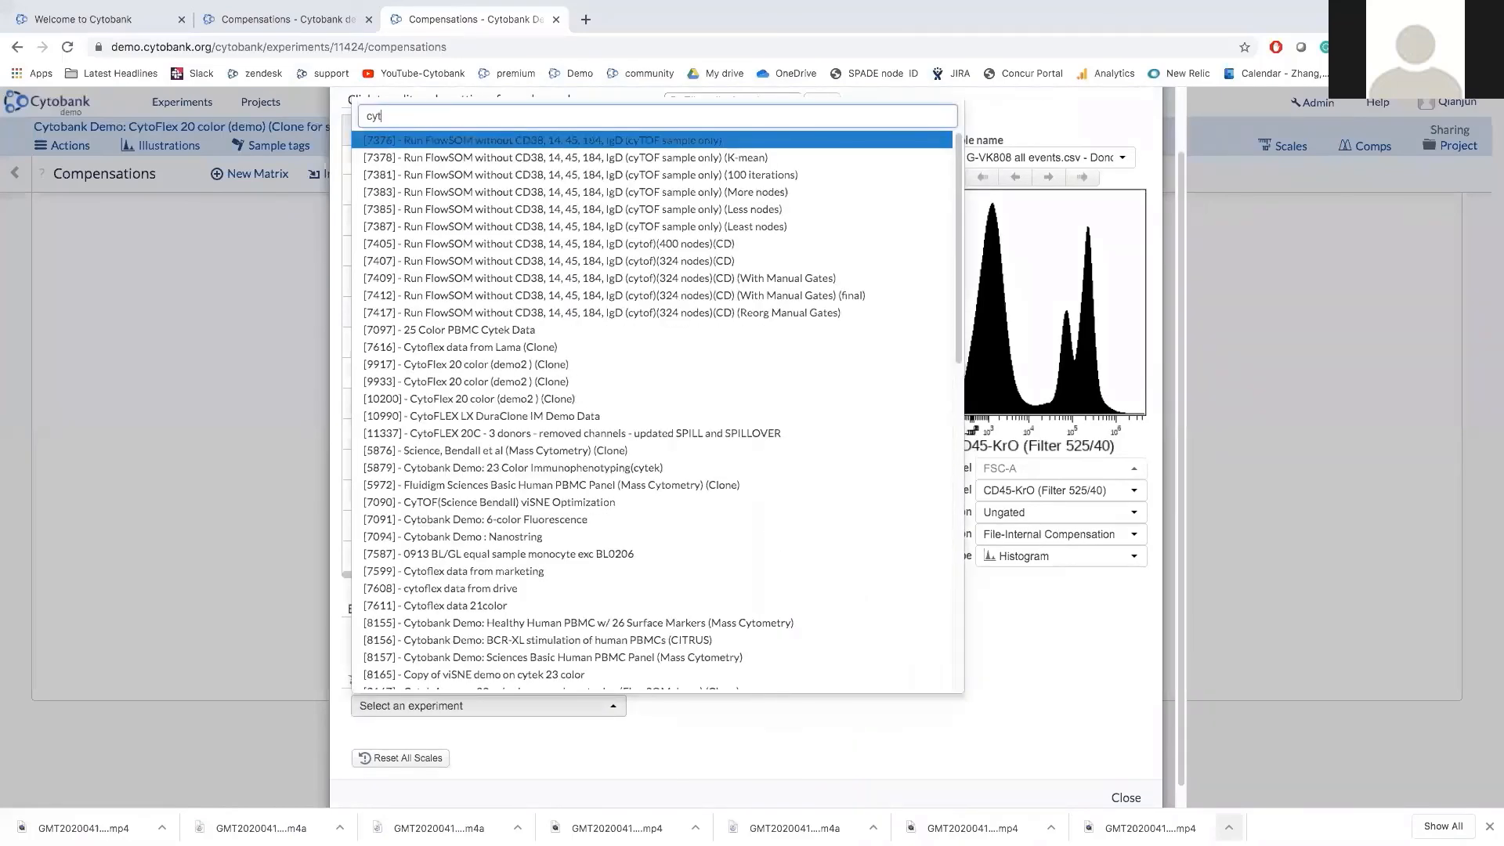
type("oflex")
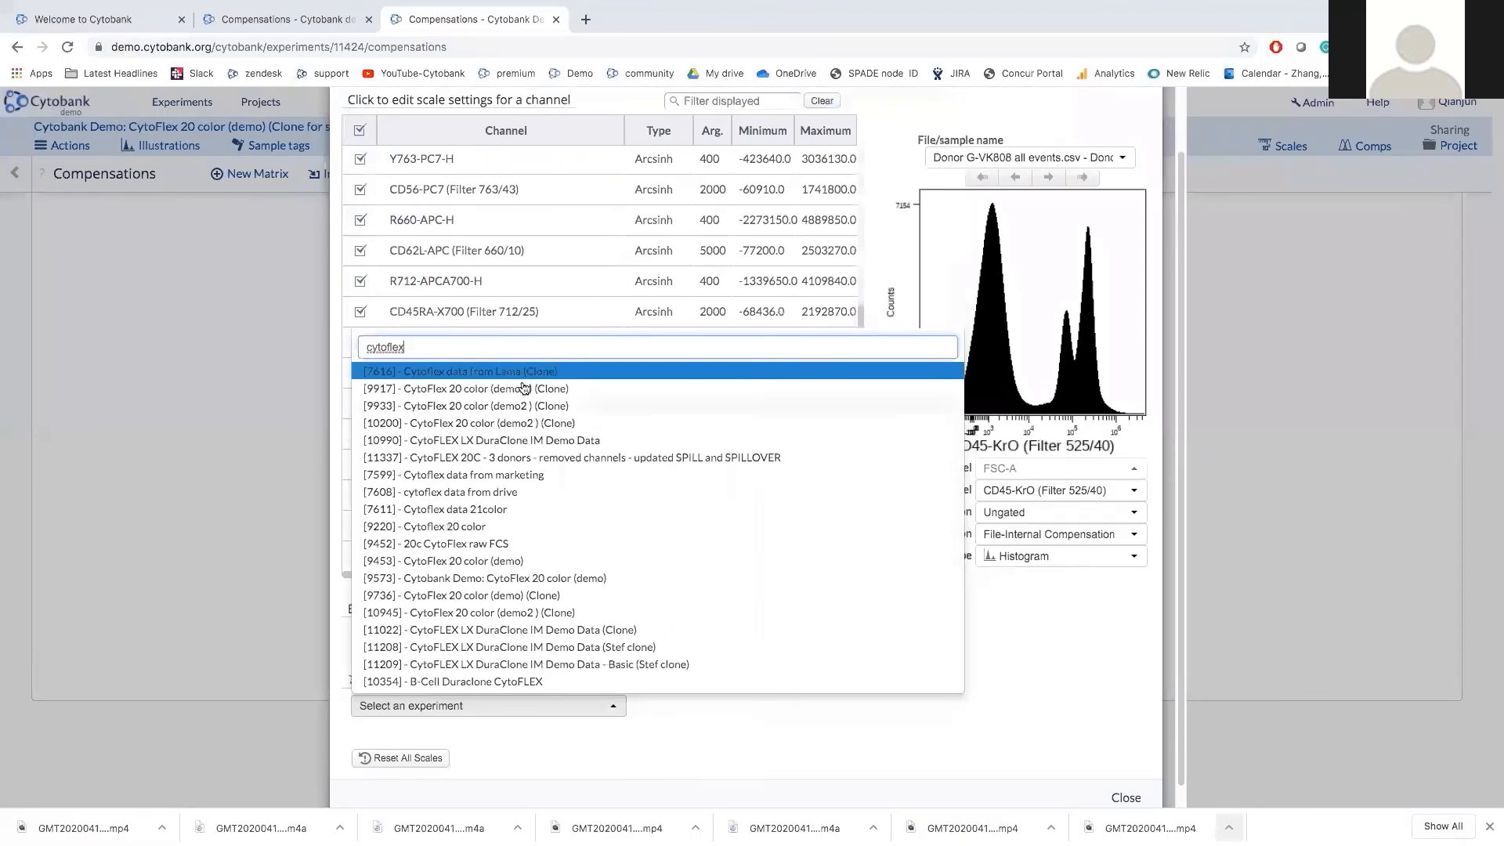
left_click(645, 750)
Deselect all channels and close Experiment Scales without importing any scales.
scroll(675, 694, "down", 1)
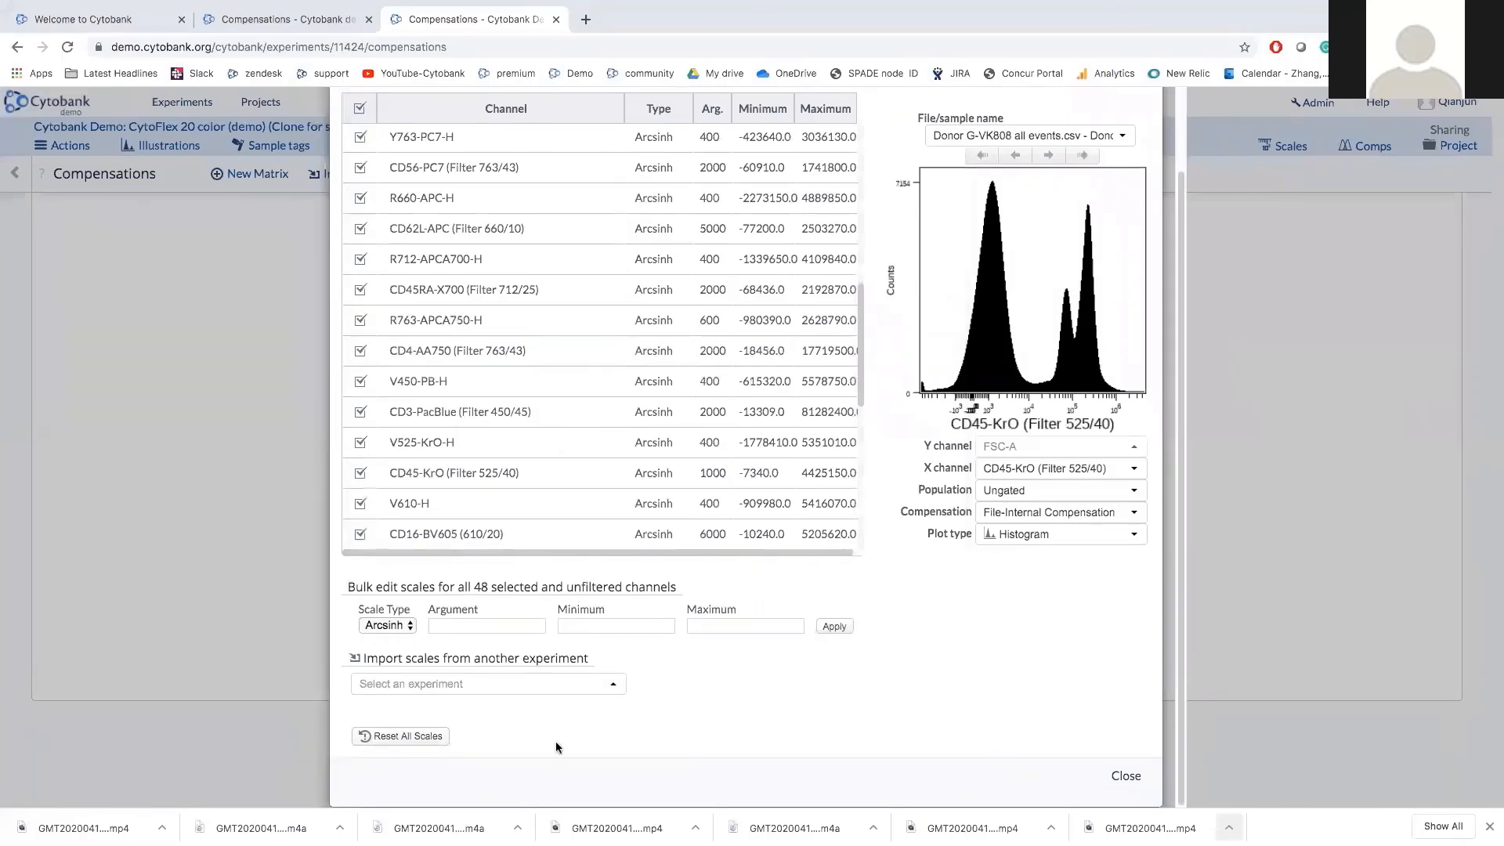
scroll(556, 741, "up", 2)
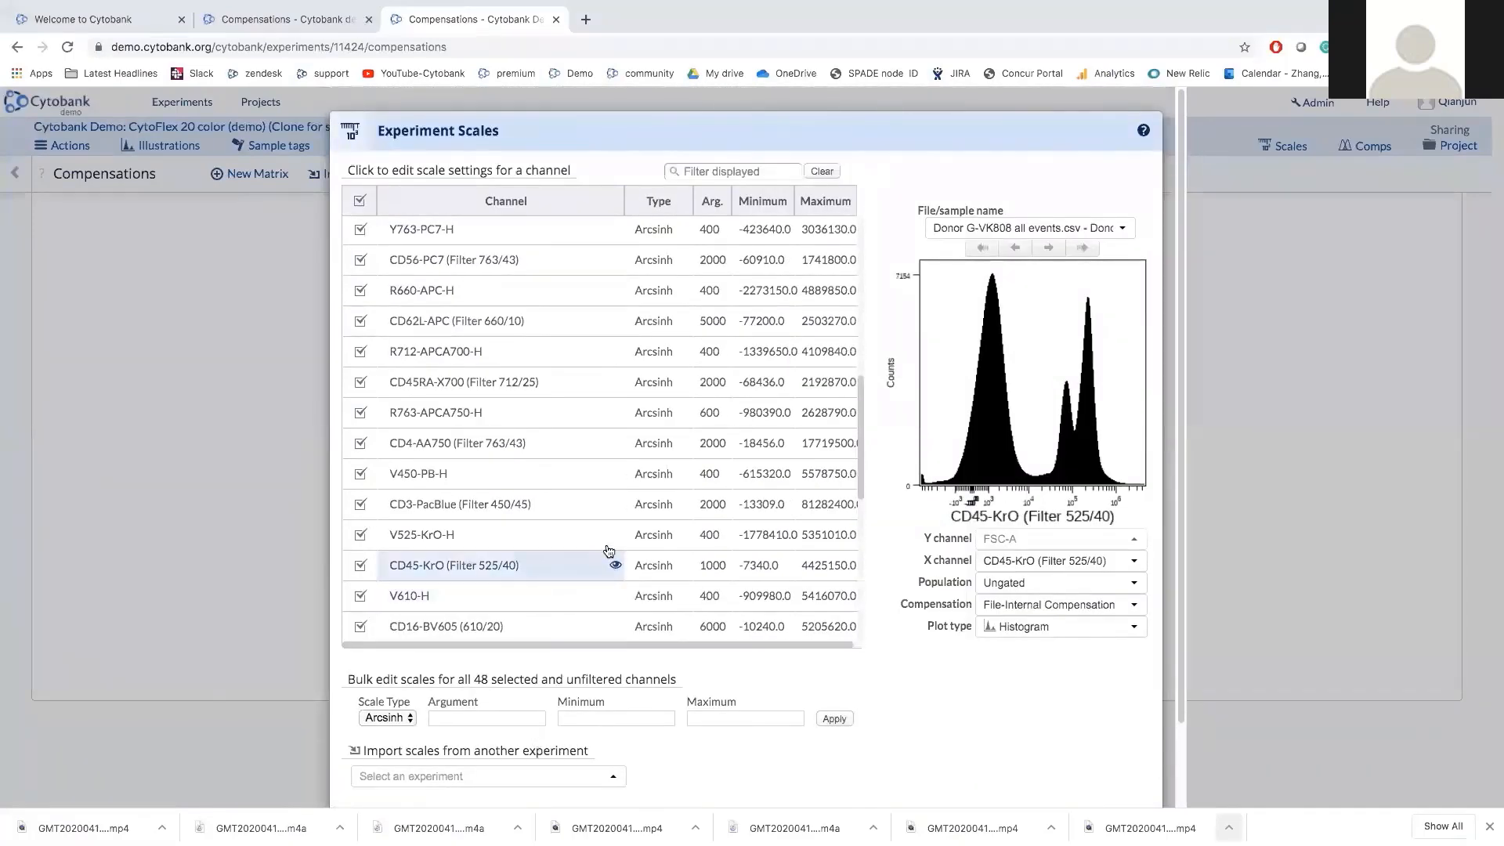
left_click(359, 200)
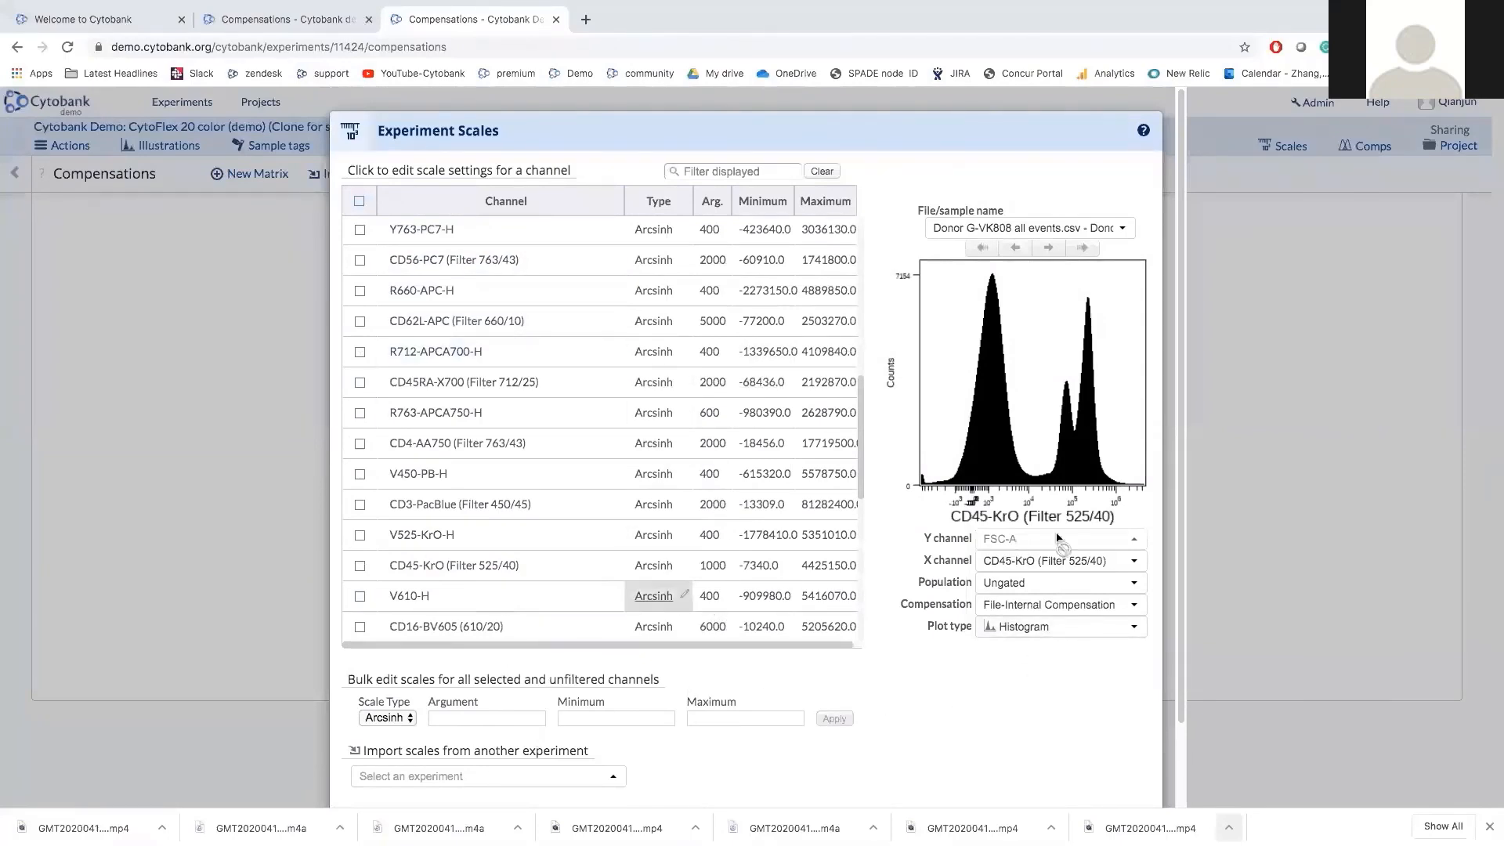
left_click(229, 548)
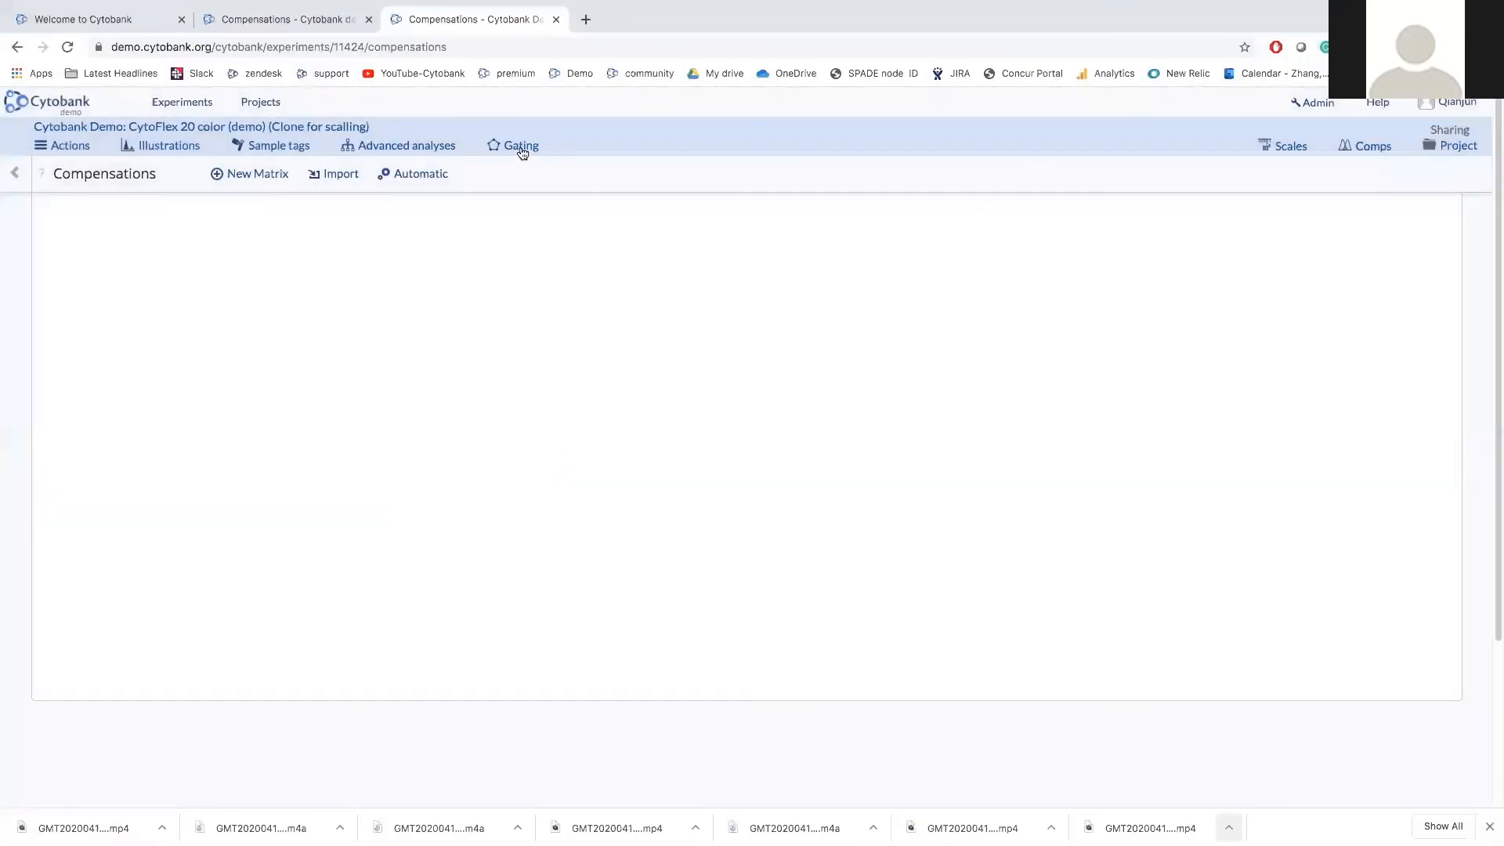
Open the gating editor, swap axes to SSC-A vs FSC-A, and cancel a trial rectangle gate.
left_click(521, 147)
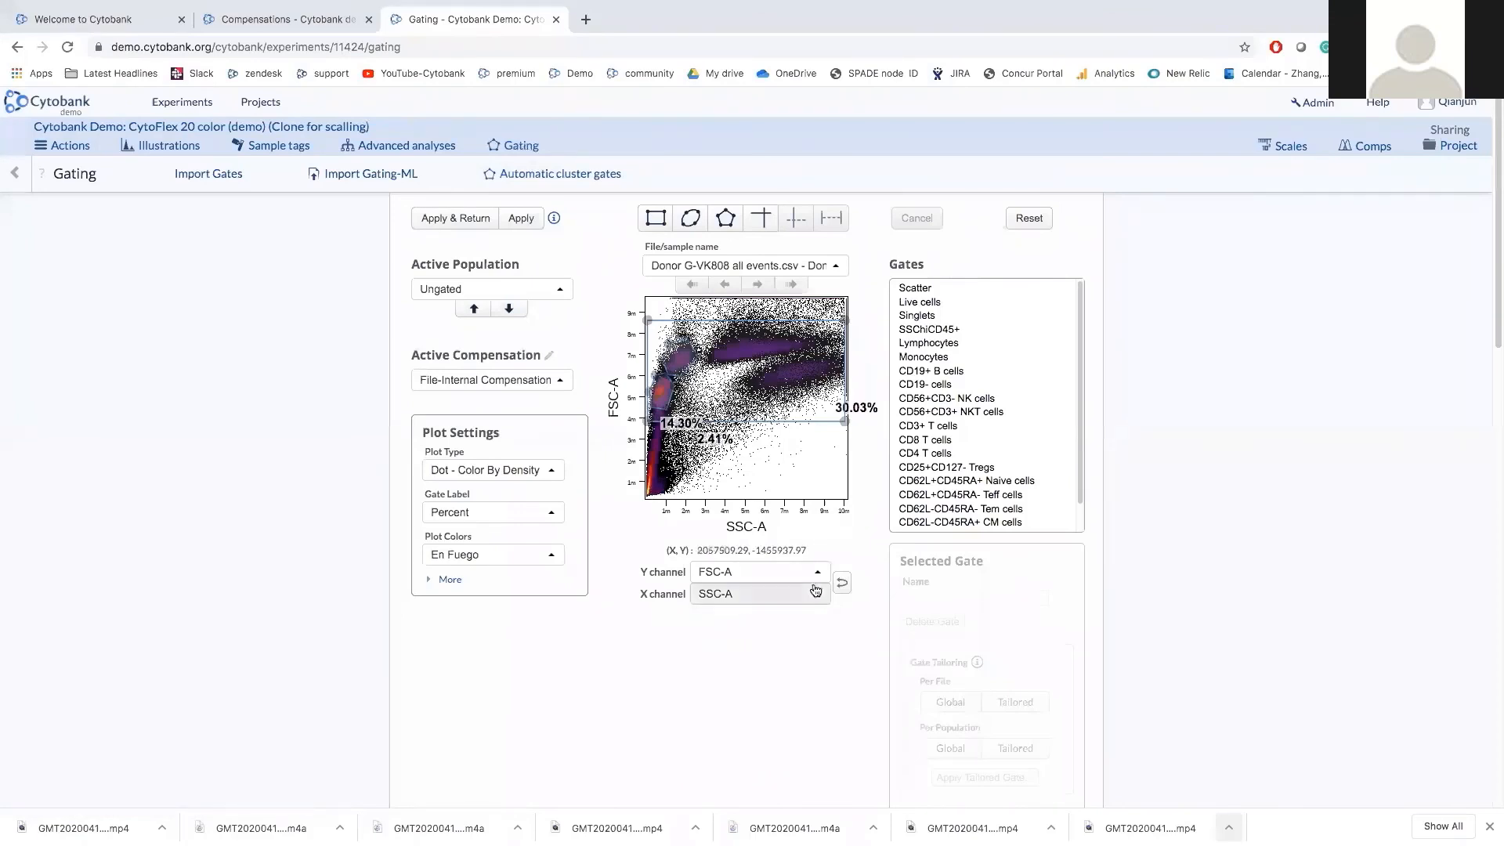
left_click(842, 584)
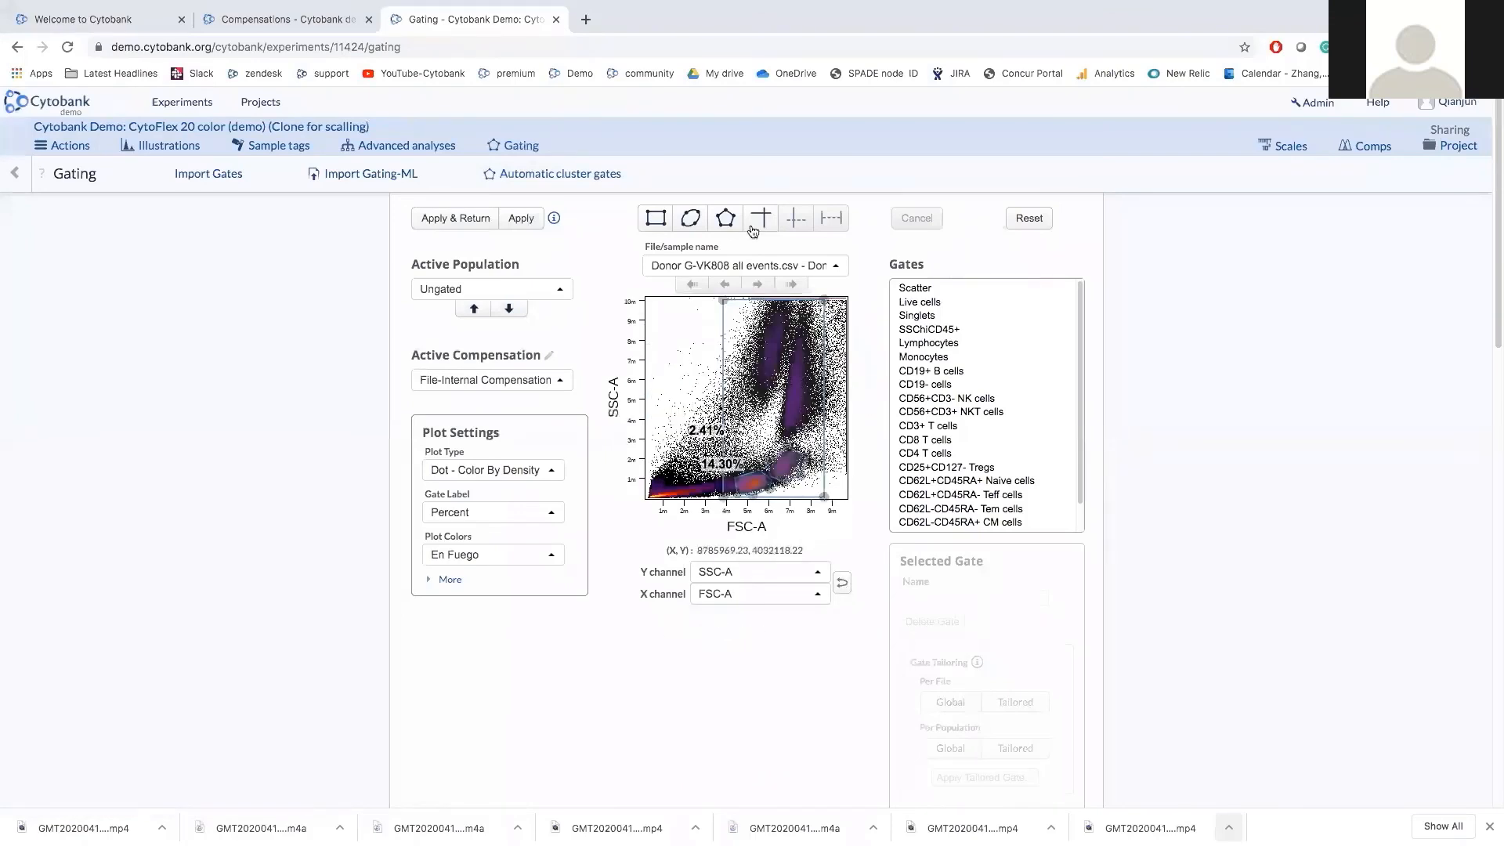
left_click(655, 222)
left_click_drag(653, 453, 675, 478)
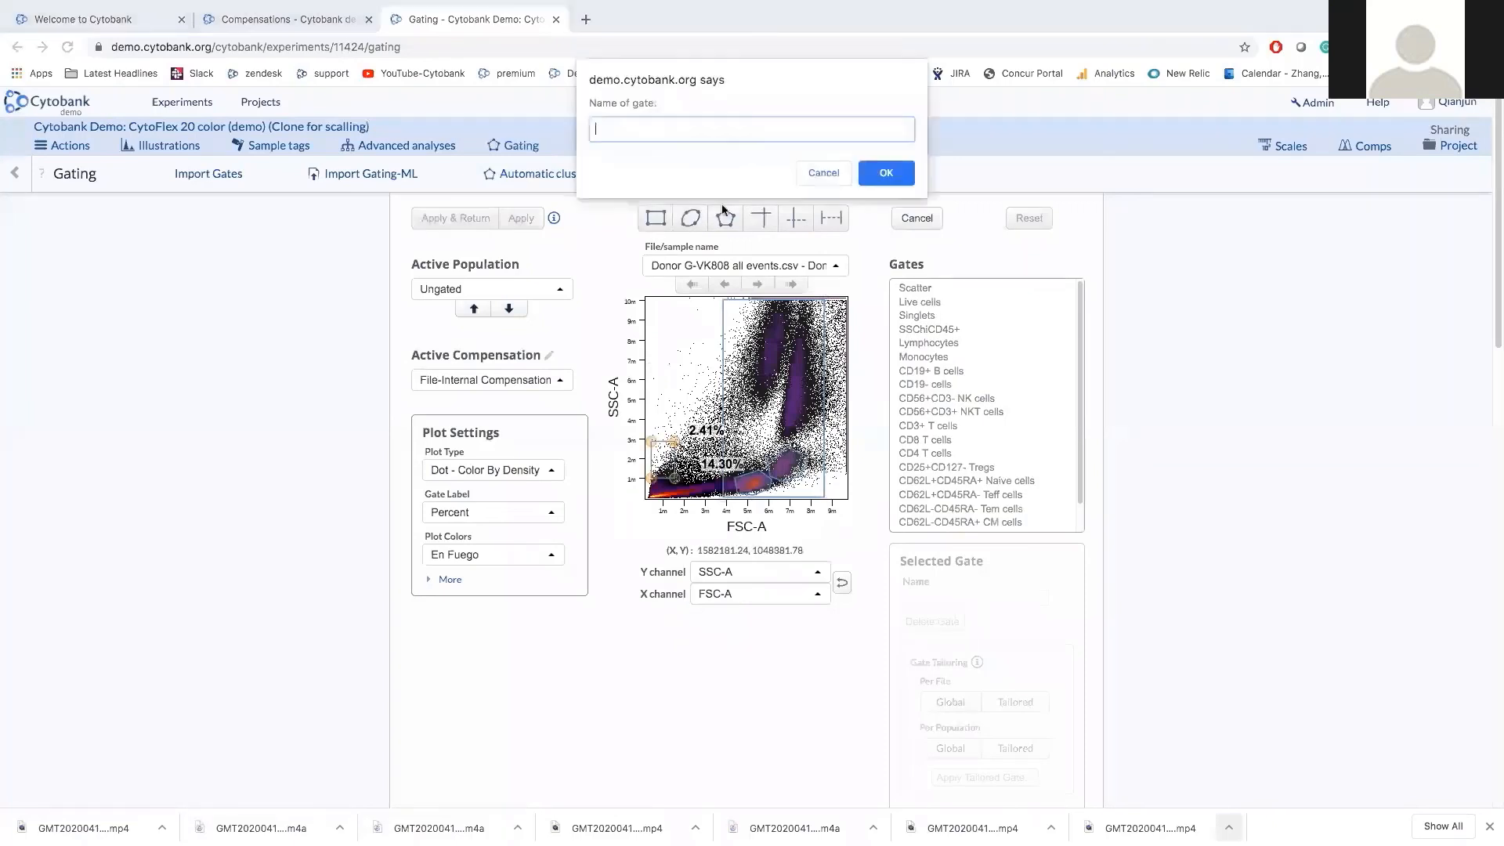
left_click(813, 172)
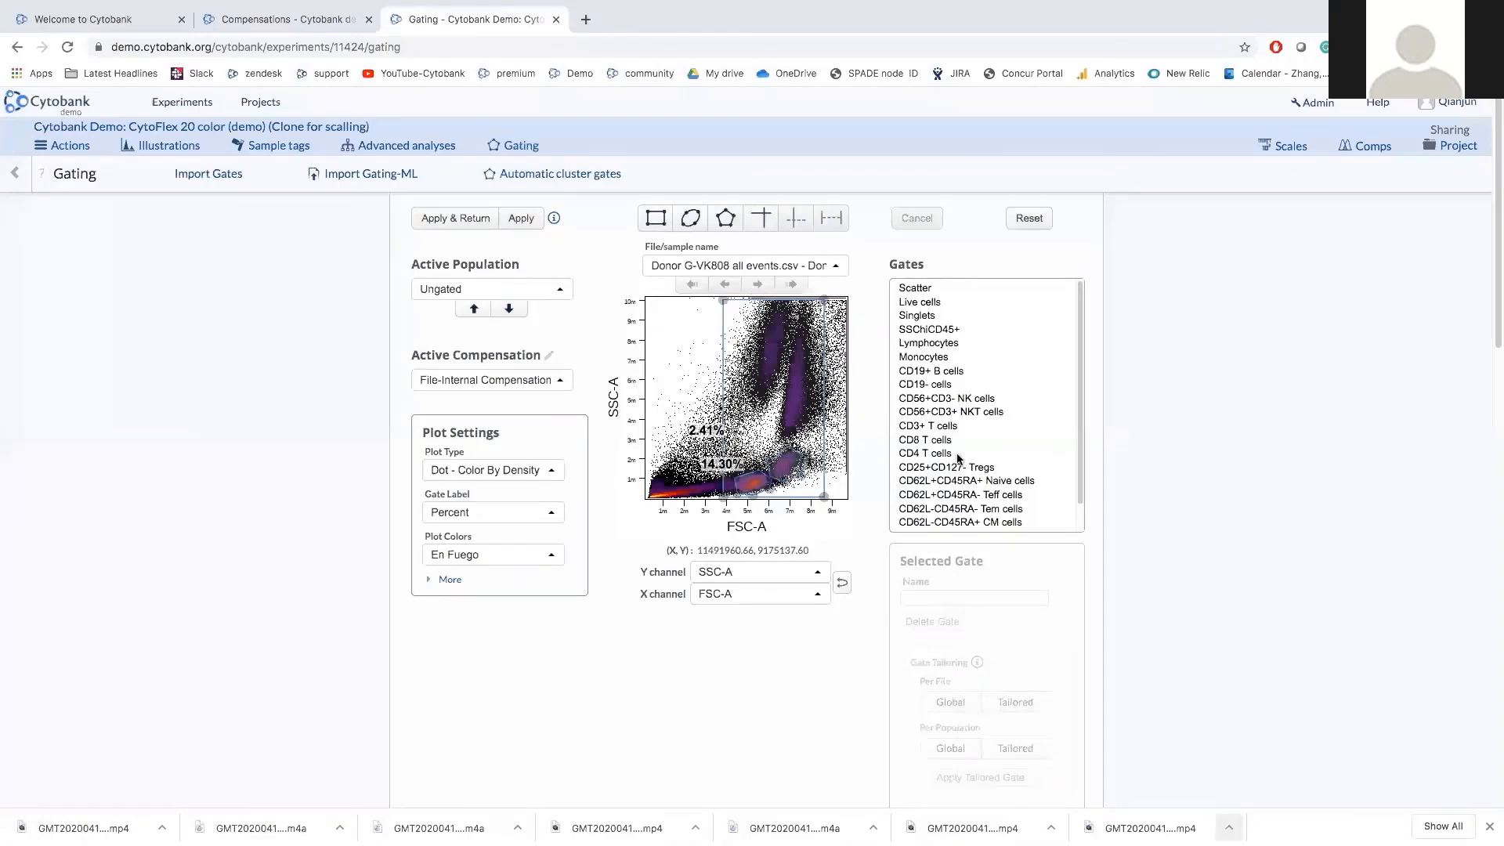
Review the Scatter, Live cells and Singlets gates in turn, ending on Singlets at 37.82%.
left_click(946, 285)
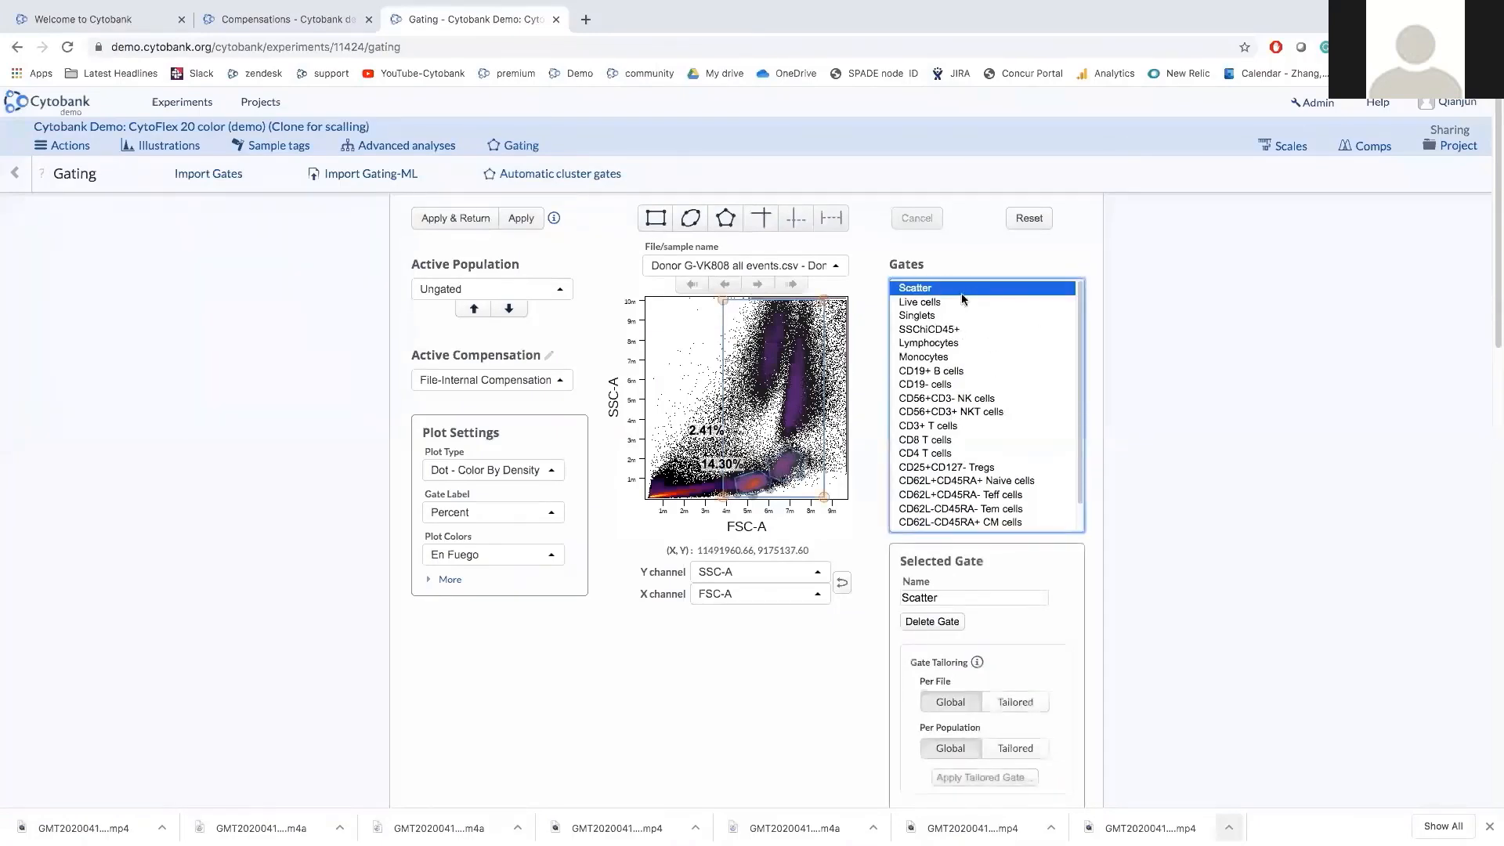
left_click(940, 303)
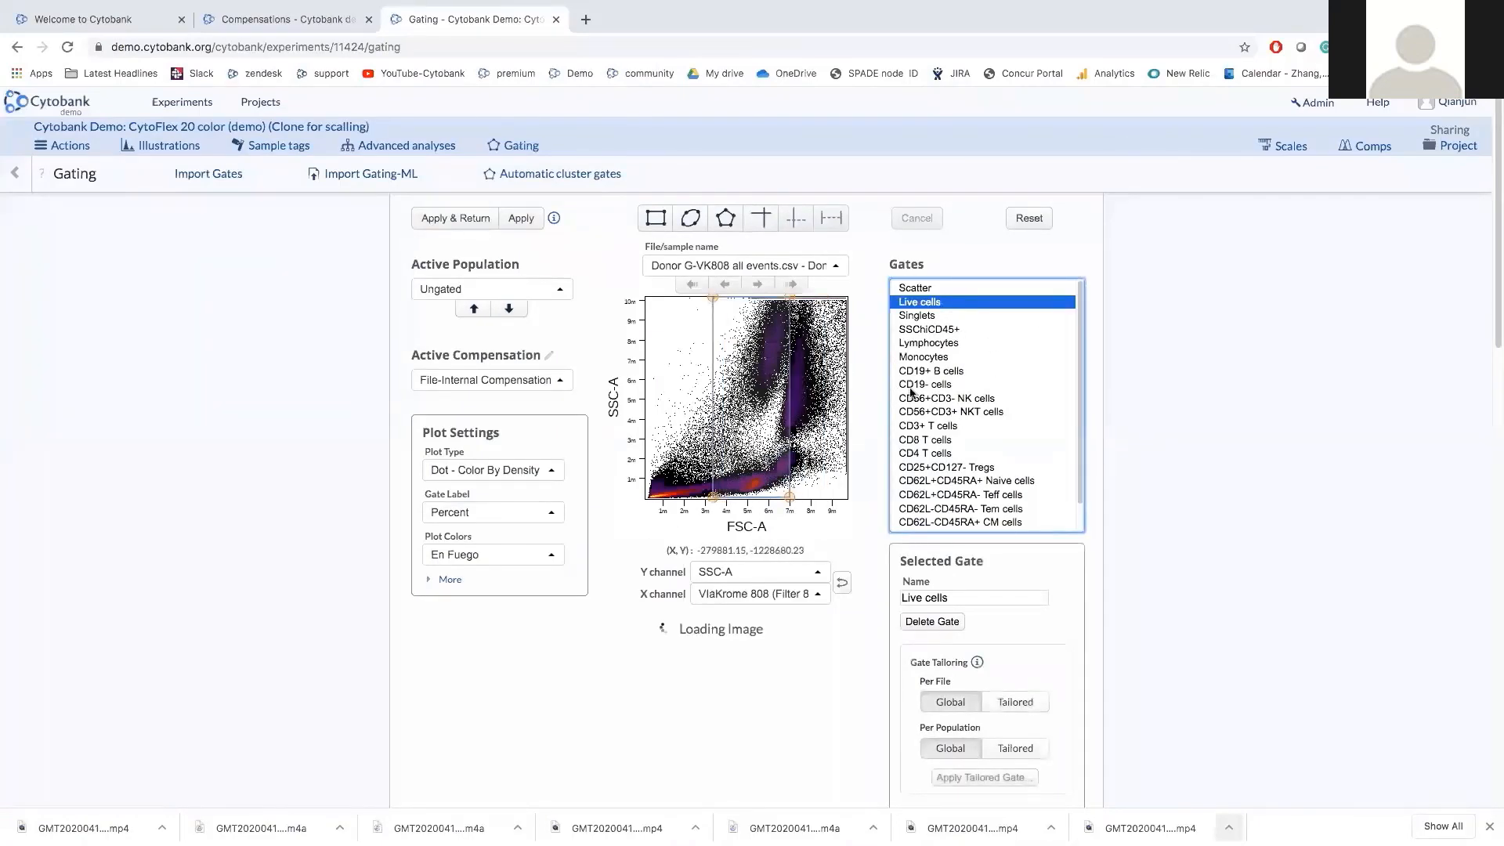
left_click(921, 316)
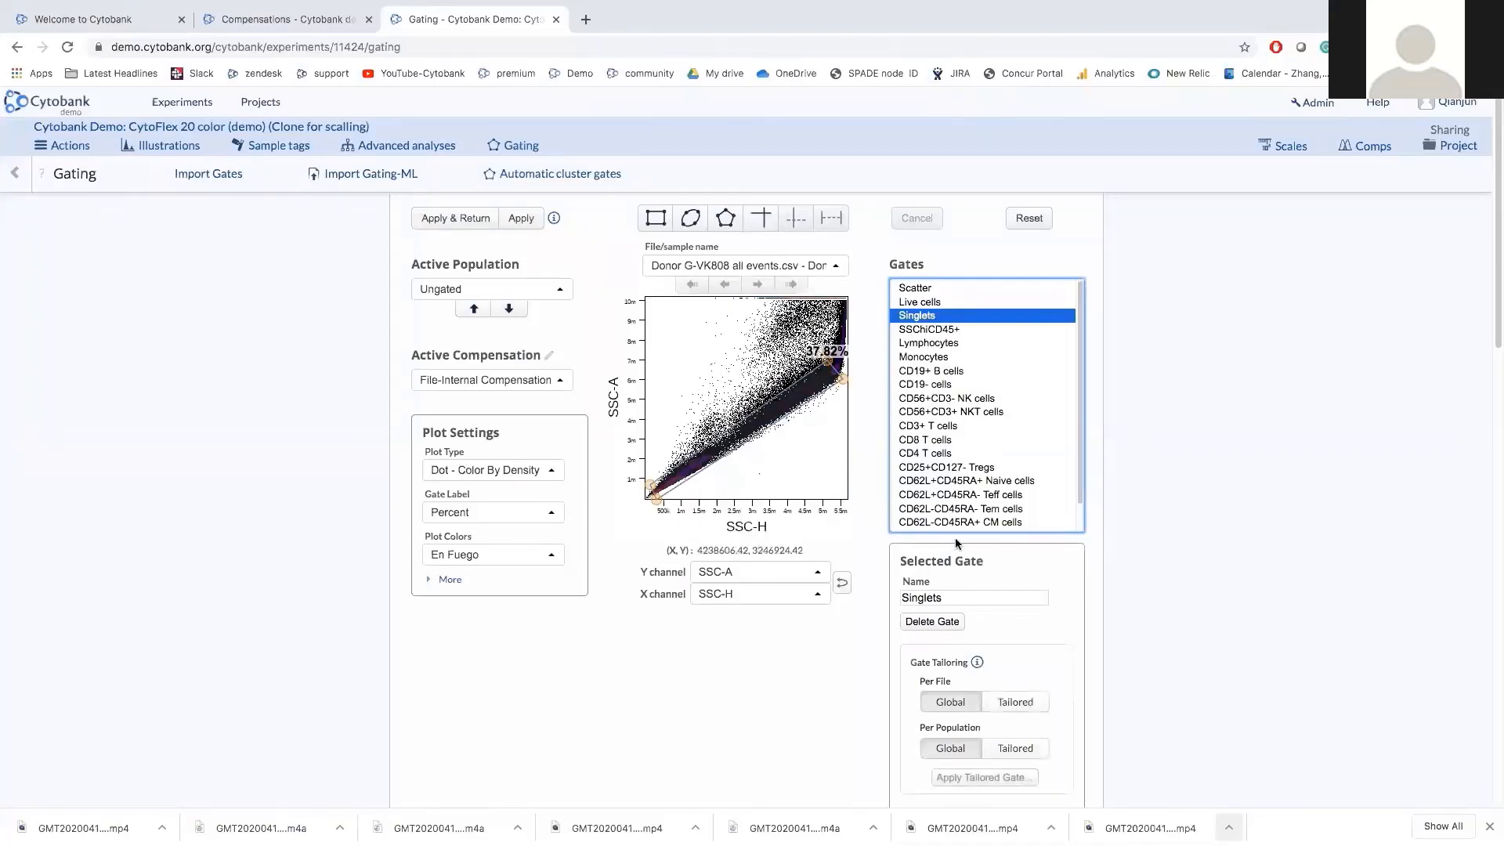
scroll(998, 612, "down", 1)
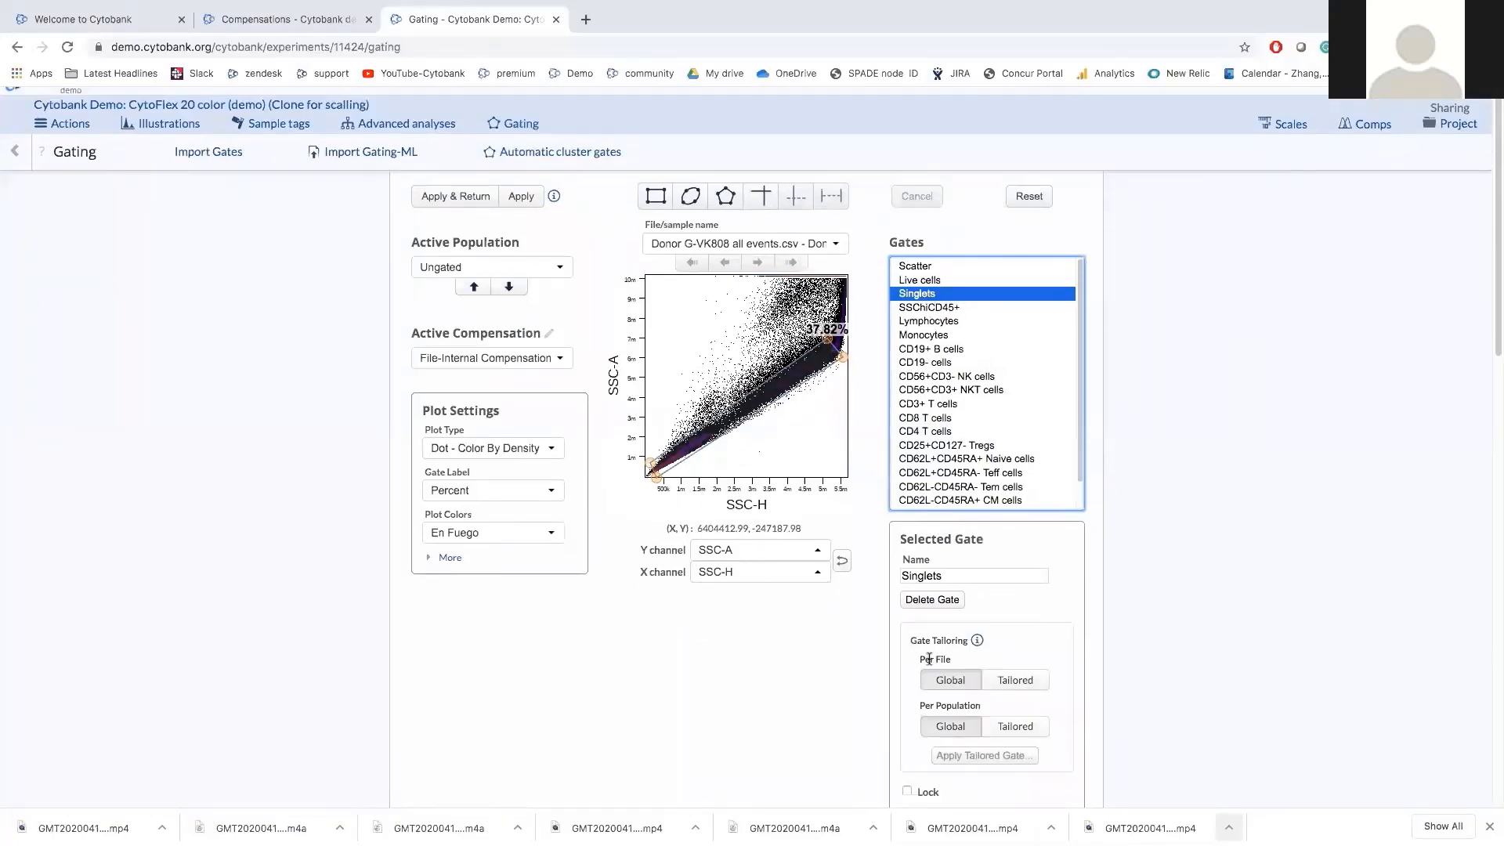
scroll(998, 684, "down", 1)
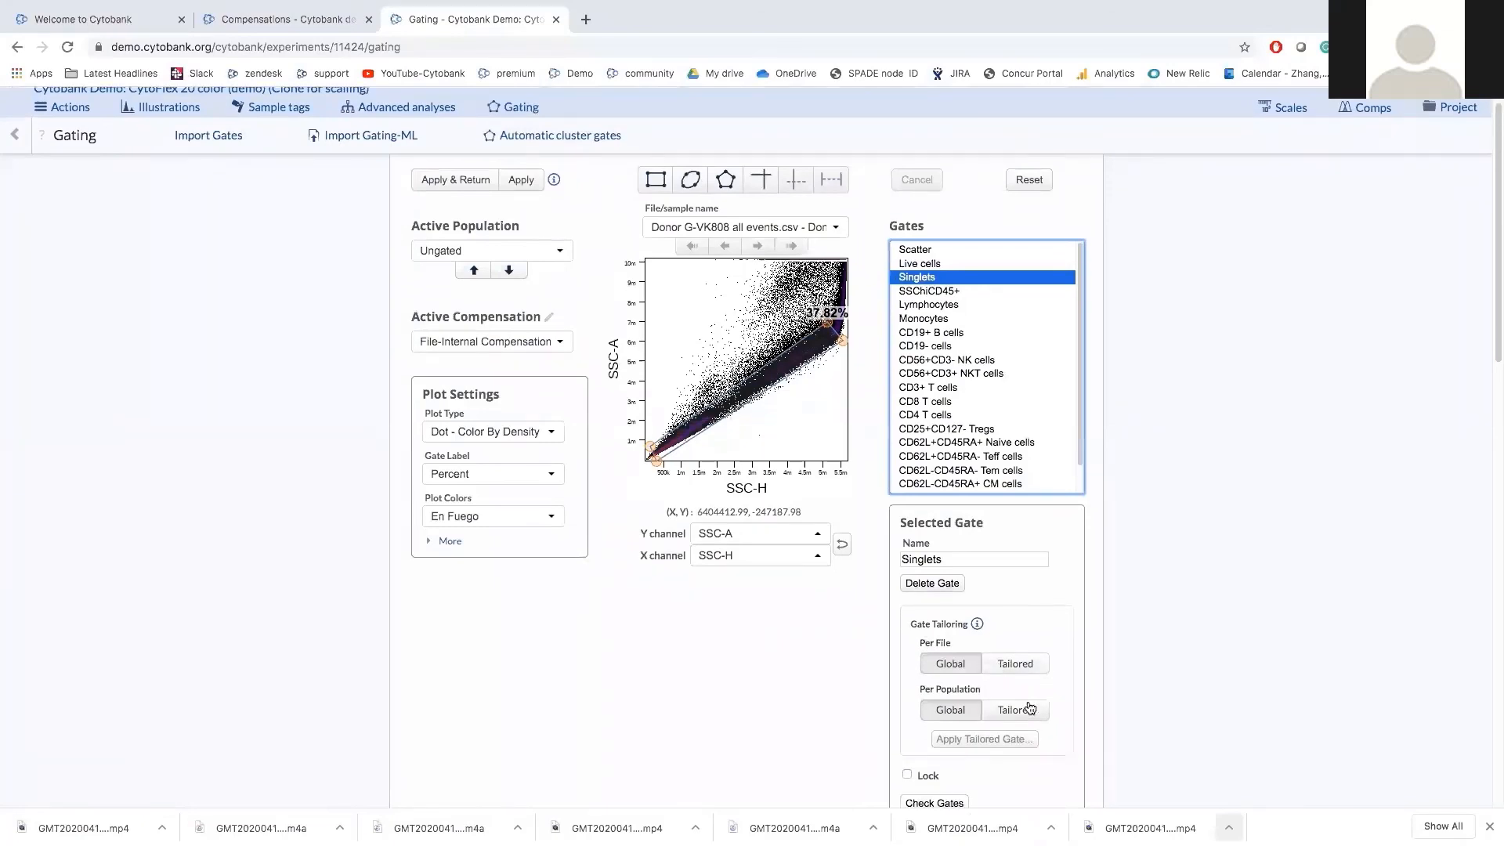
scroll(1018, 708, "down", 1)
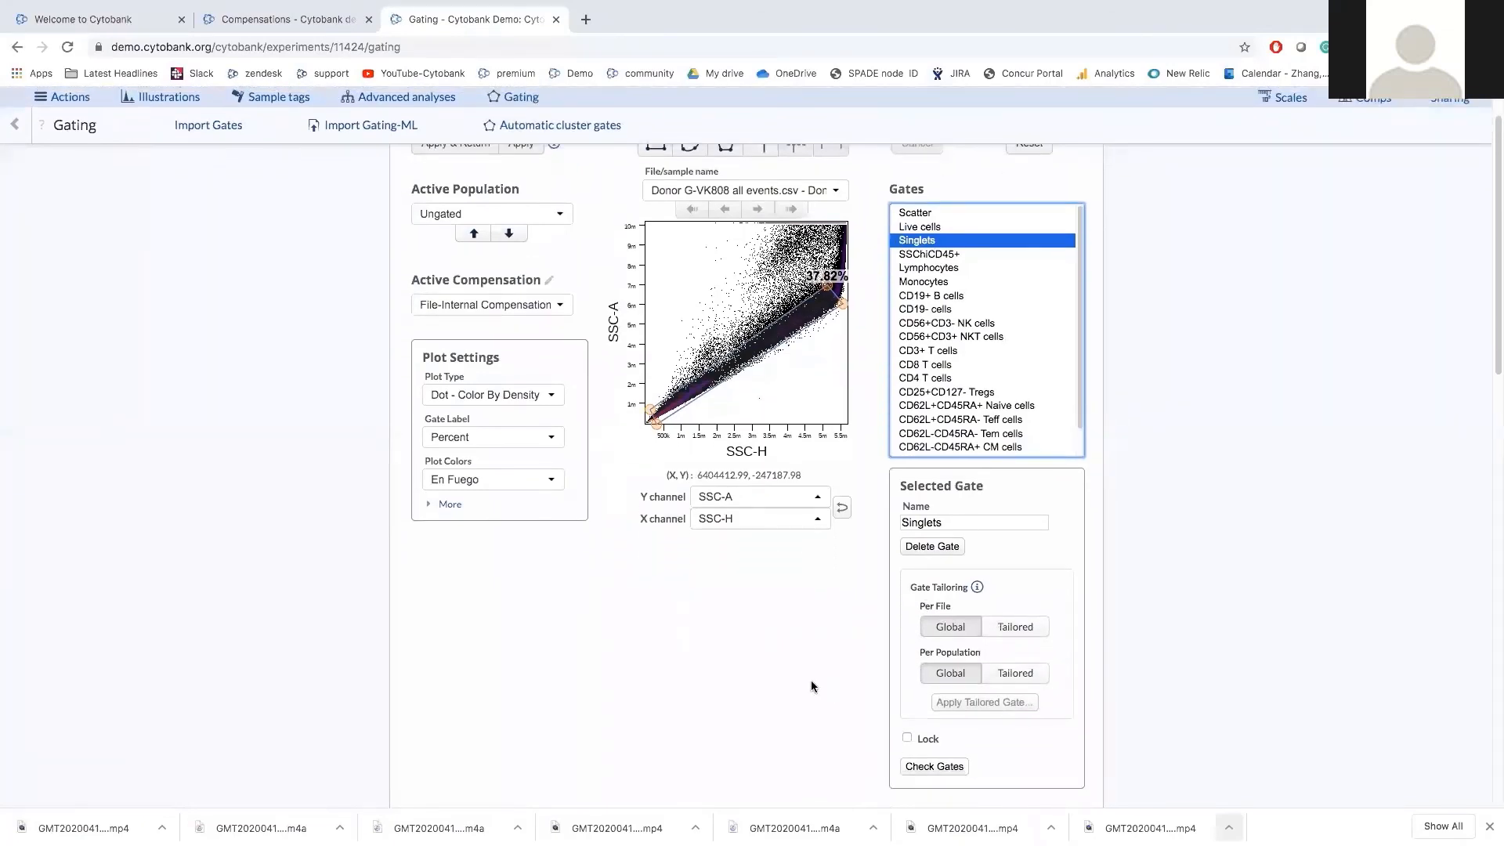
scroll(810, 681, "down", 2)
scroll(810, 685, "down", 5)
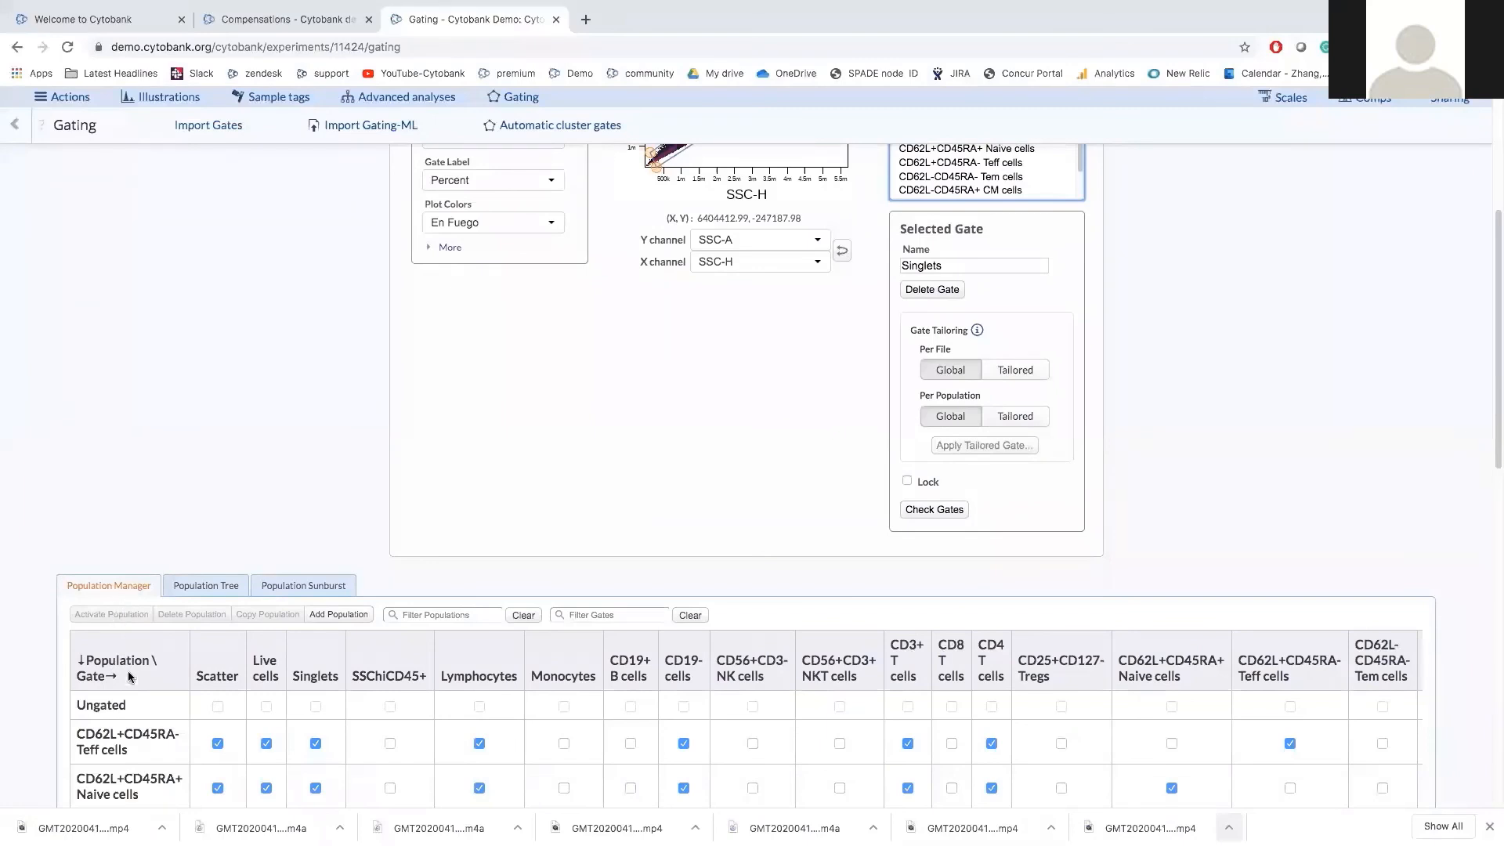
Show the Population Tree and scroll through its counts, e.g. Ungated 433534, Singlets 100683.
scroll(132, 664, "up", 1)
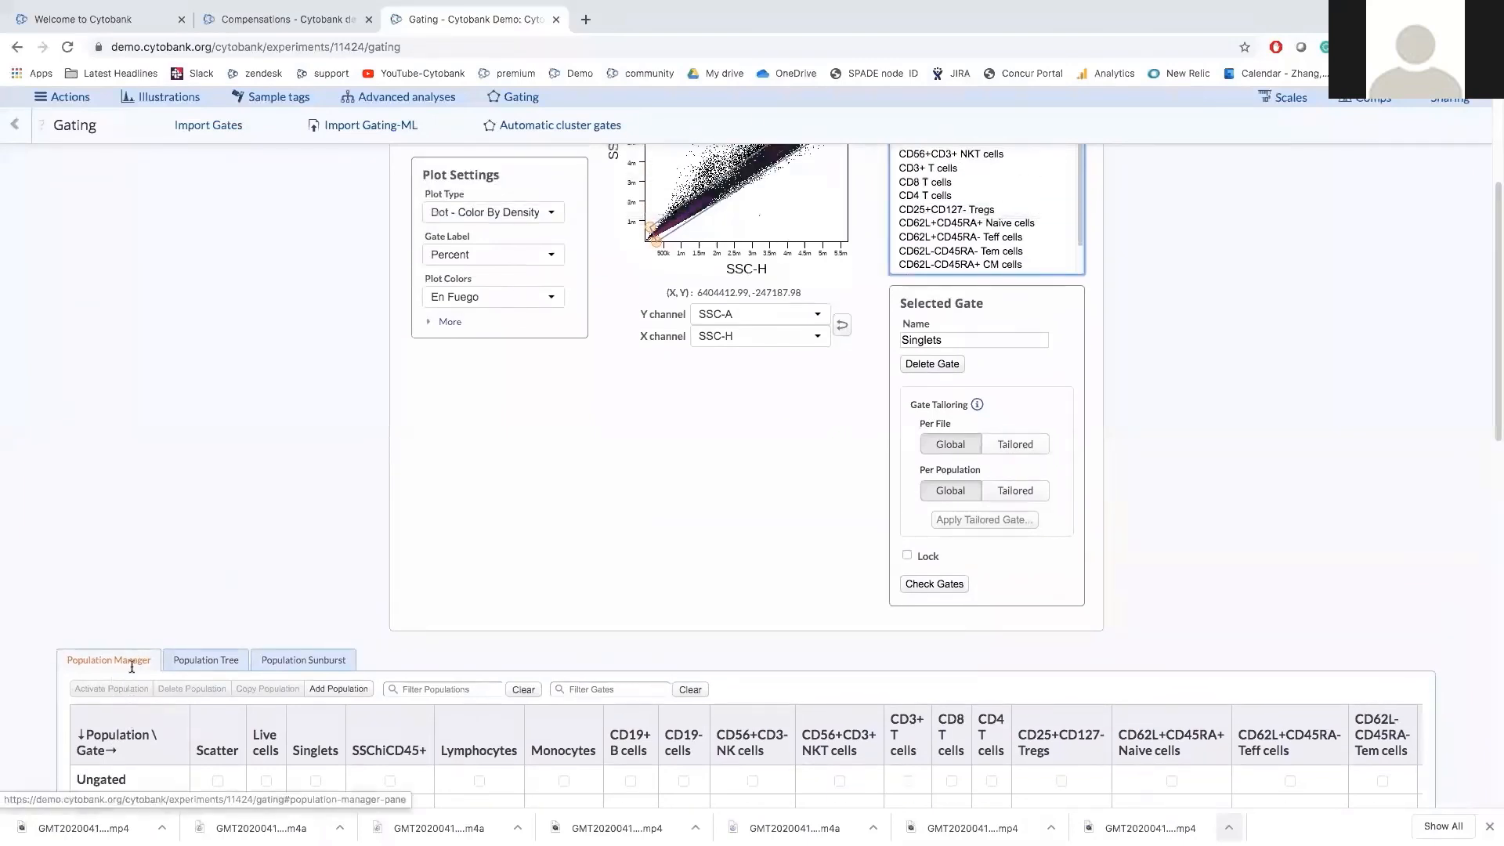
left_click(201, 662)
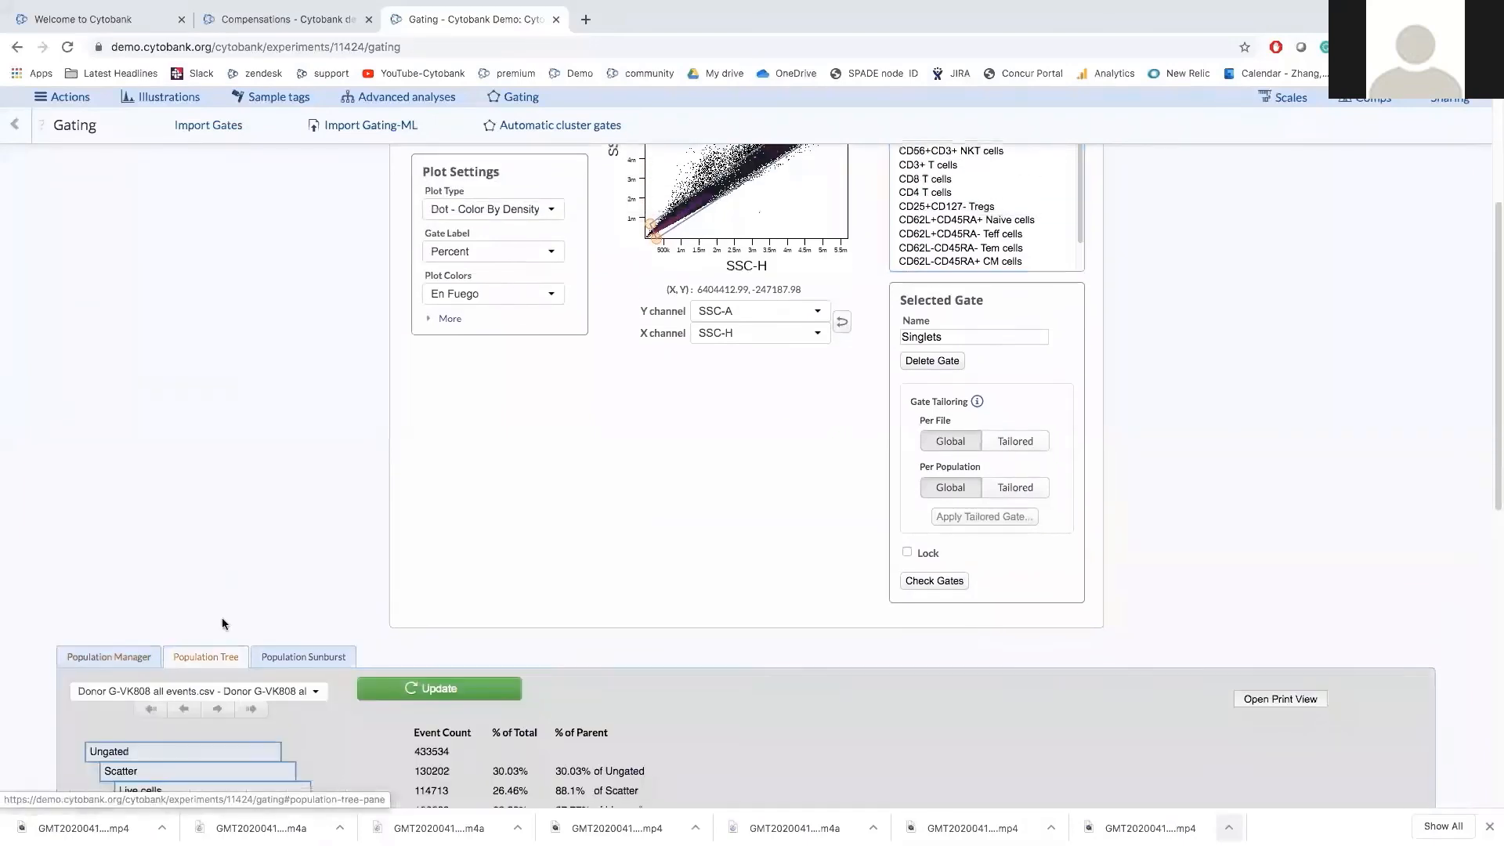
scroll(219, 615, "down", 2)
scroll(213, 599, "down", 2)
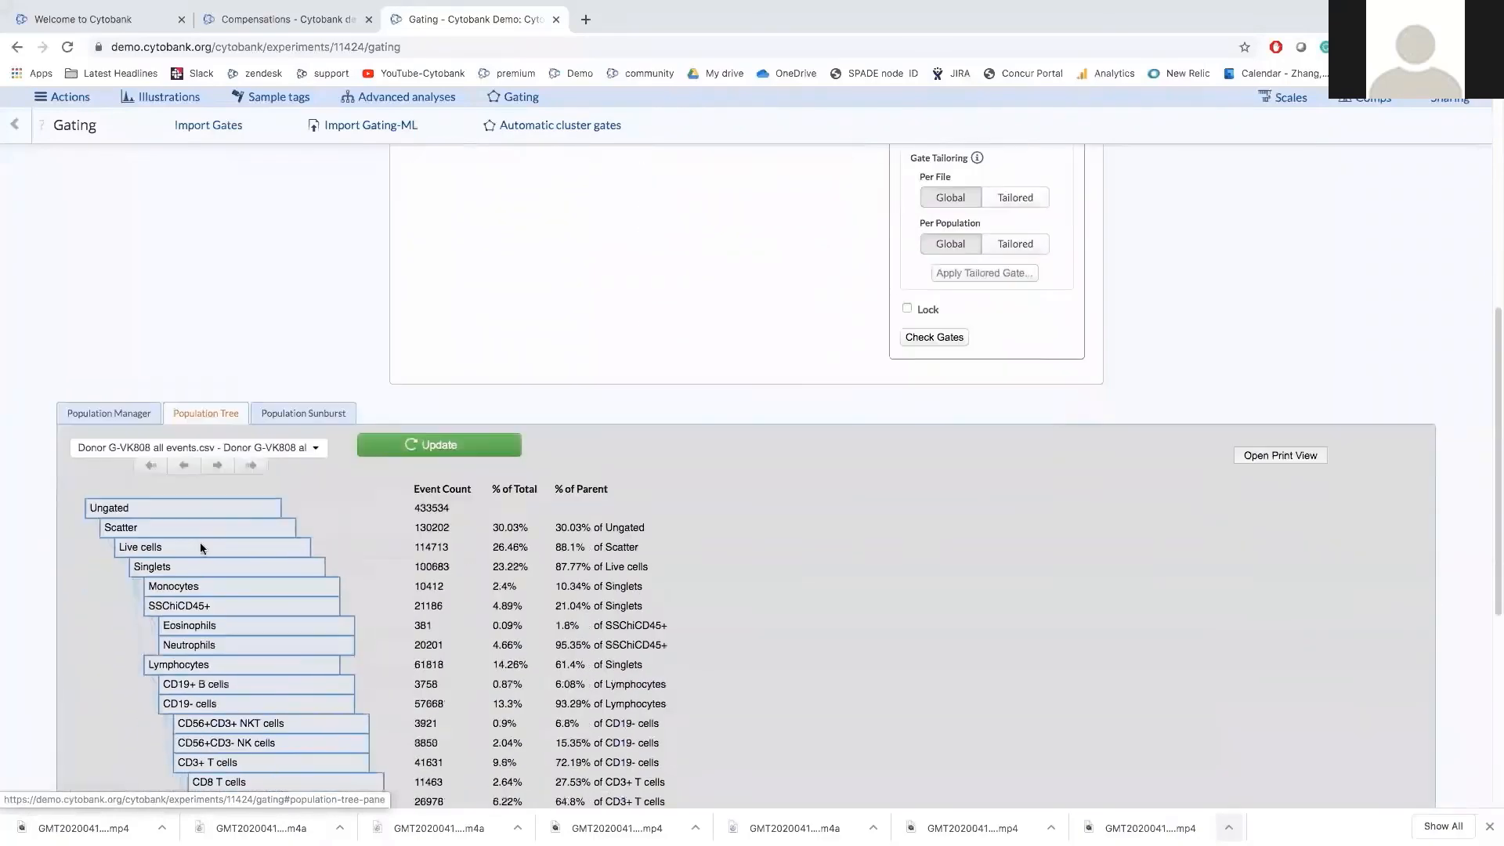
scroll(235, 571, "down", 1)
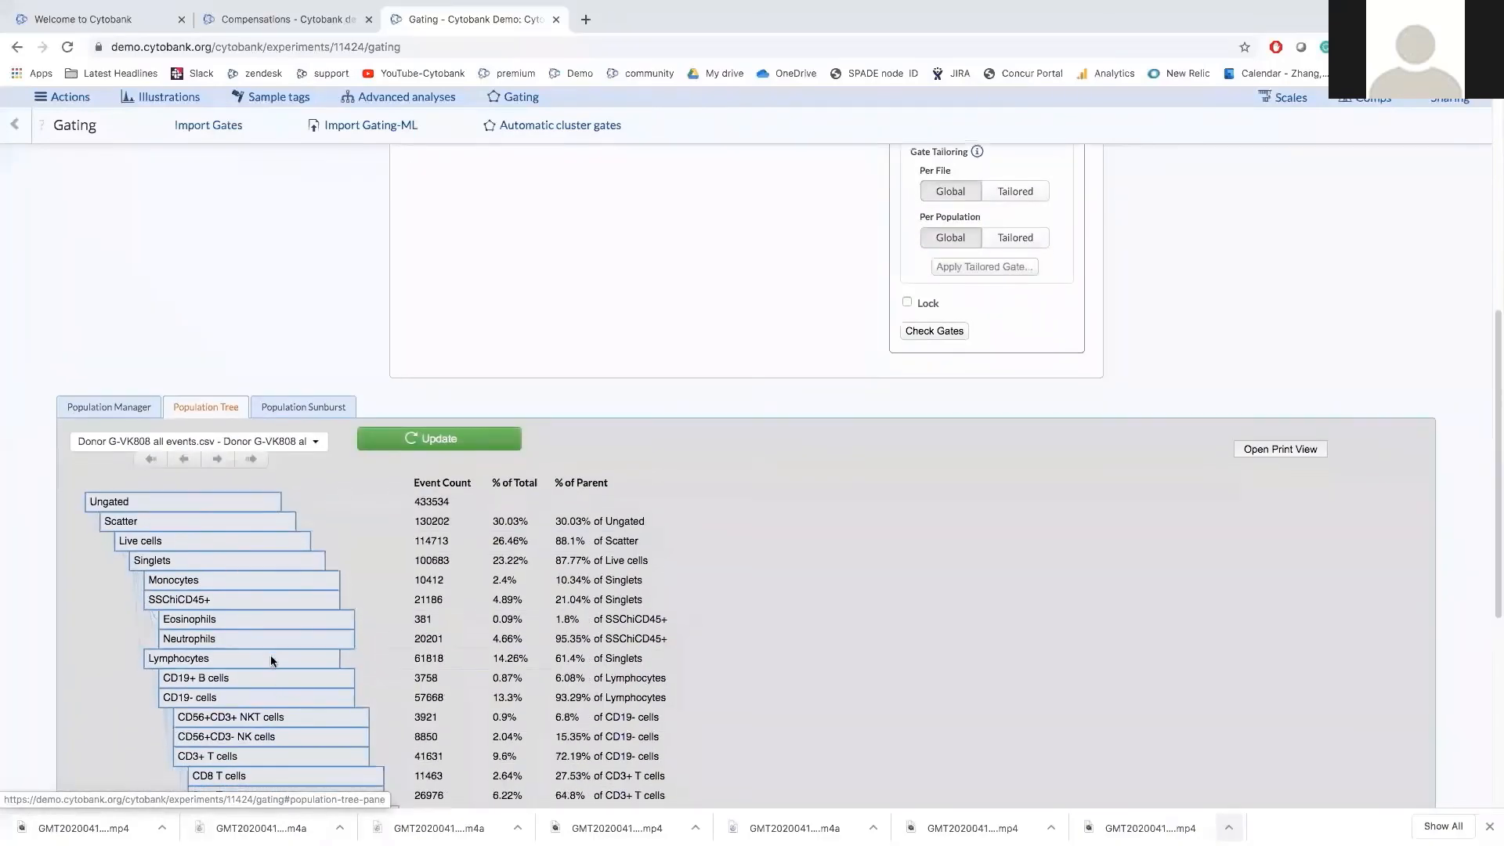
scroll(276, 646, "down", 2)
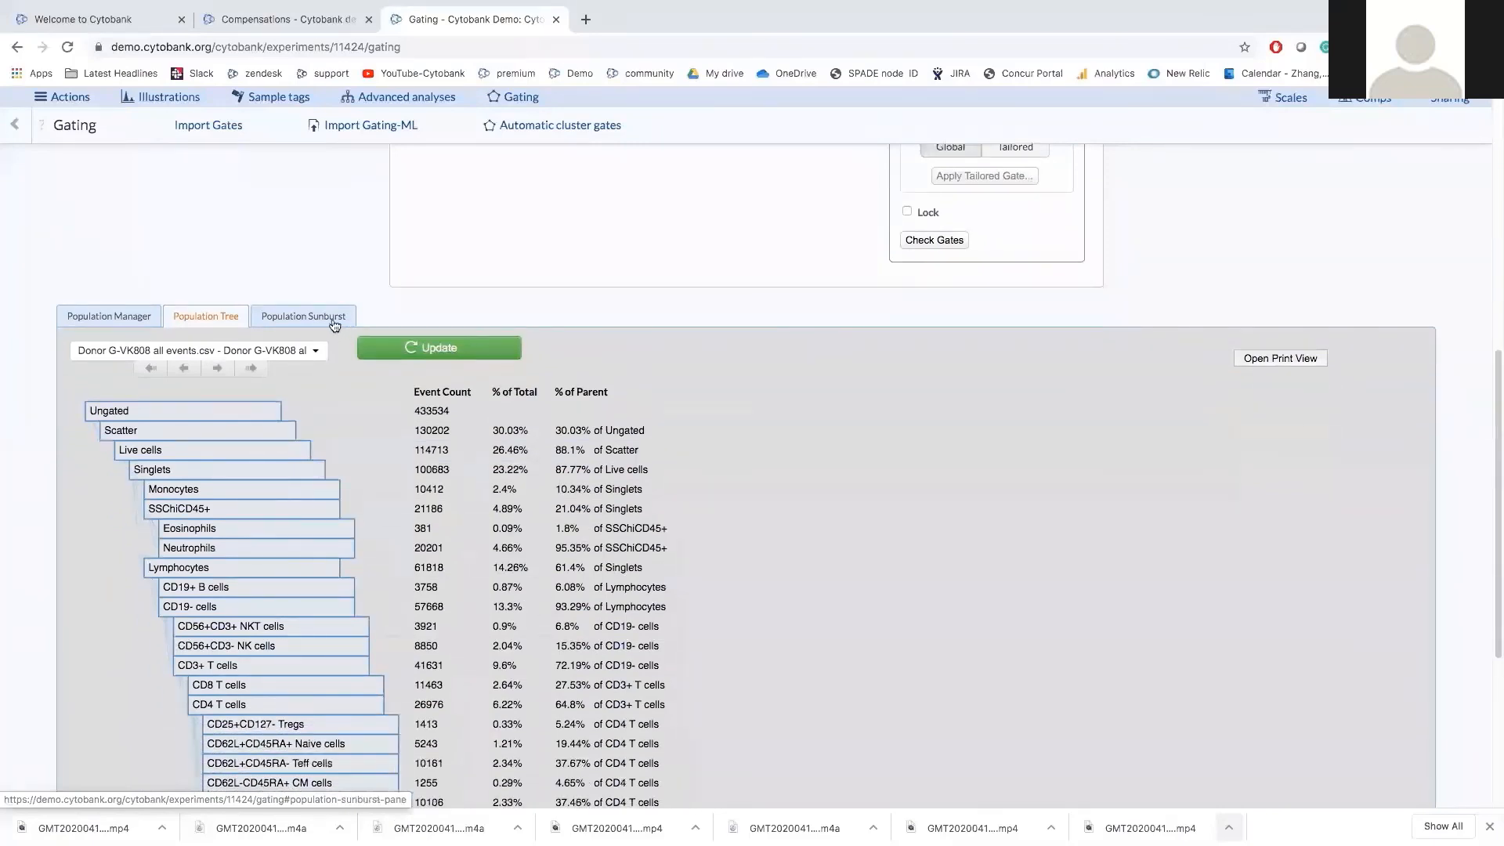
Drill the population sunburst into Scatter, then Live cells, reading counts like Neutrophils at 20201.
left_click(286, 323)
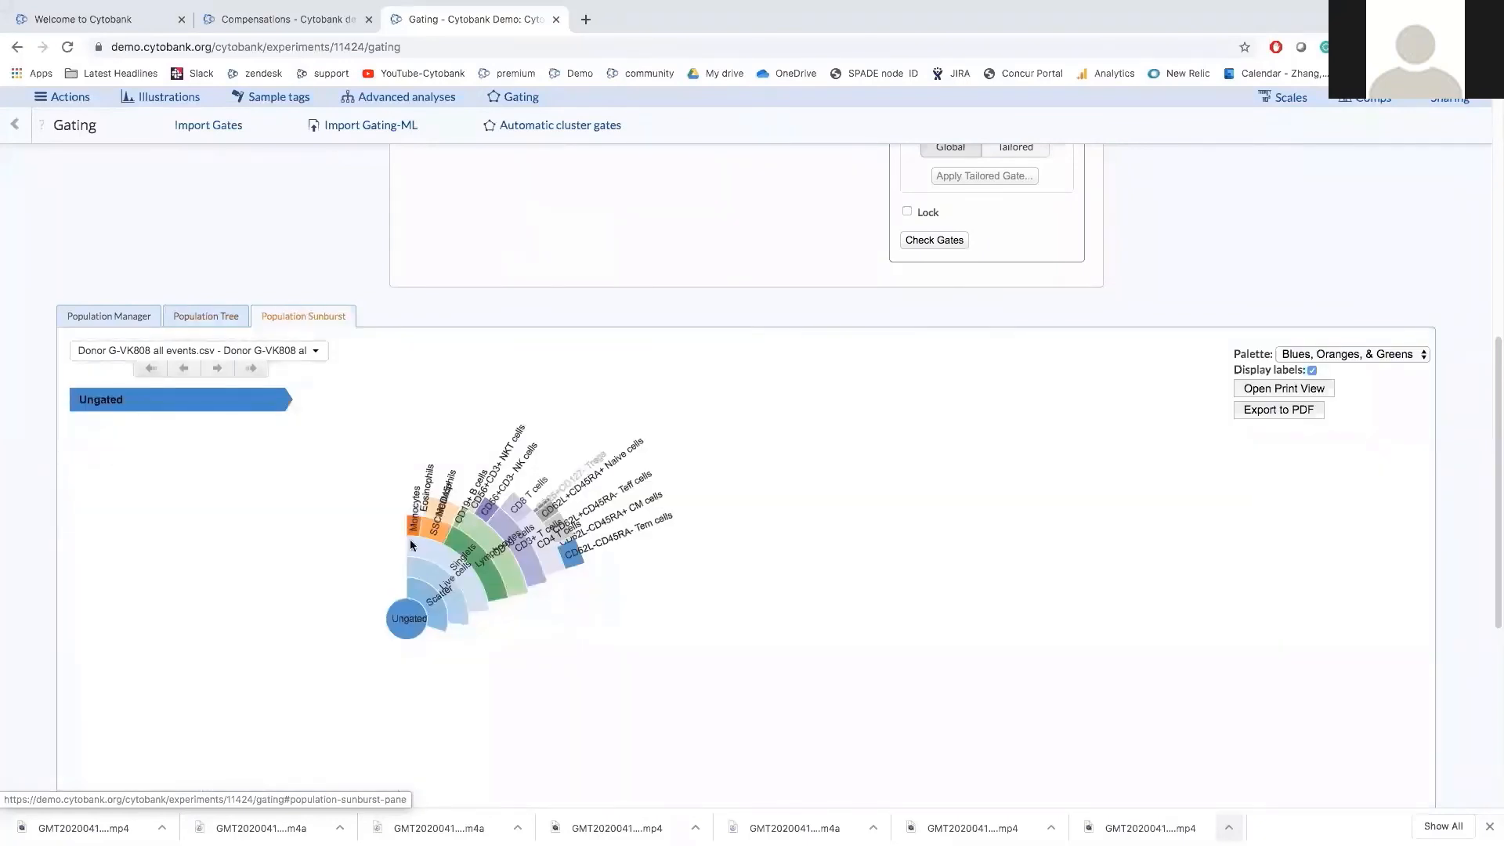
mouse_move(498, 527)
mouse_move(397, 619)
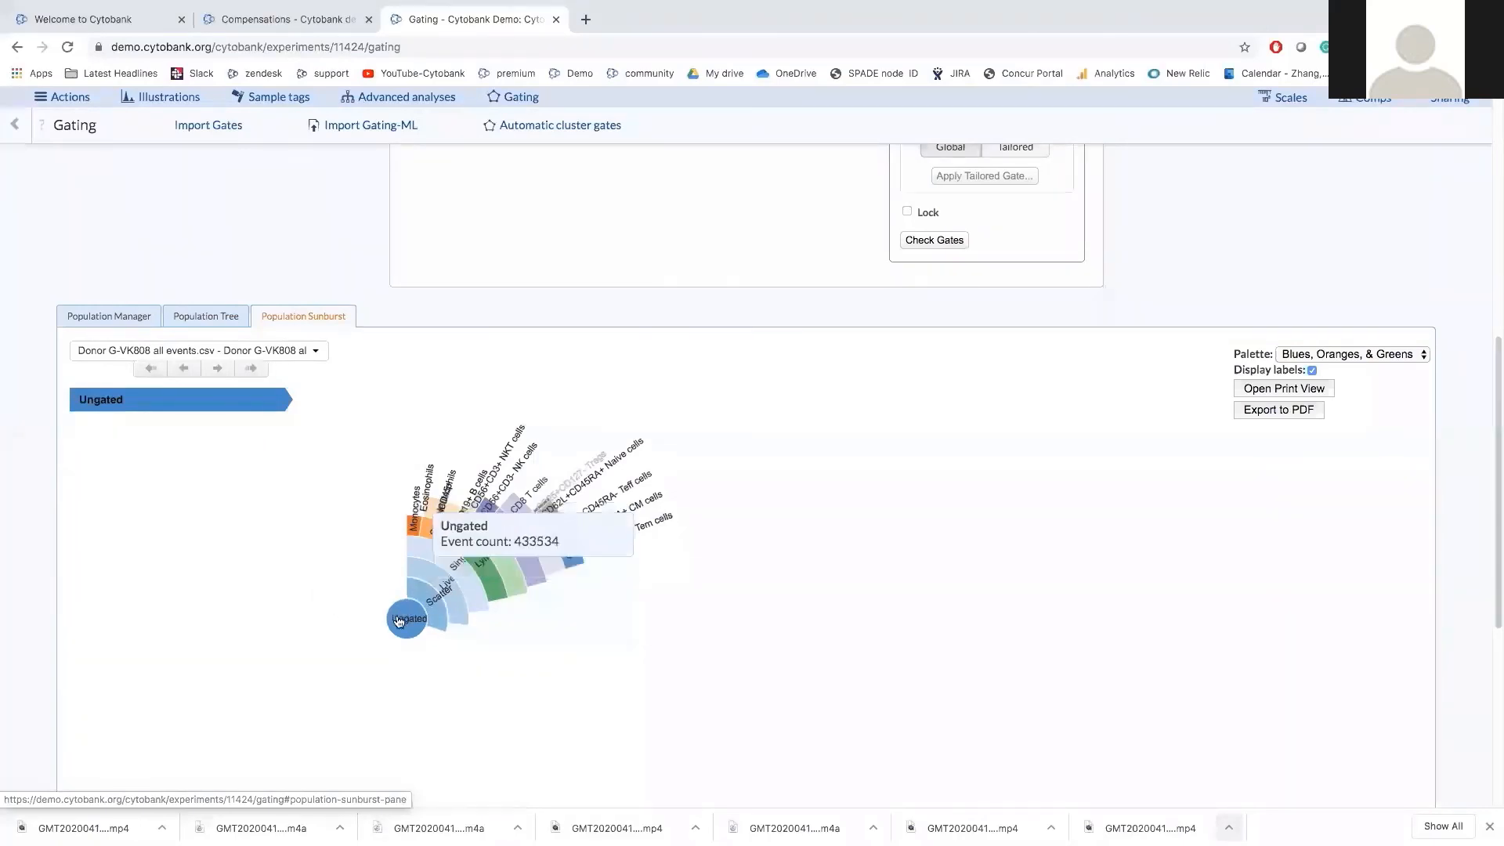
mouse_move(426, 596)
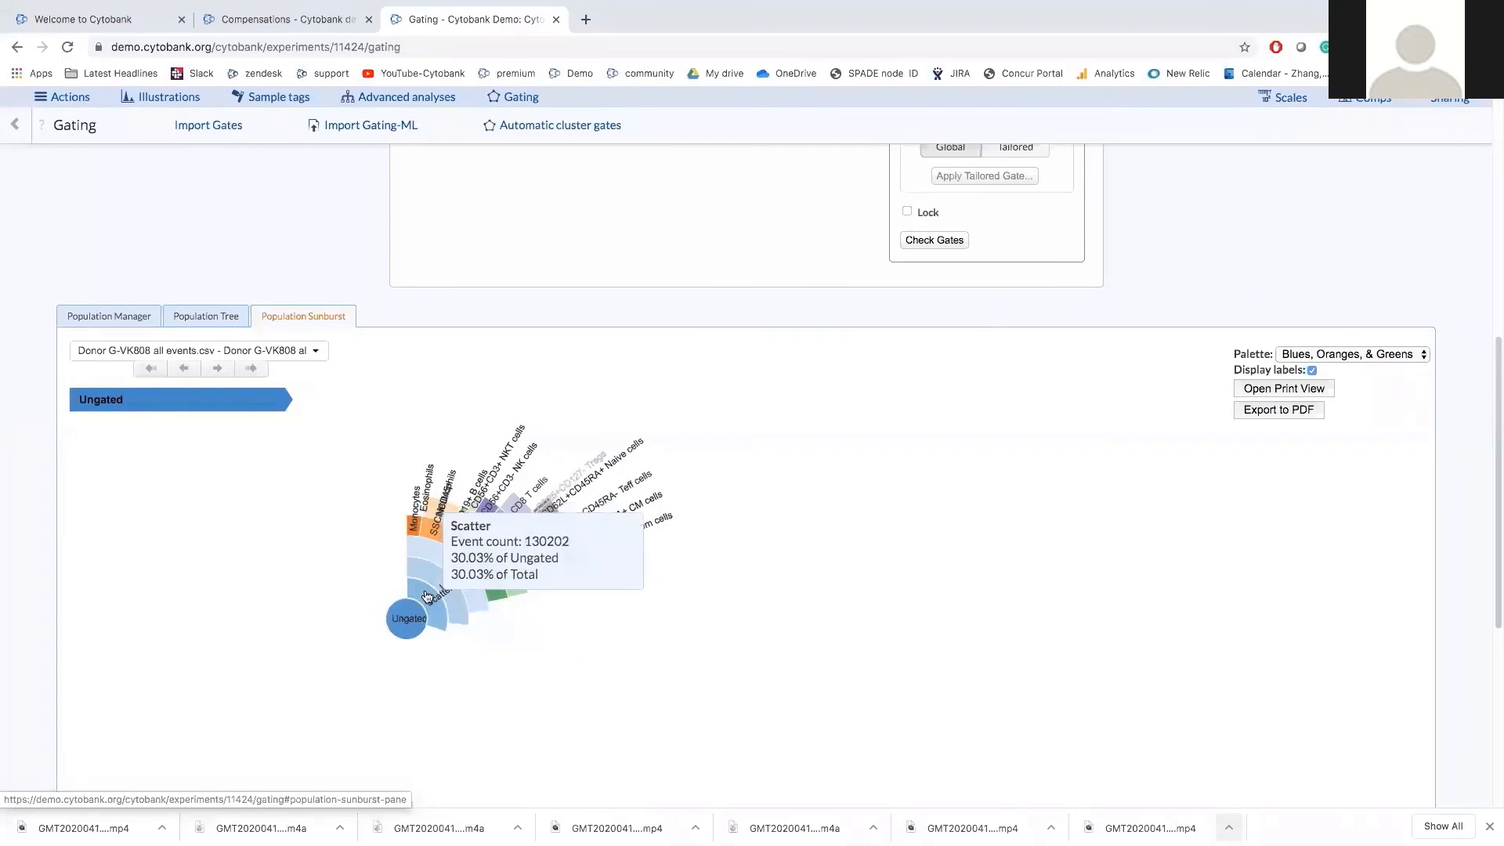
left_click(427, 596)
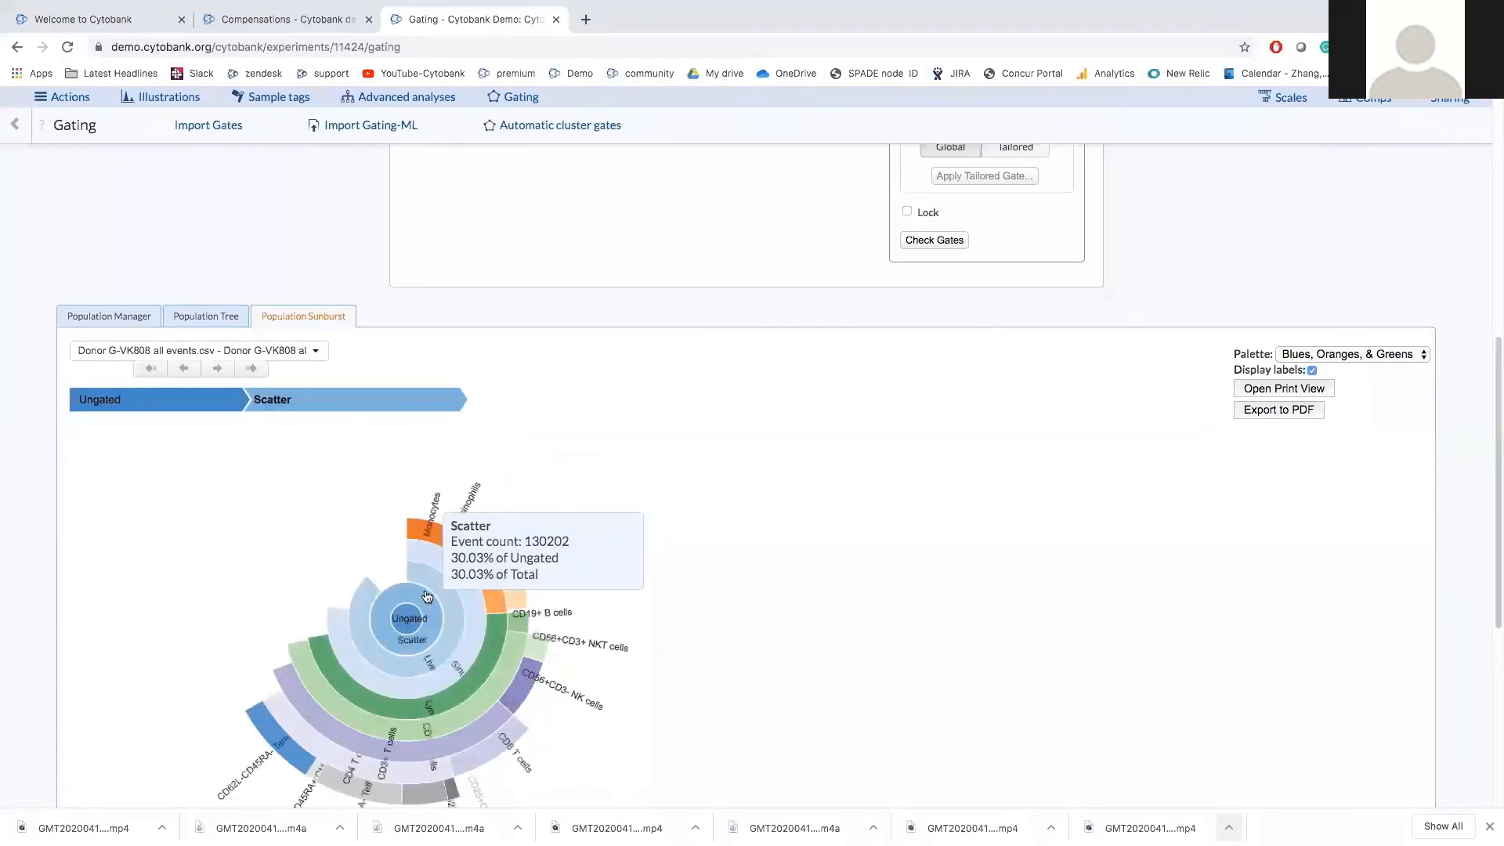
scroll(427, 597, "down", 1)
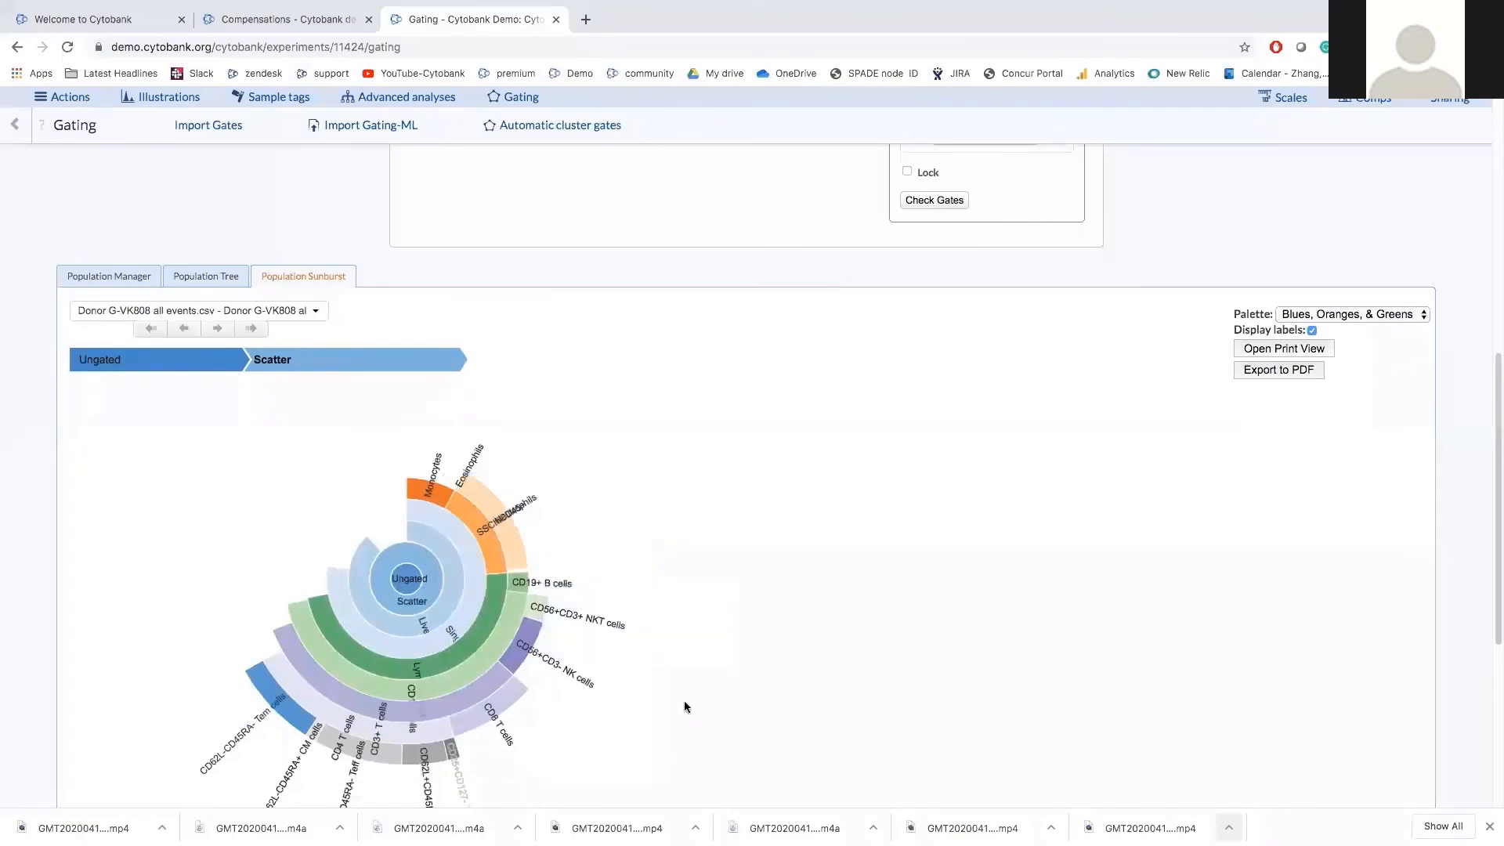
scroll(683, 704, "down", 1)
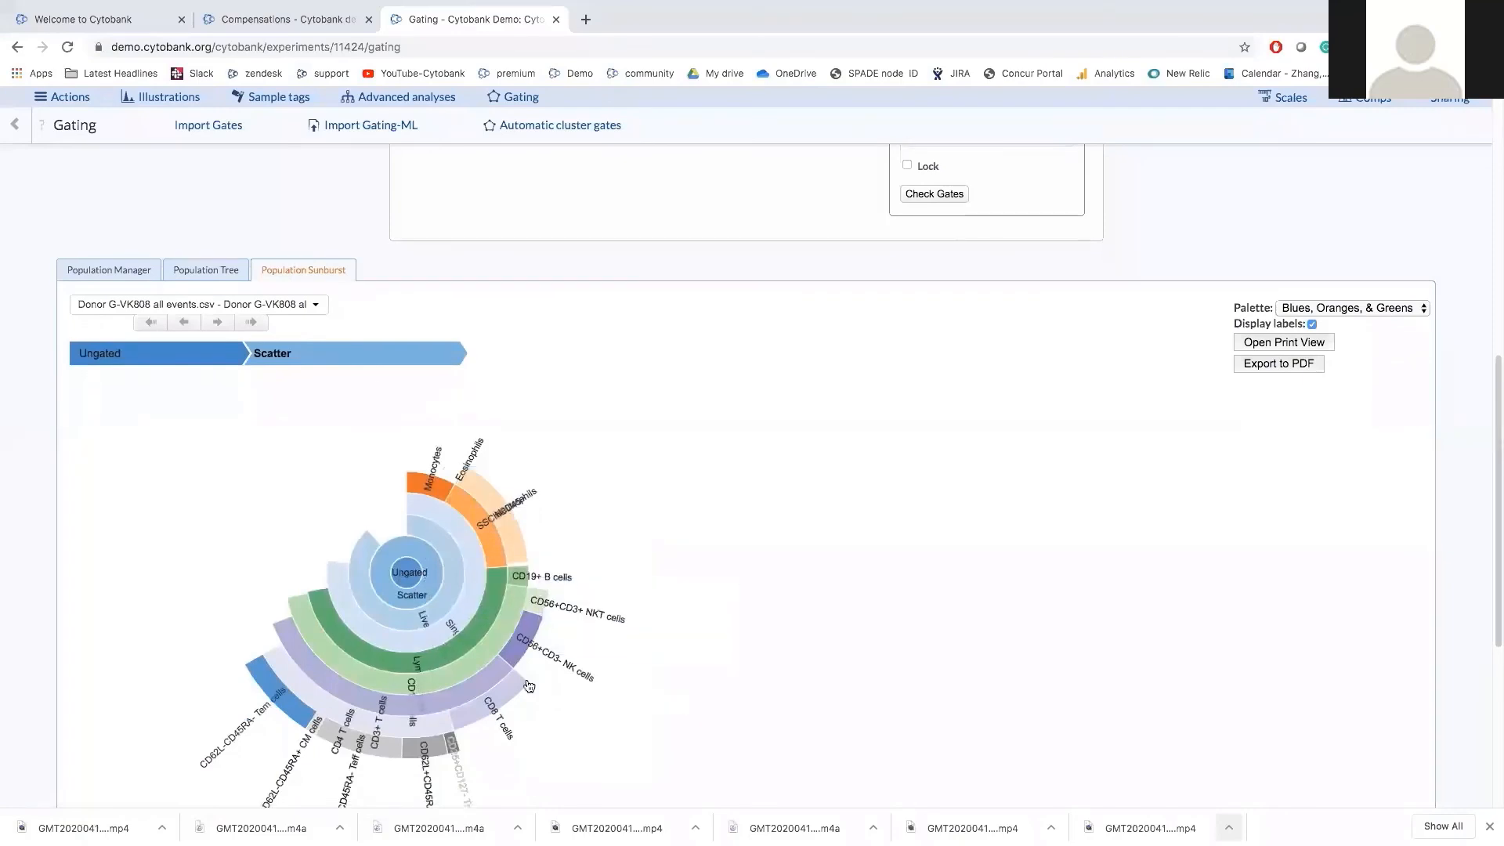
left_click(451, 599)
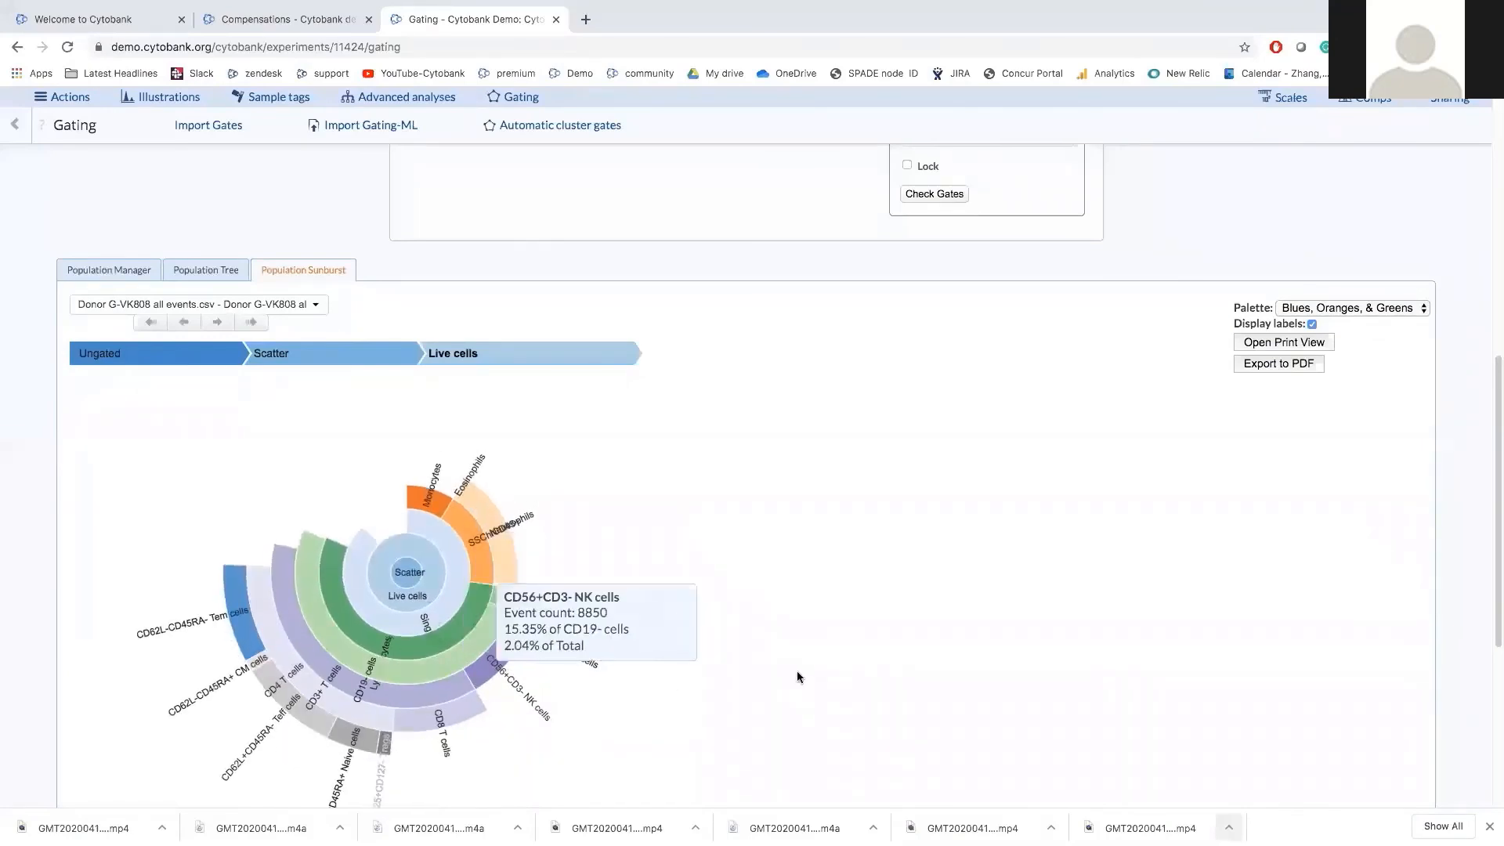
mouse_move(511, 567)
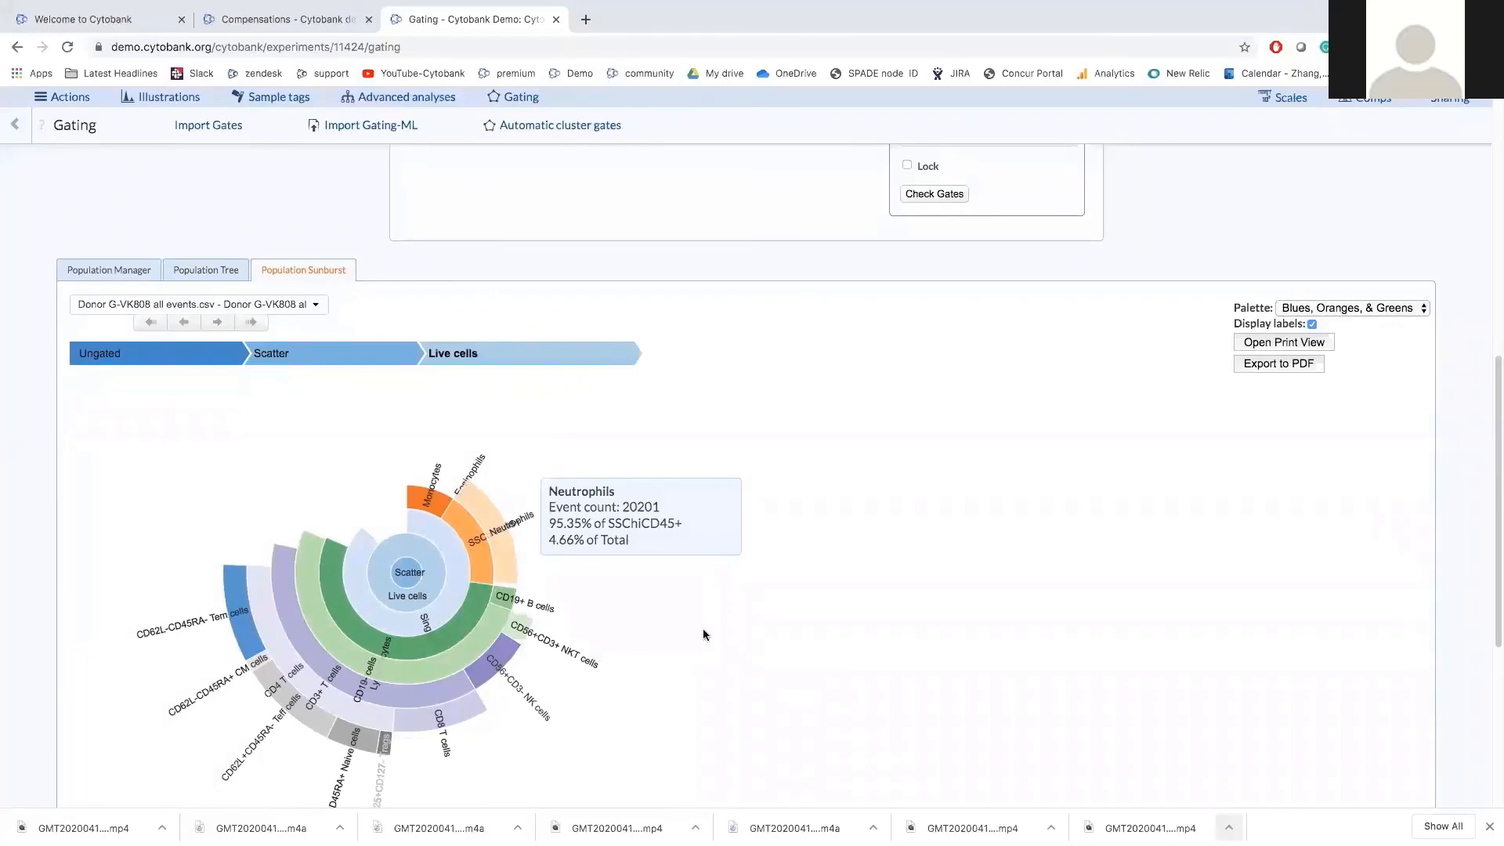
Scroll through the gating editor, then switch to the Chikungunya - 10 subjects Compensations page.
scroll(704, 634, "up", 5)
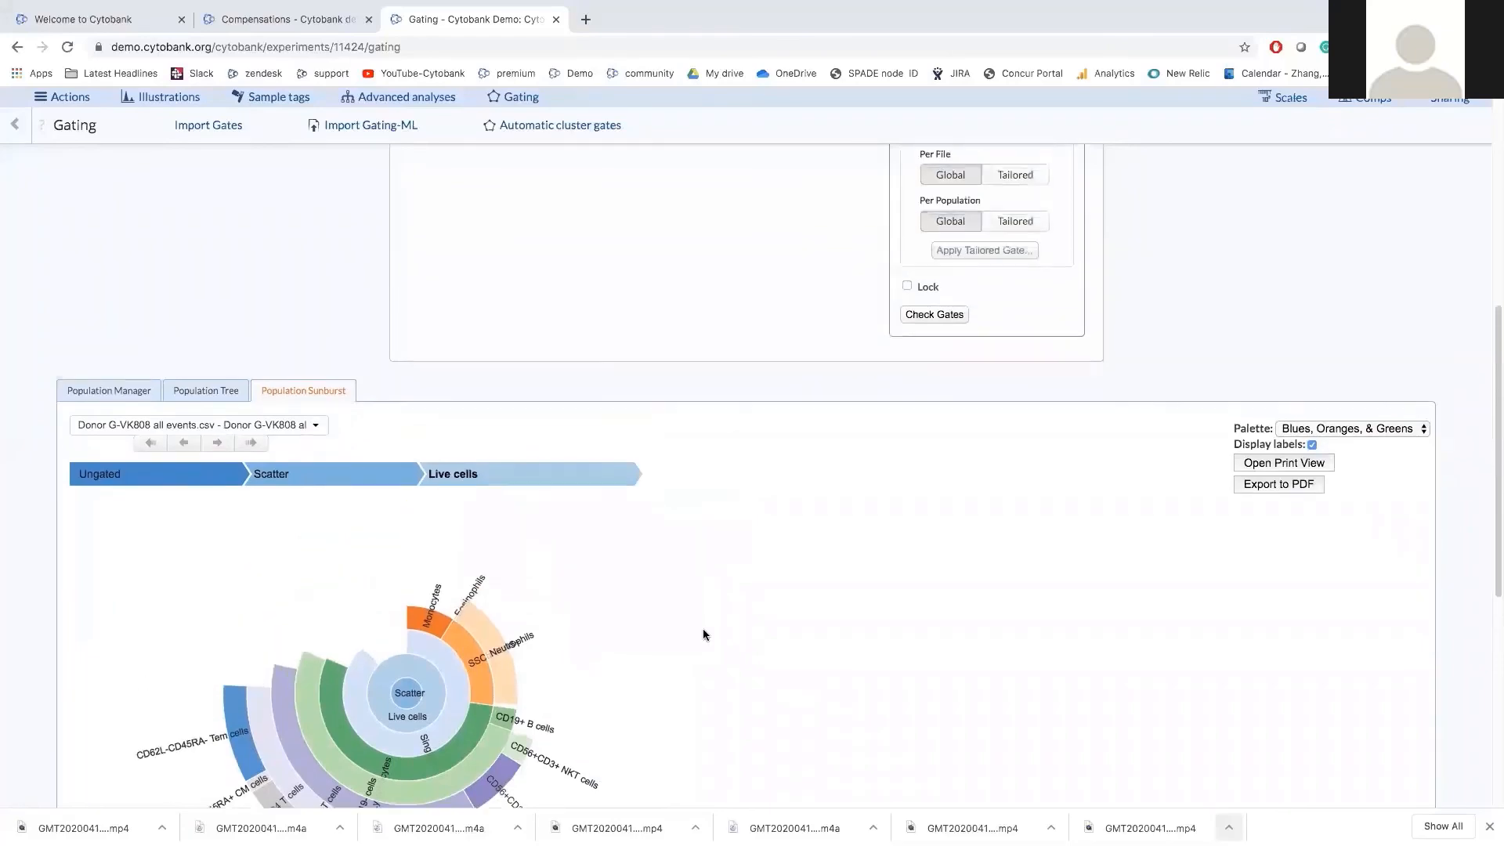
scroll(703, 634, "up", 4)
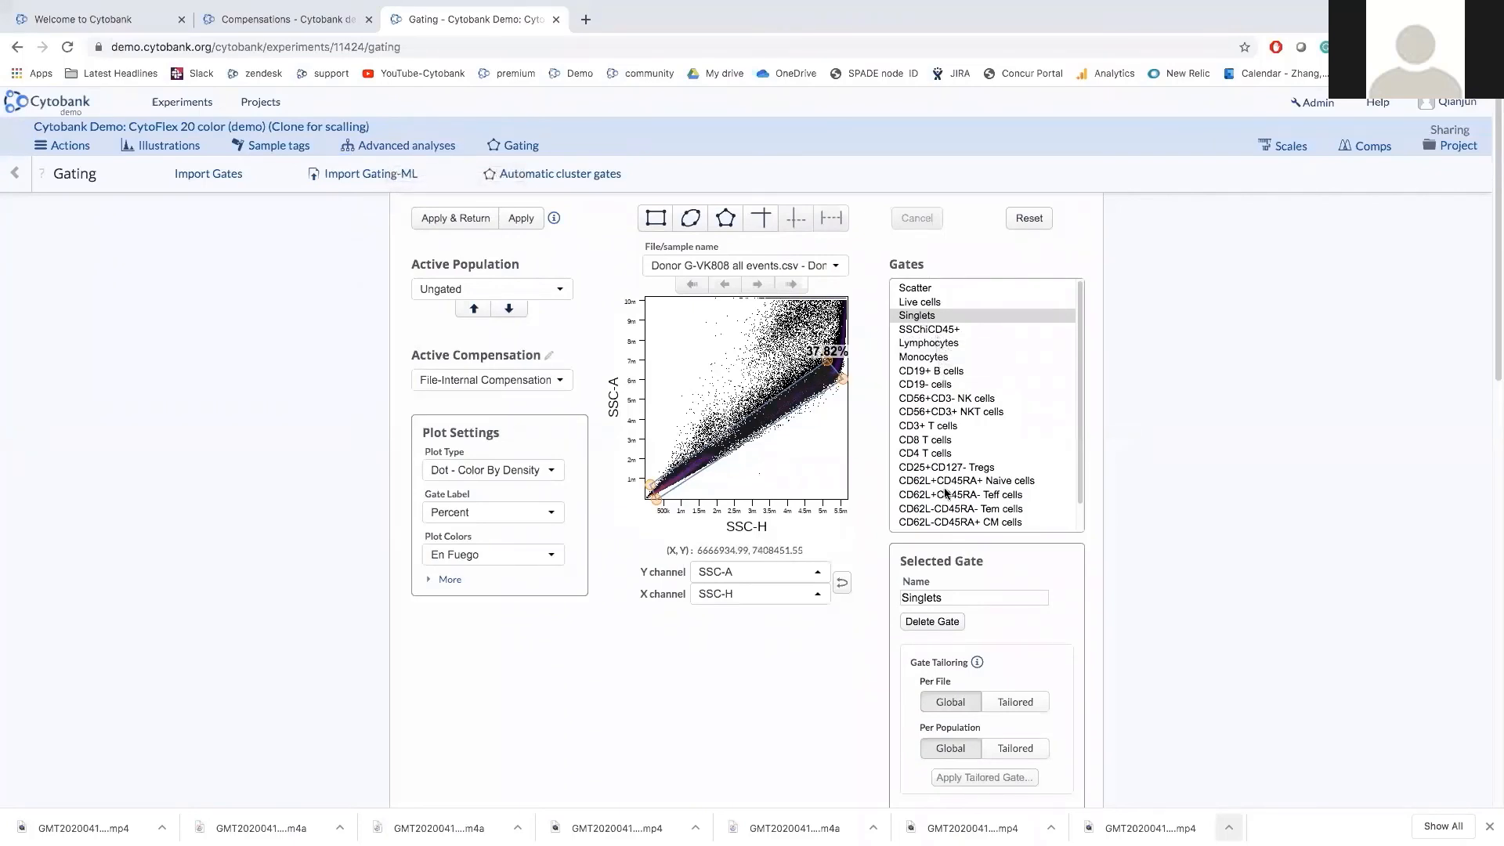
scroll(945, 492, "down", 1)
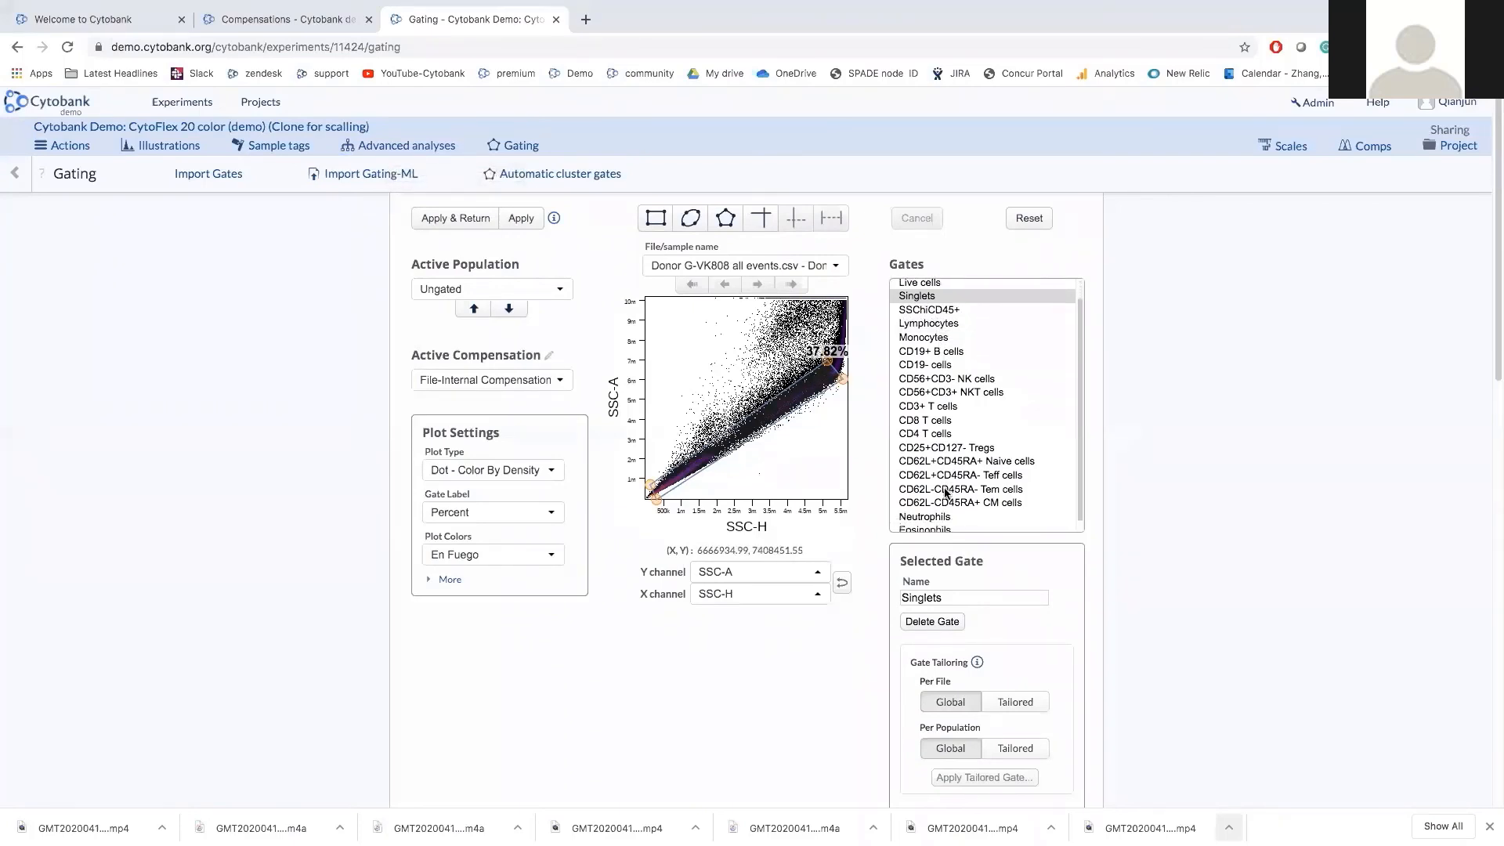
scroll(946, 492, "down", 1)
scroll(947, 501, "down", 1)
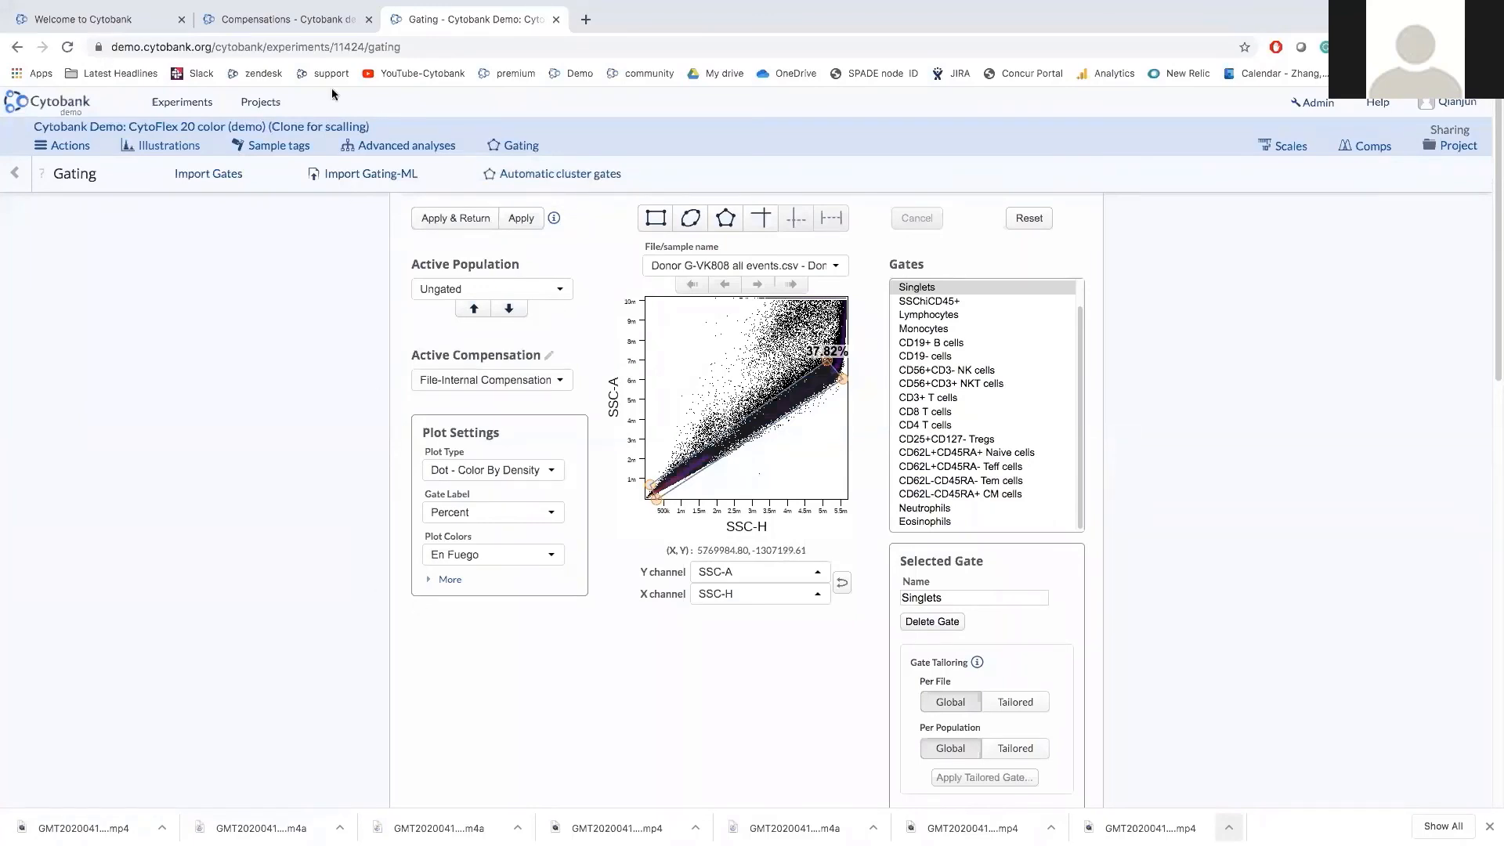
left_click(314, 21)
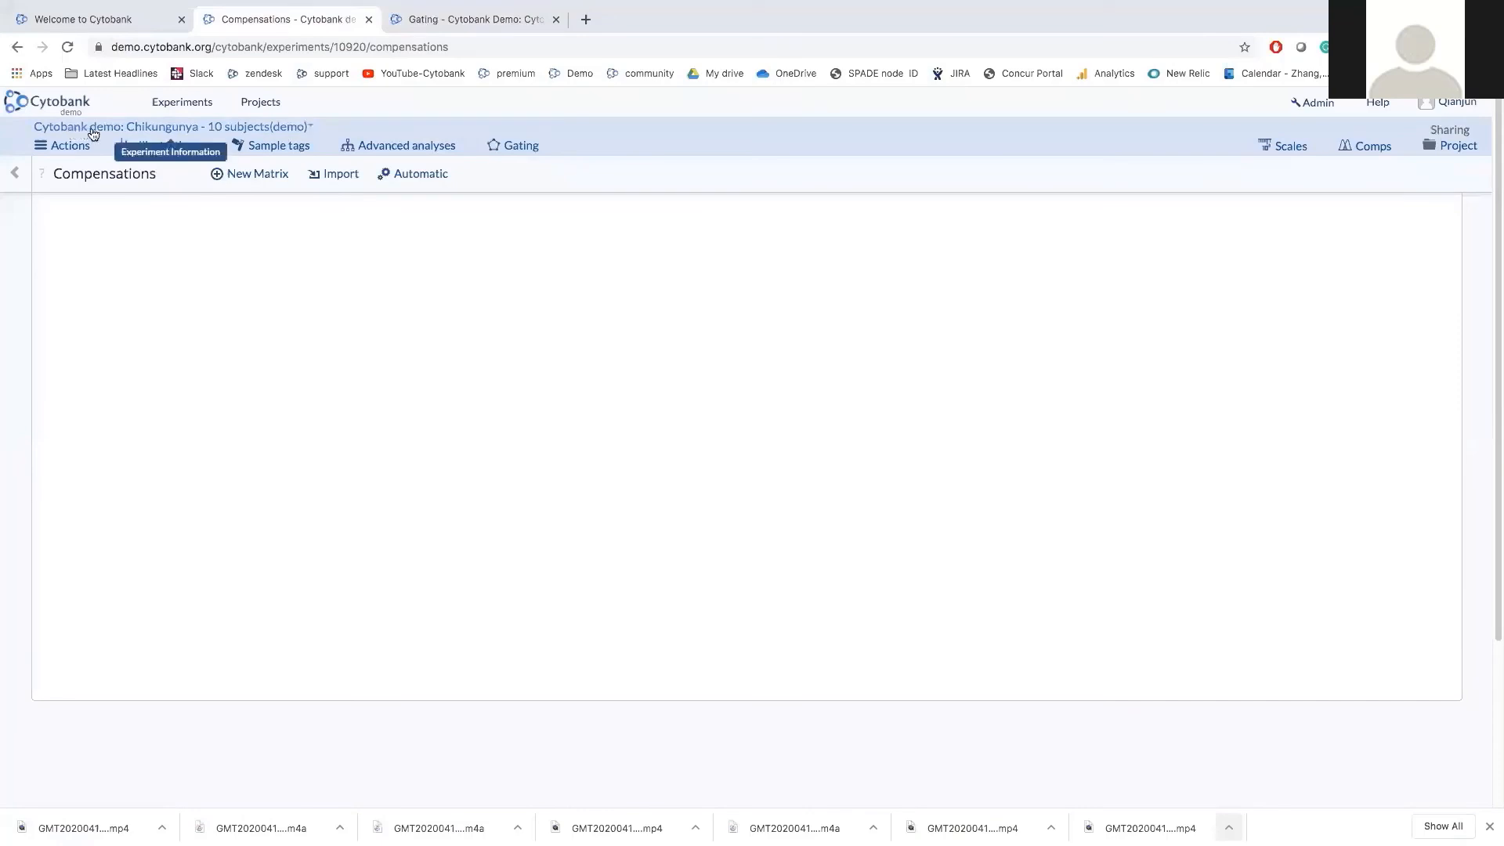
Open Chikungunya gating, inspect the Single cells, Viable and CD45+ gates, then start Import Gates.
left_click(521, 149)
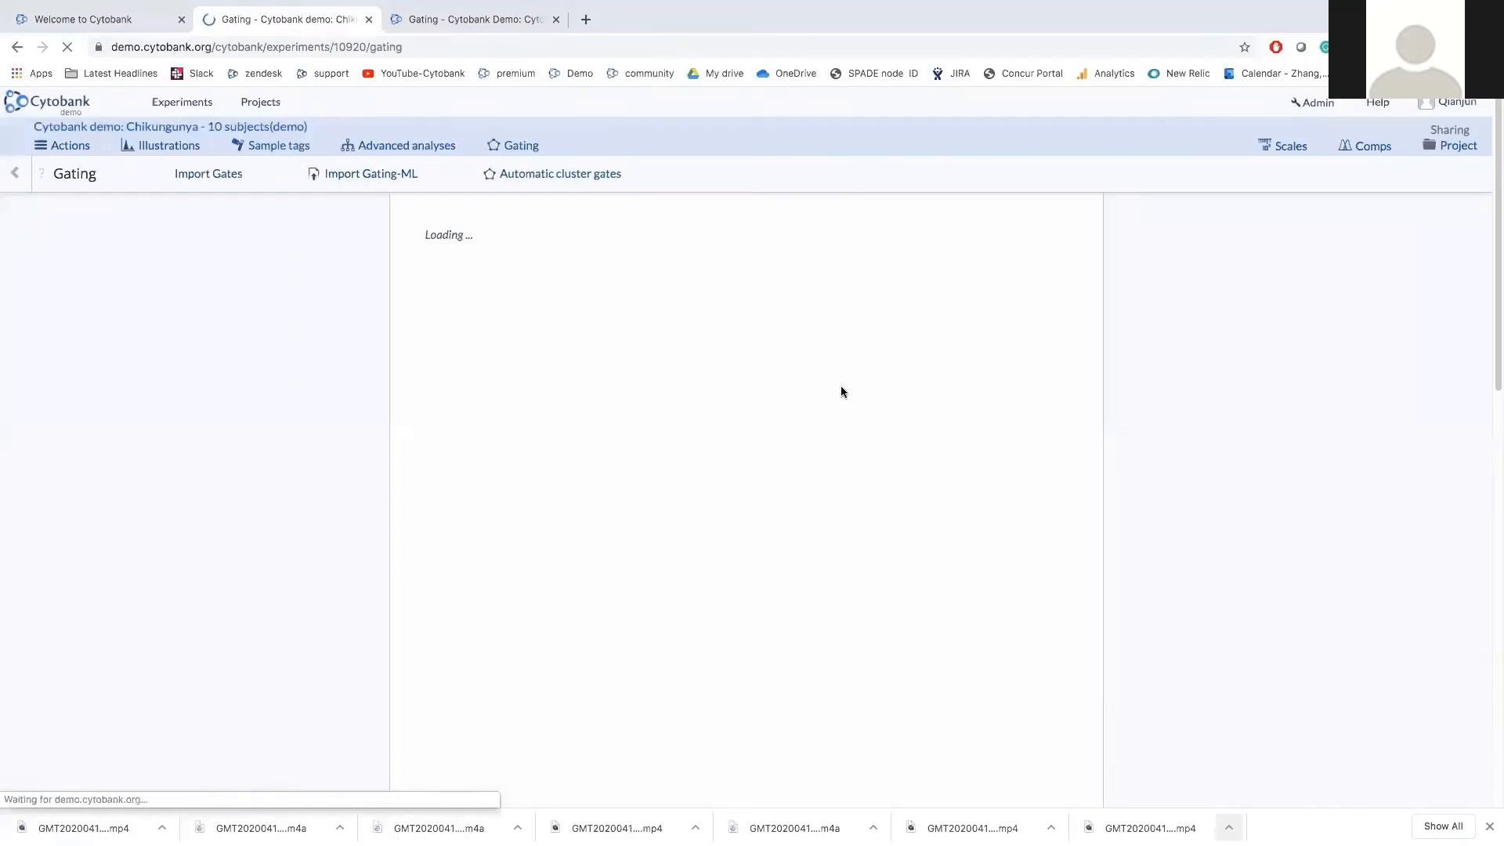
left_click(979, 289)
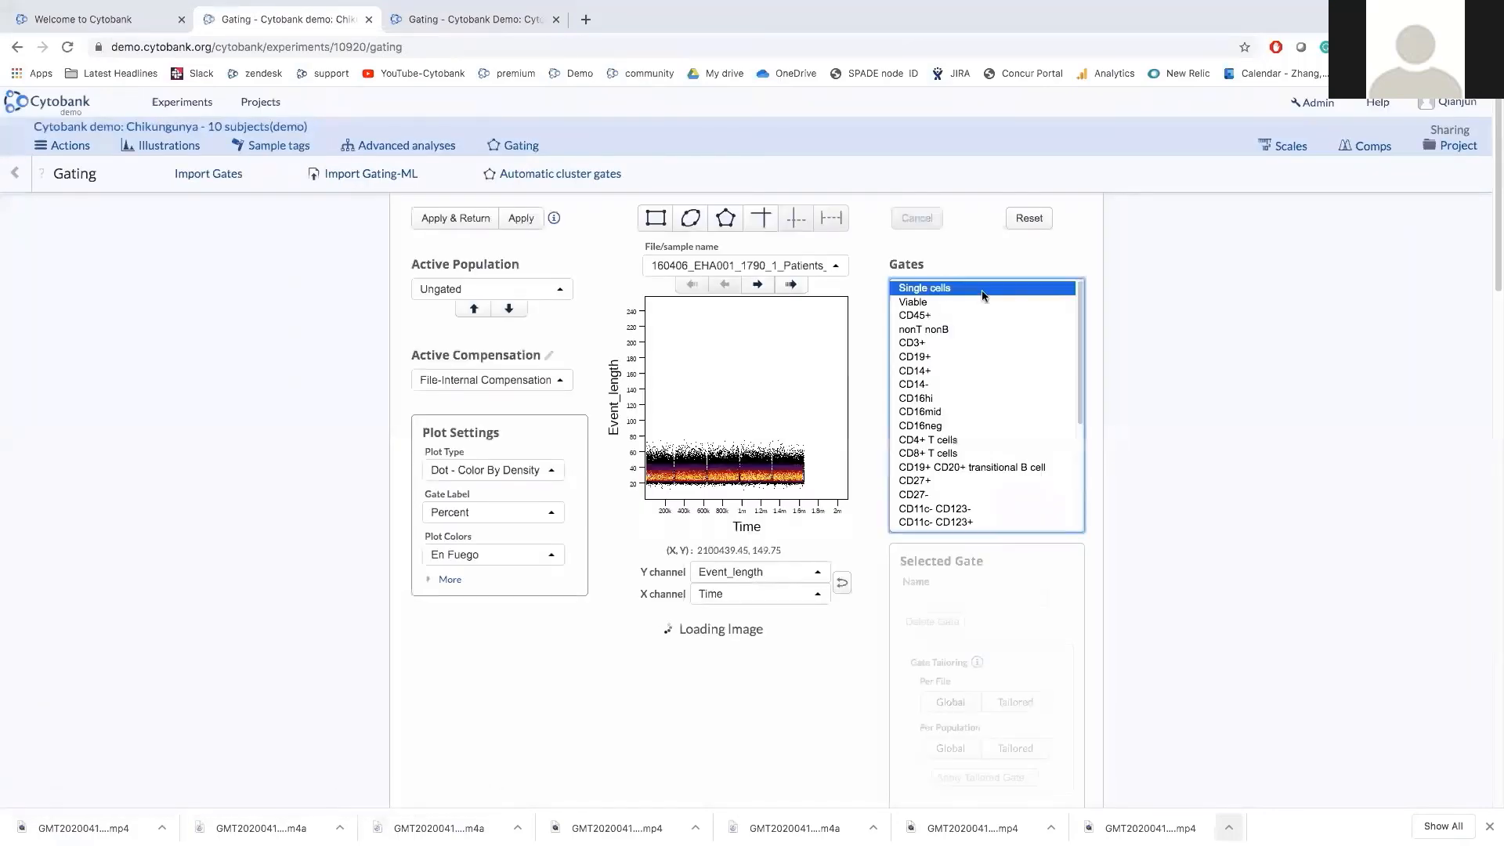
left_click(938, 304)
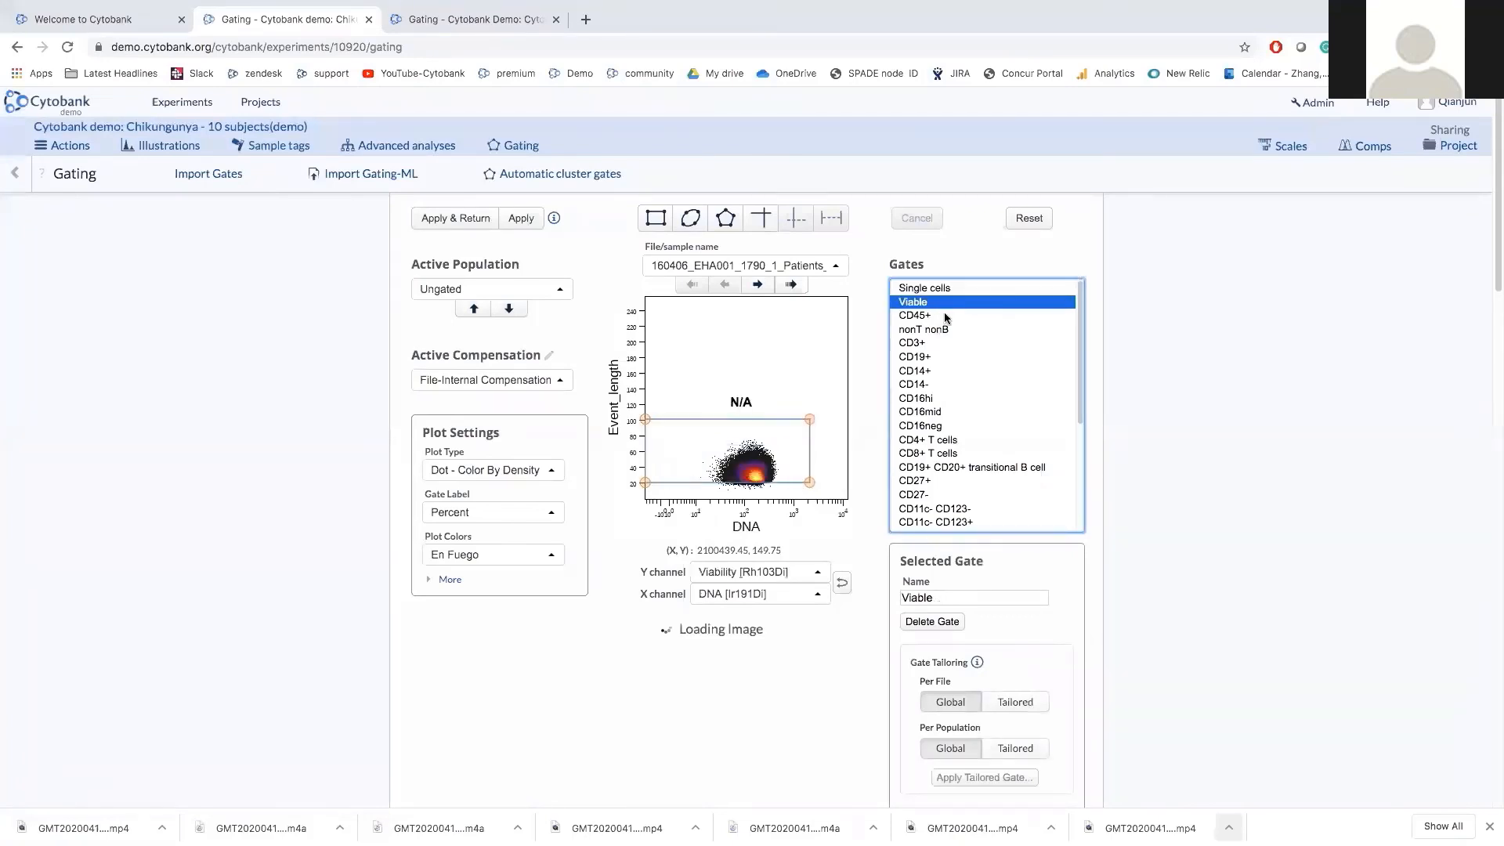
left_click(940, 316)
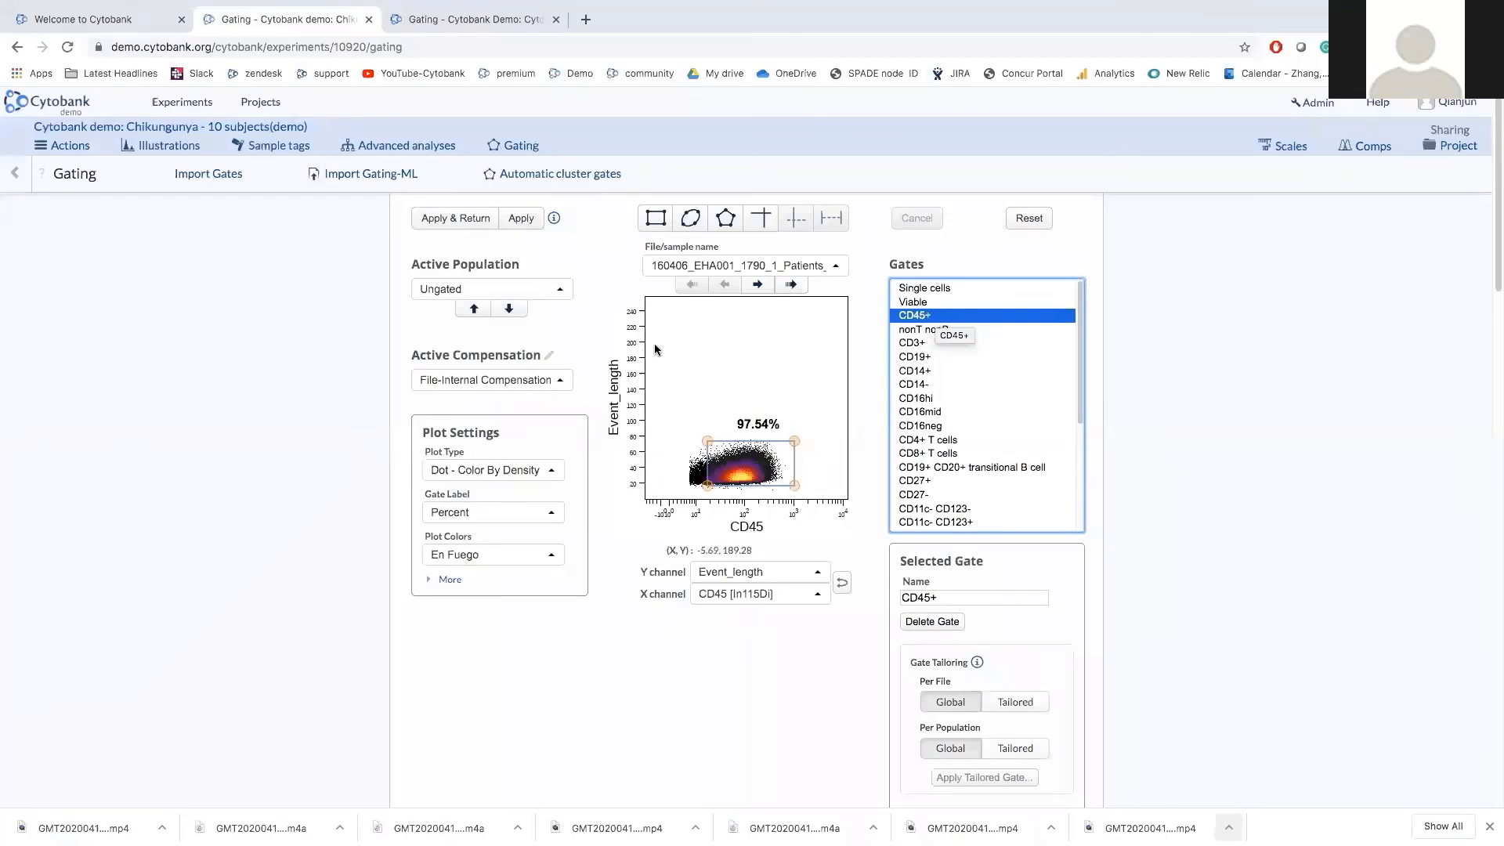
left_click(349, 348)
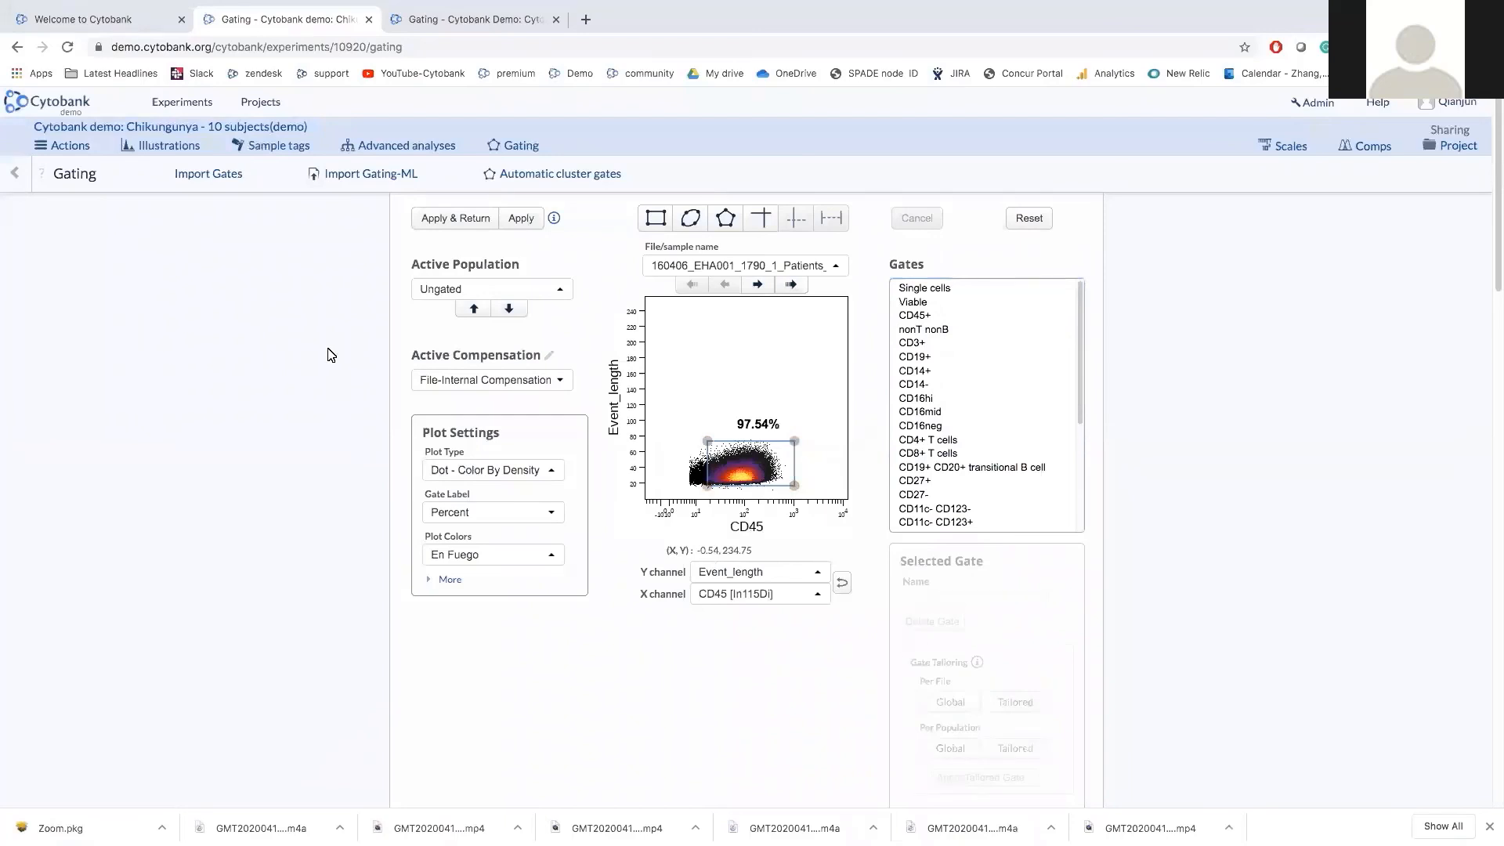
left_click(210, 179)
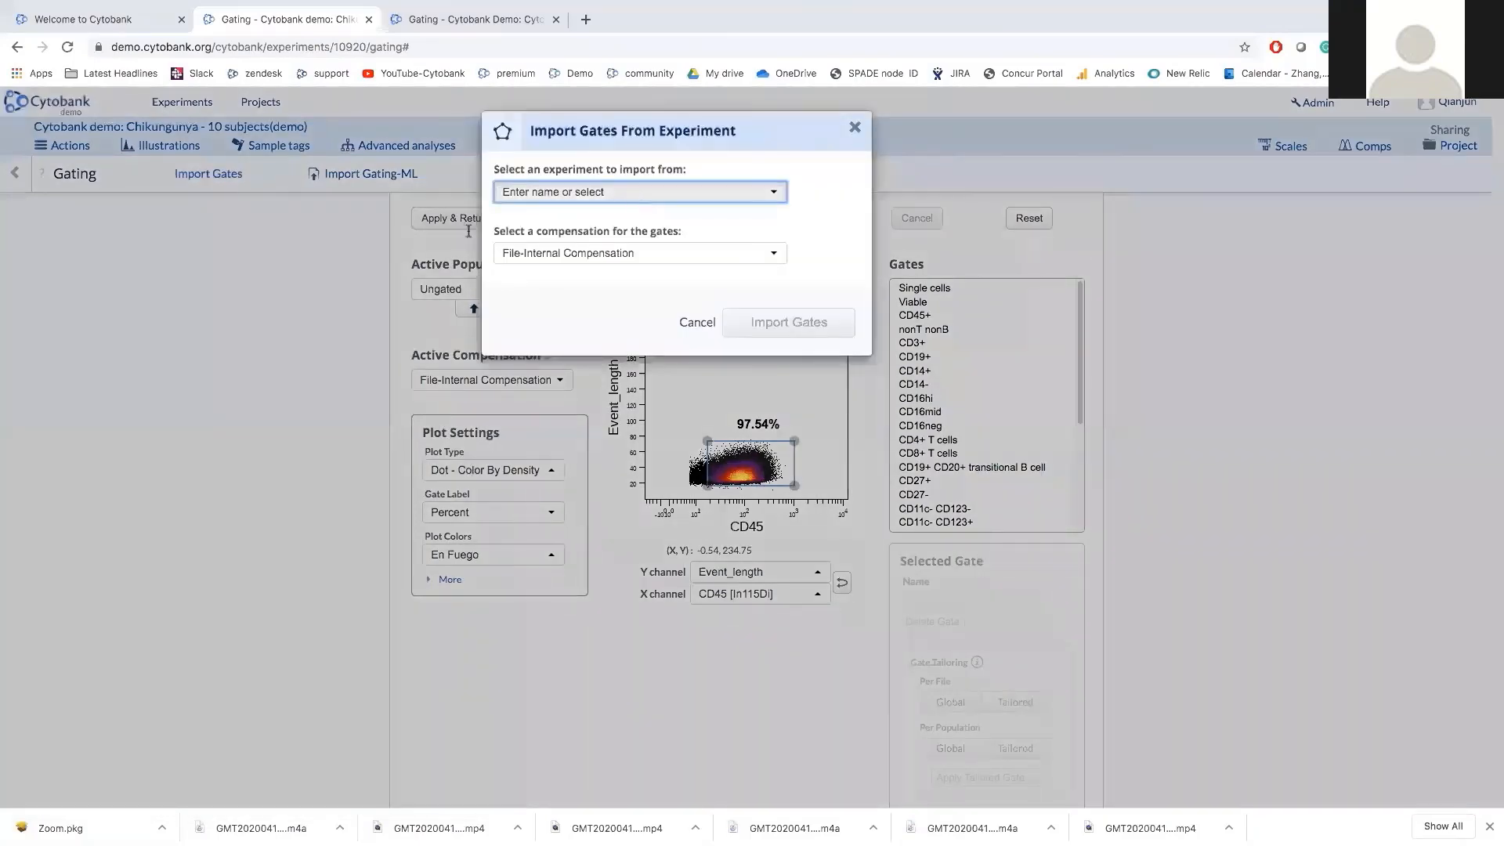
Search 'cit' in Import Gates and cancel, then open and close the Gating-ML import dialog.
left_click(632, 196)
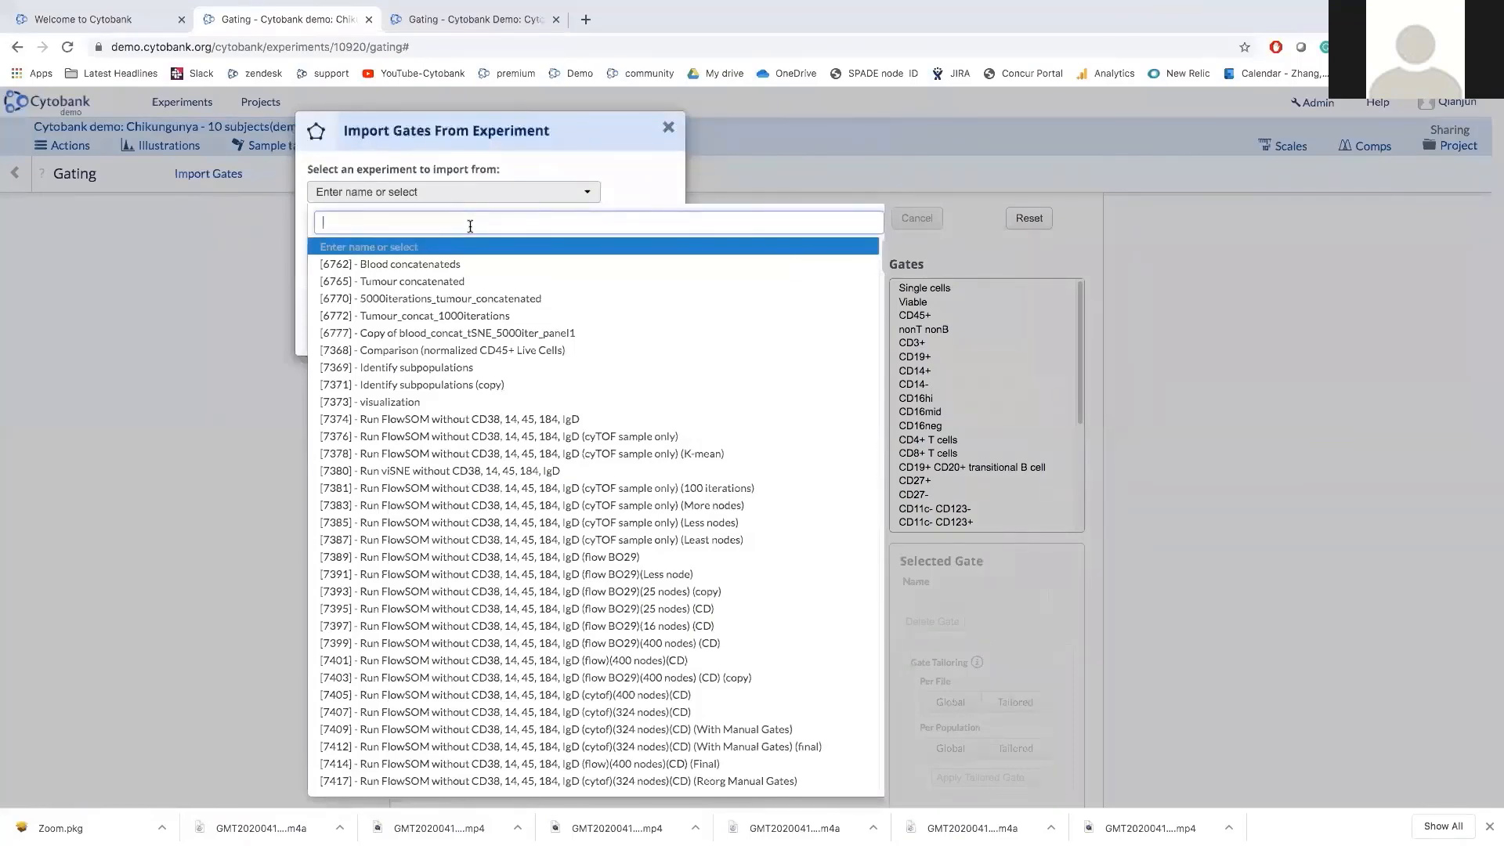
type("cit")
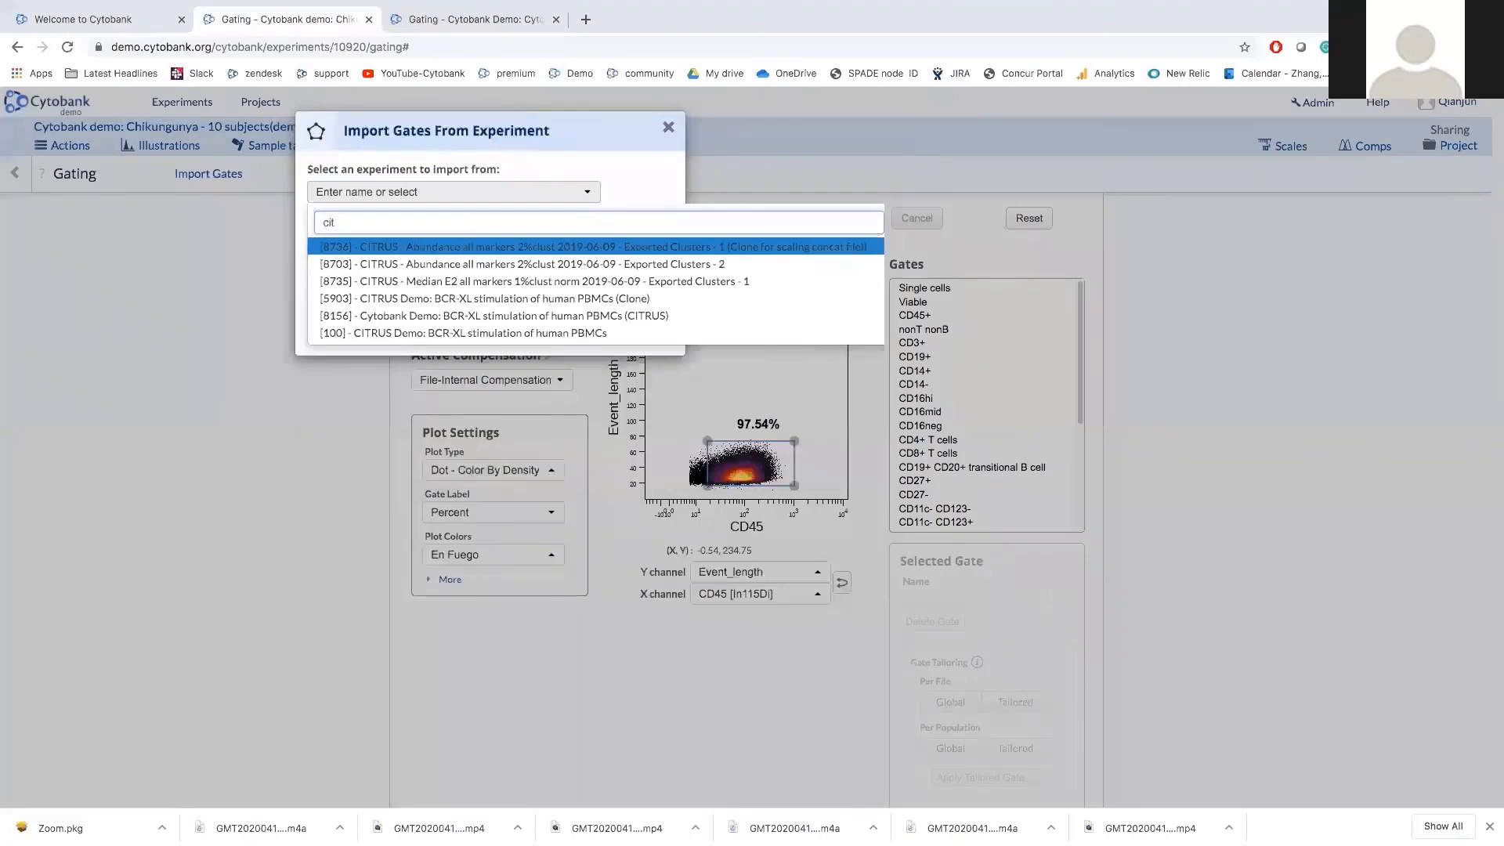
left_click(250, 299)
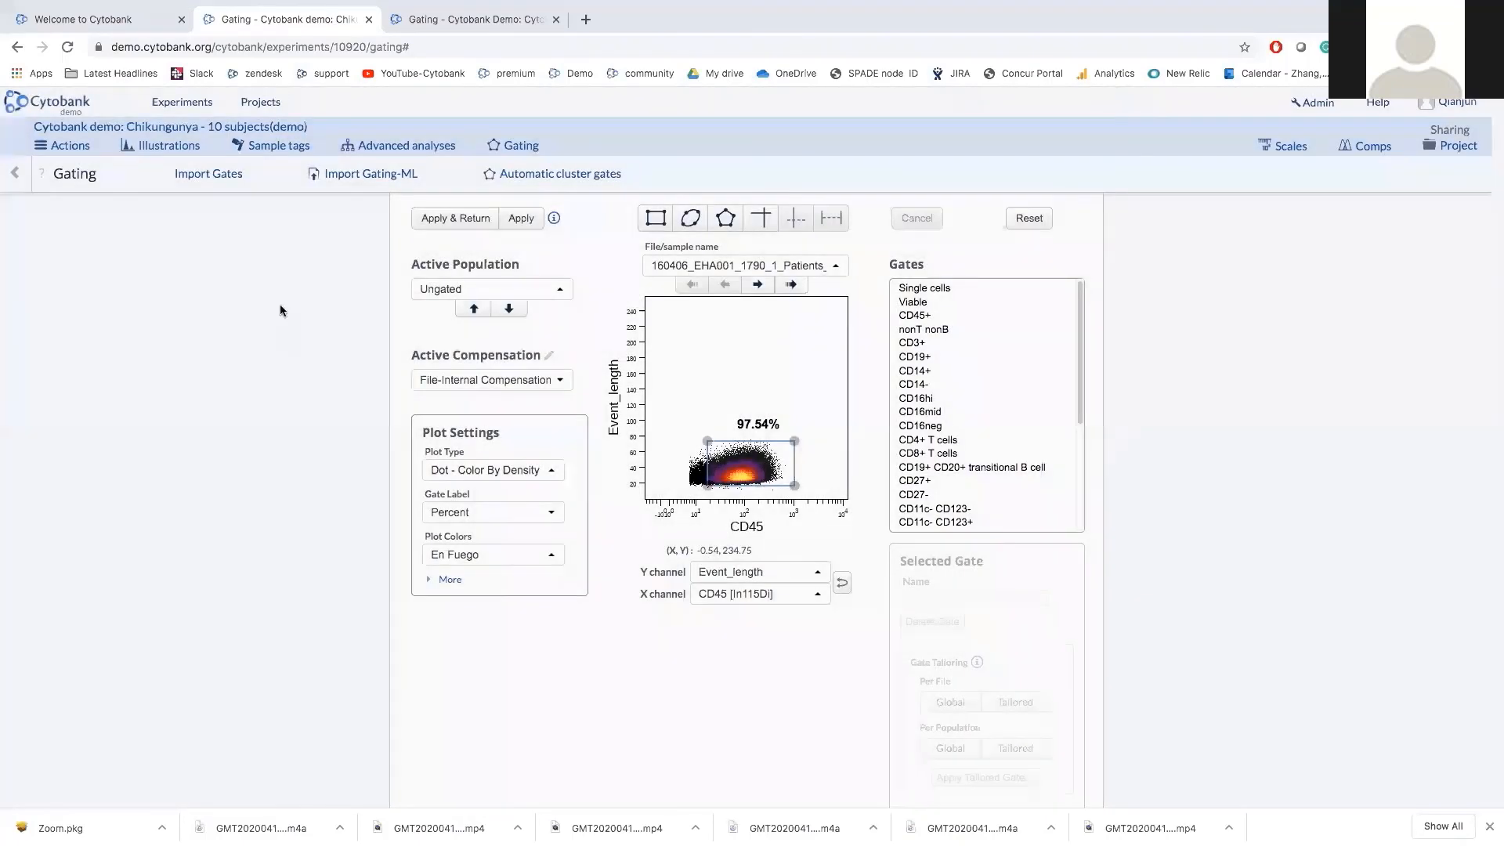
left_click(374, 176)
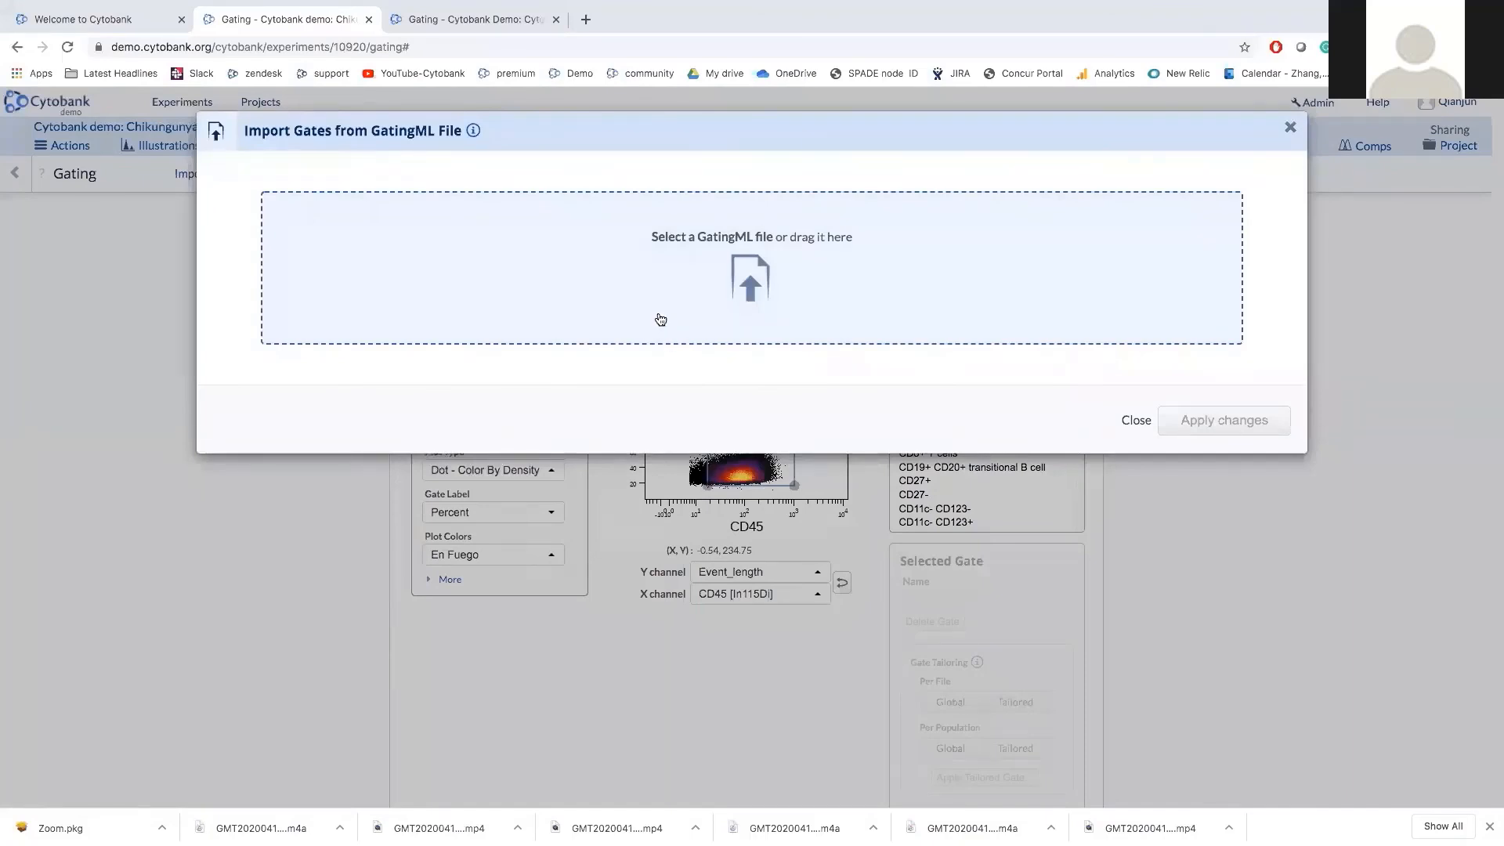
left_click(1134, 420)
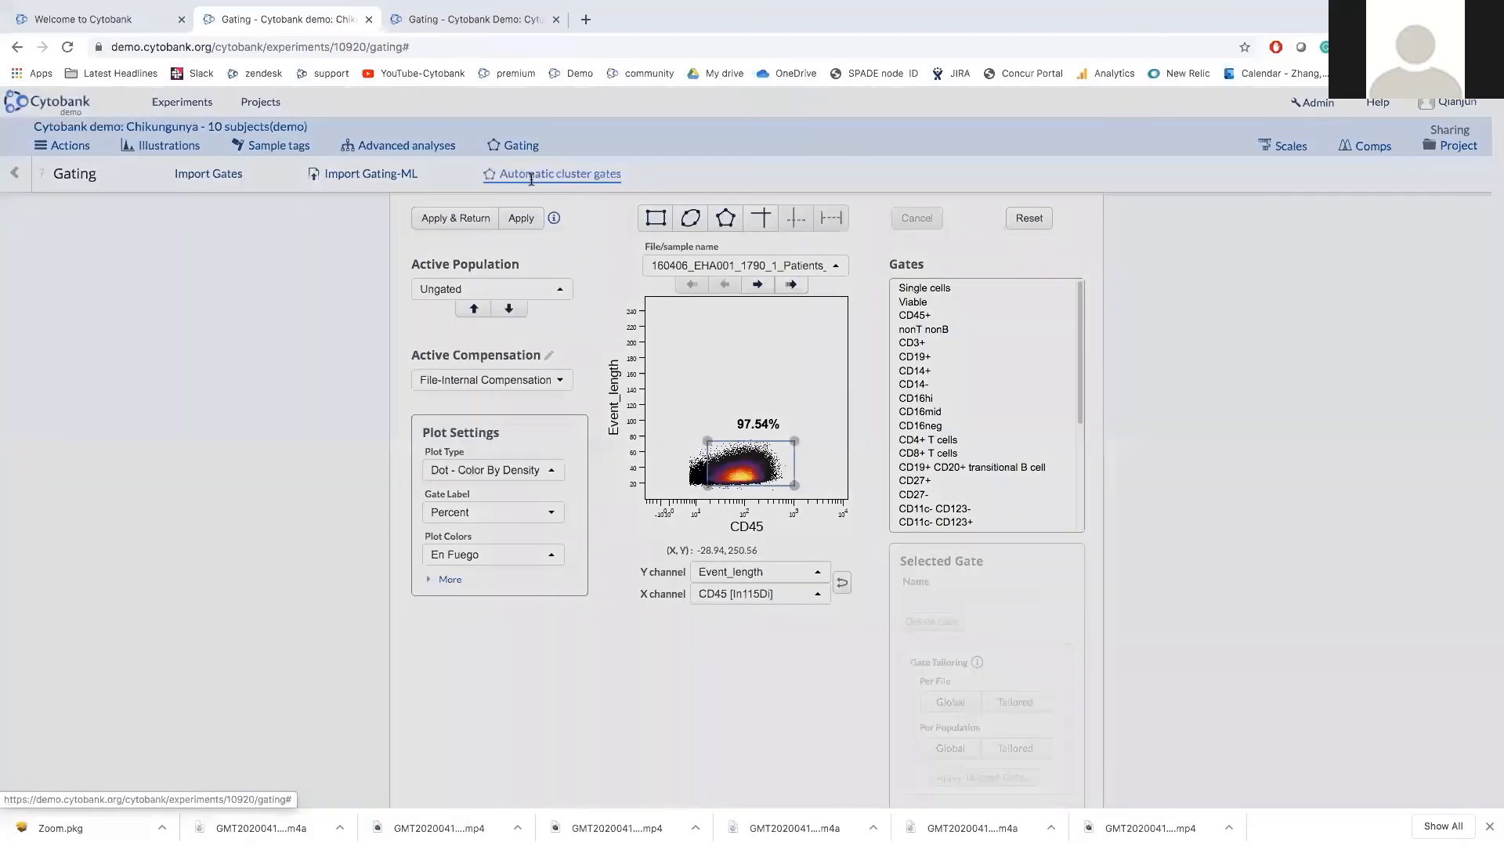
Browse the Automatic cluster gates channel list, close it without adding gates, and Apply & Return.
left_click(531, 174)
left_click(552, 194)
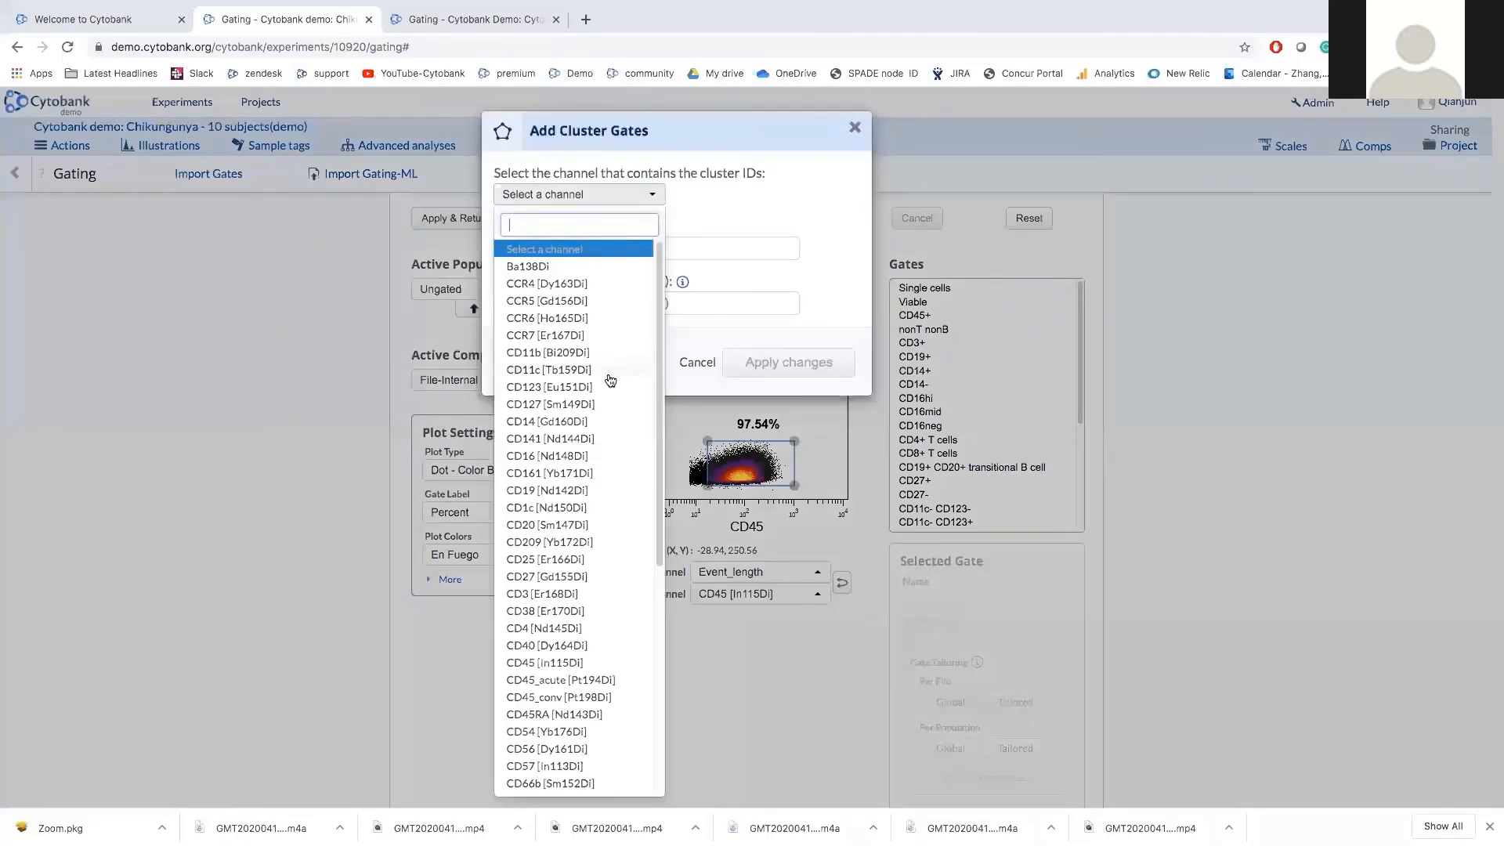
scroll(610, 381, "down", 5)
scroll(610, 381, "up", 5)
left_click(702, 202)
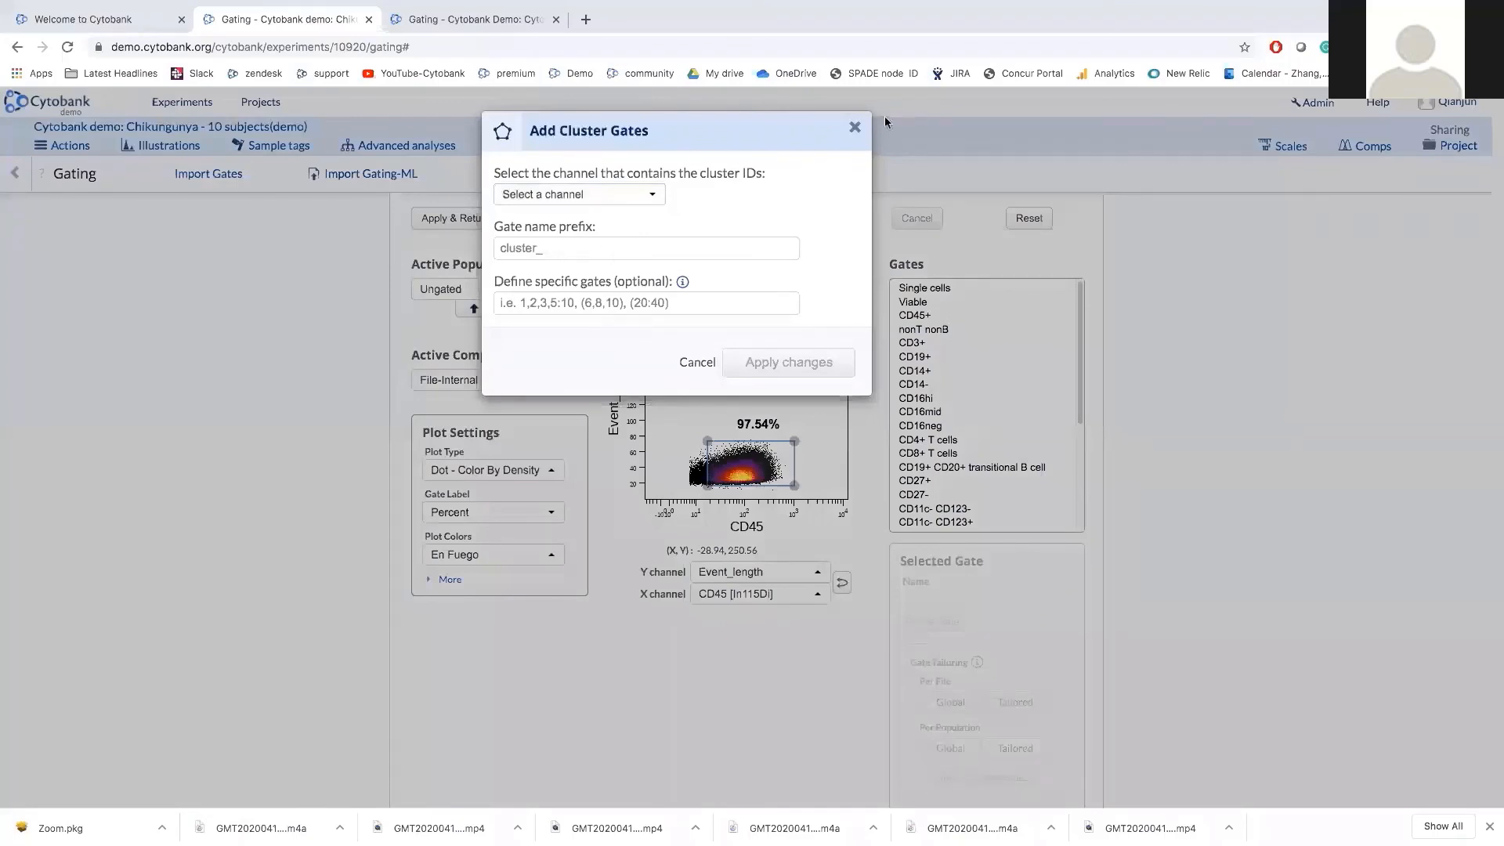
left_click(855, 127)
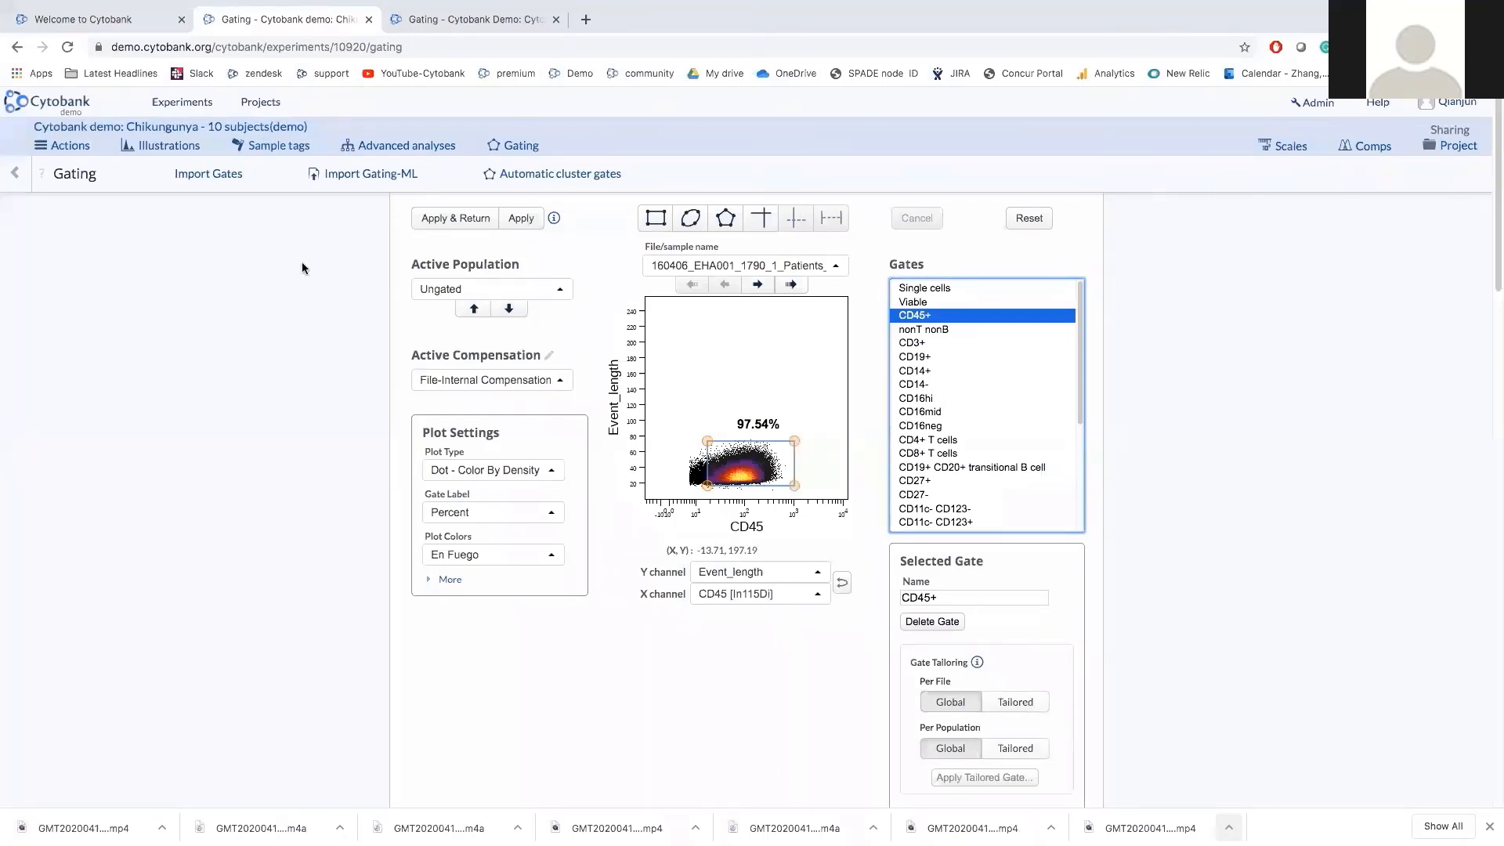
left_click(442, 218)
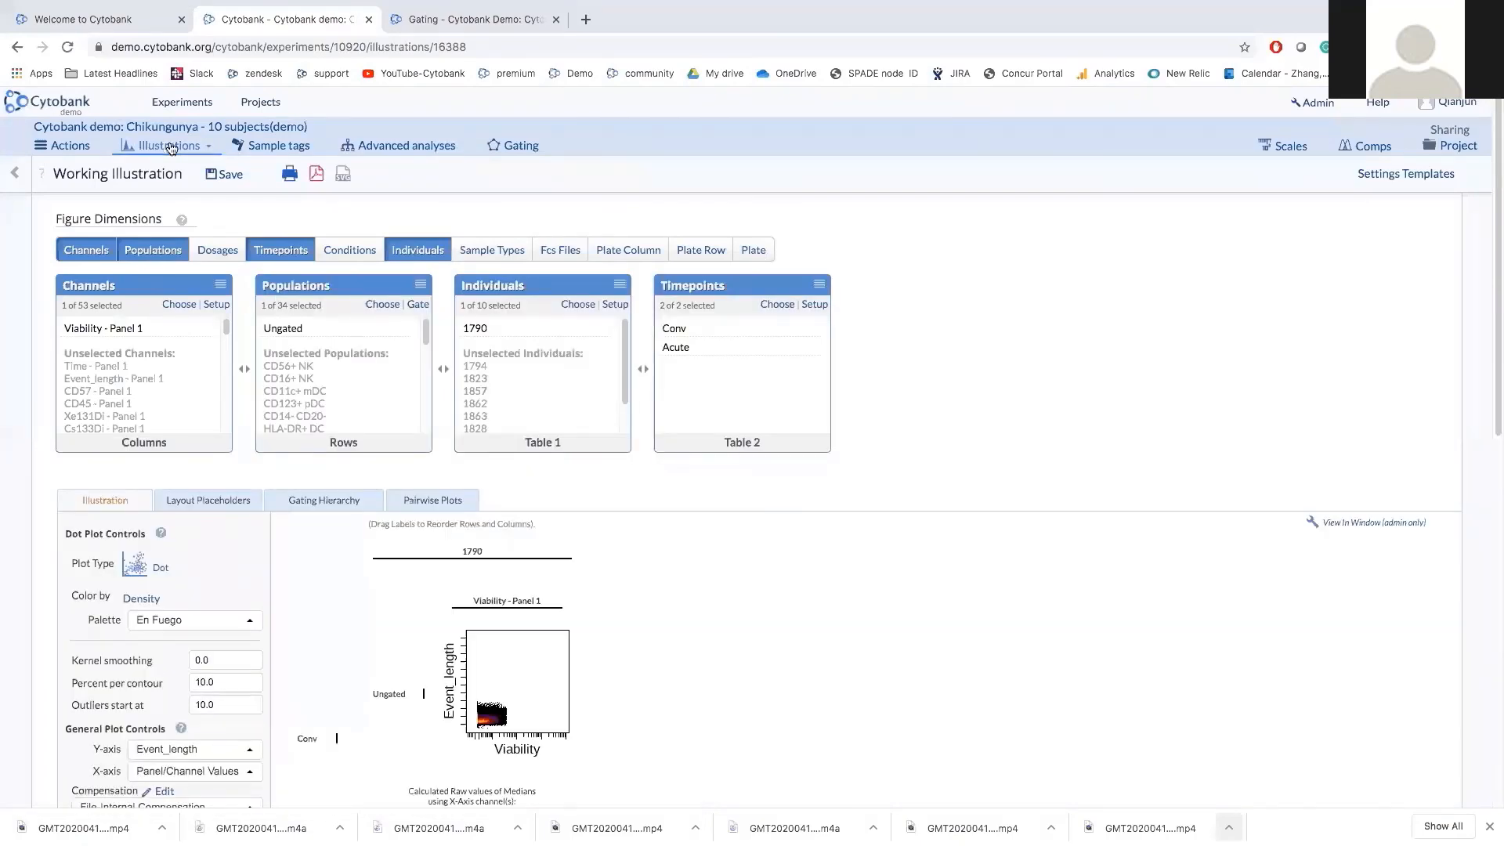
Toggle the Channels dimension off and on, drag it into Columns, then open Sample tags.
left_click(171, 147)
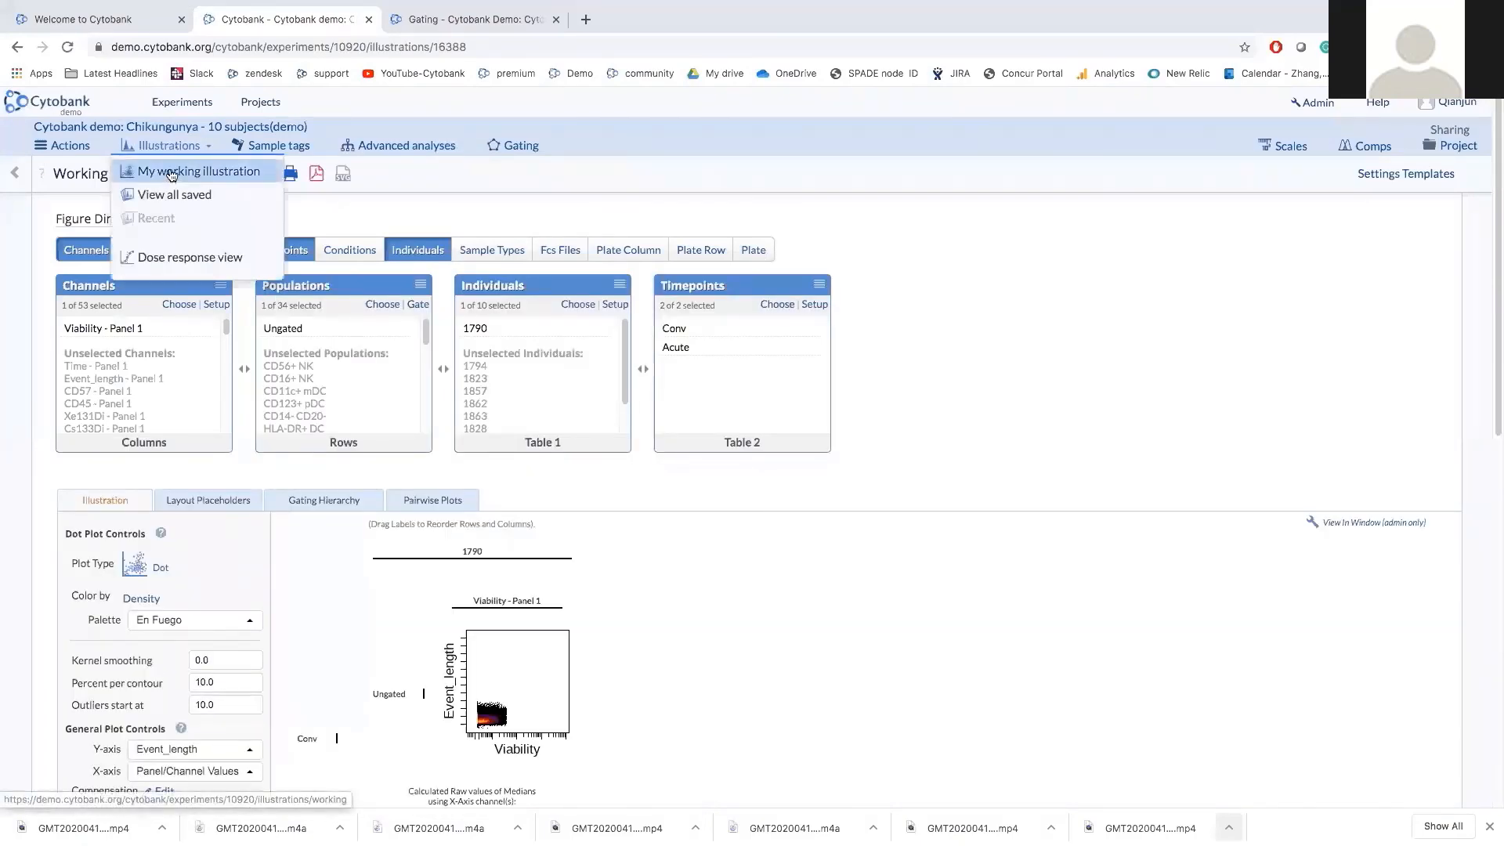
left_click(404, 181)
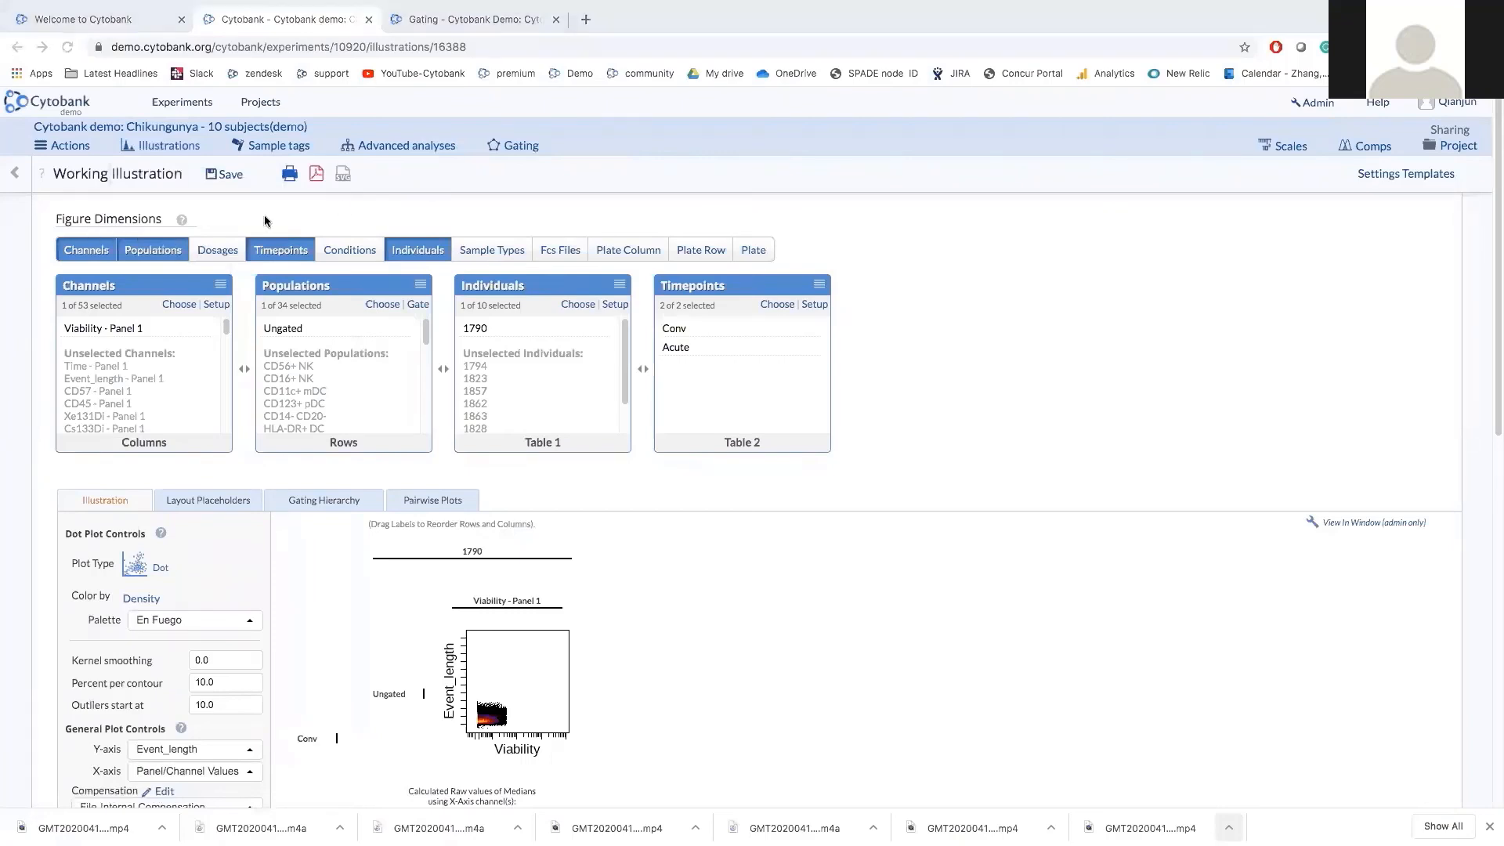
left_click(97, 254)
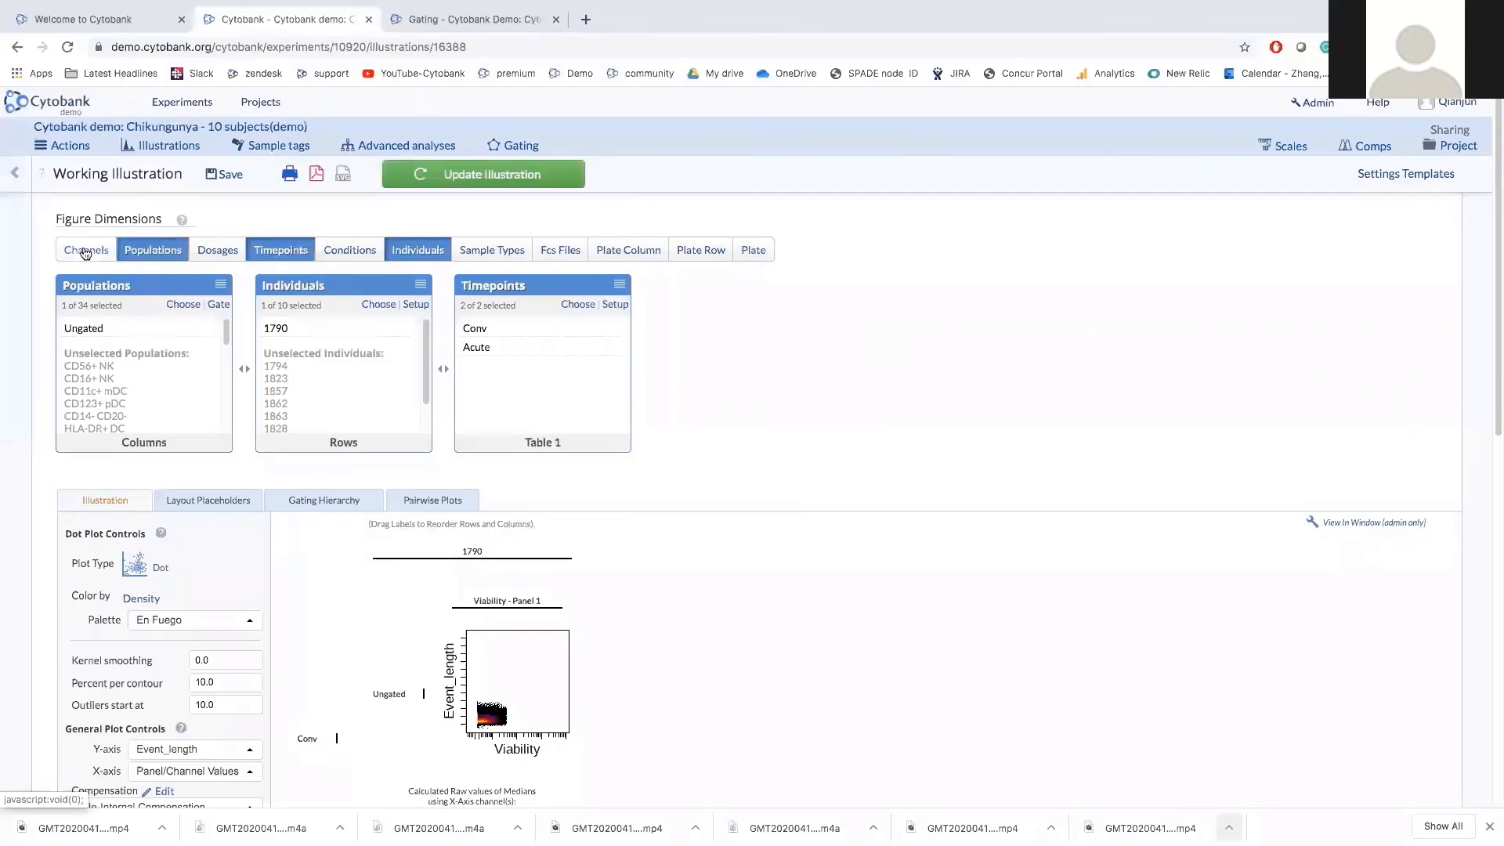
left_click(86, 252)
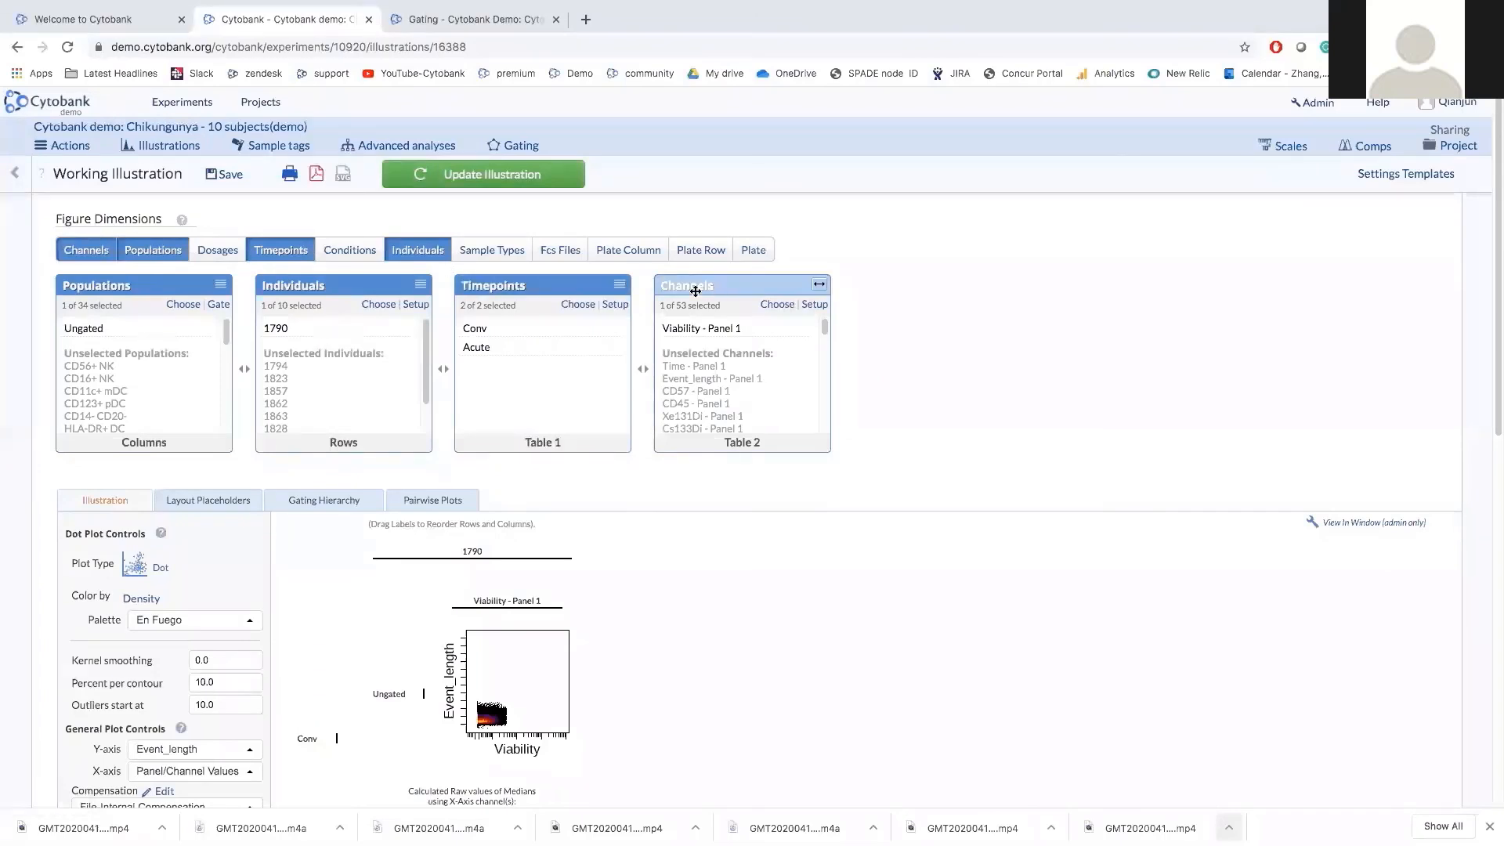
left_click_drag(696, 291, 102, 291)
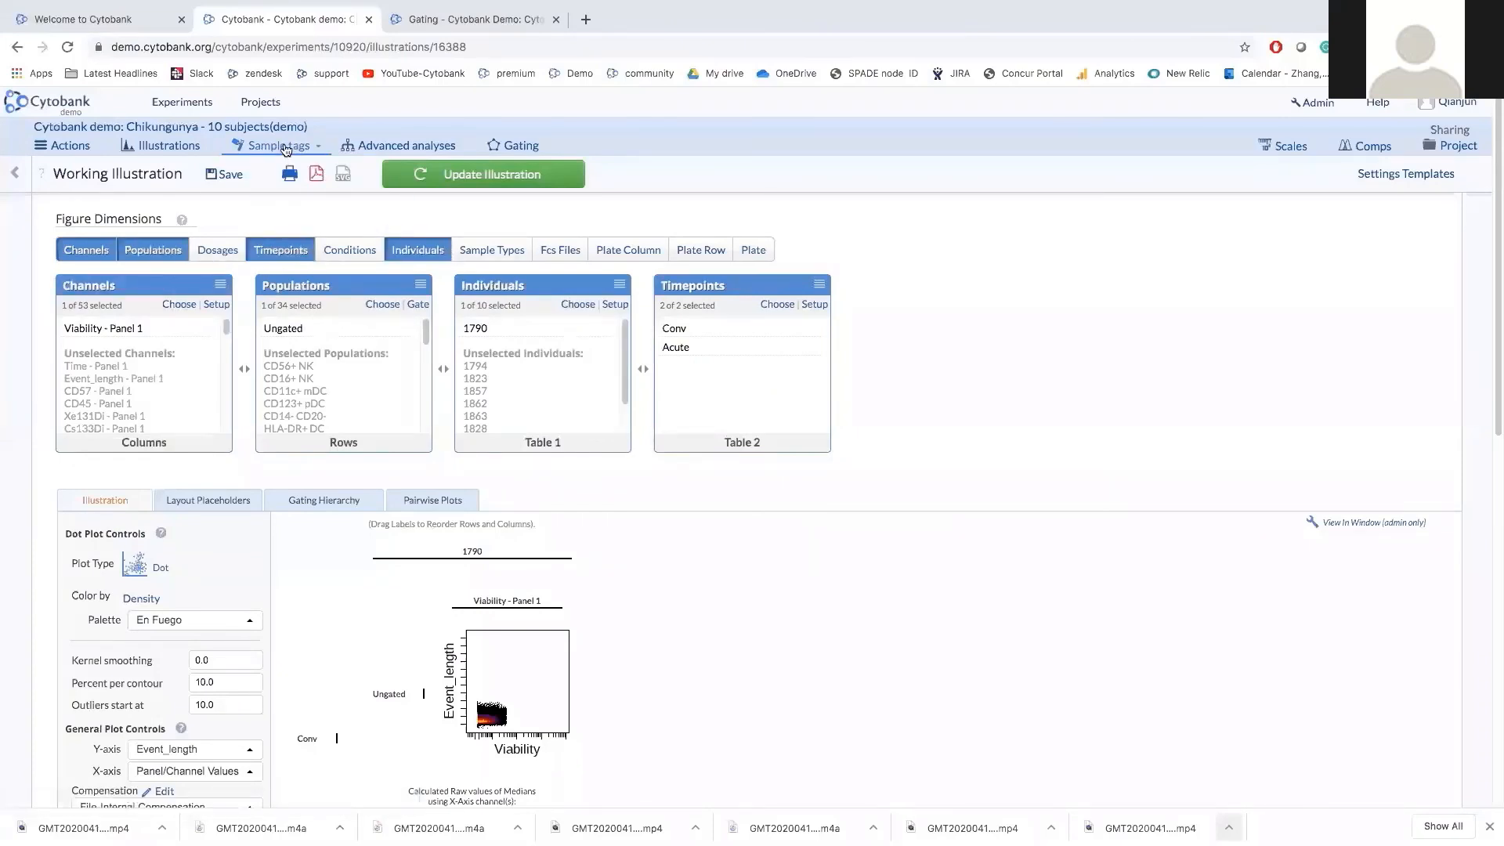
left_click(286, 148)
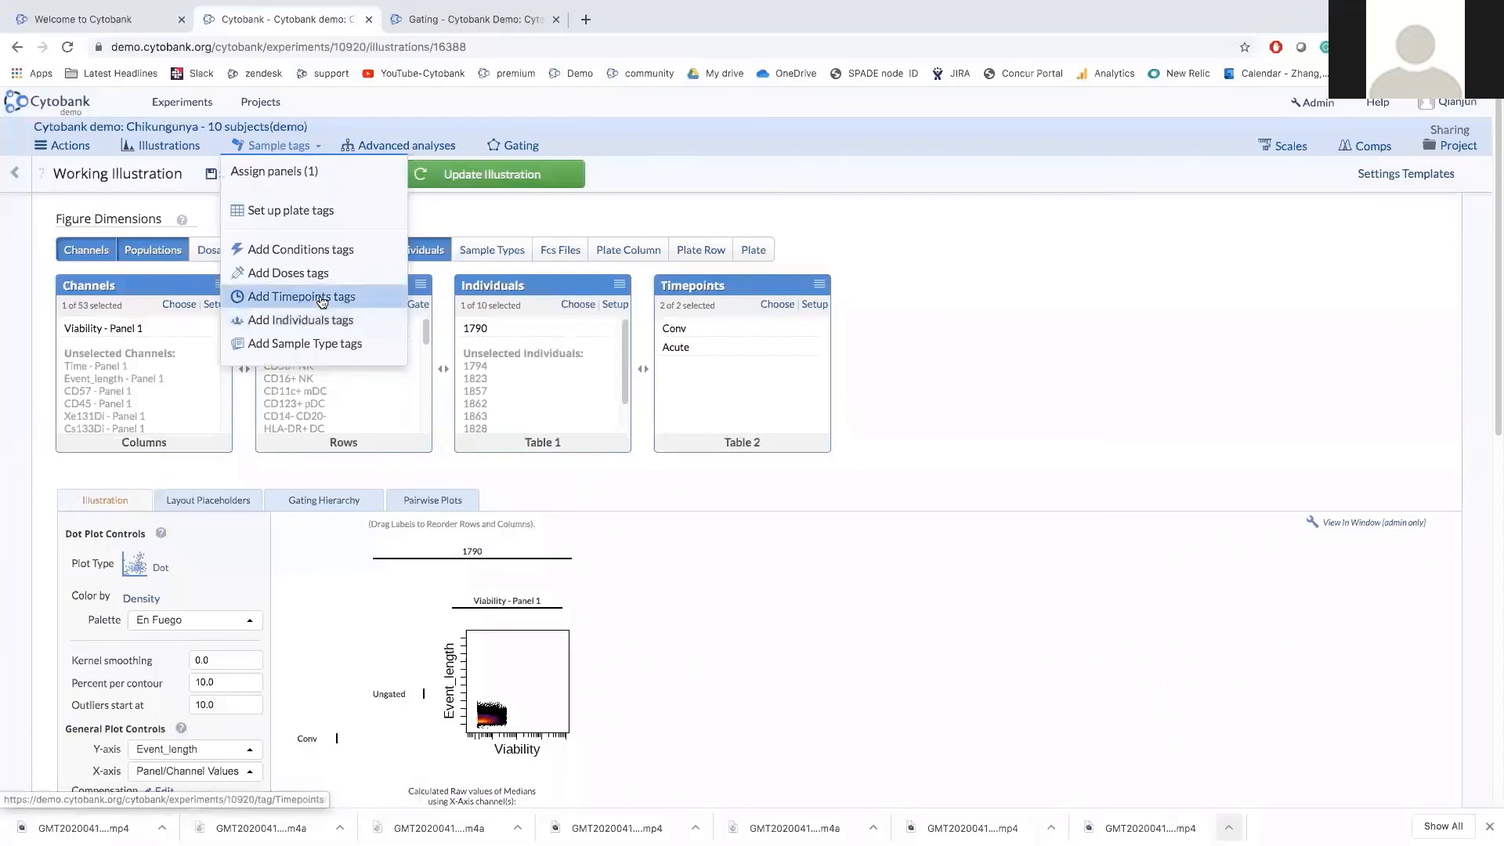
Check the Conv and Acute timepoint tags on the Tag Samples page, then close it.
left_click(321, 299)
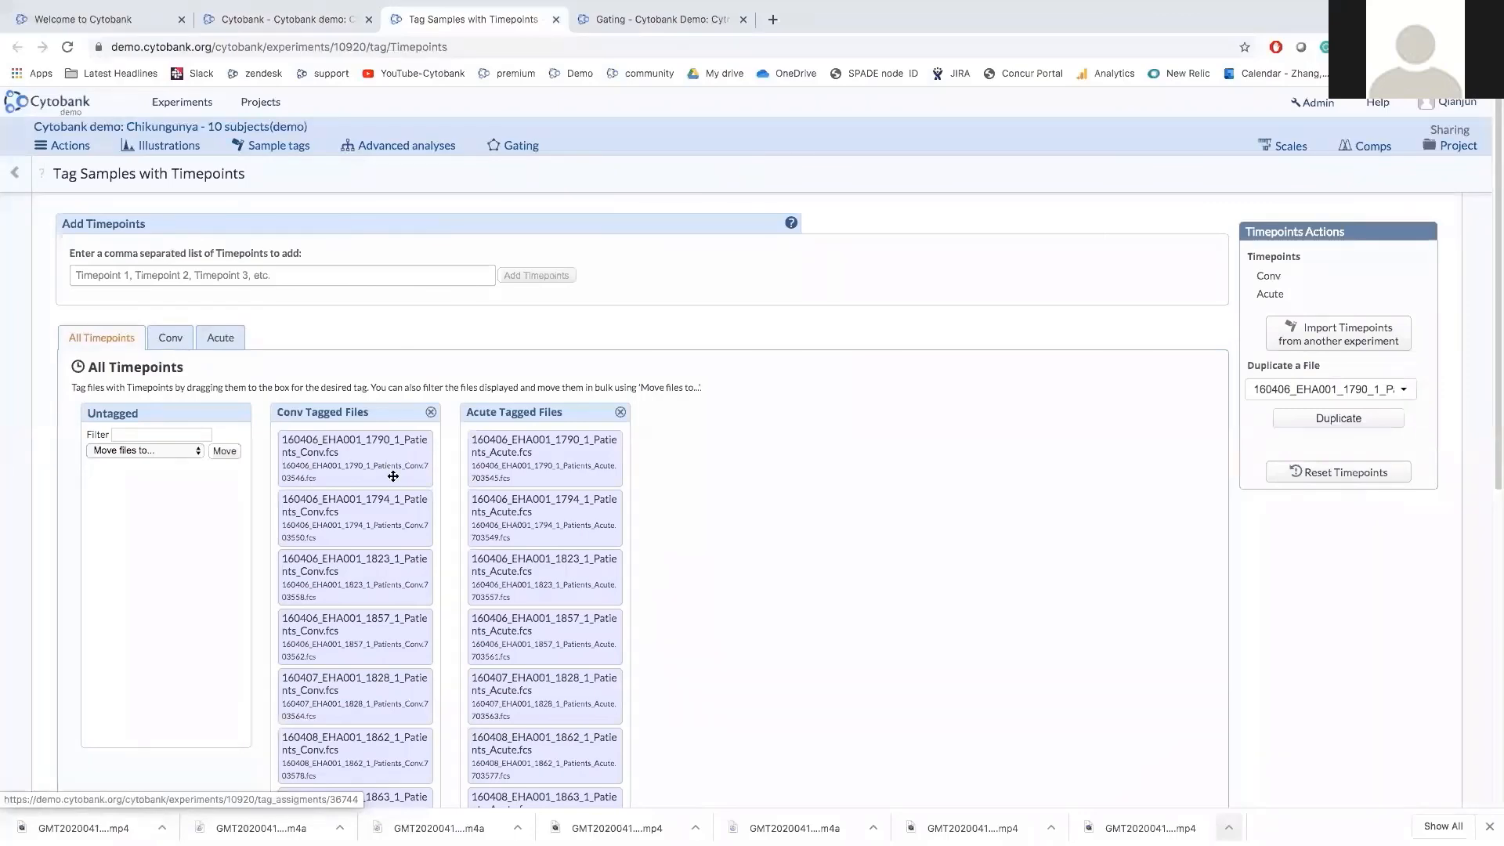
scroll(601, 682, "down", 3)
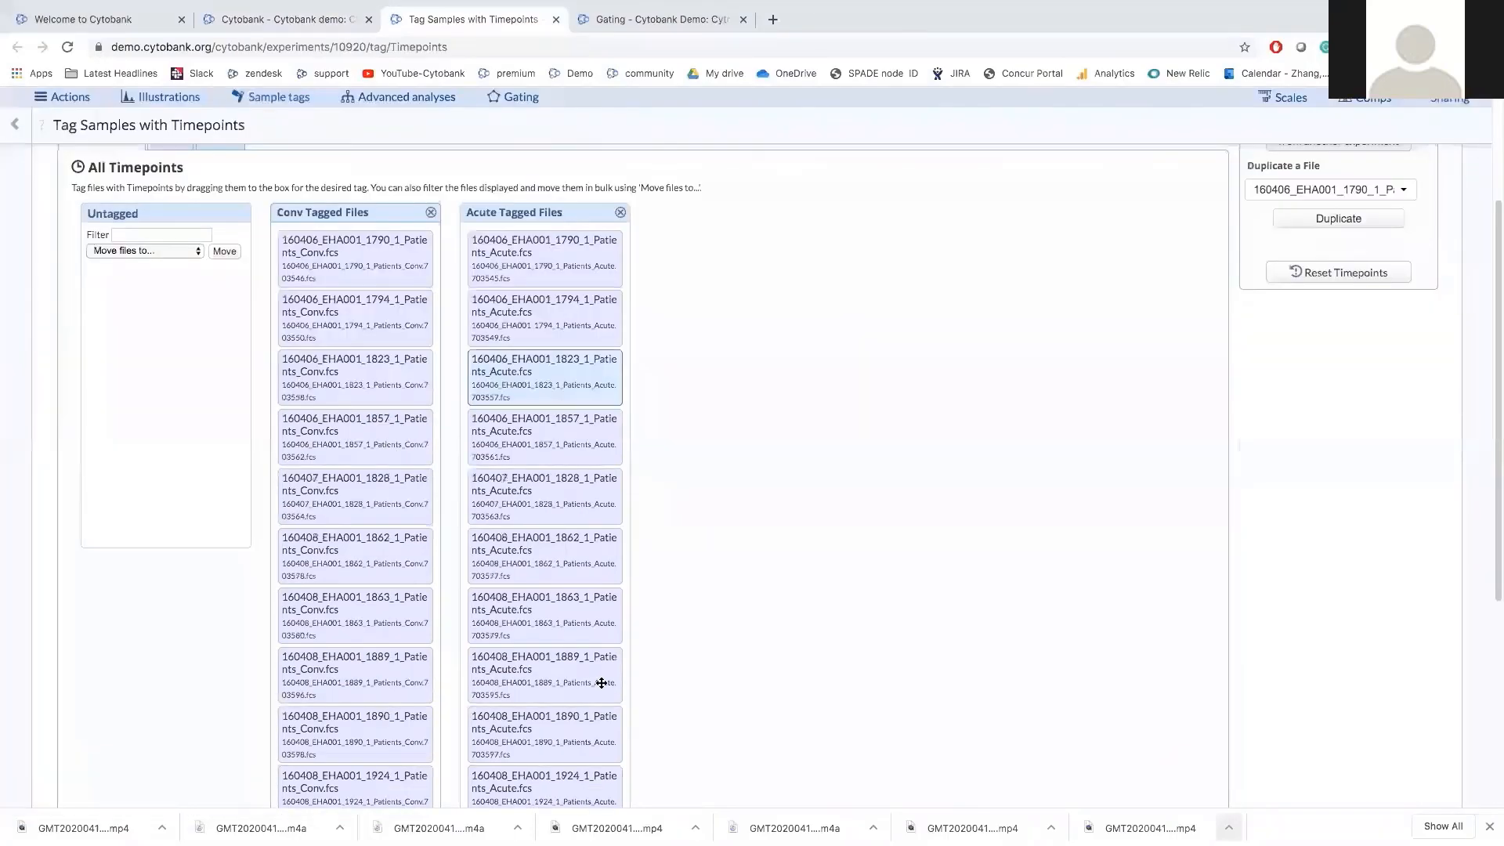
scroll(530, 492, "up", 1)
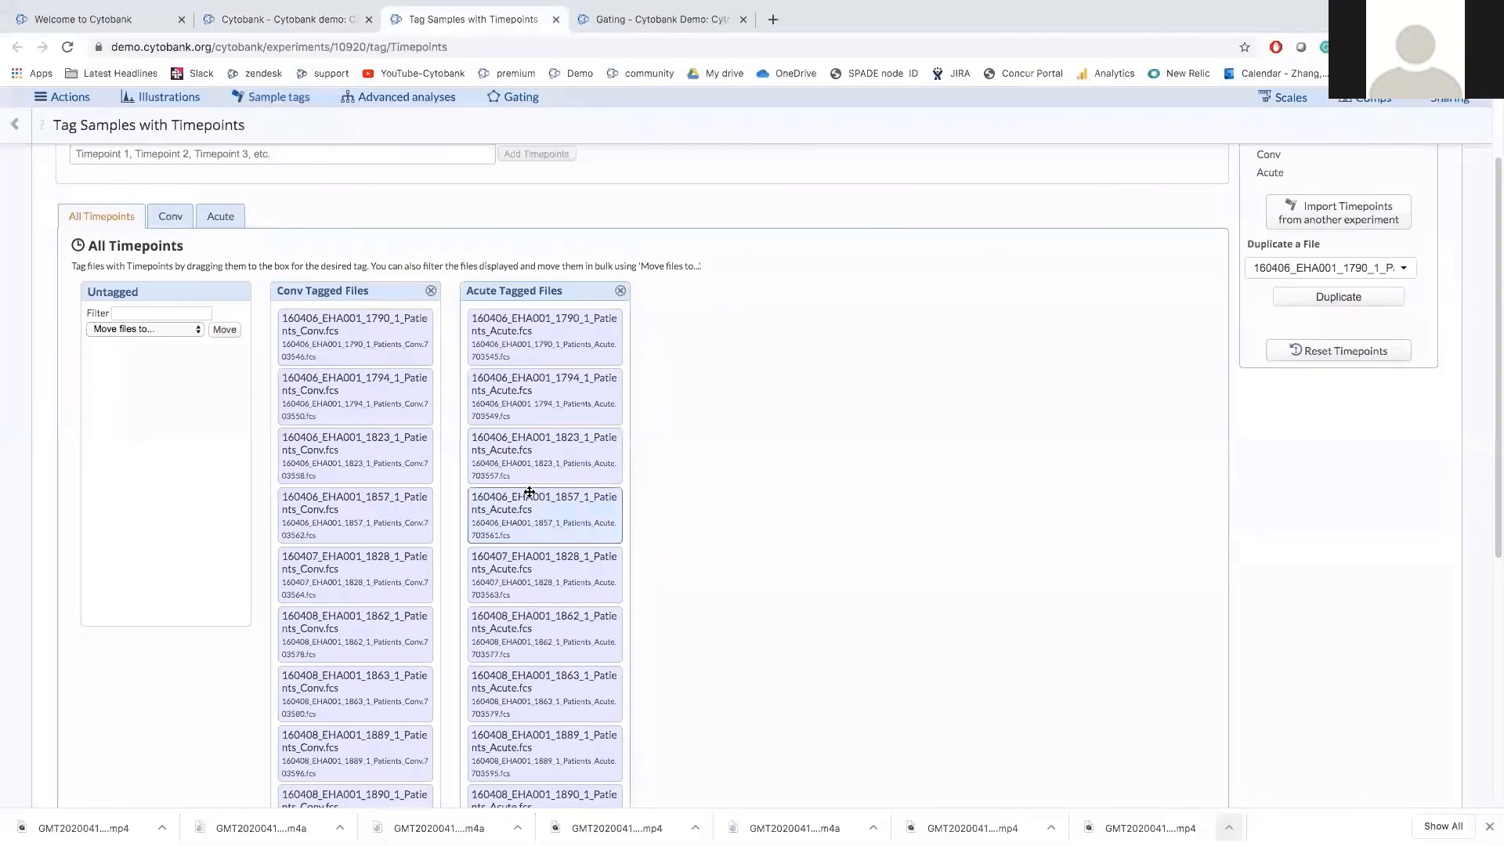
scroll(530, 492, "up", 2)
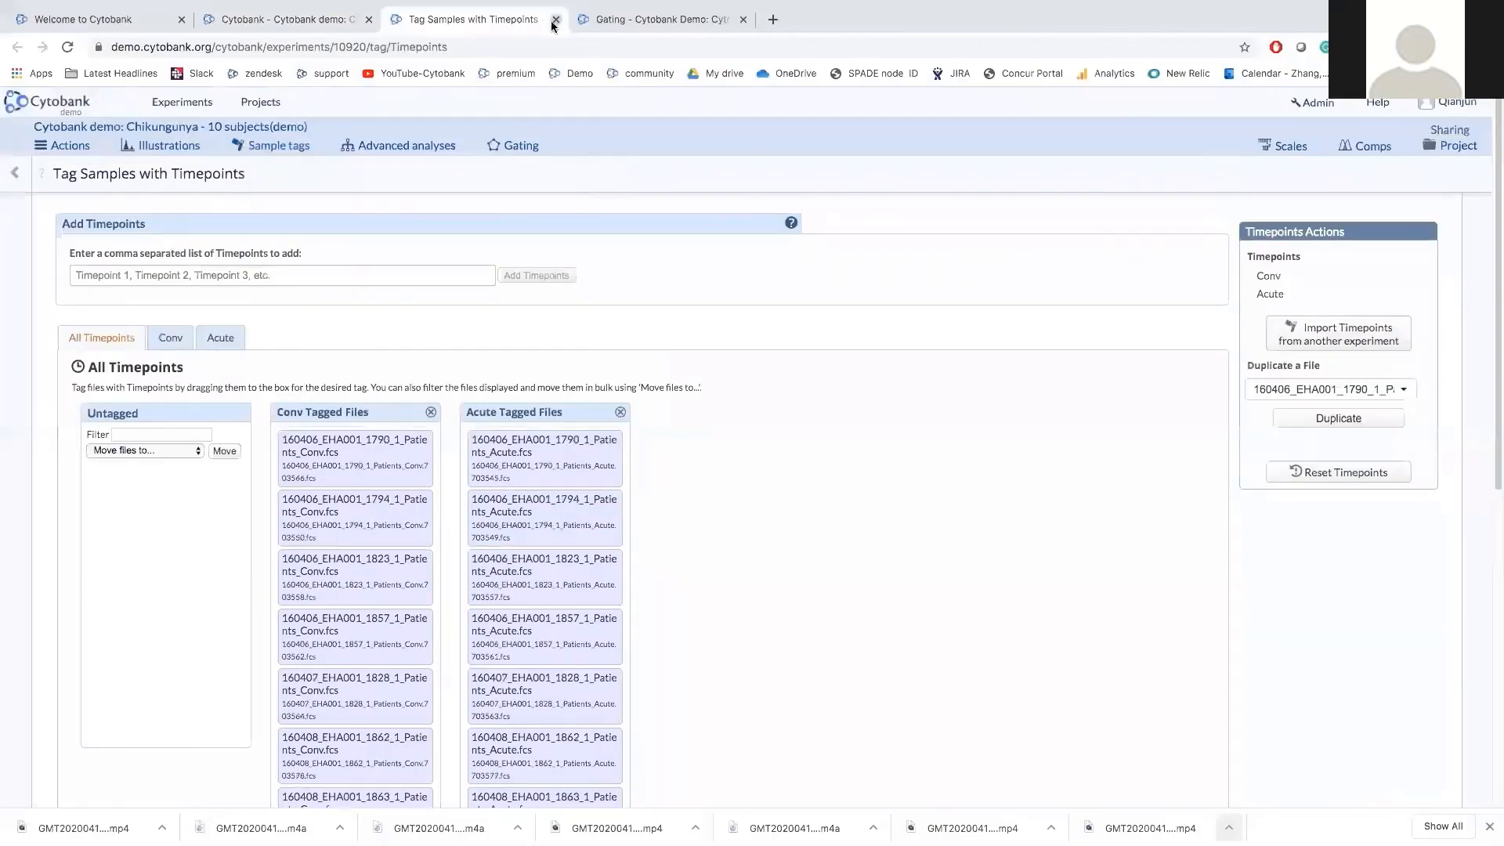
left_click(555, 20)
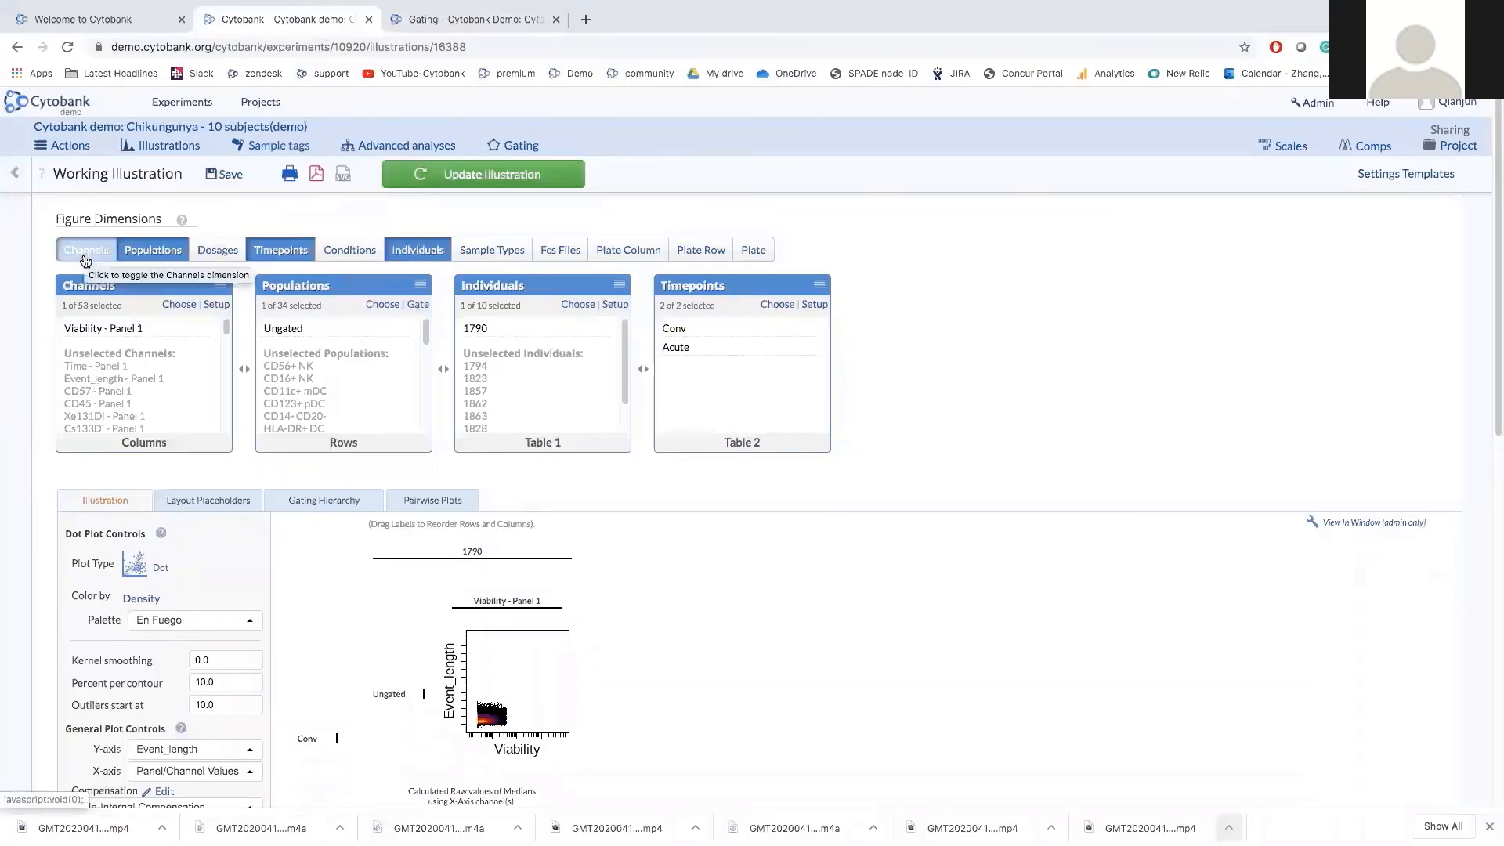
Replace the Viability channel with all 29 CD channels, filtered by 'cd'.
left_click(180, 304)
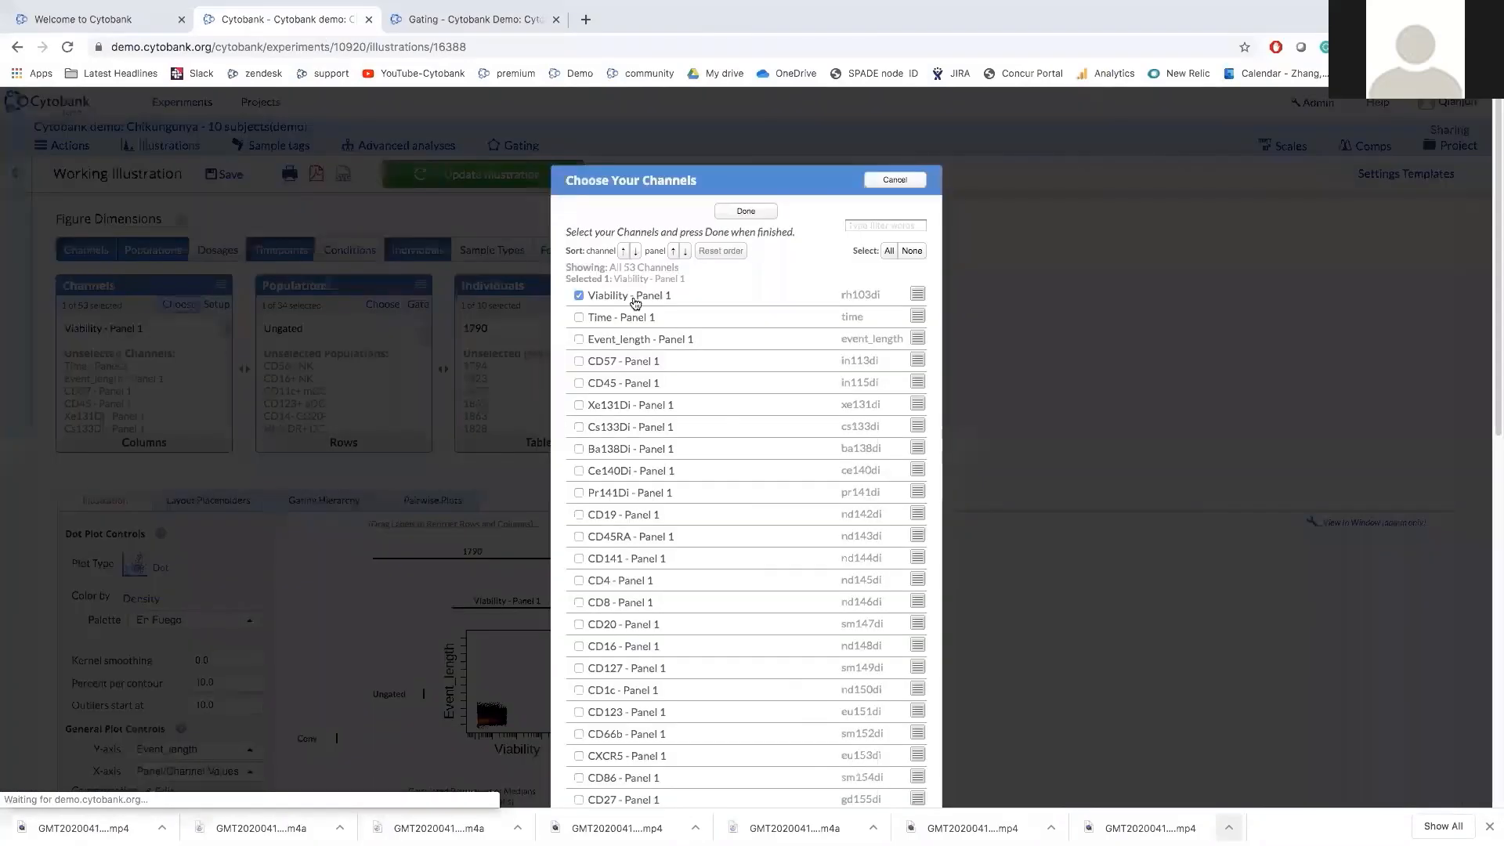
left_click(634, 301)
left_click(865, 227)
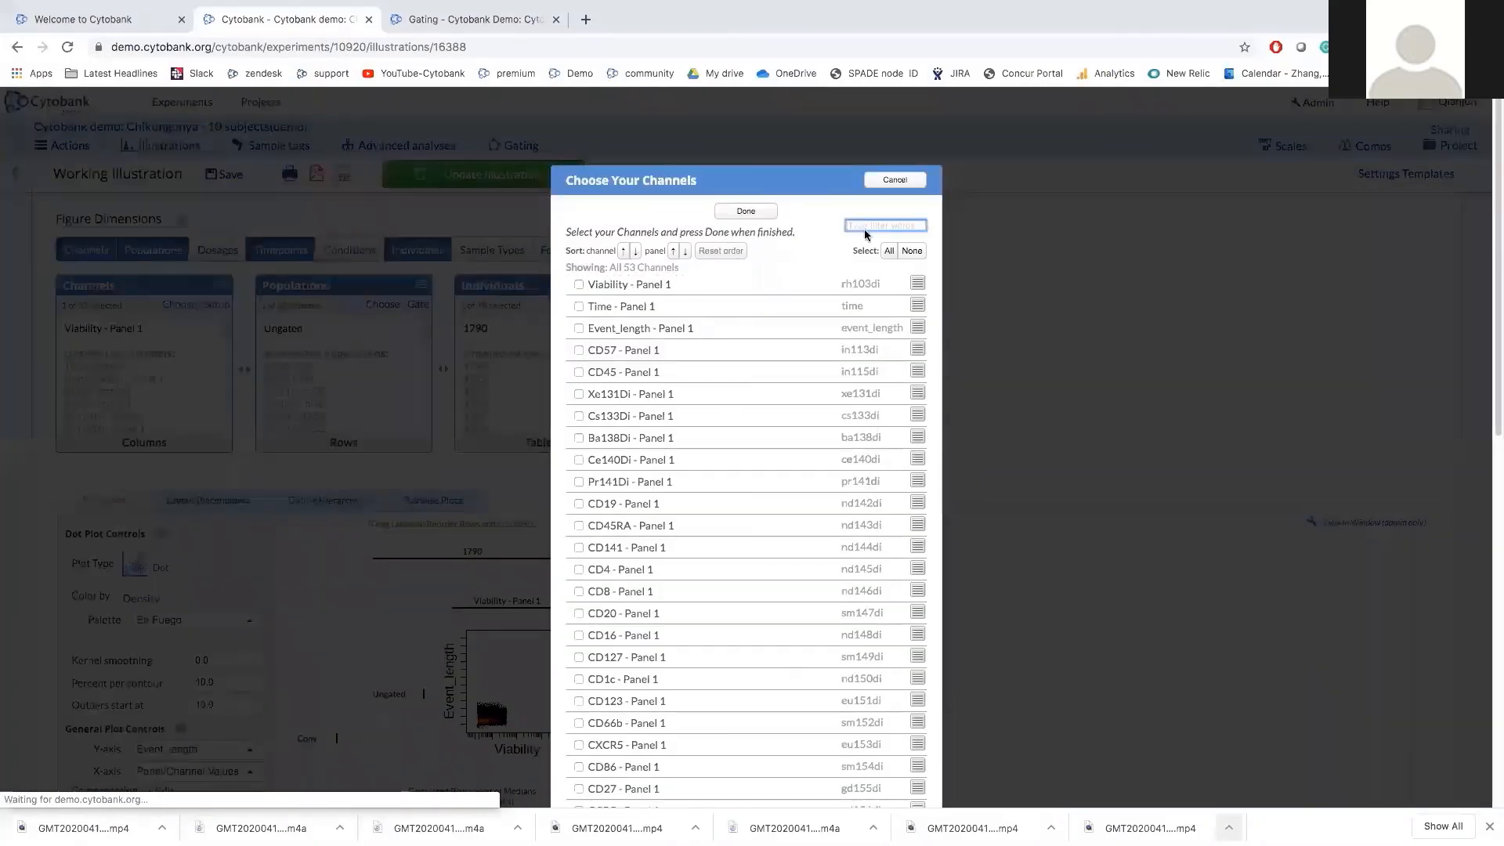
type("cd")
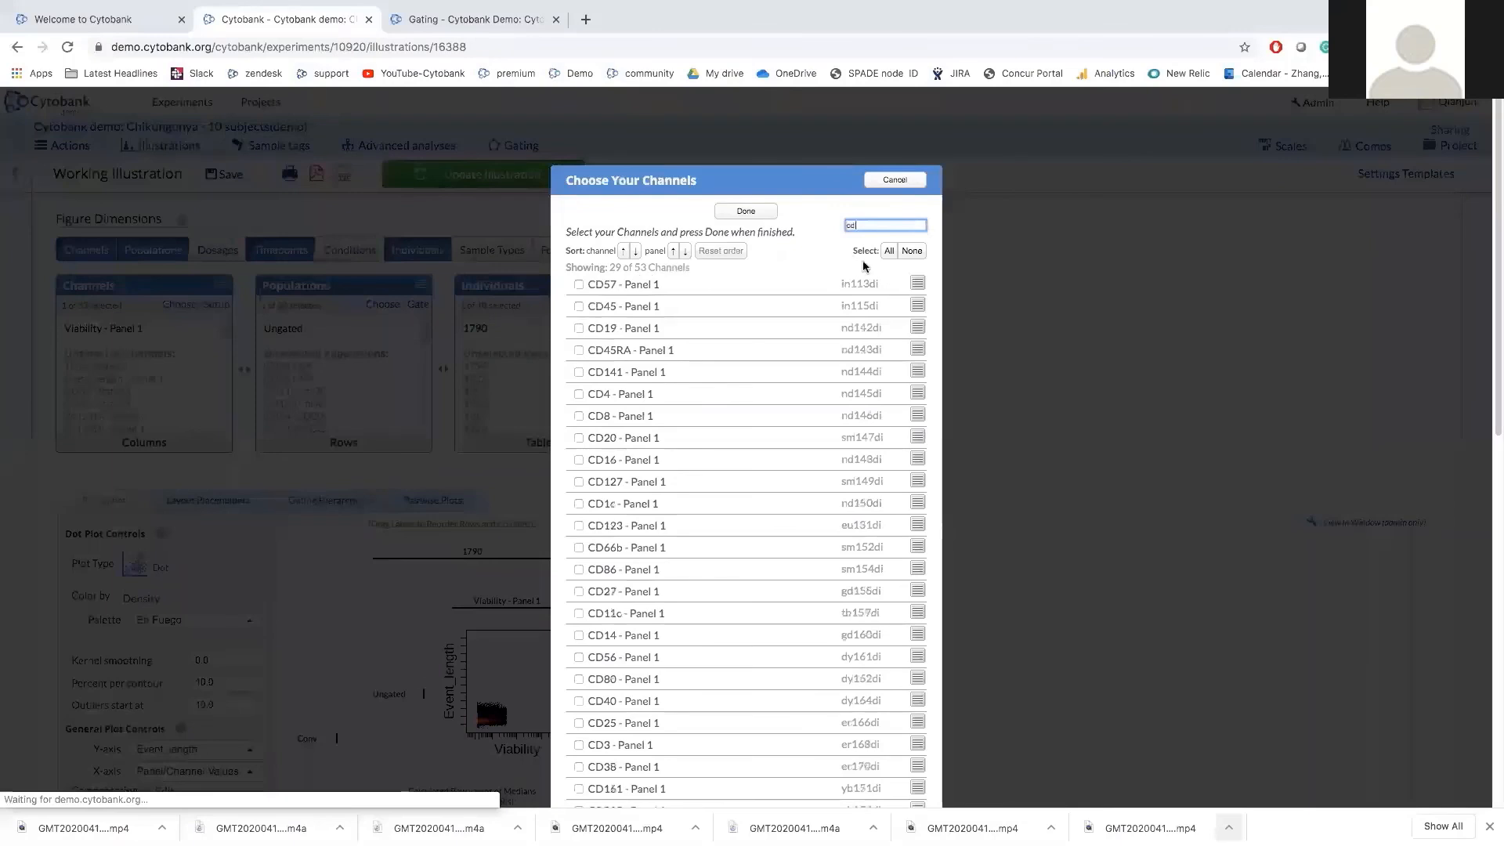
left_click(890, 251)
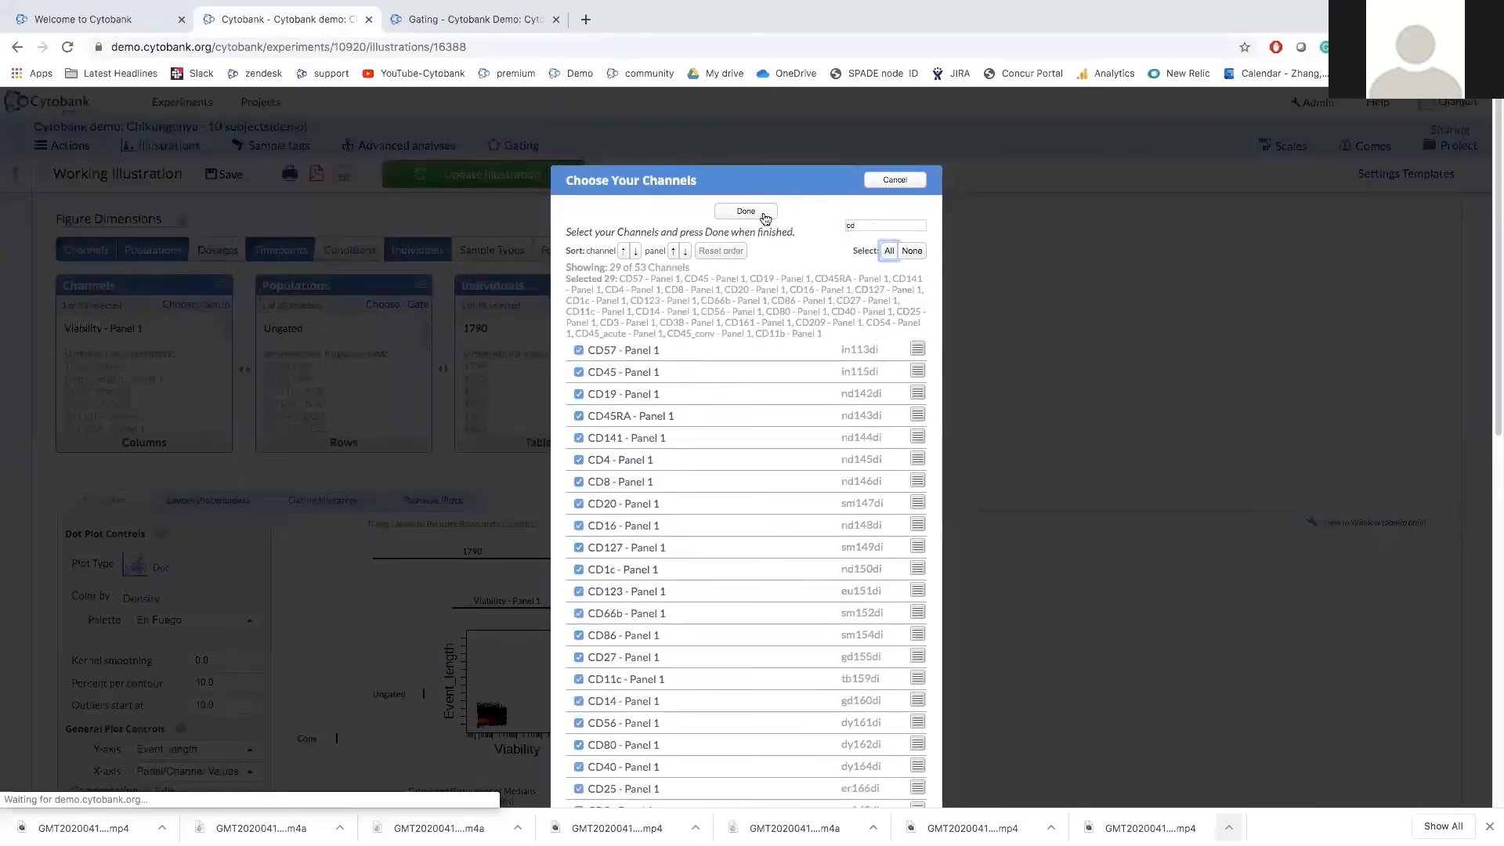
scroll(776, 560, "down", 5)
scroll(777, 559, "up", 2)
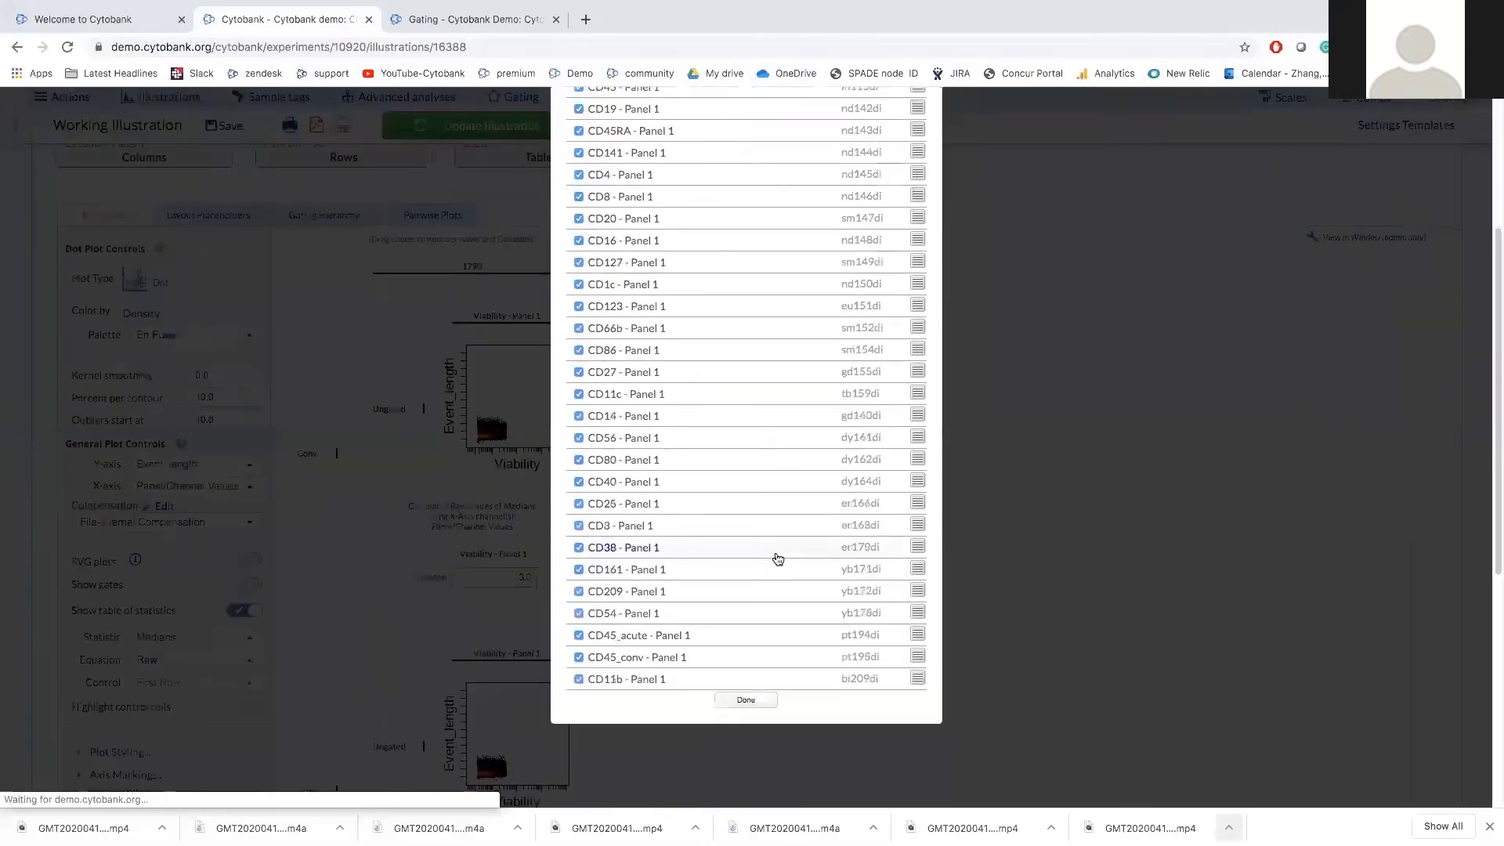
scroll(763, 407, "up", 5)
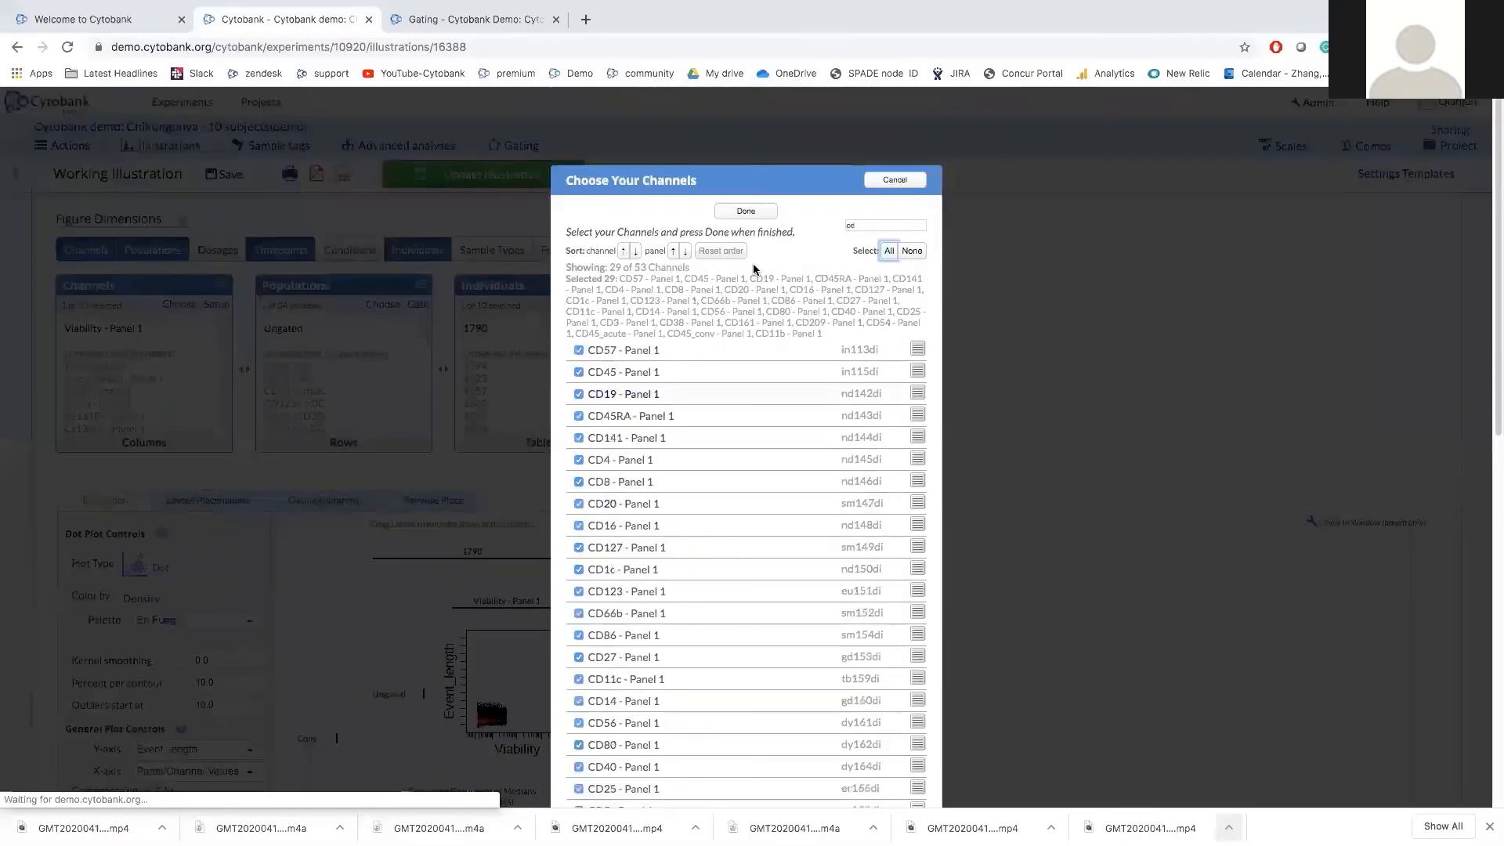
left_click(755, 213)
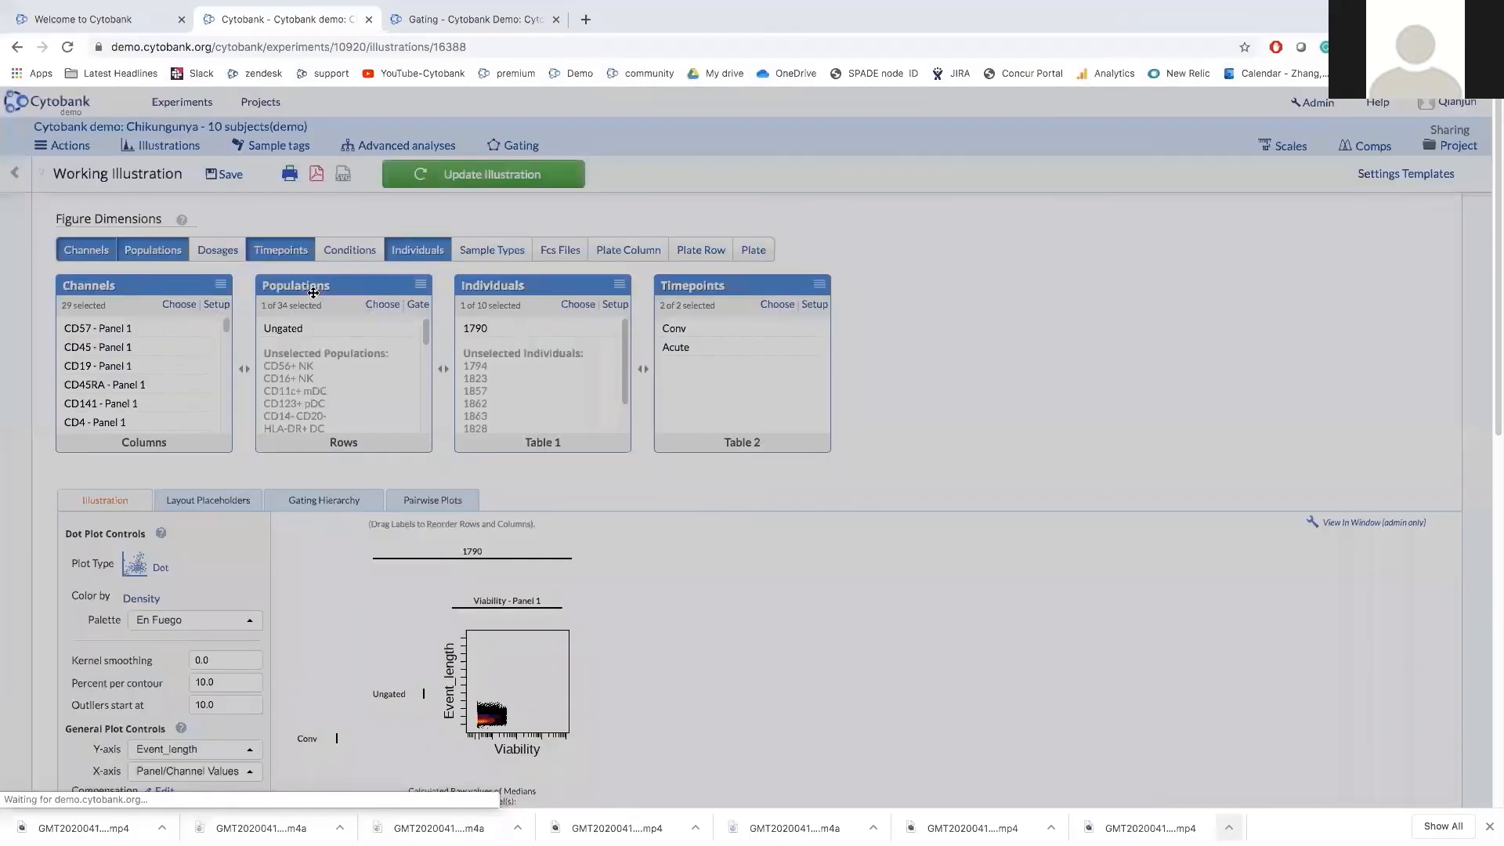
Plot the Single cells population instead of Ungated, keeping 1790 as the only individual.
left_click(375, 306)
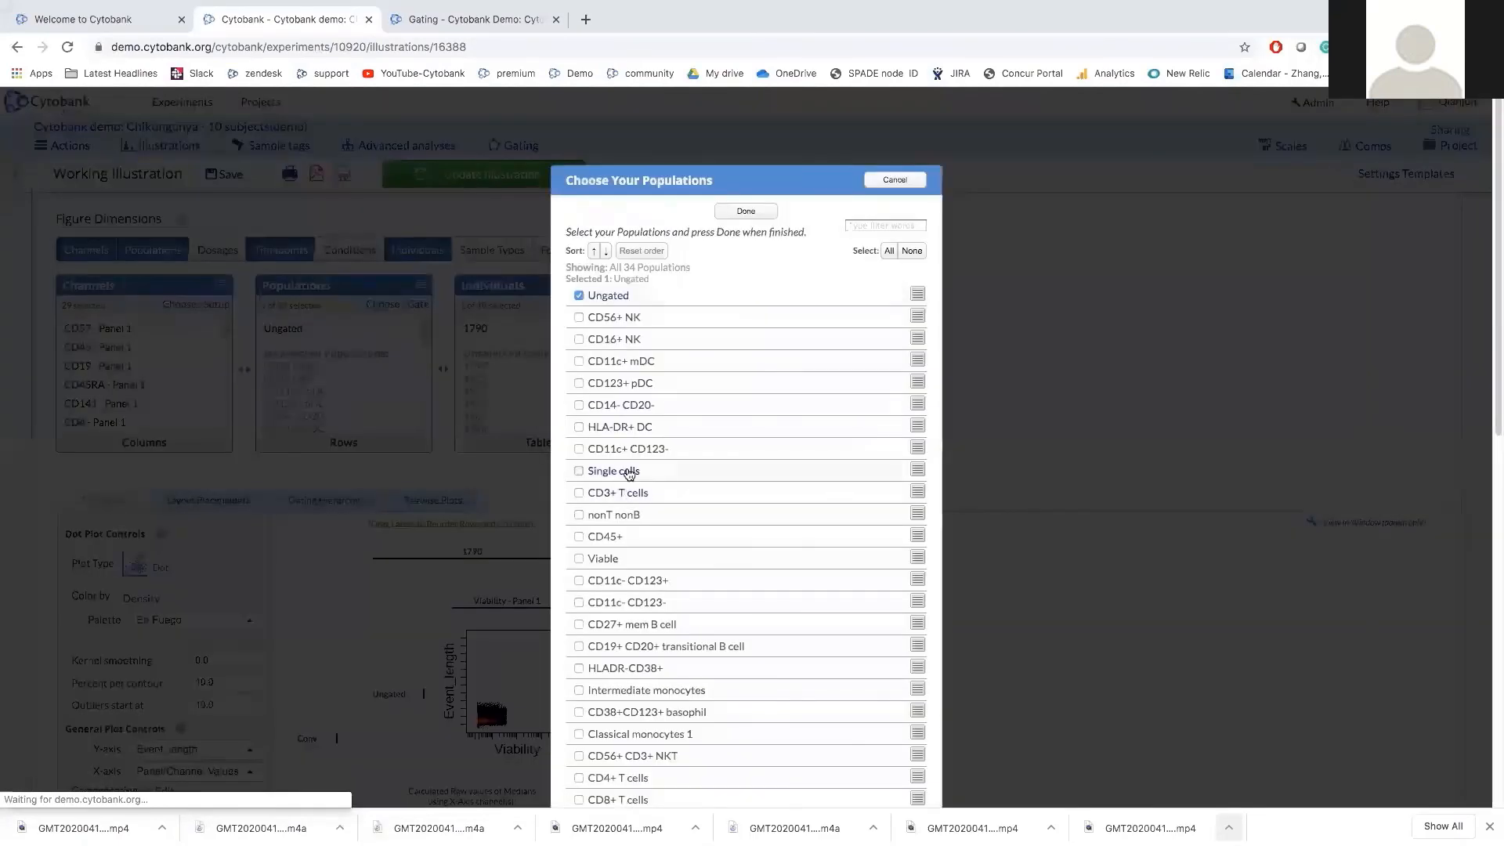
left_click(627, 471)
left_click(617, 301)
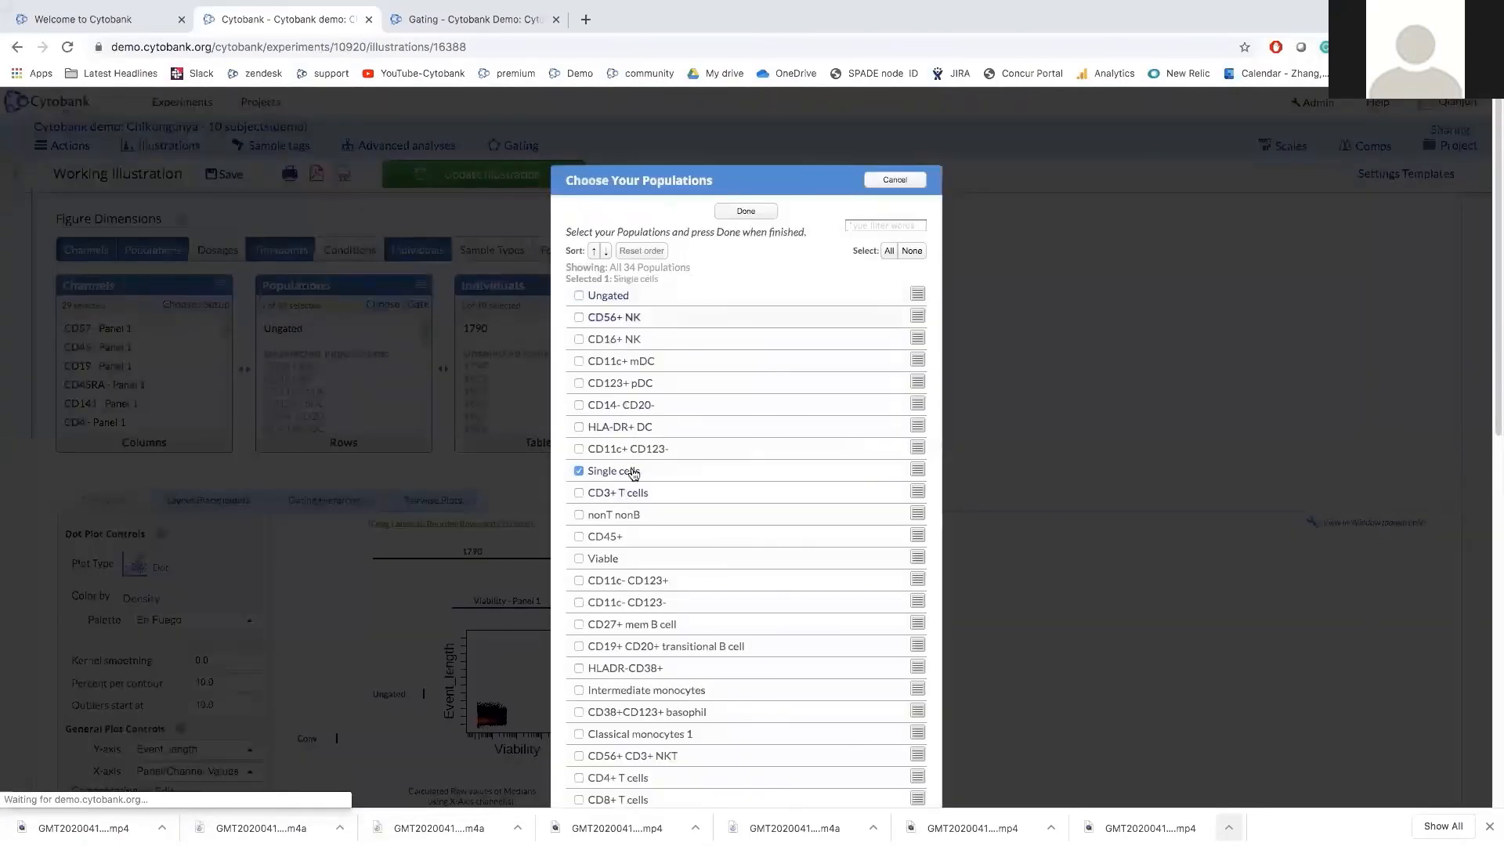
left_click(745, 213)
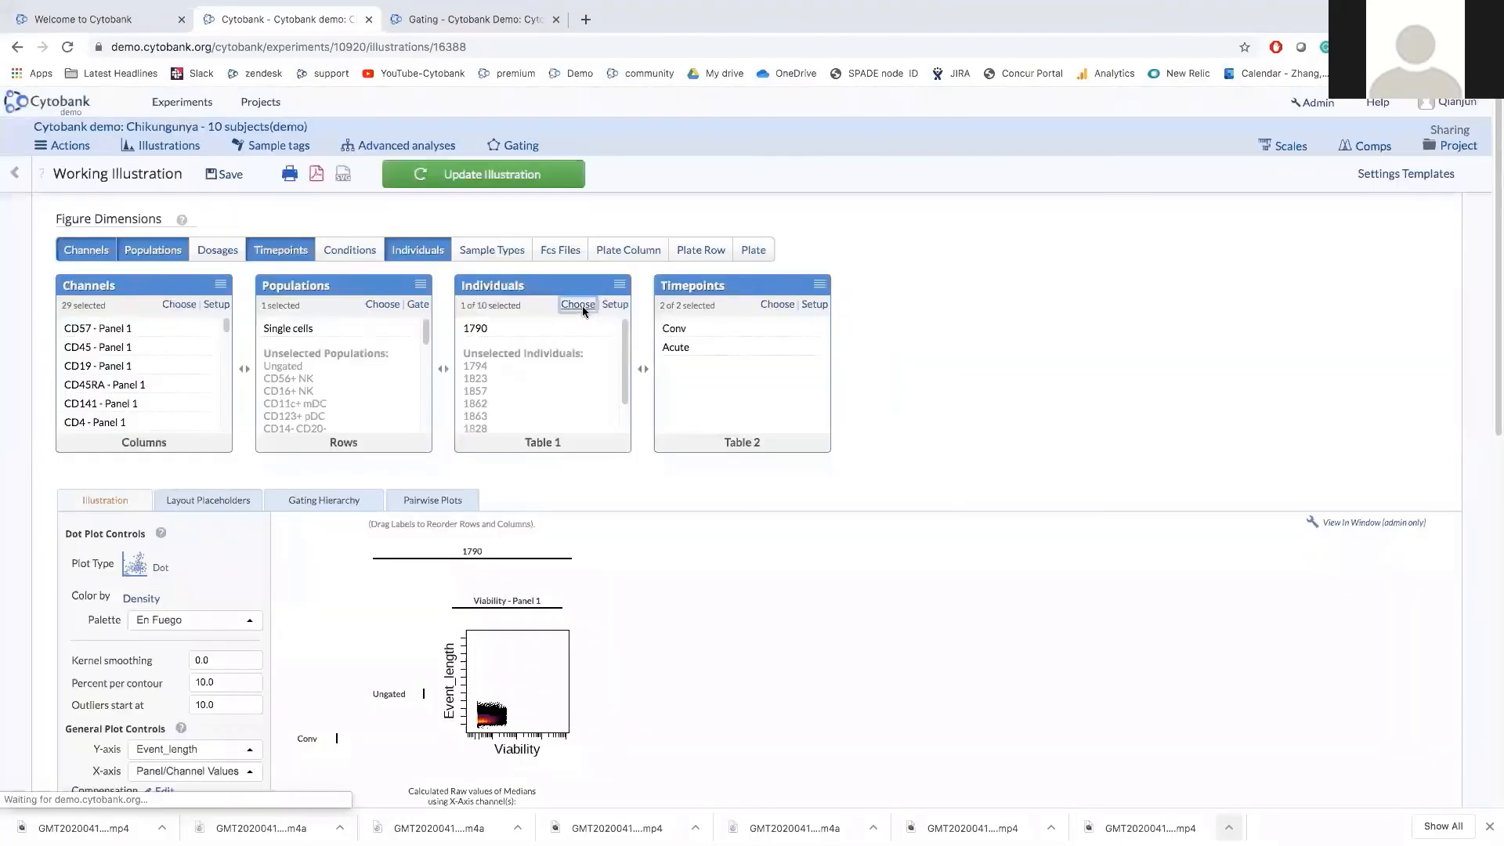
left_click(580, 305)
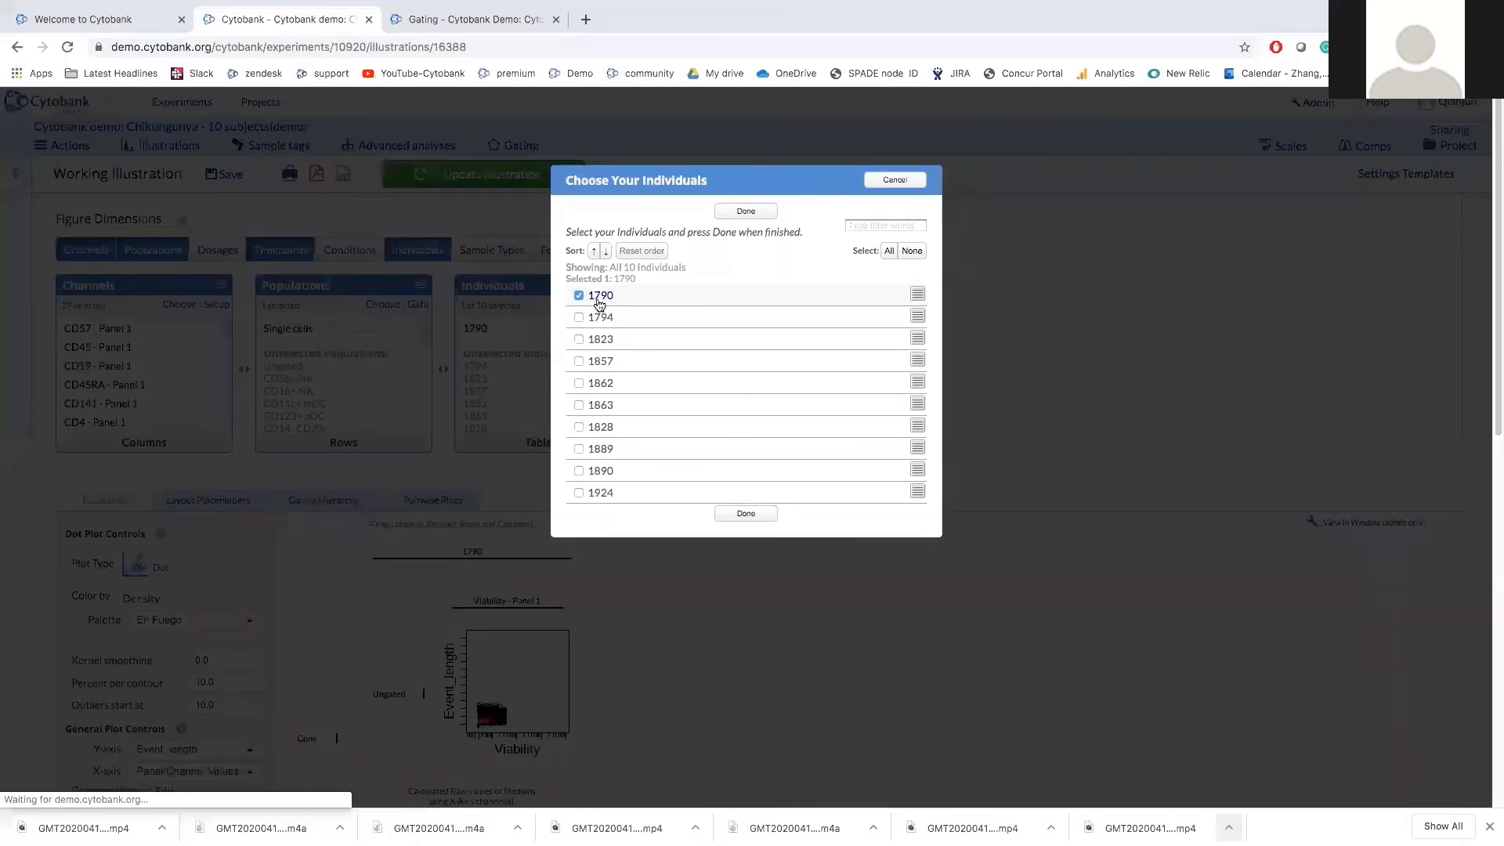
left_click(759, 212)
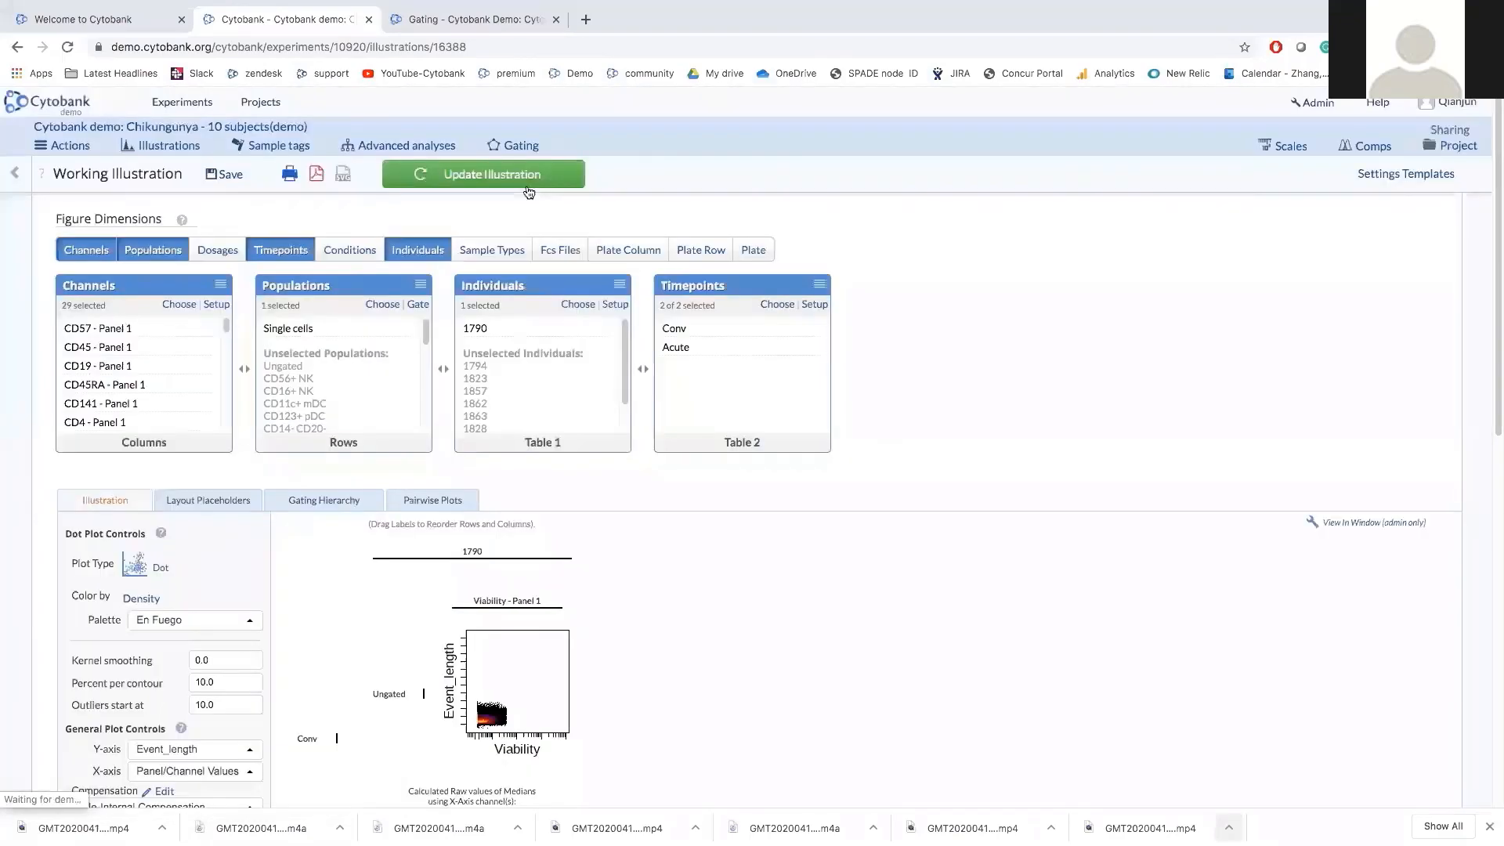
Put Timepoints (Conv, Acute) in the rows and redraw the CD-channel plot grid for 1790.
left_click(168, 452)
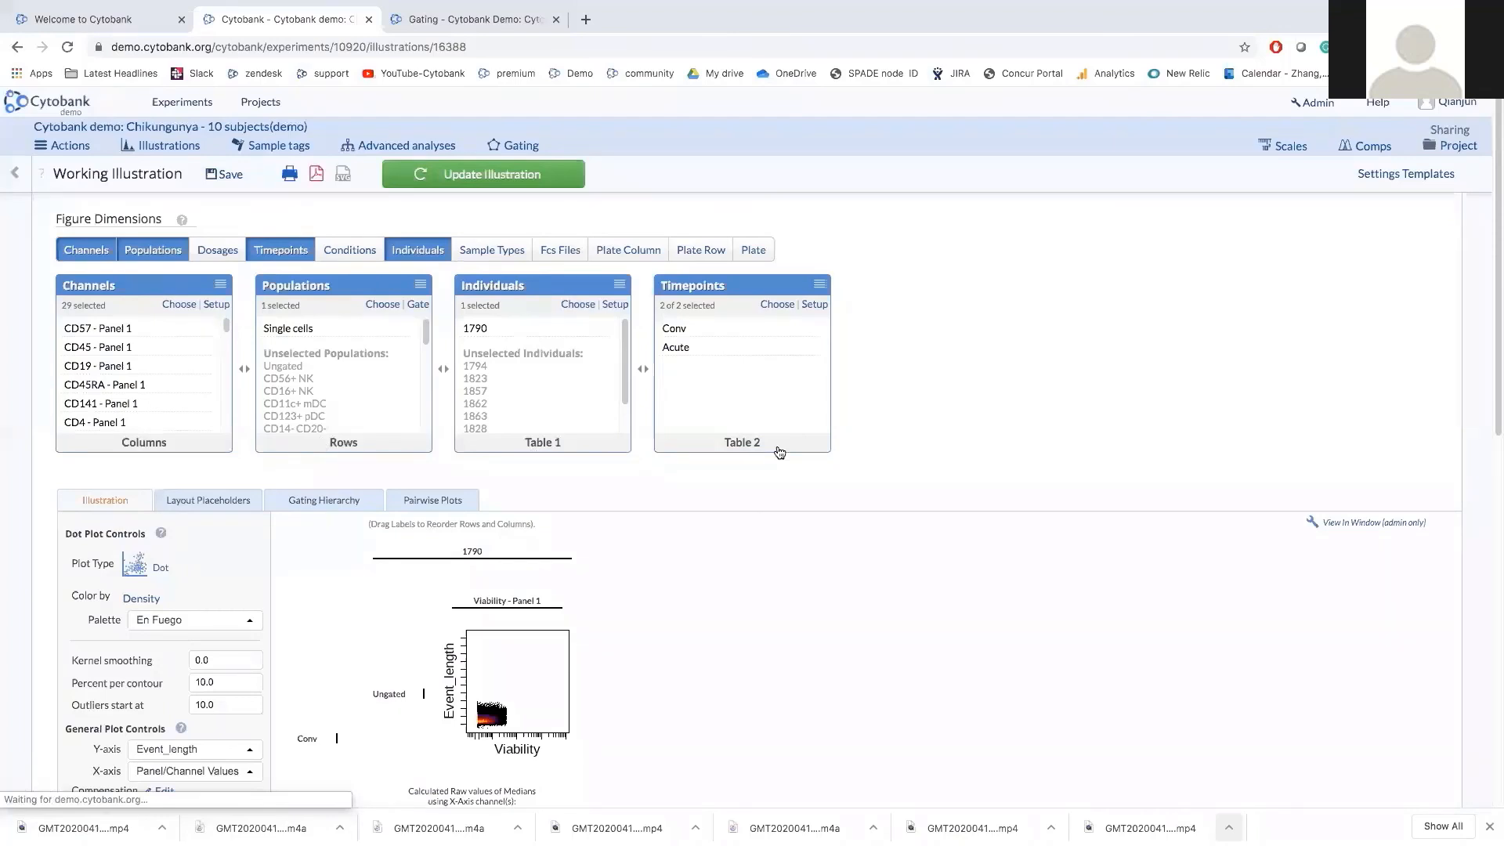
left_click_drag(746, 307, 338, 293)
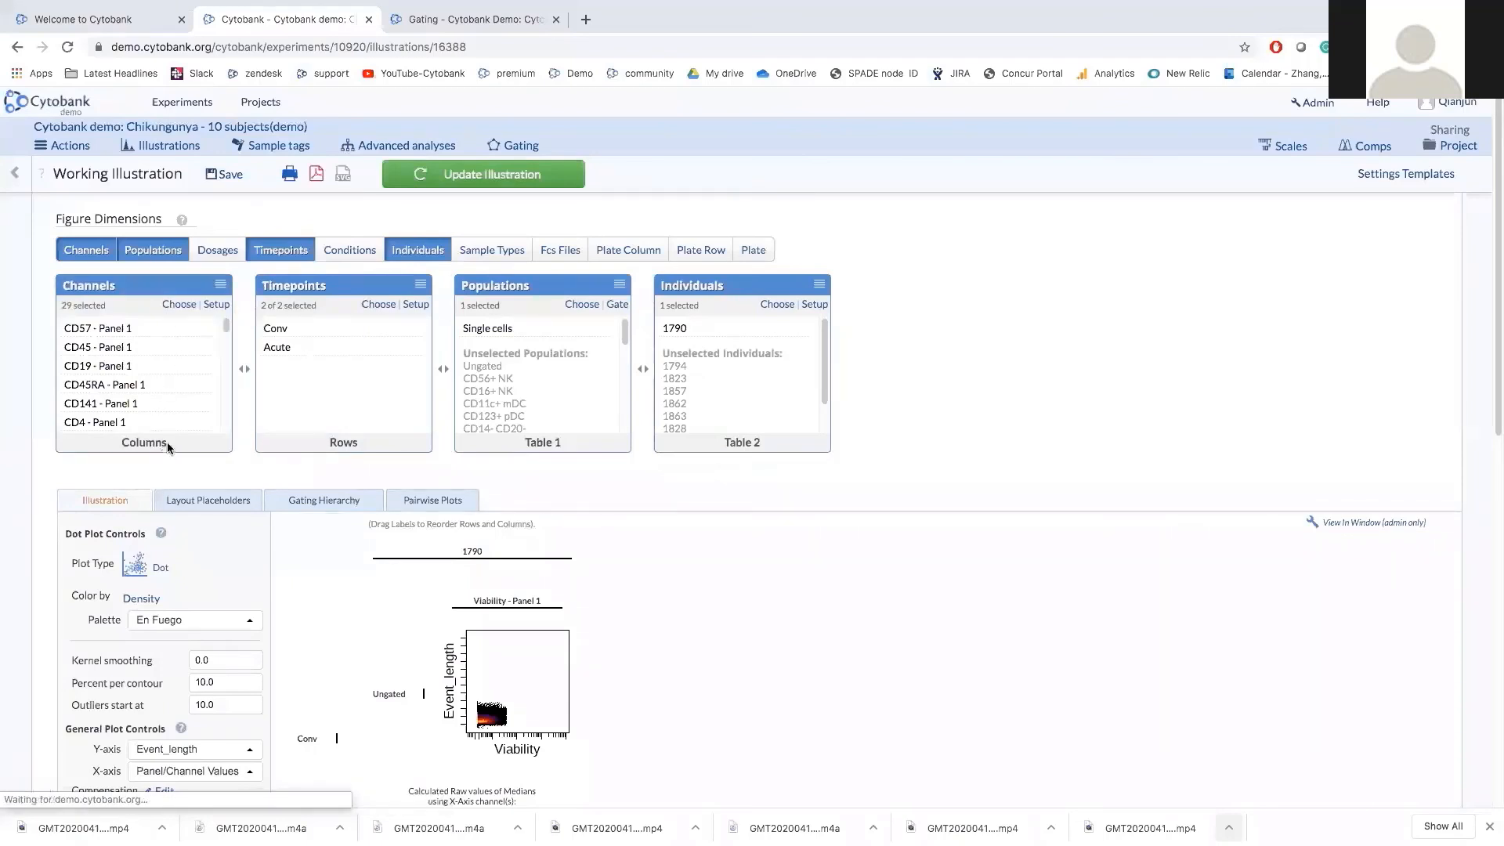
left_click(537, 172)
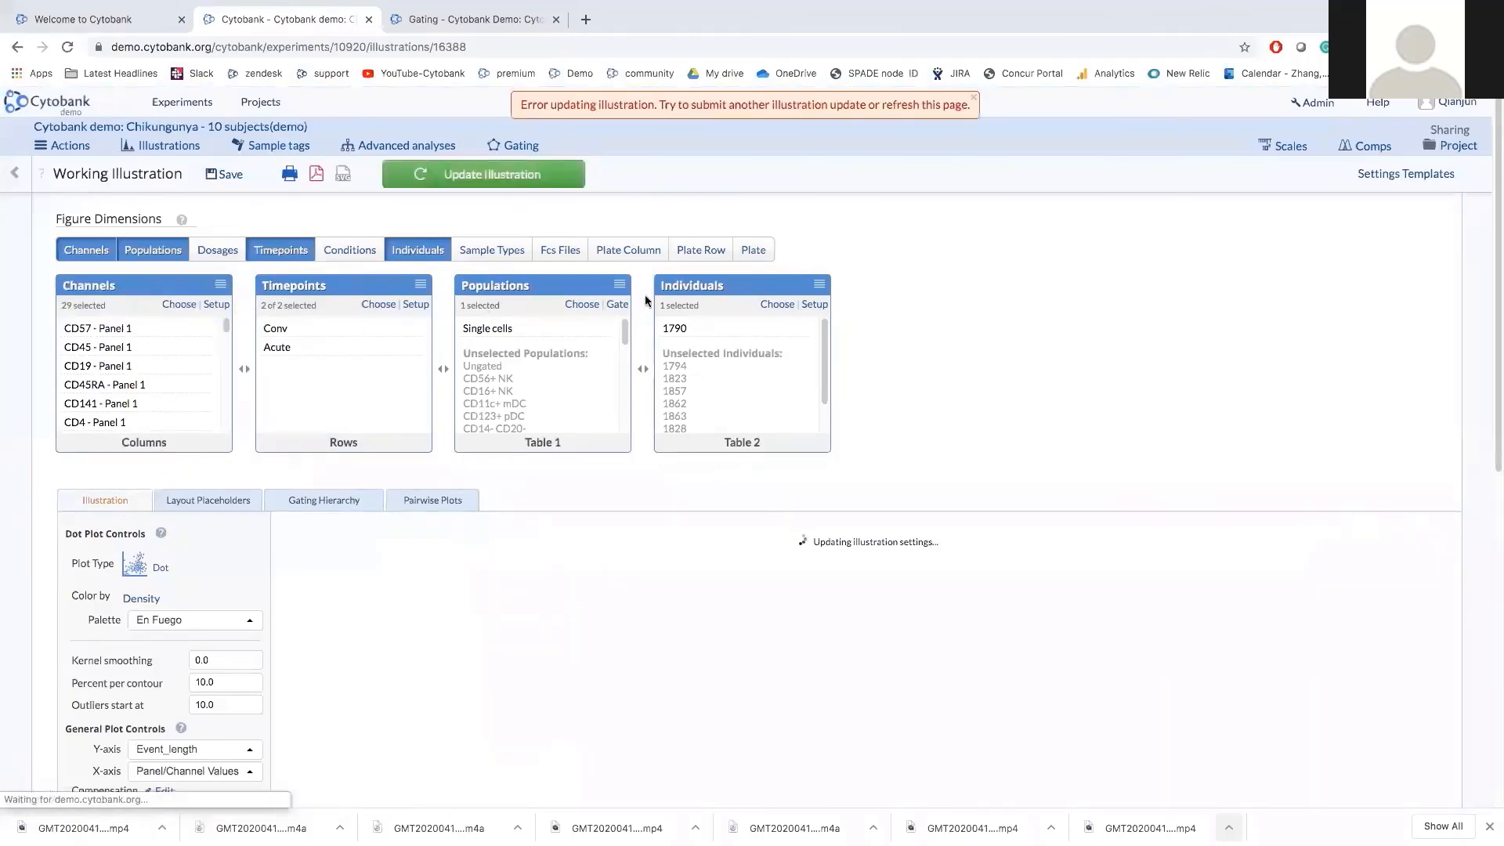
left_click(532, 179)
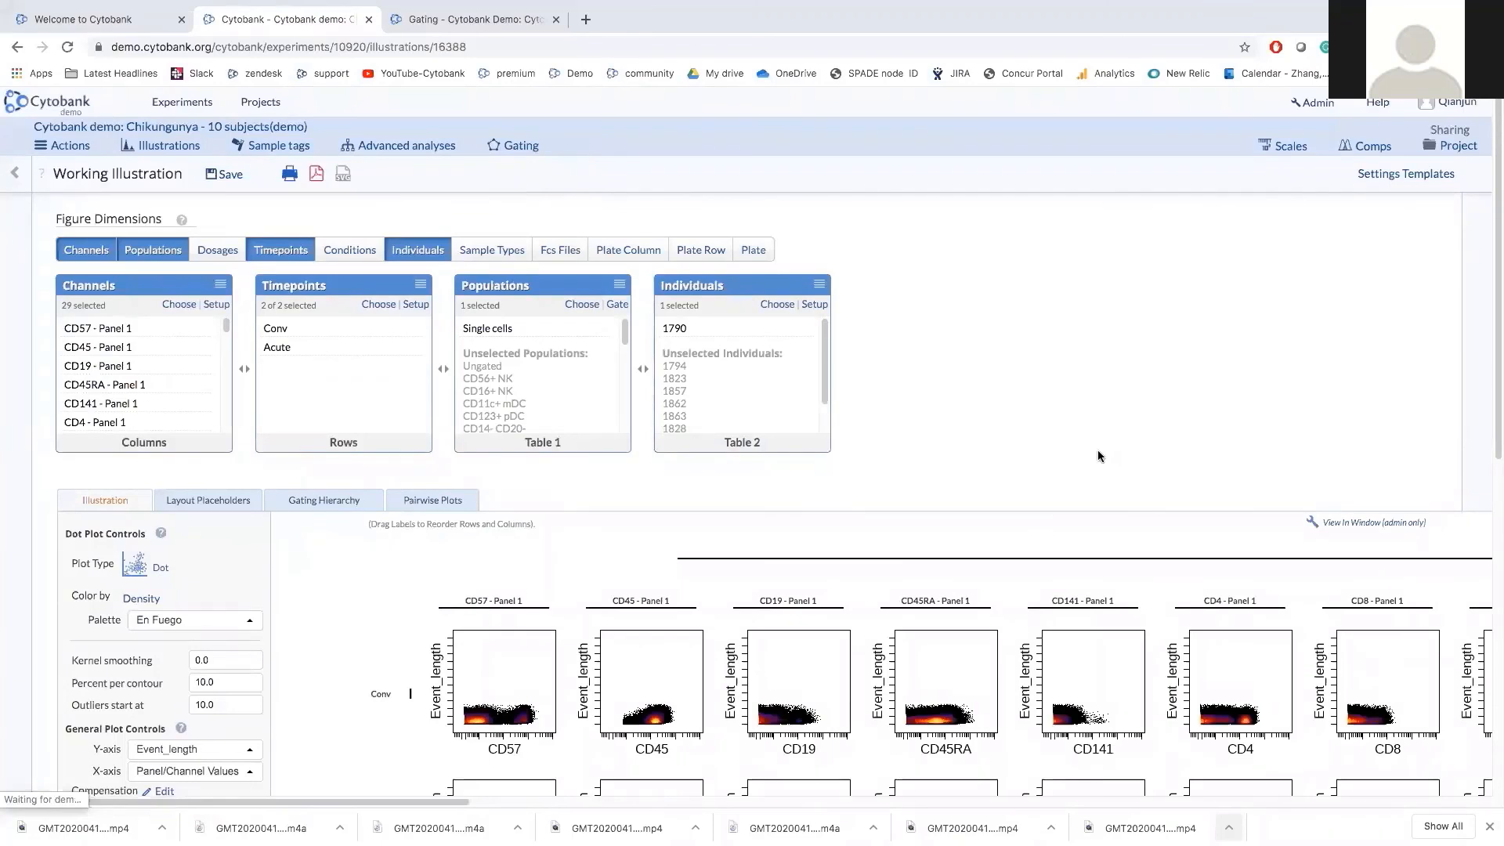
scroll(1099, 456, "down", 3)
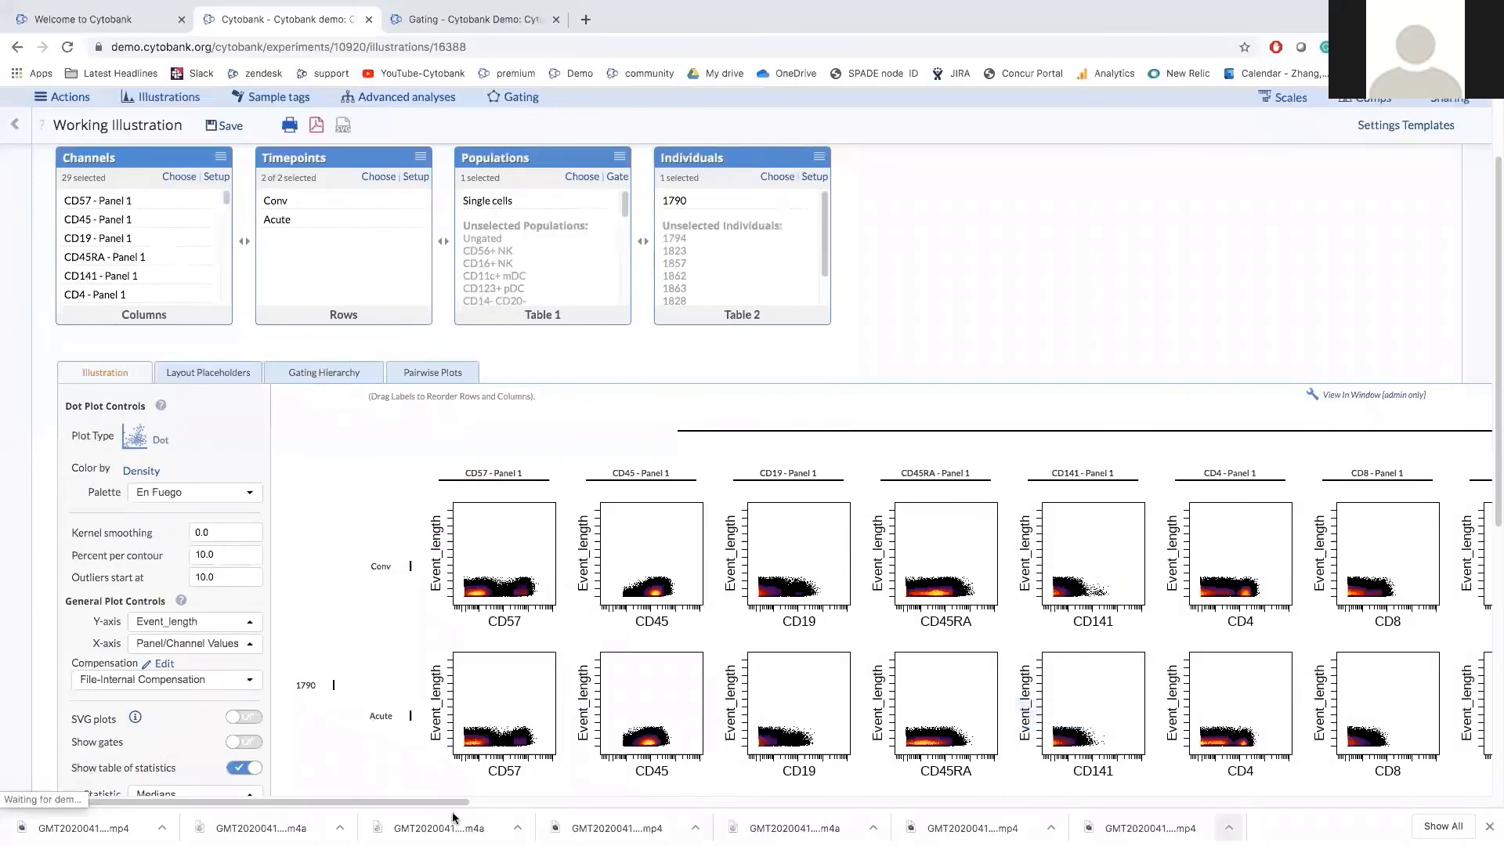
left_click_drag(482, 803, 450, 791)
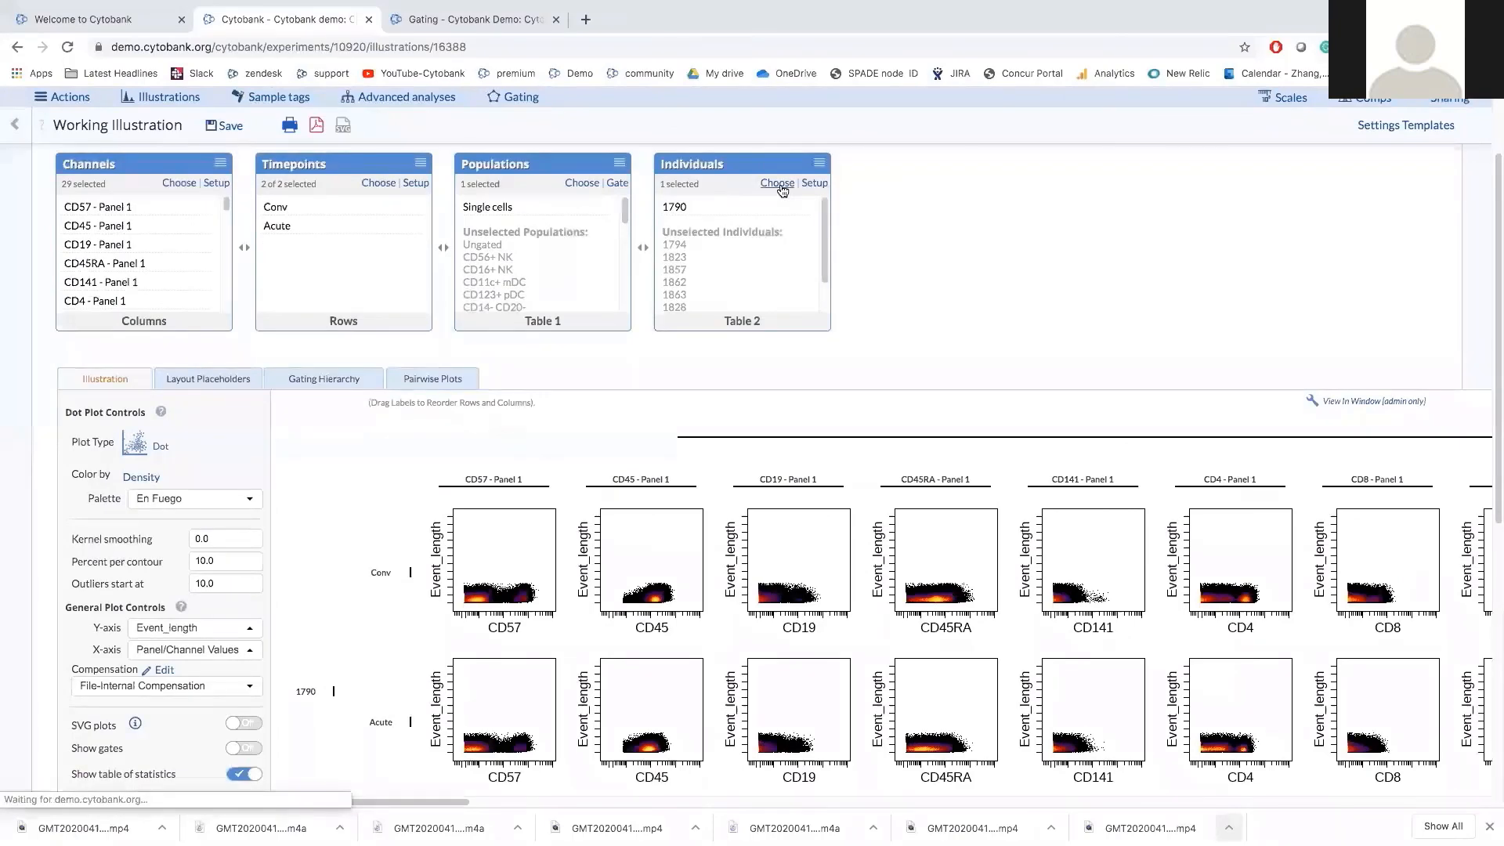
left_click(777, 183)
left_click(654, 315)
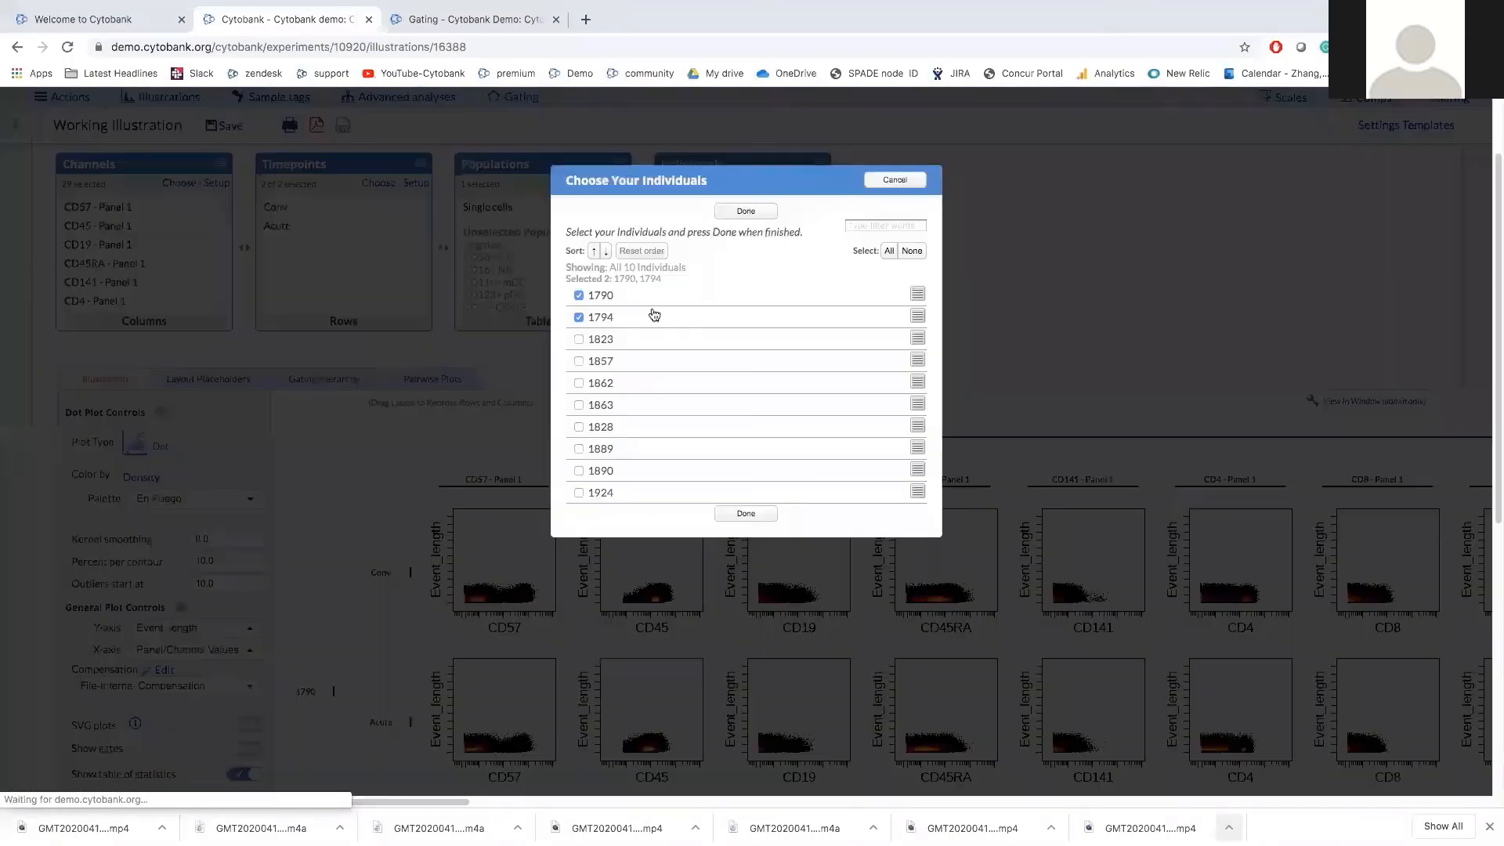
left_click(745, 513)
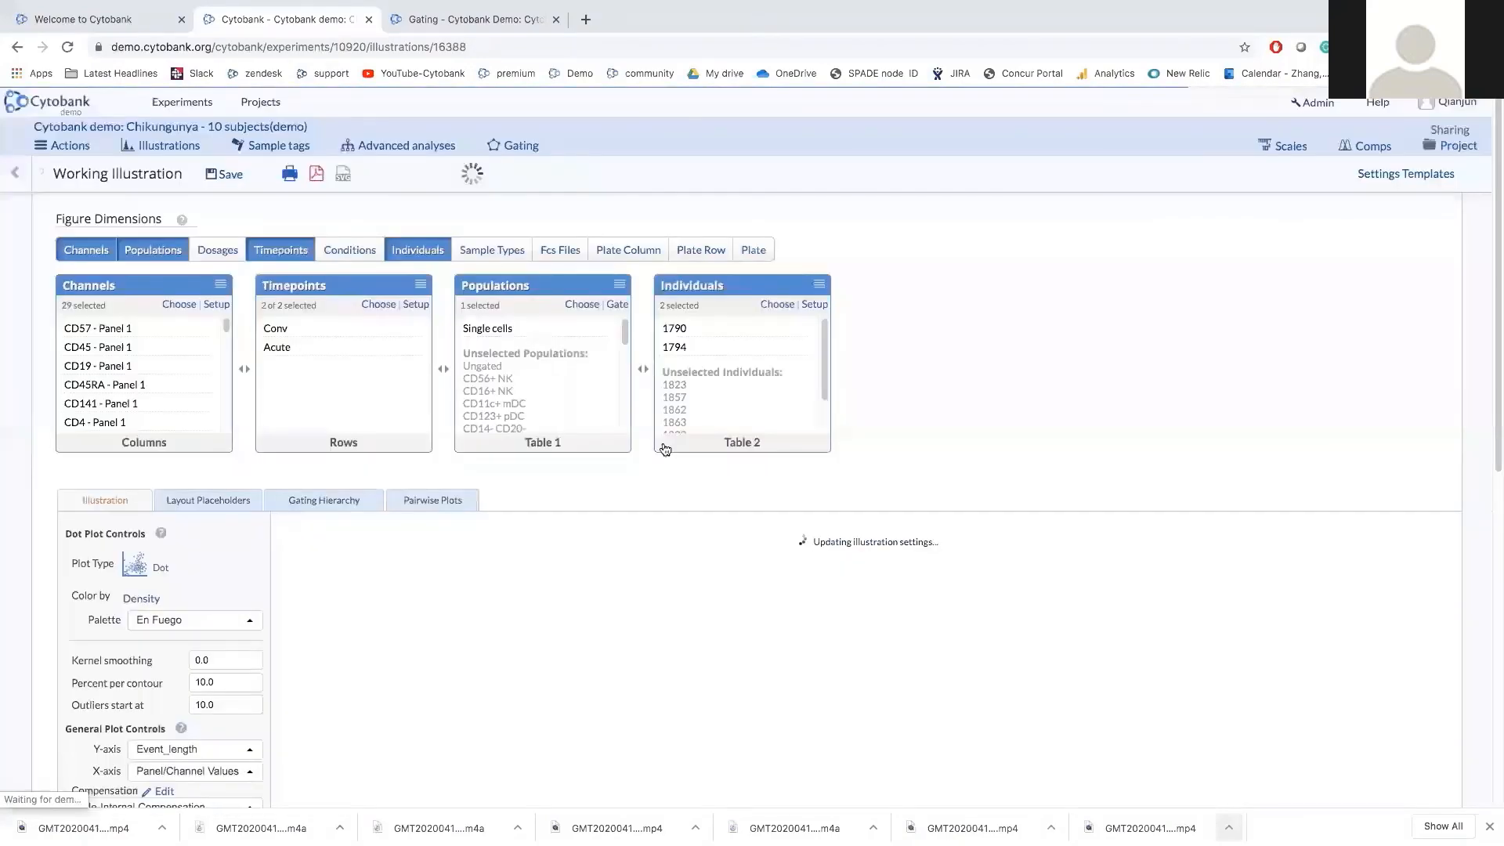
scroll(664, 448, "down", 3)
scroll(663, 448, "down", 1)
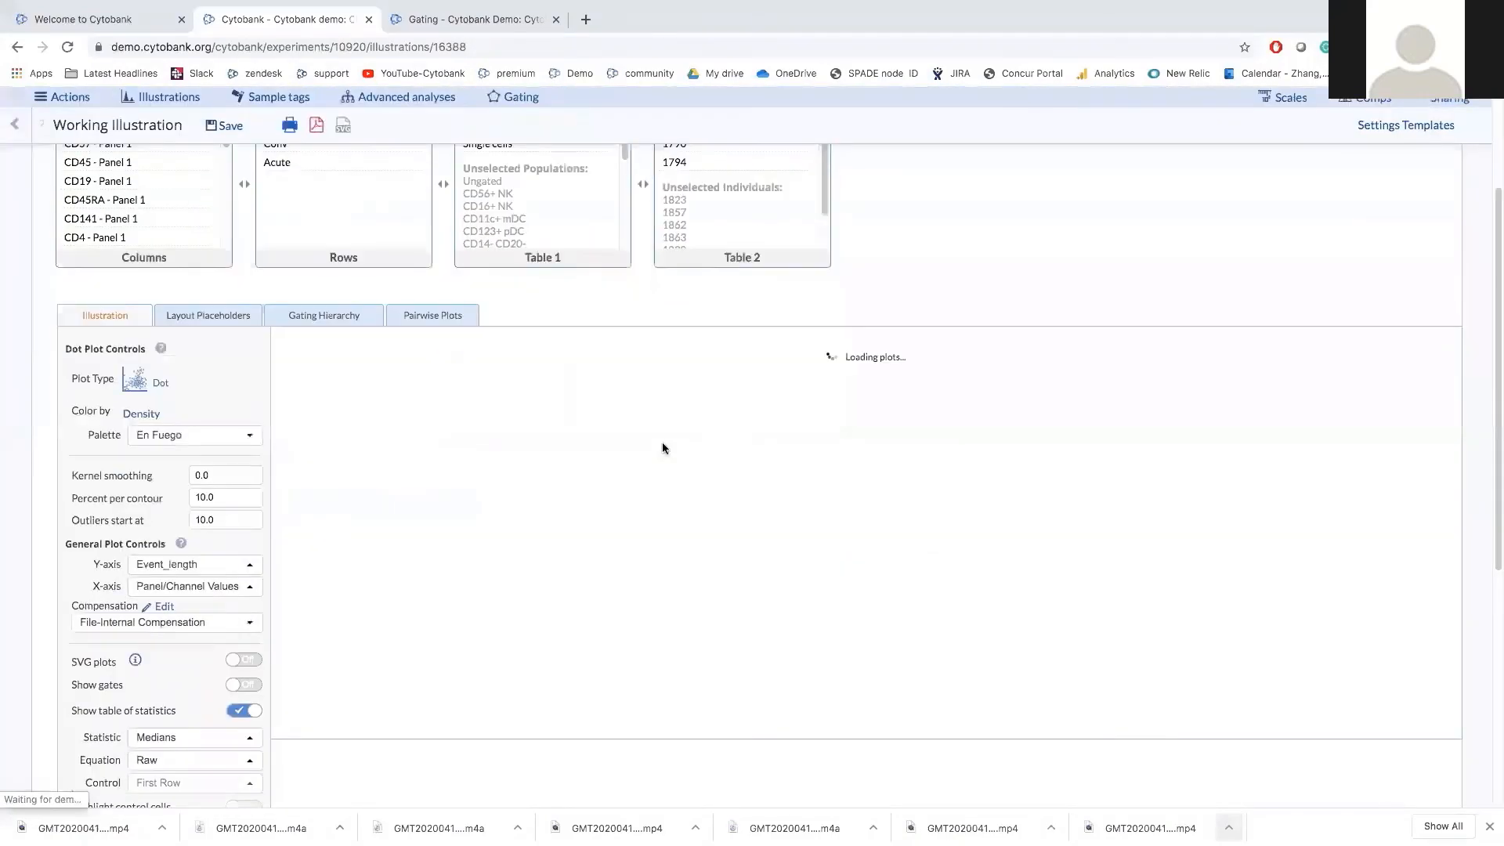
scroll(662, 448, "down", 3)
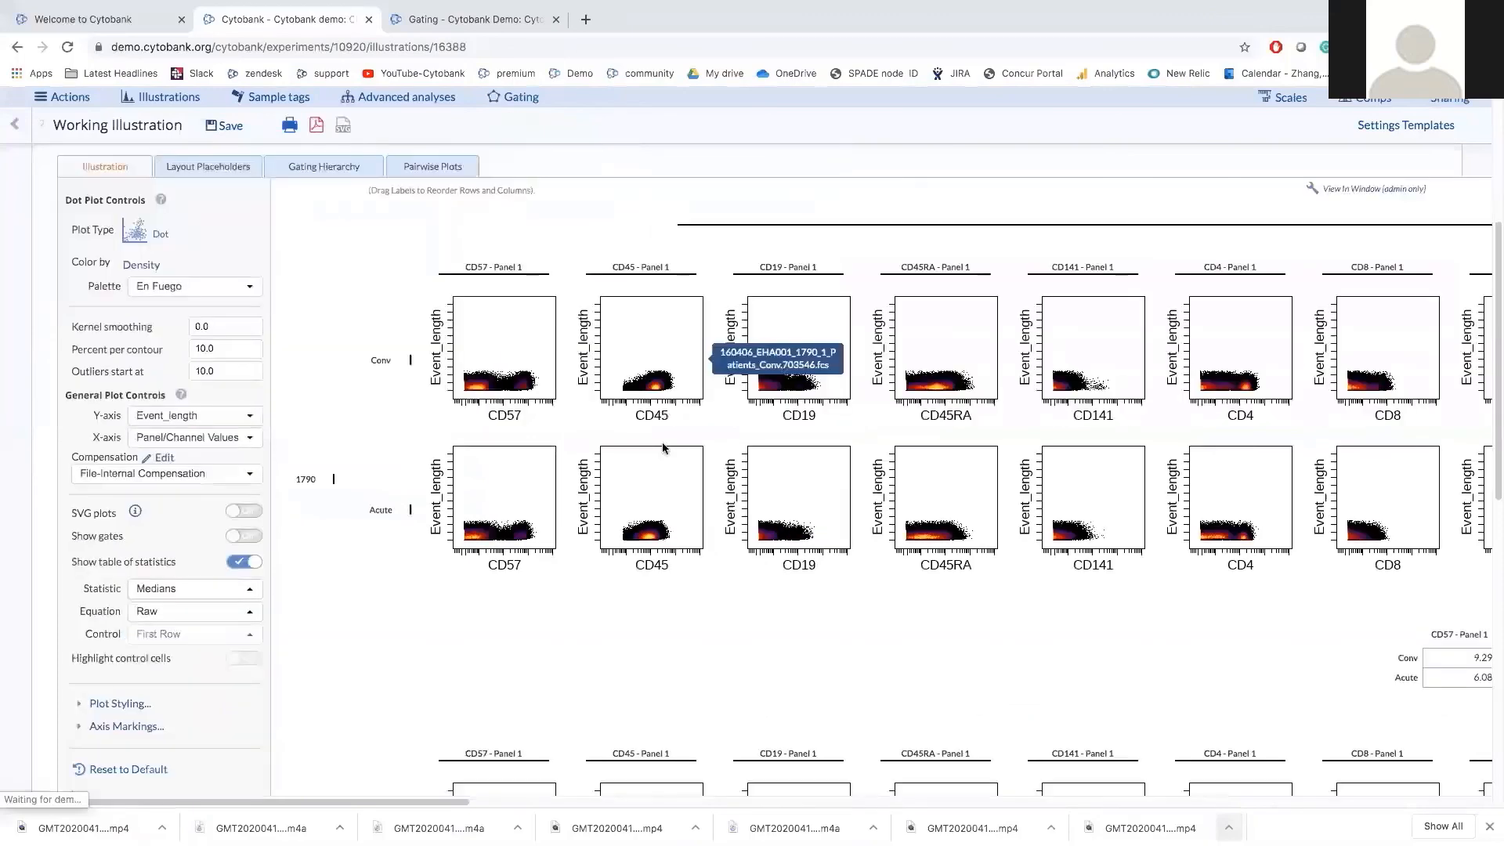
scroll(663, 448, "down", 8)
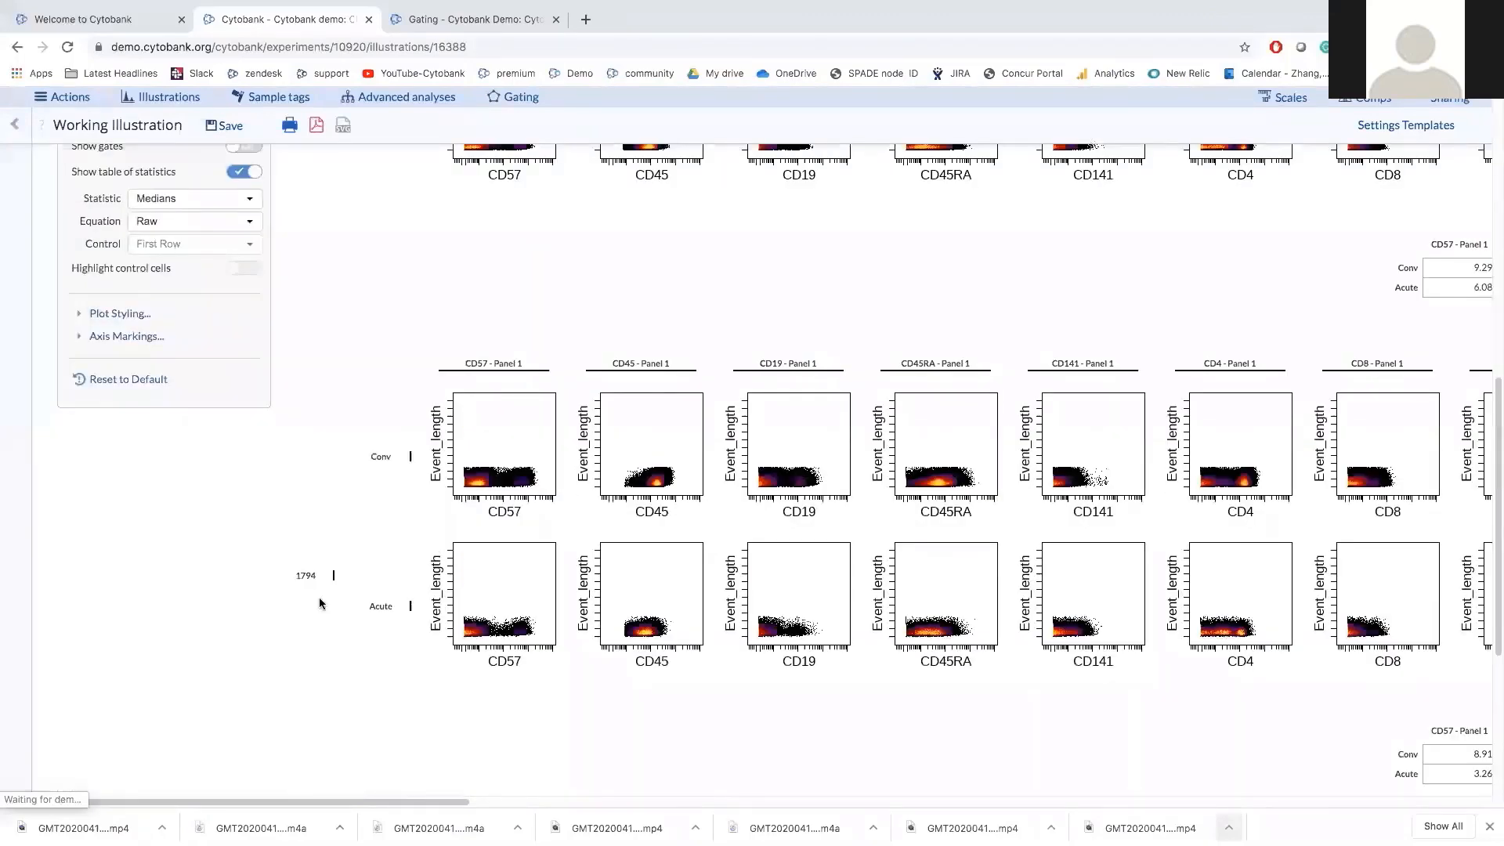
scroll(319, 603, "up", 9)
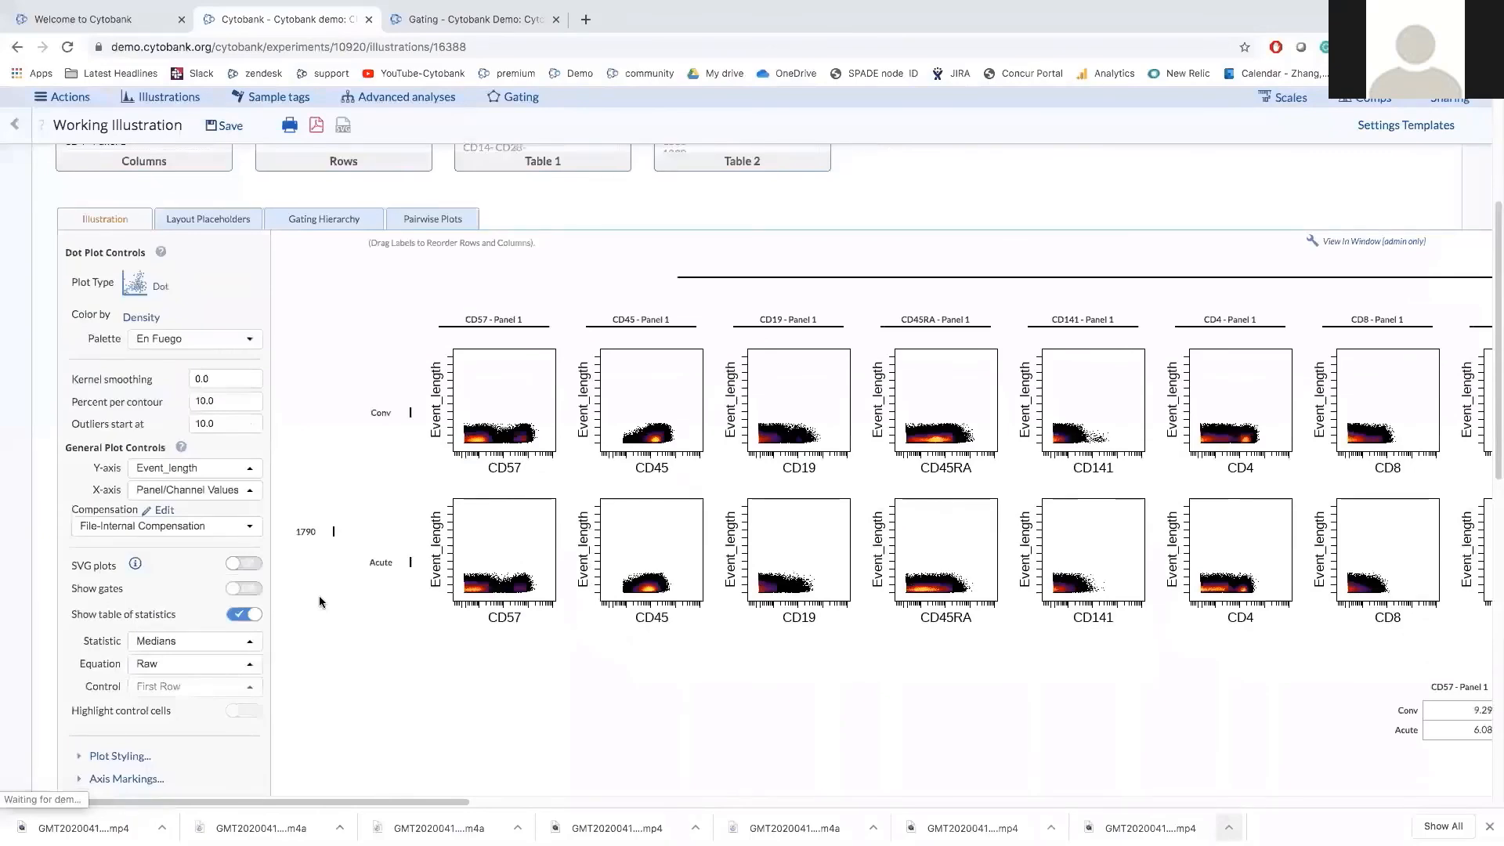
scroll(320, 601, "down", 3)
scroll(319, 602, "down", 10)
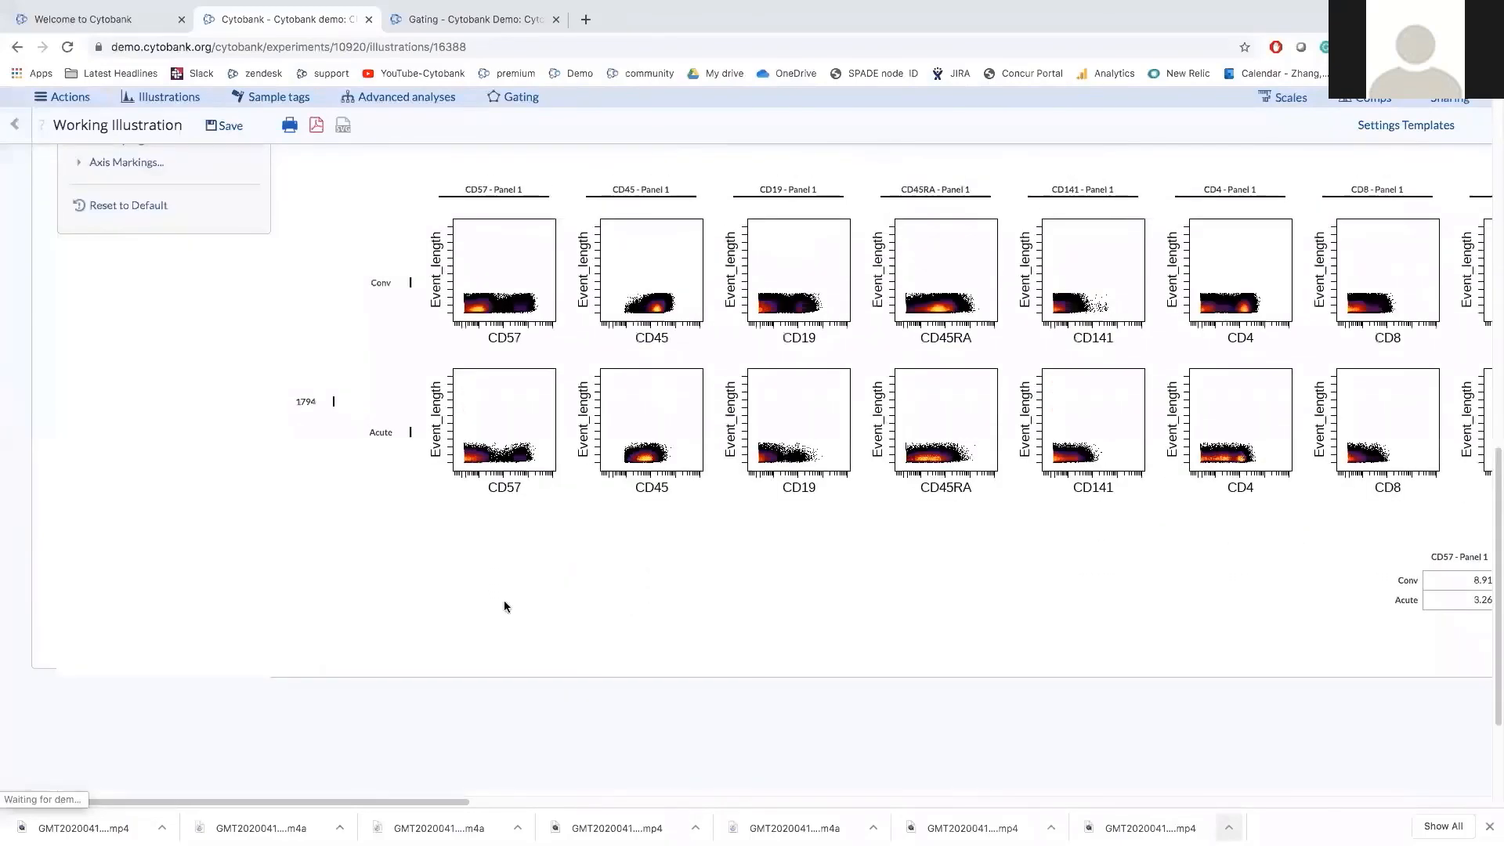
scroll(504, 600, "up", 5)
scroll(504, 604, "up", 5)
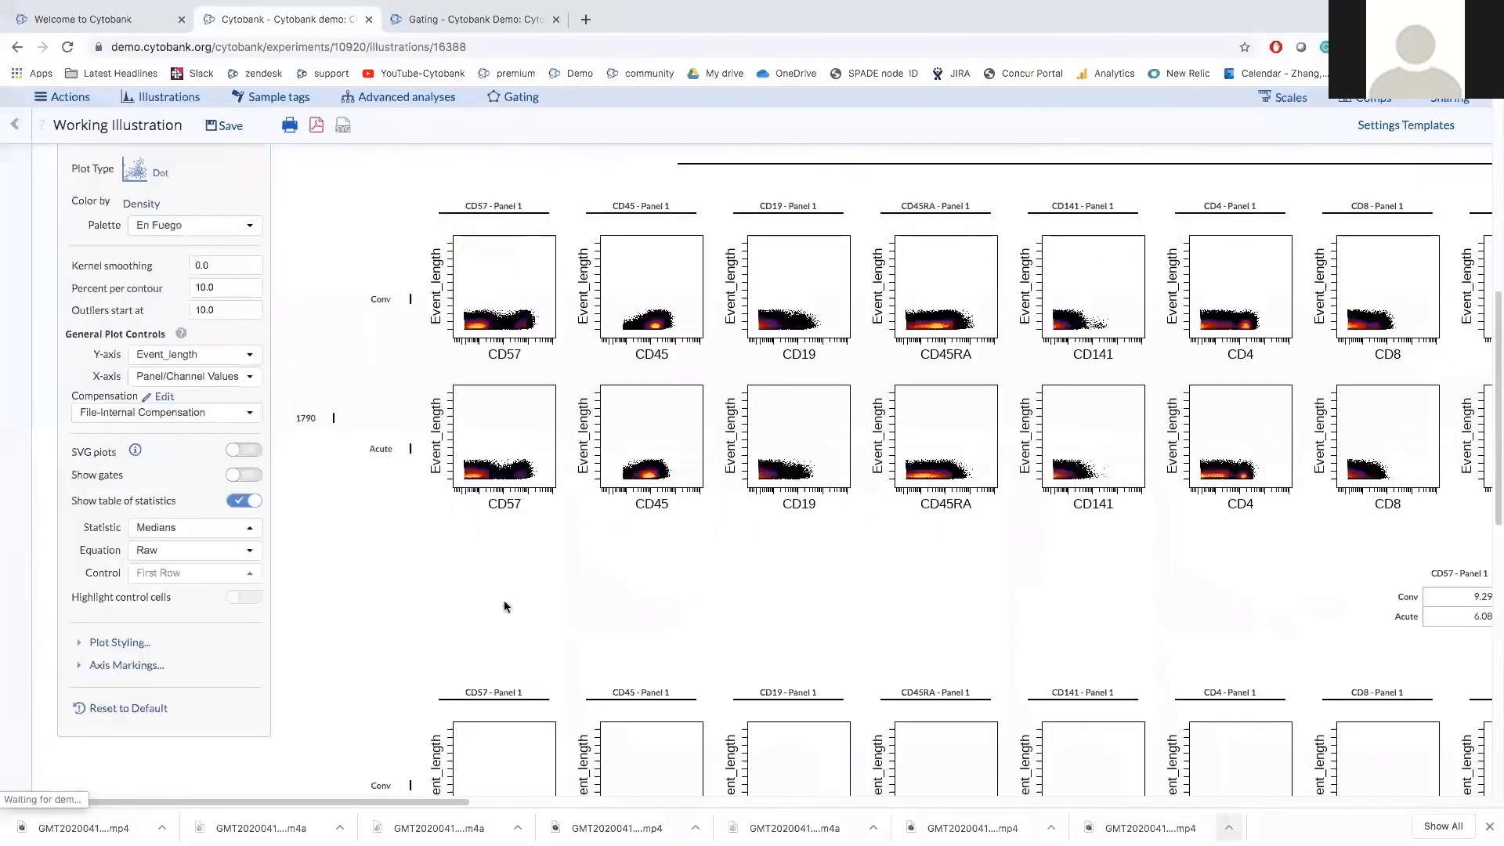
scroll(504, 606, "up", 8)
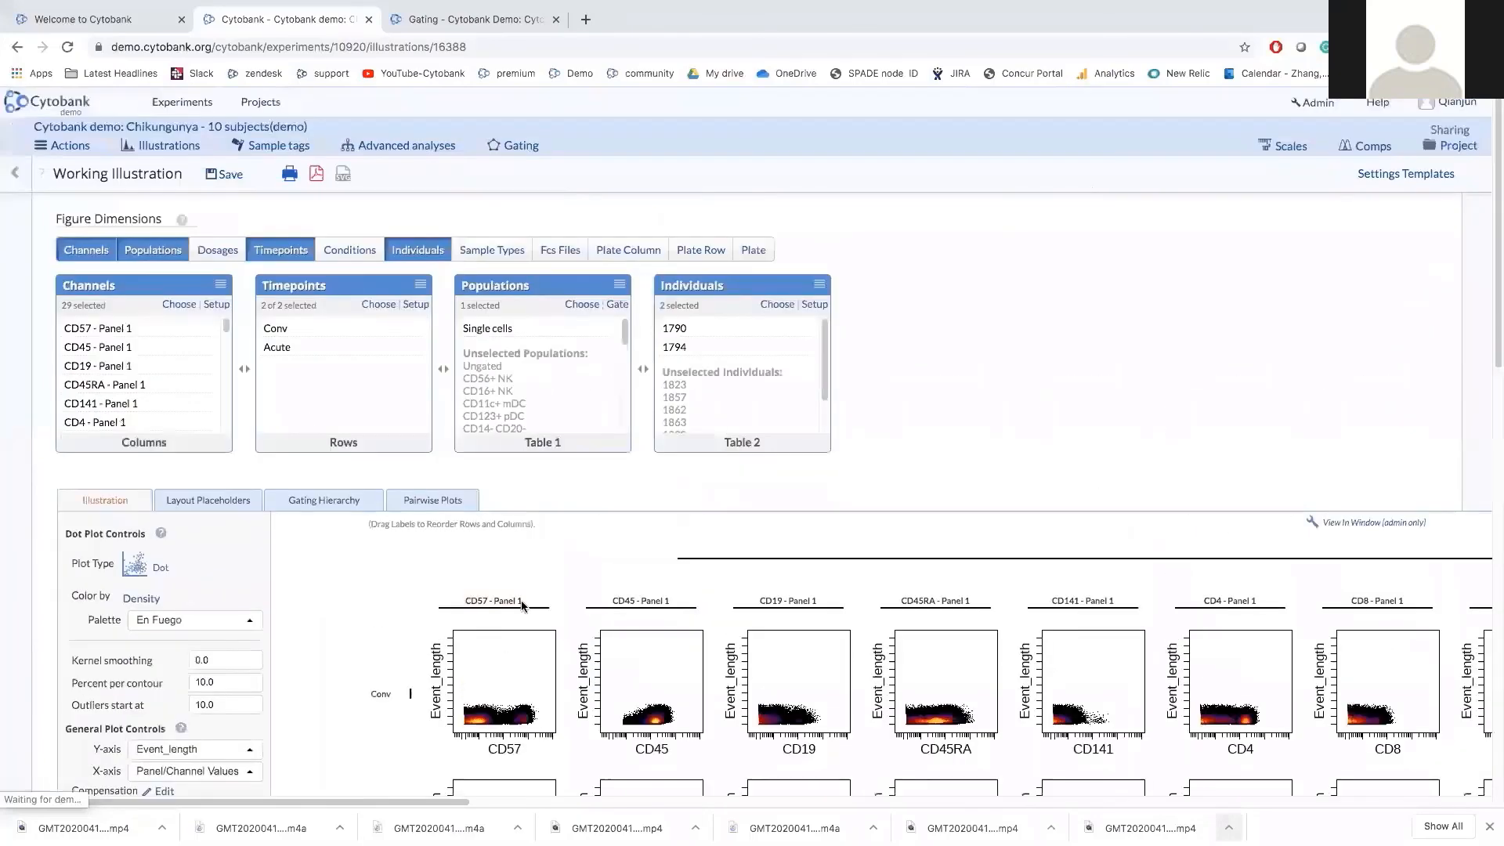
scroll(522, 611, "down", 1)
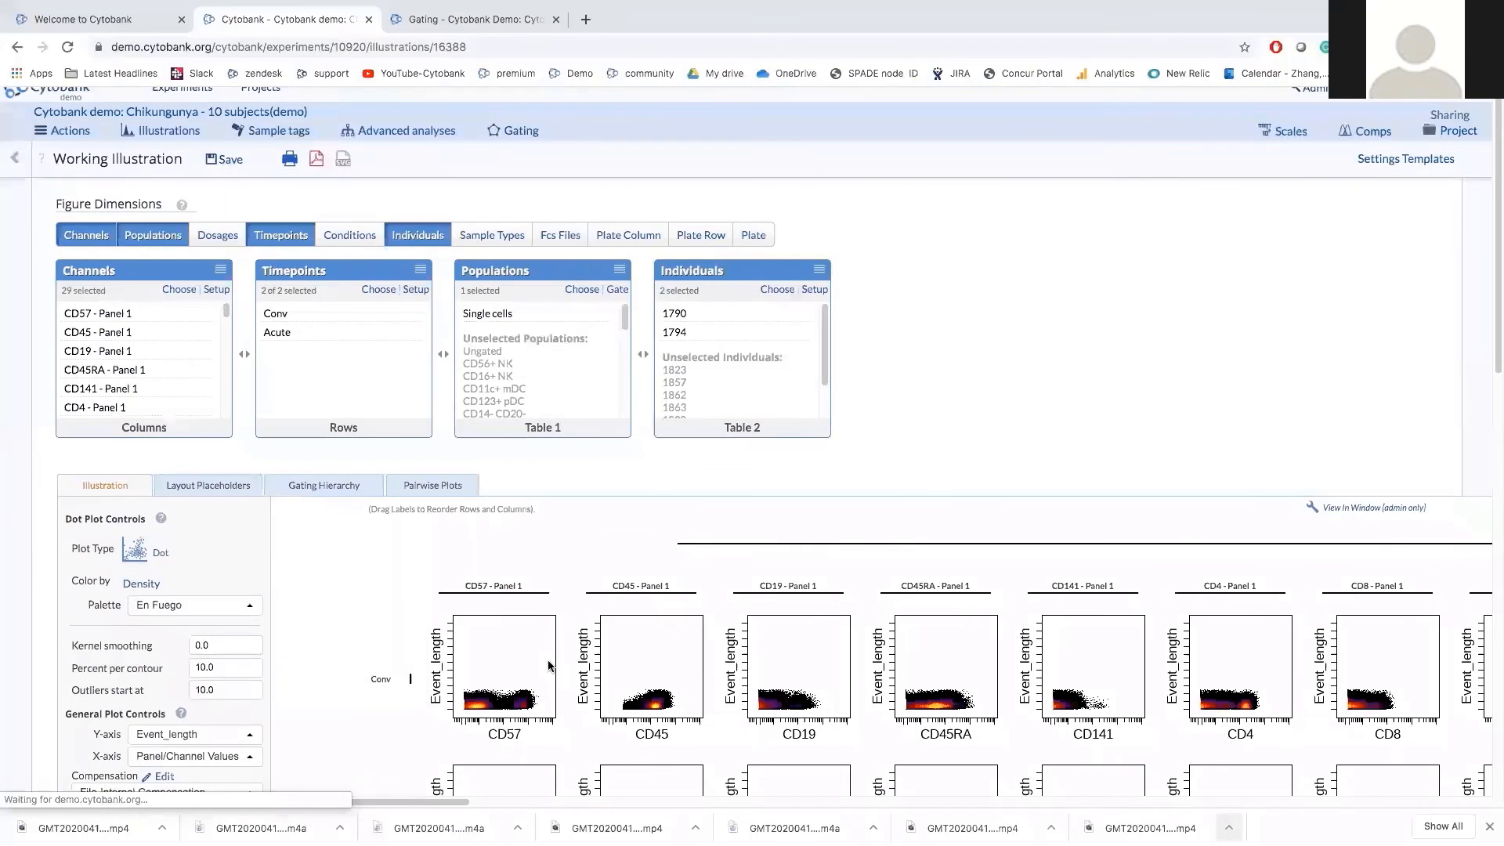
scroll(481, 702, "down", 1)
scroll(482, 700, "down", 2)
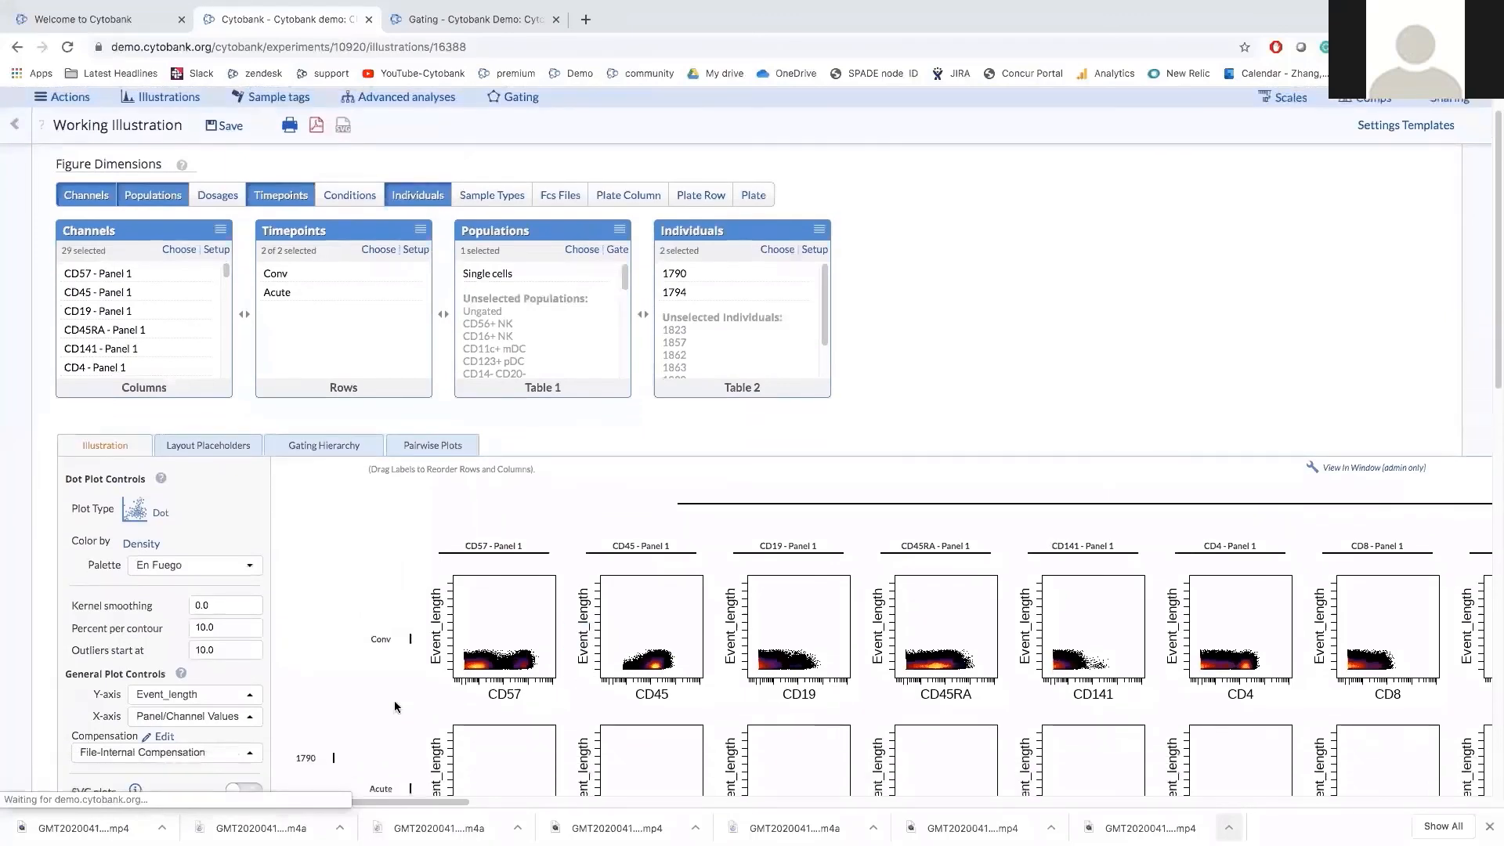
scroll(395, 706, "down", 1)
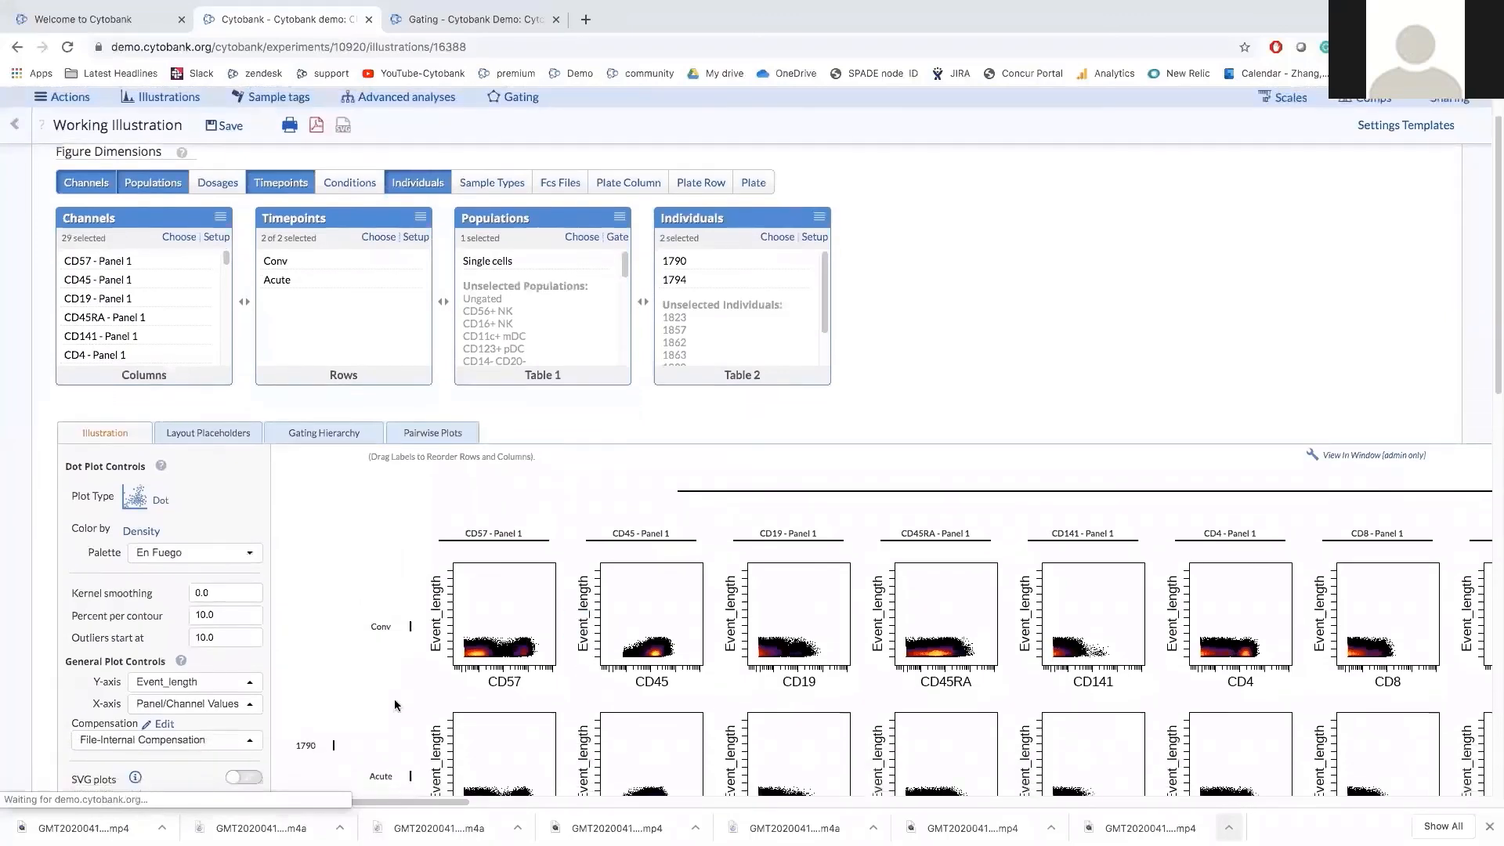
scroll(396, 705, "up", 4)
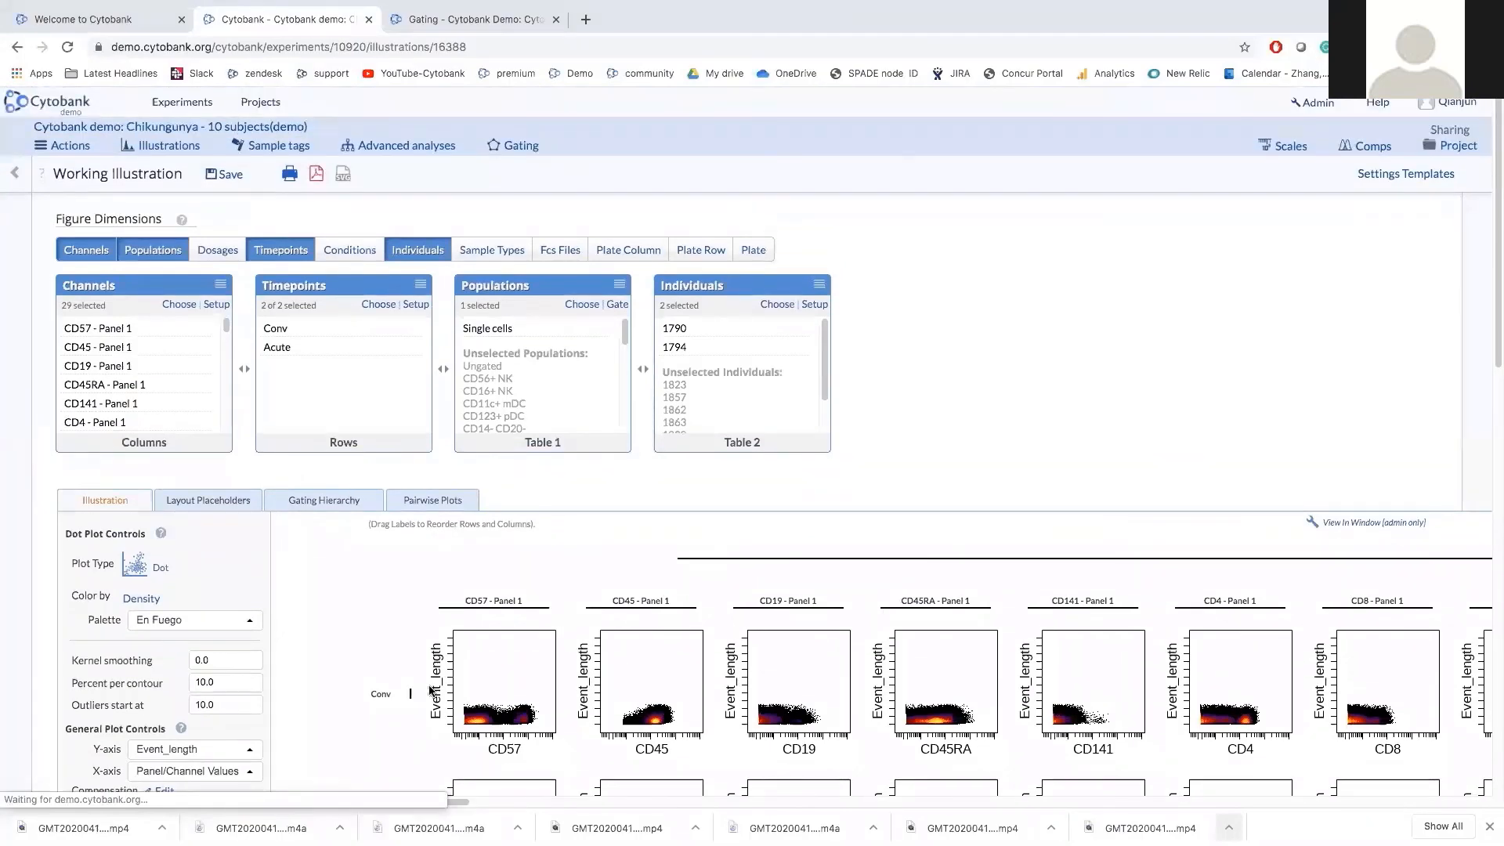
scroll(430, 690, "down", 3)
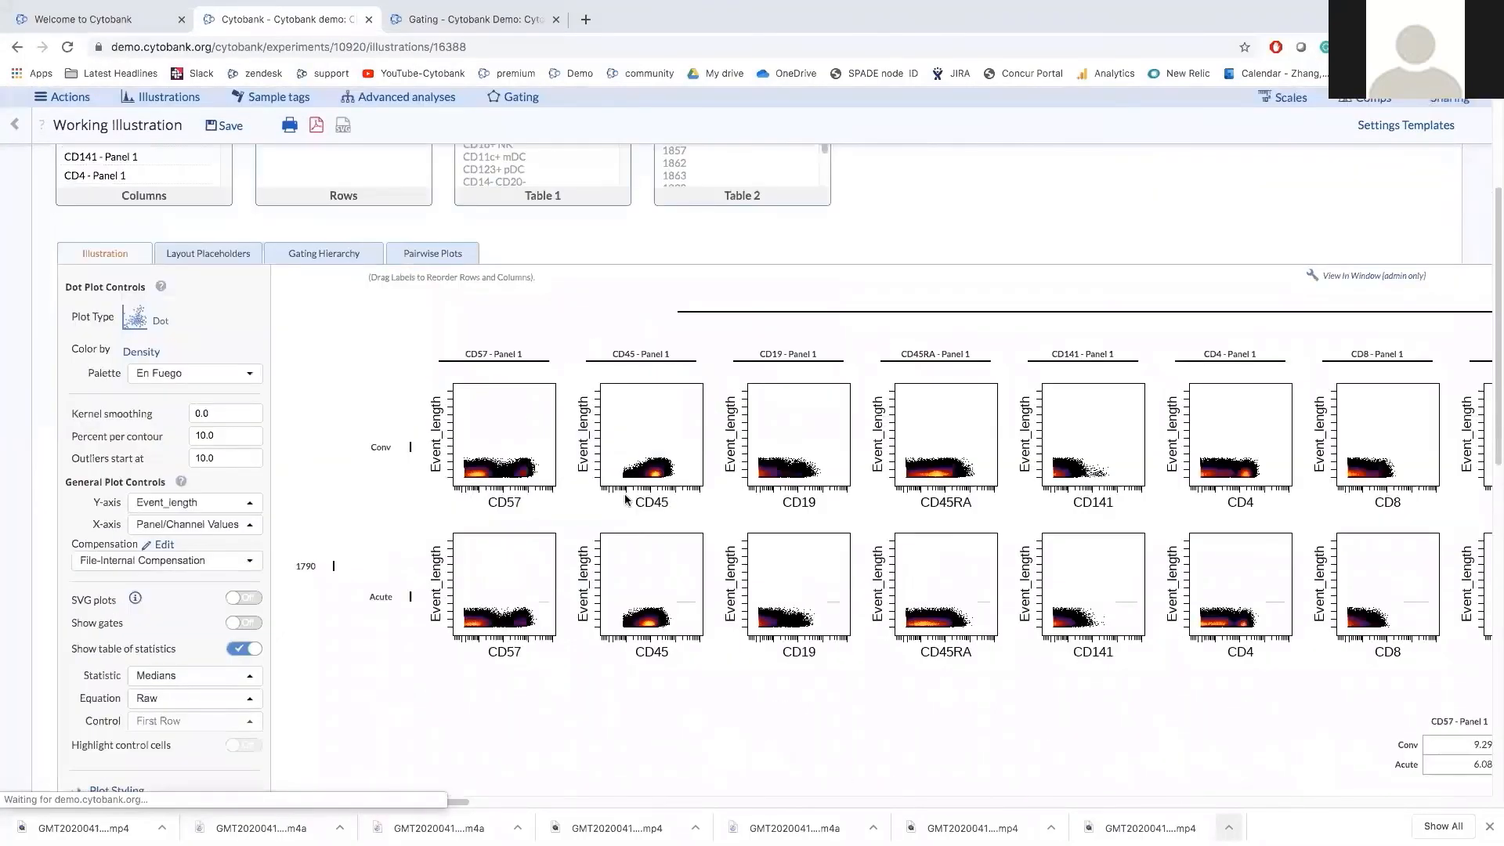
scroll(626, 498, "up", 3)
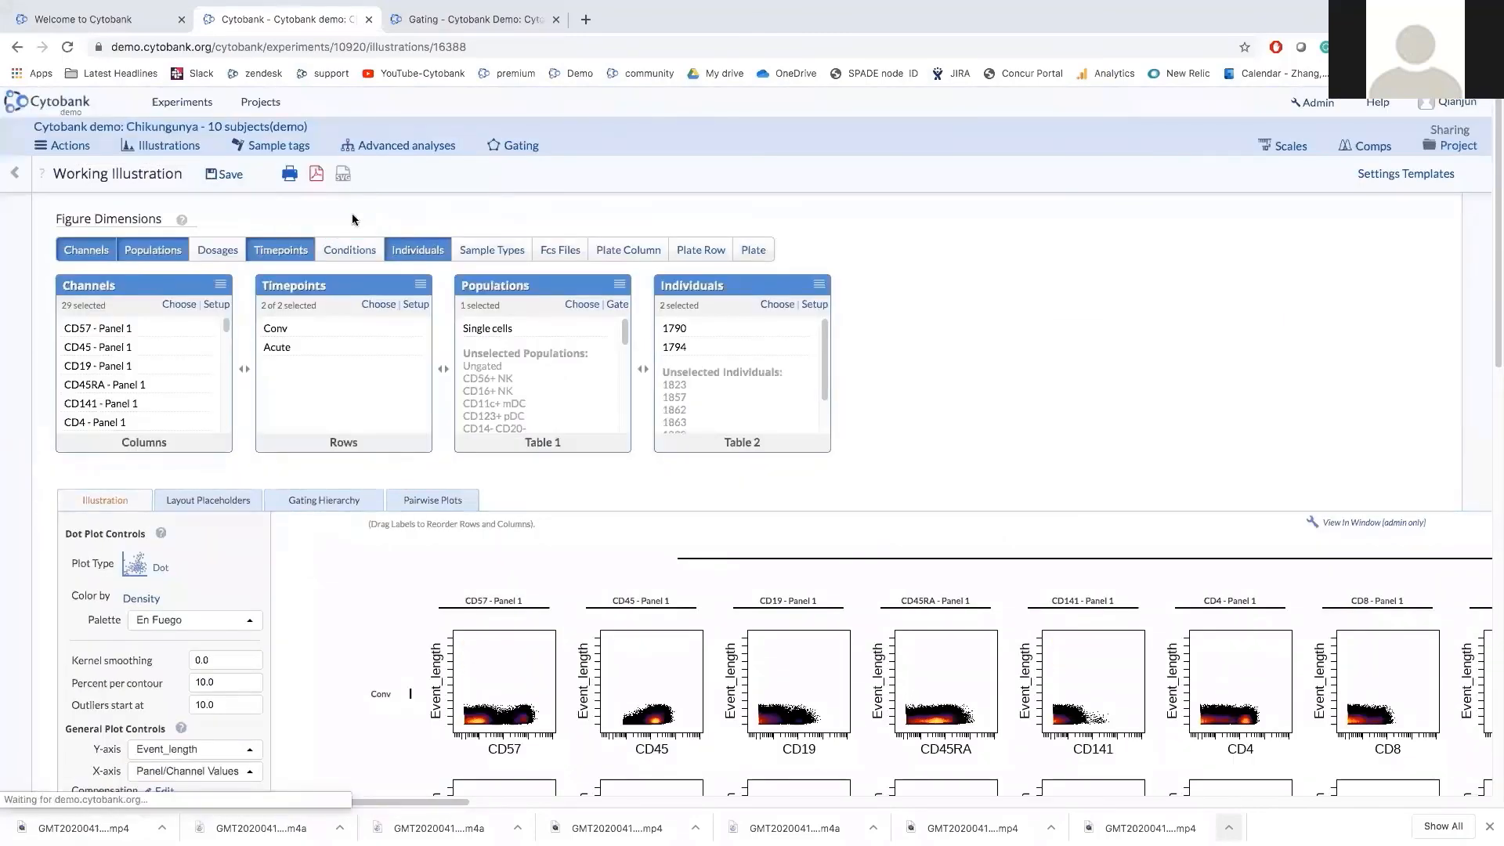
scroll(348, 617, "down", 1)
scroll(348, 619, "down", 2)
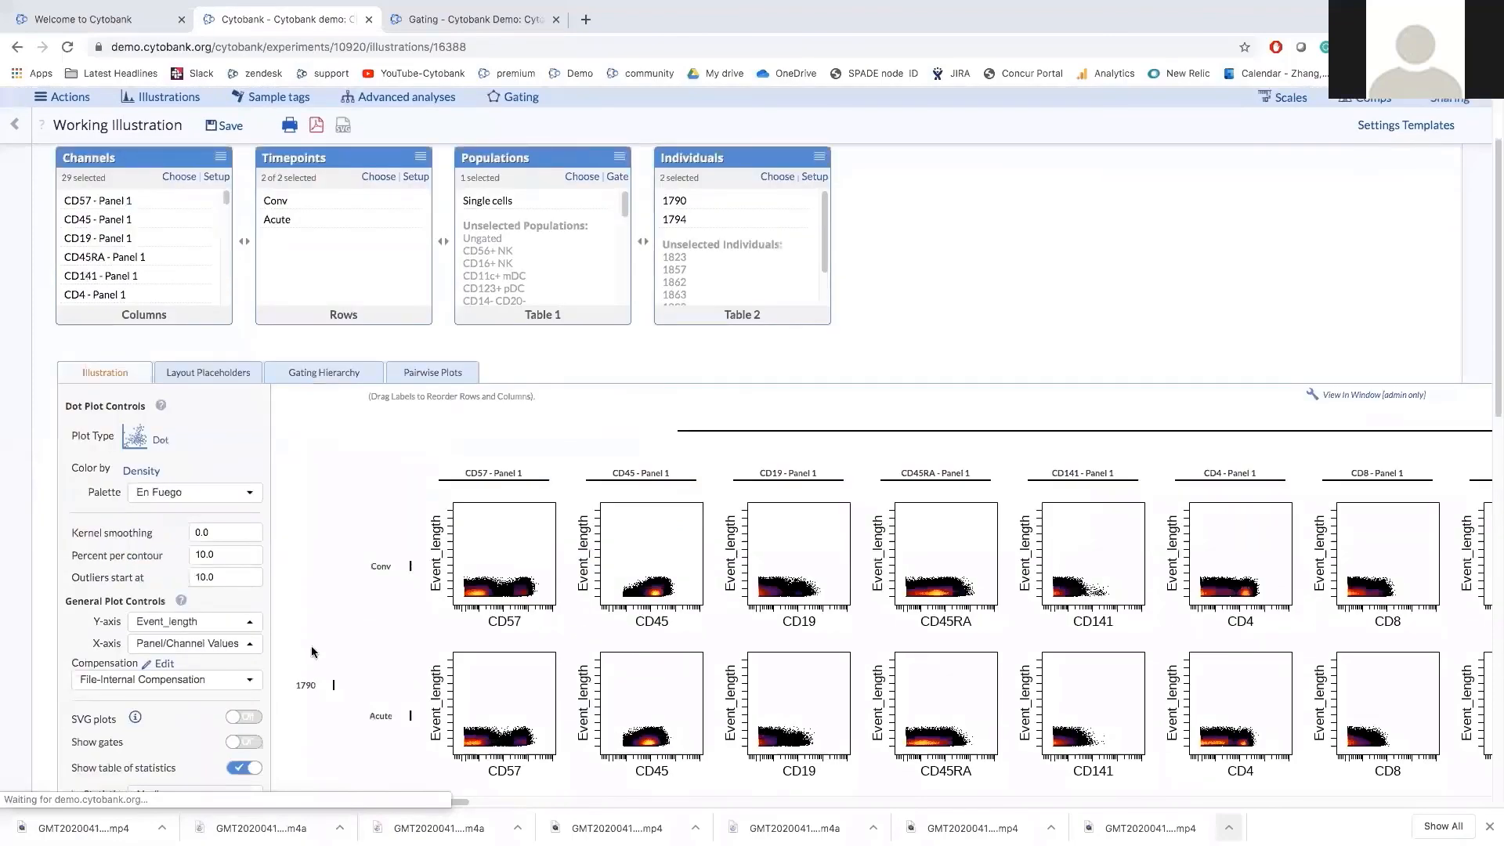
scroll(312, 647, "down", 1)
Switch plots to SVG and load the 'viSNE on CD45: 3000I with selected marker' analysis.
left_click(243, 677)
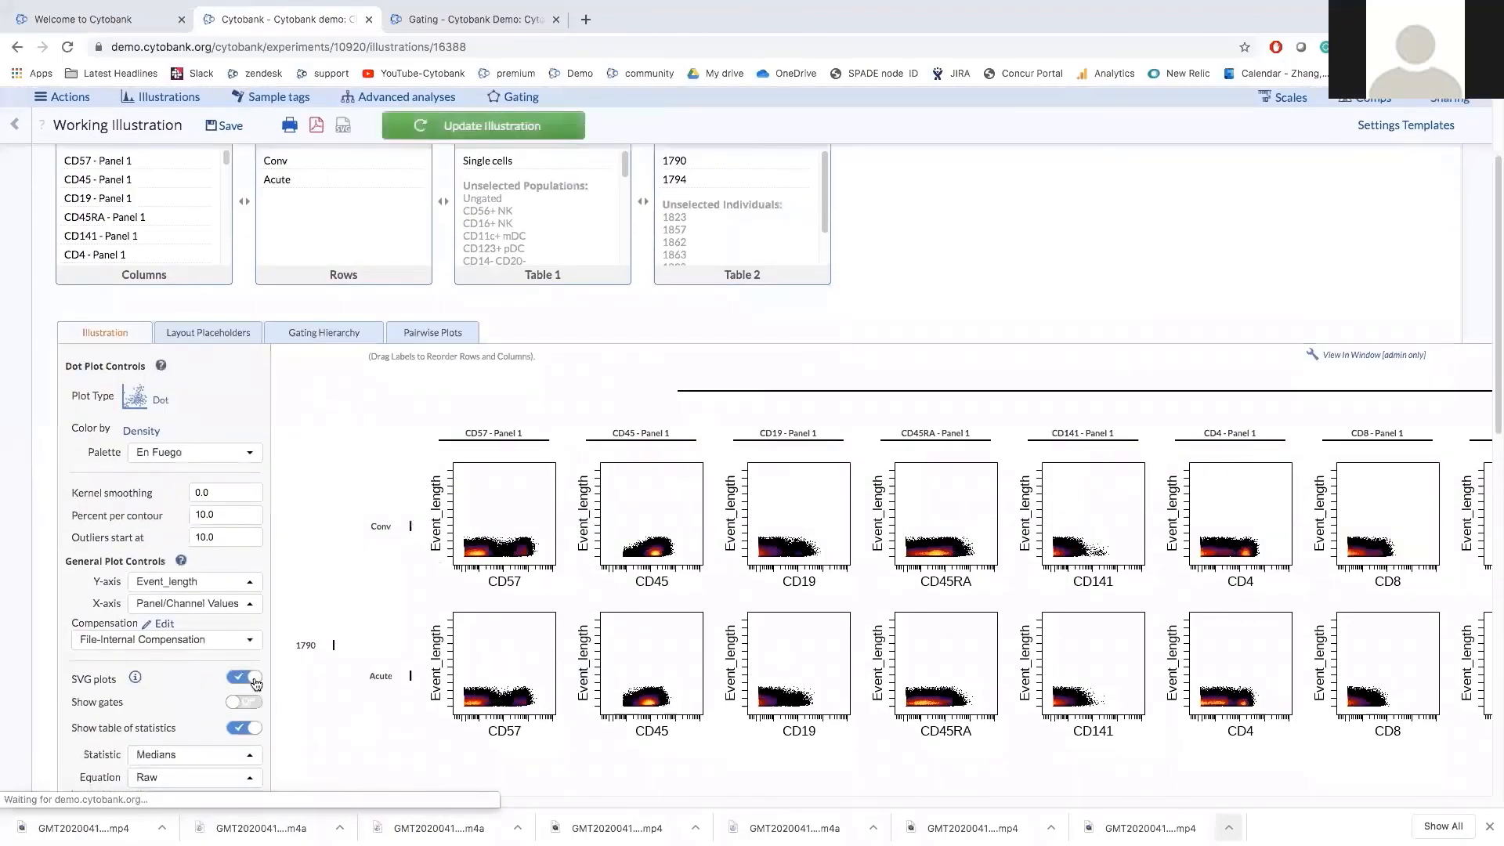
scroll(510, 669, "up", 3)
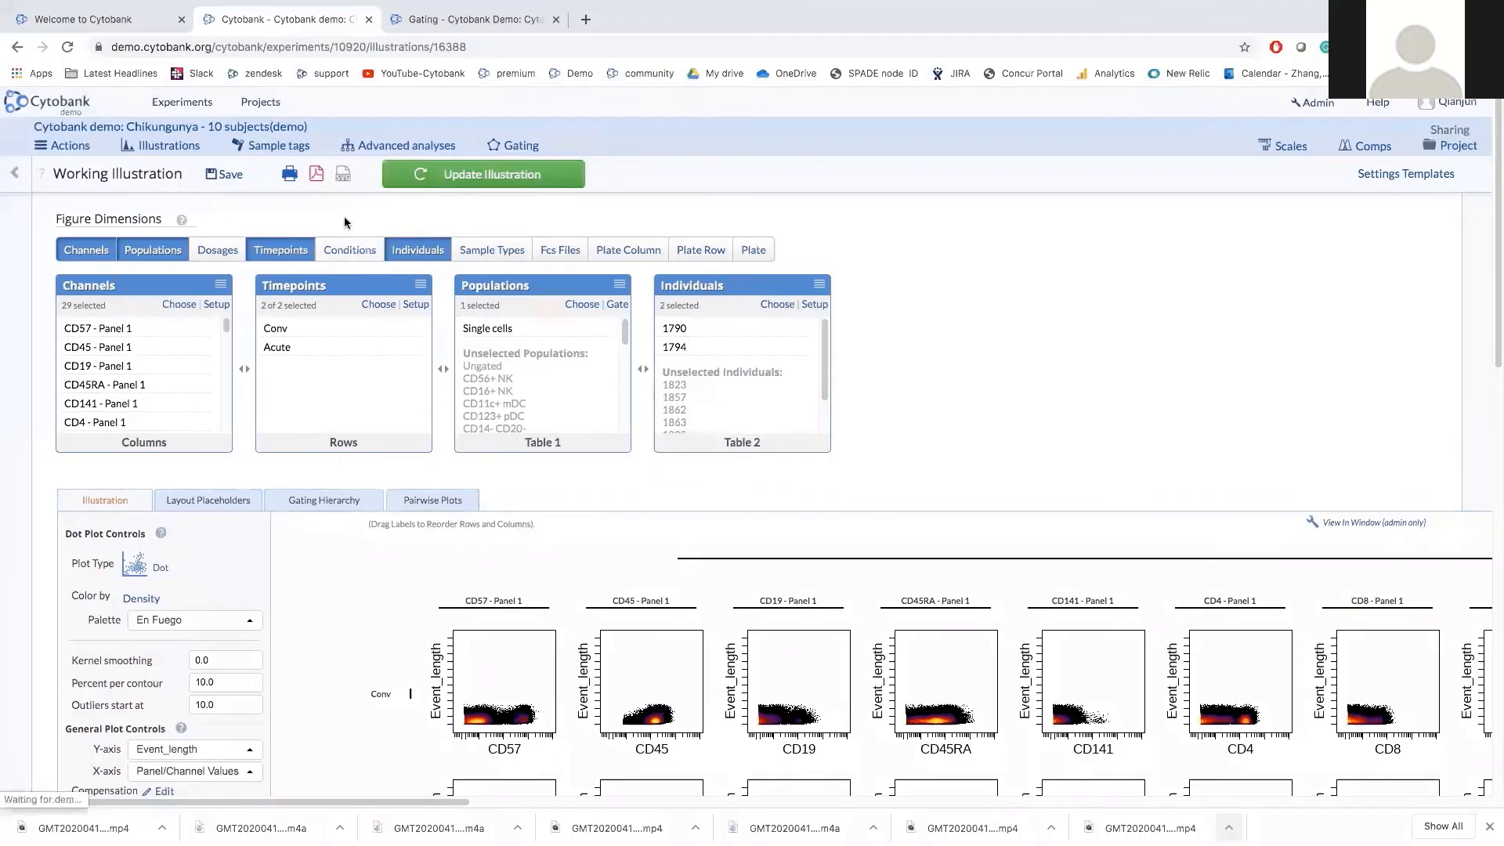
left_click(375, 146)
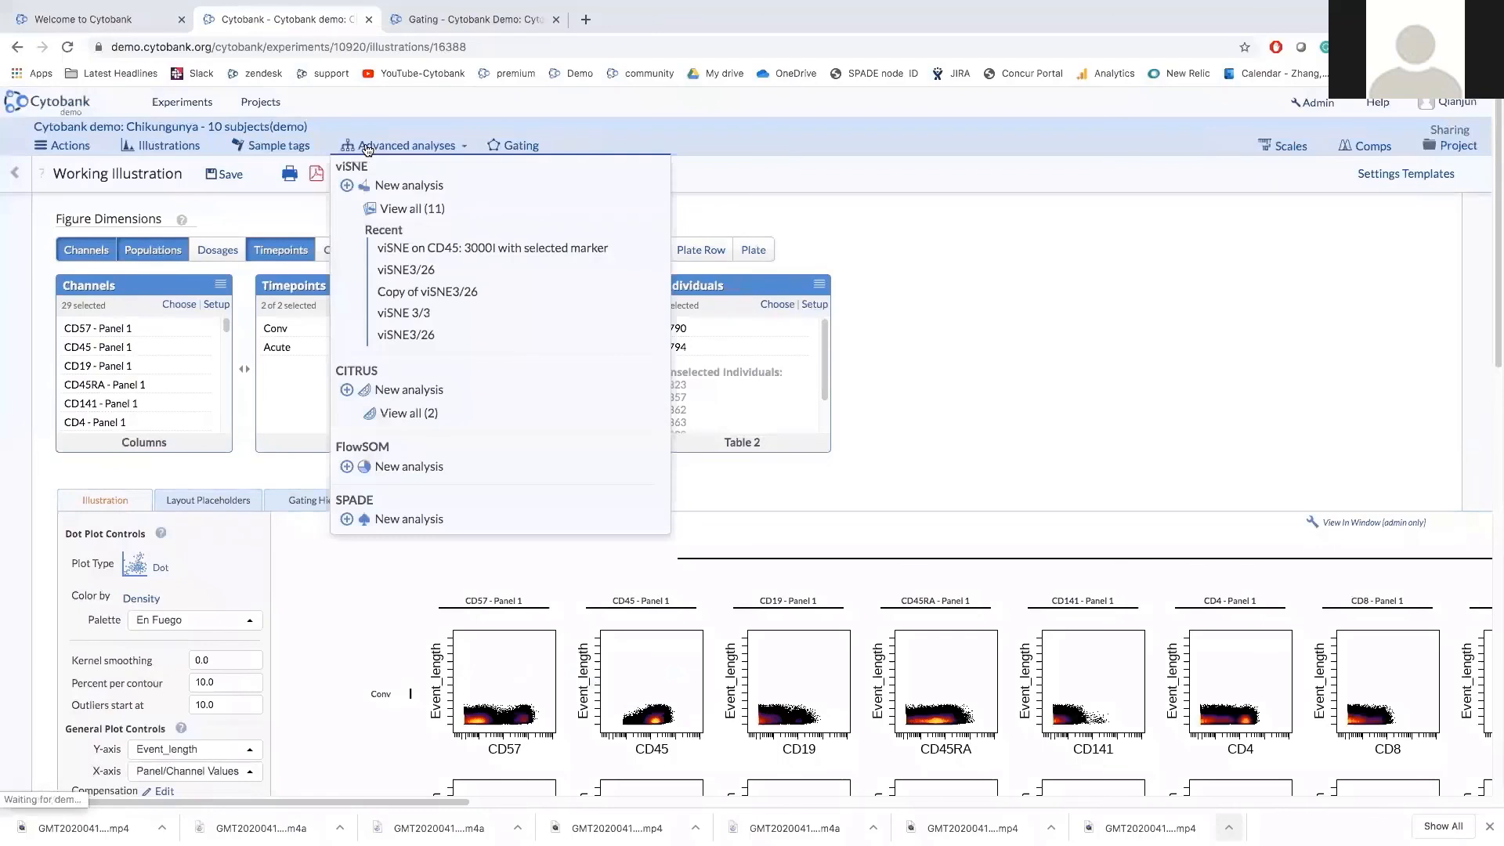
left_click(406, 269)
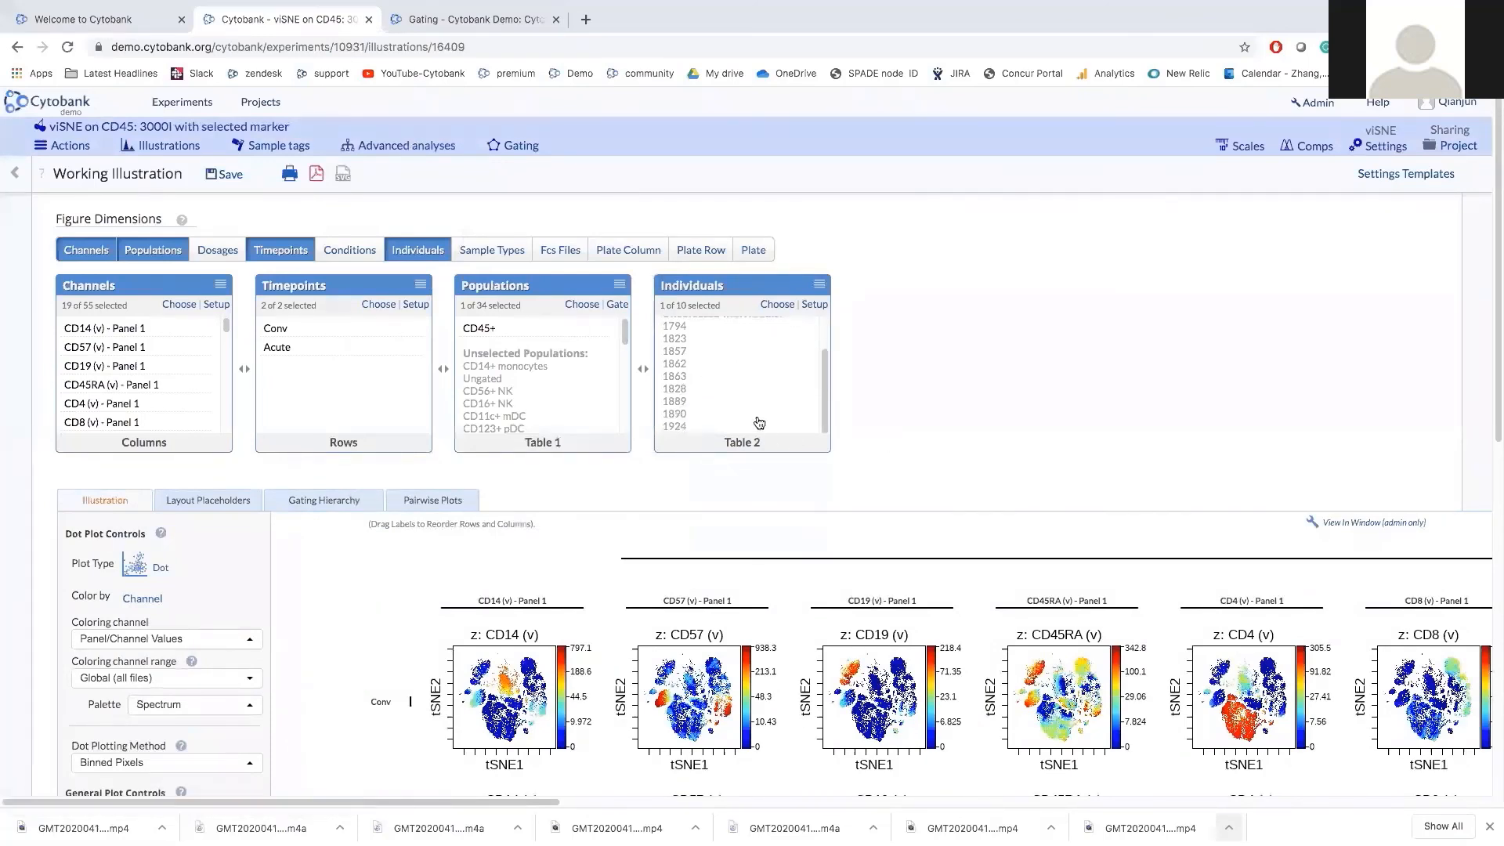
scroll(956, 481, "down", 1)
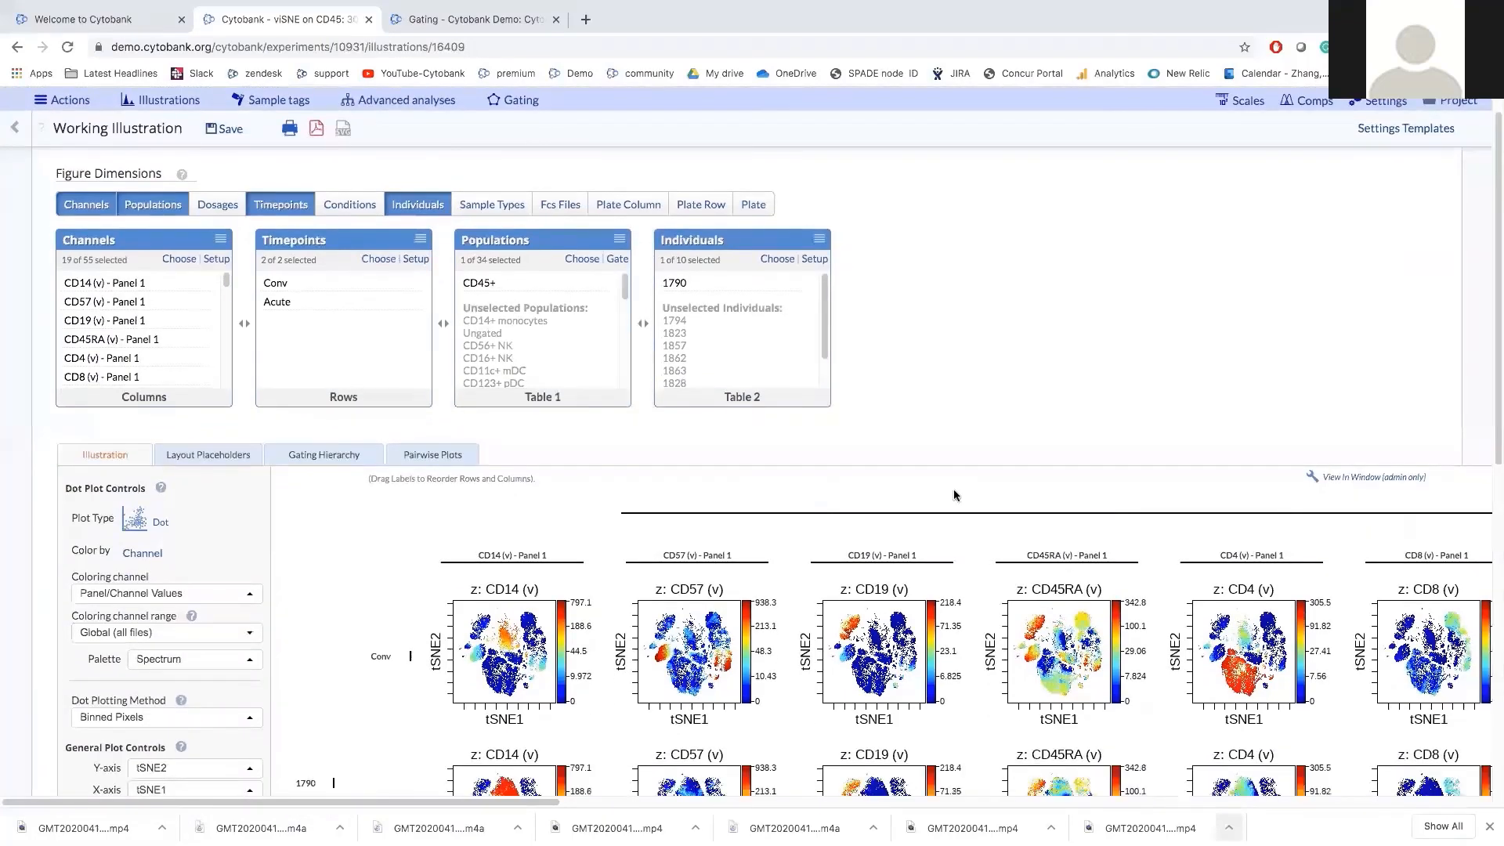
scroll(954, 495, "down", 3)
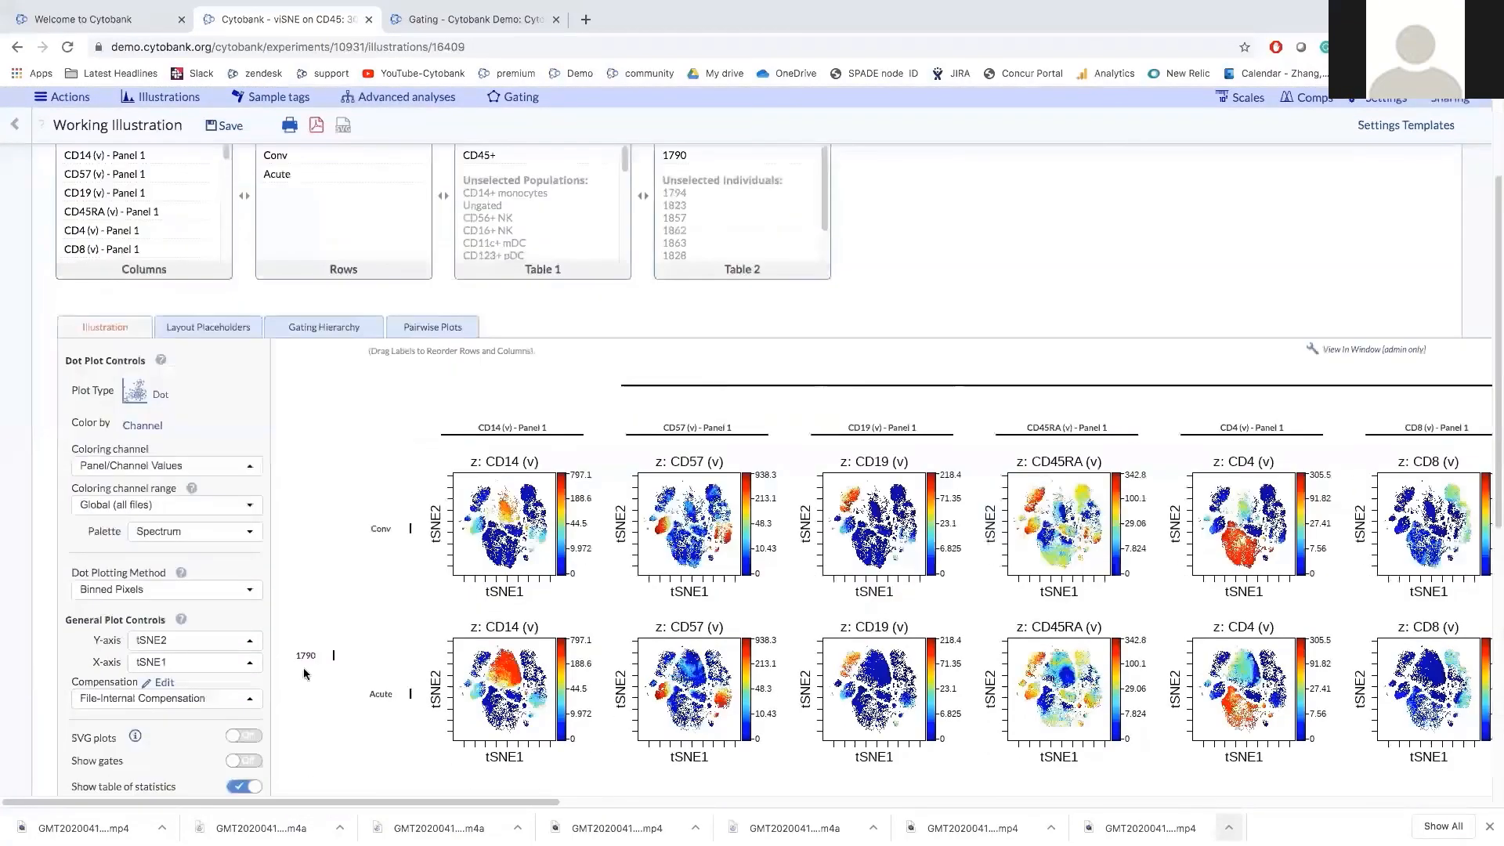
scroll(304, 672, "down", 1)
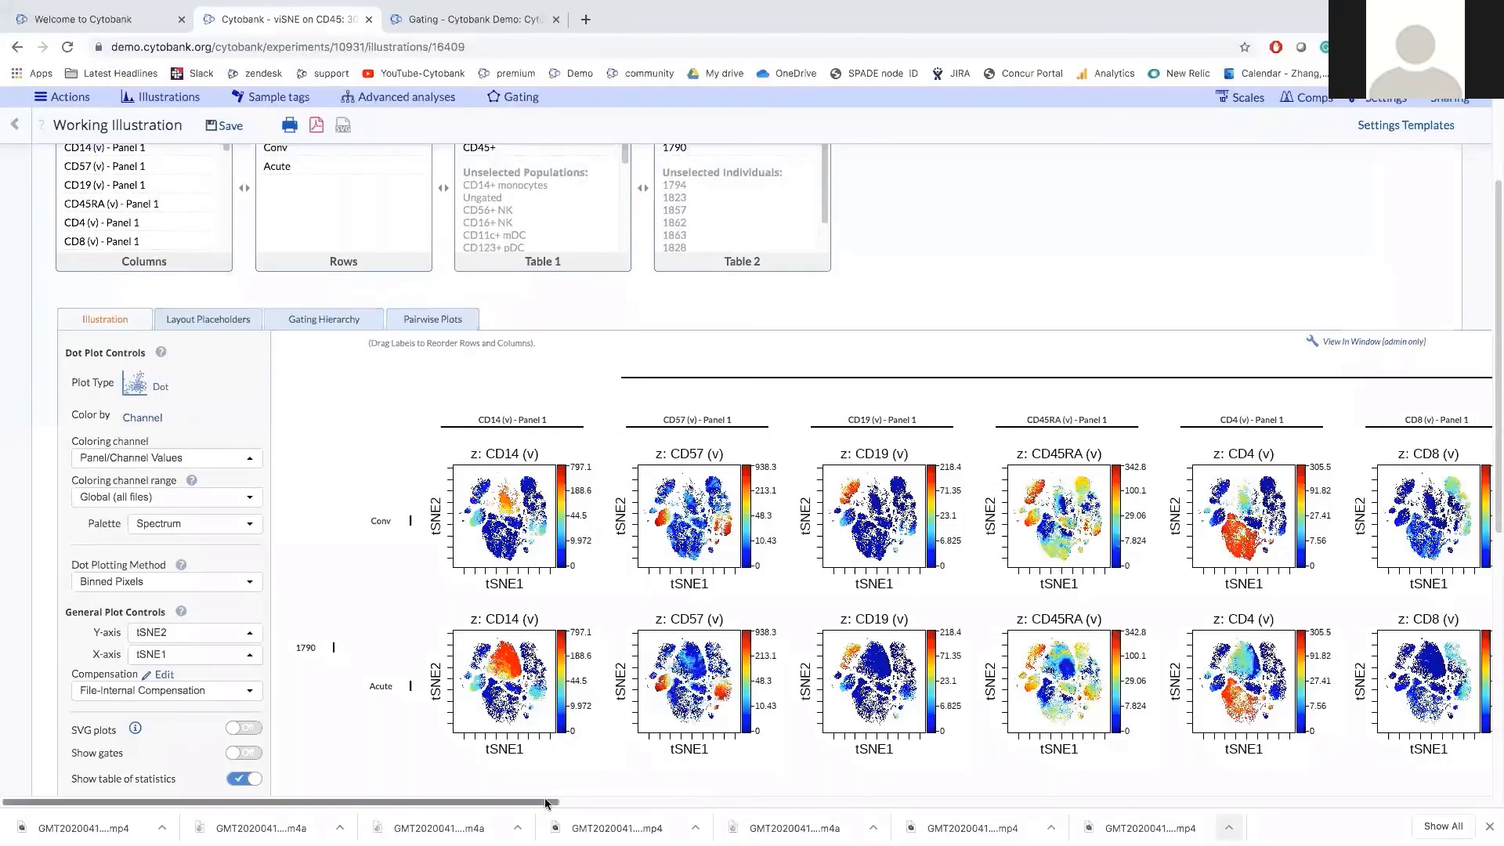
mouse_move(546, 802)
left_mouse_down()
mouse_move(656, 809)
mouse_move(553, 807)
left_mouse_up()
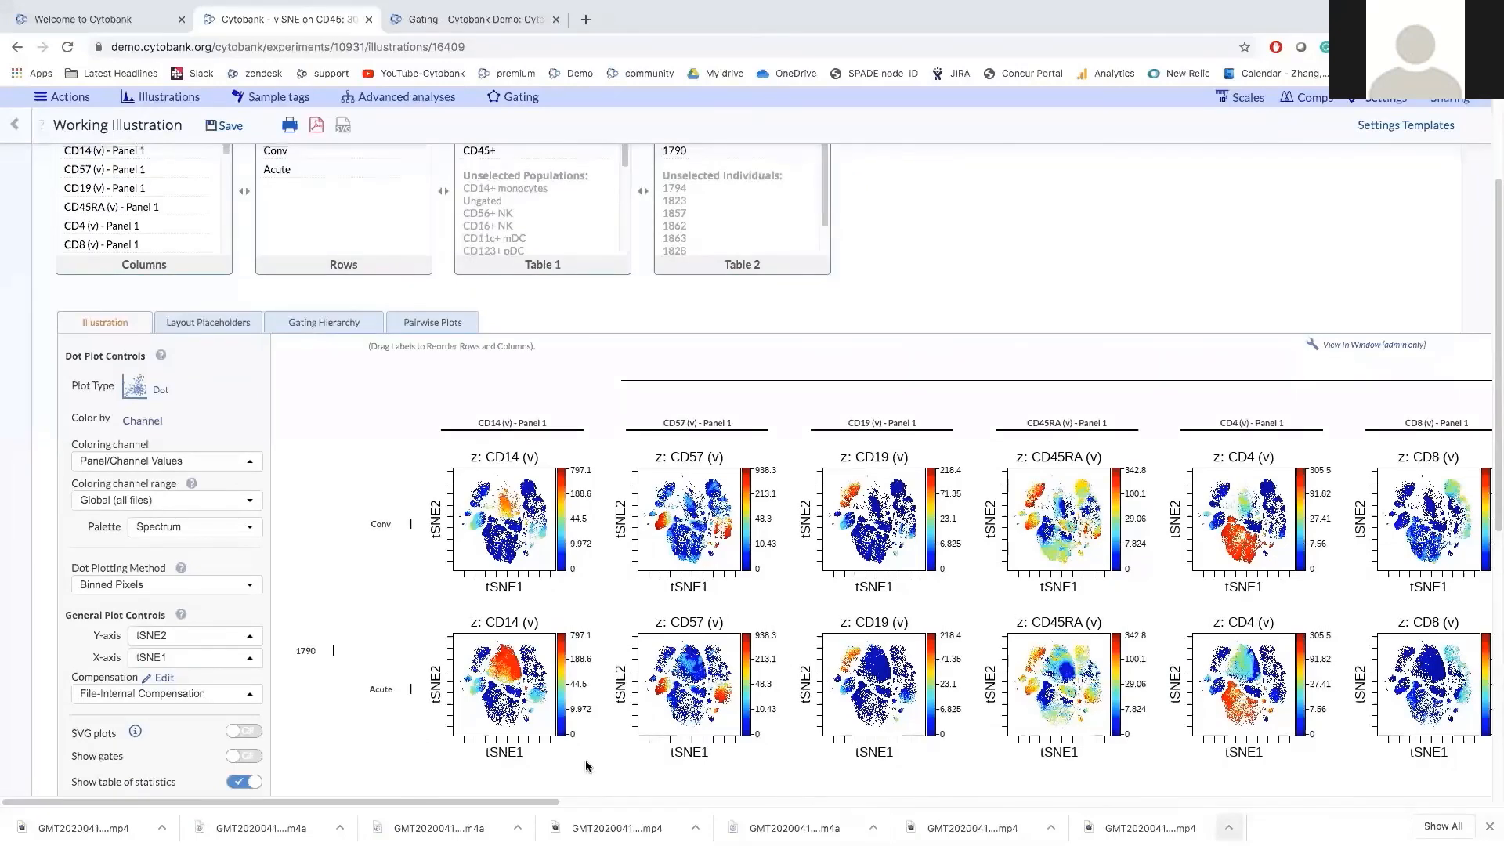
scroll(585, 760, "up", 1)
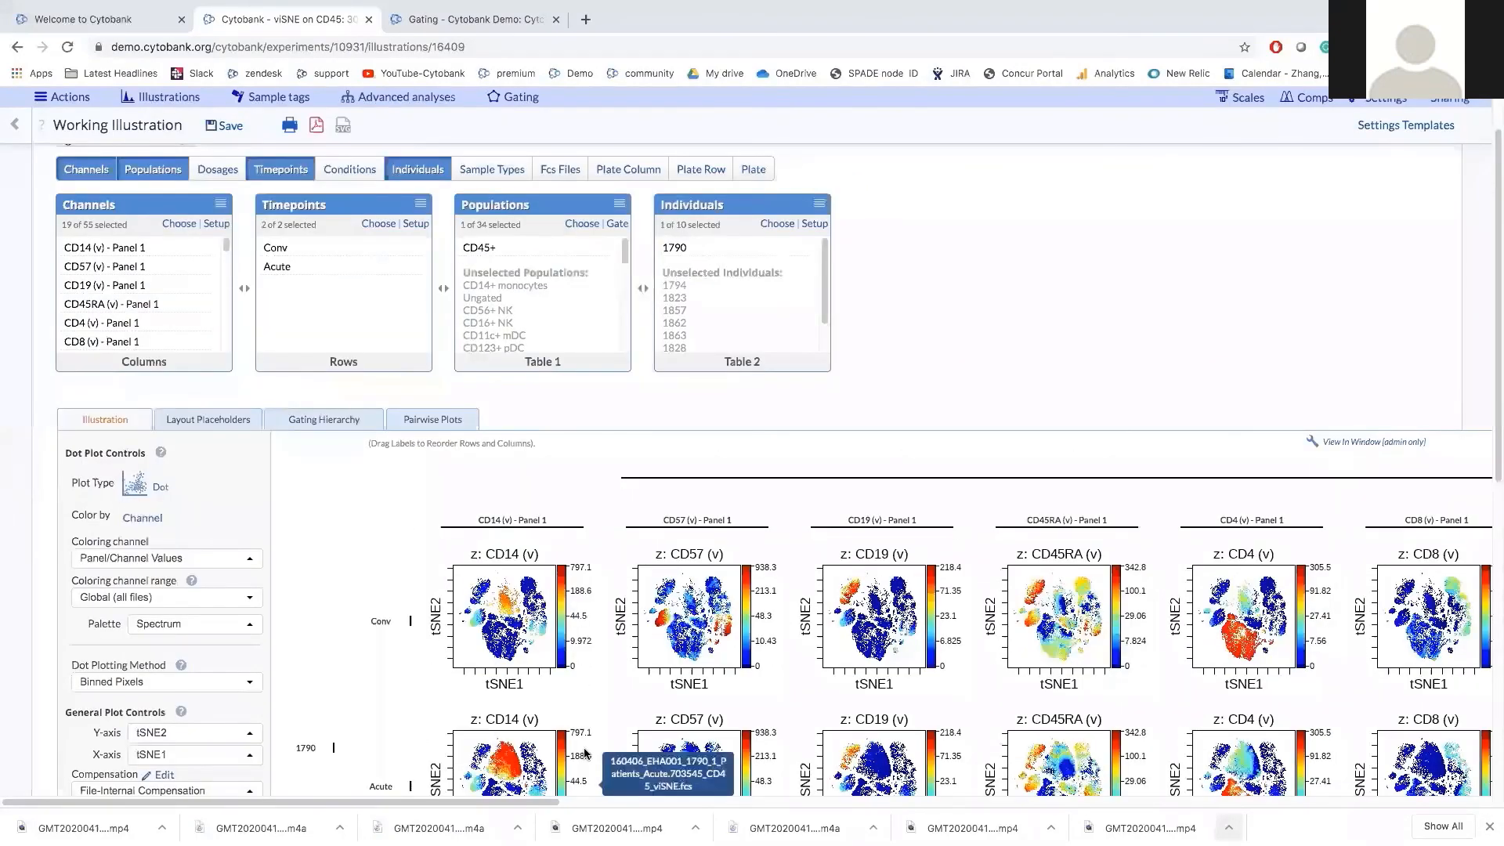
scroll(585, 752, "down", 2)
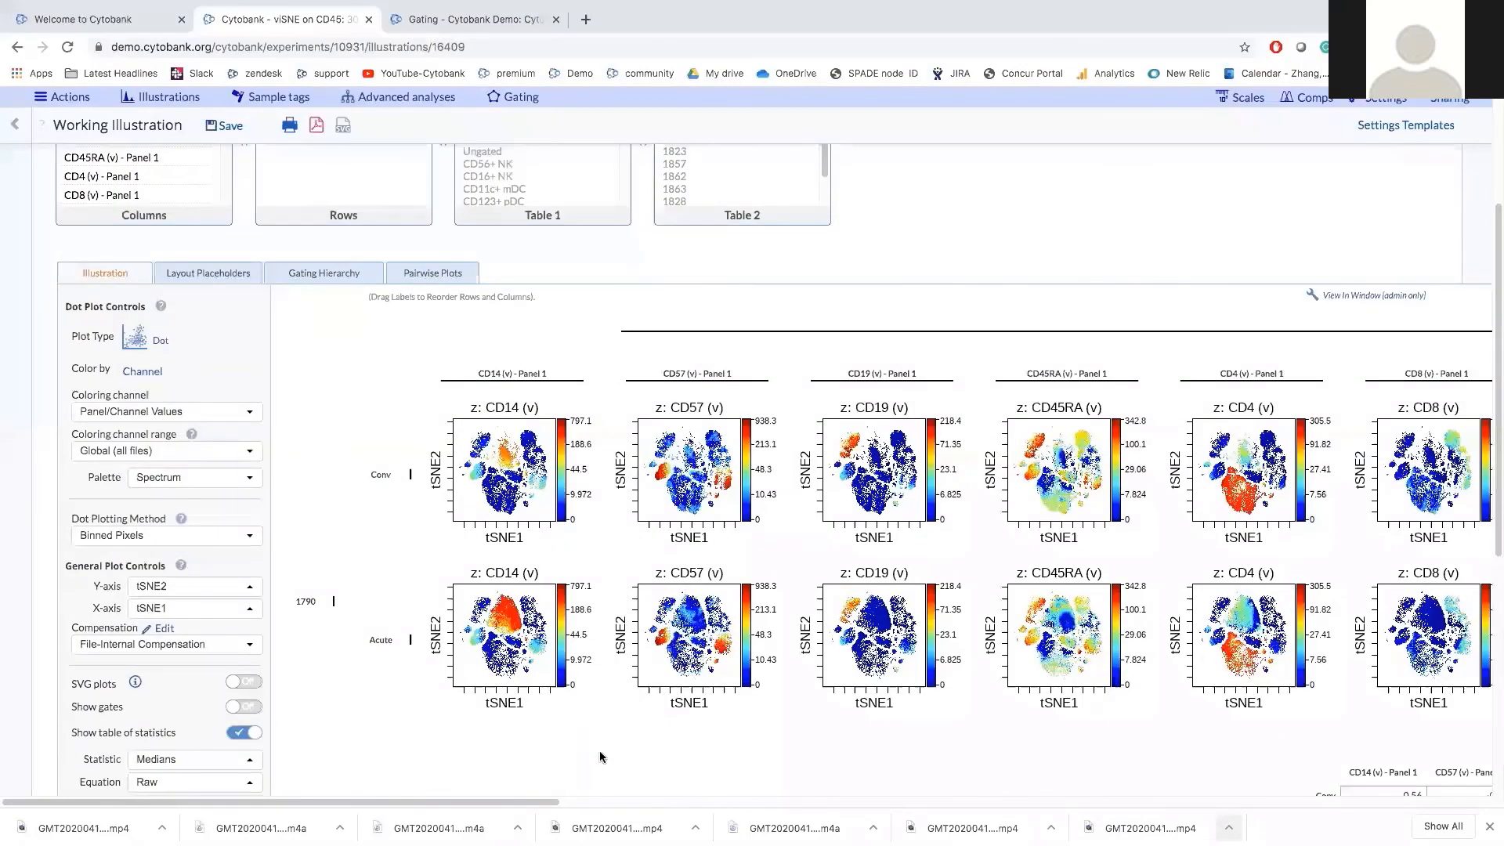
scroll(604, 767, "up", 1)
scroll(604, 767, "up", 1)
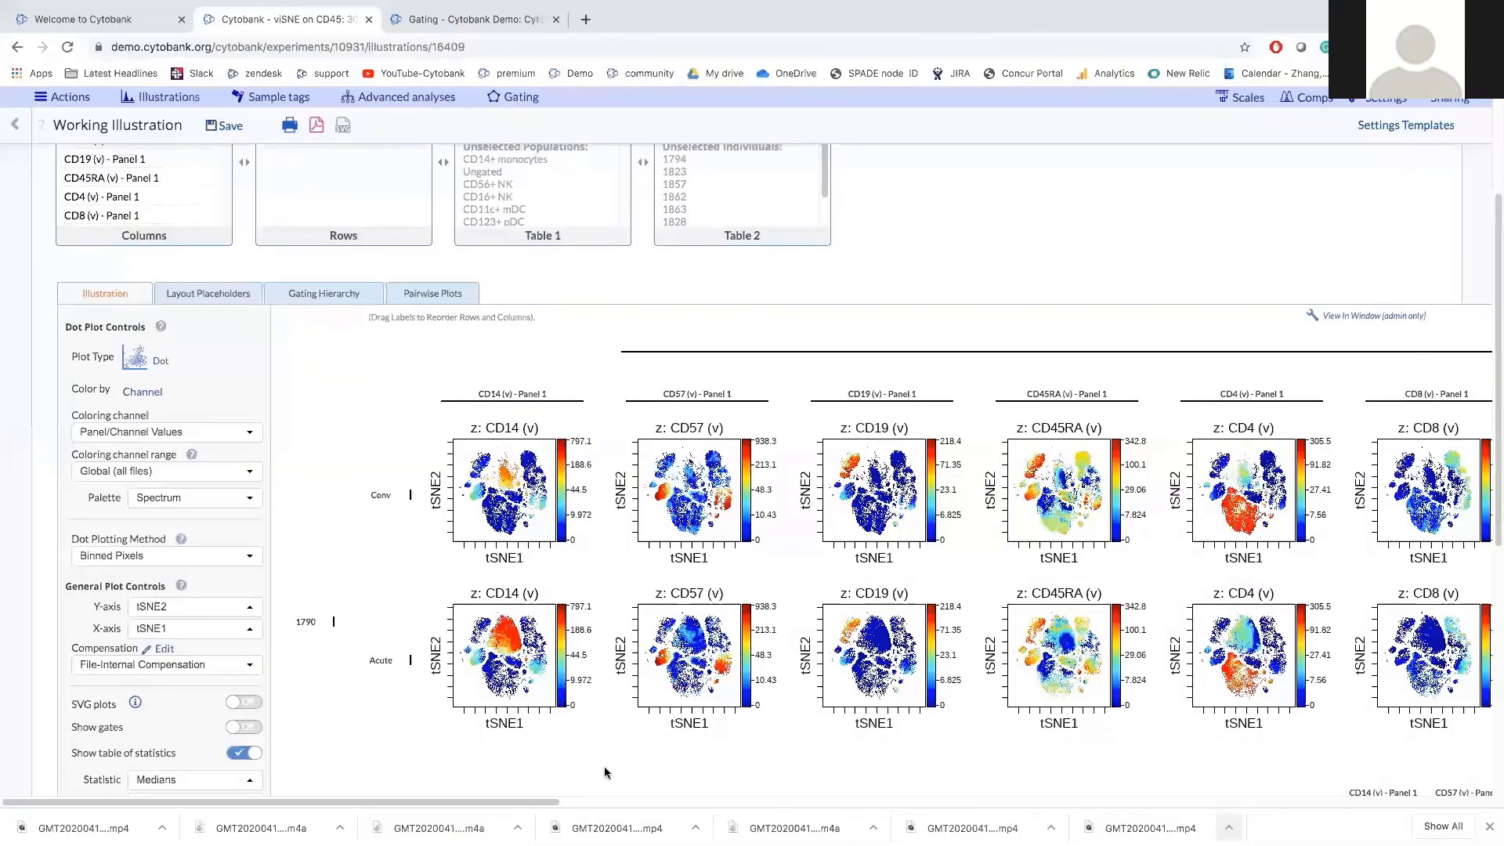
scroll(604, 766, "up", 1)
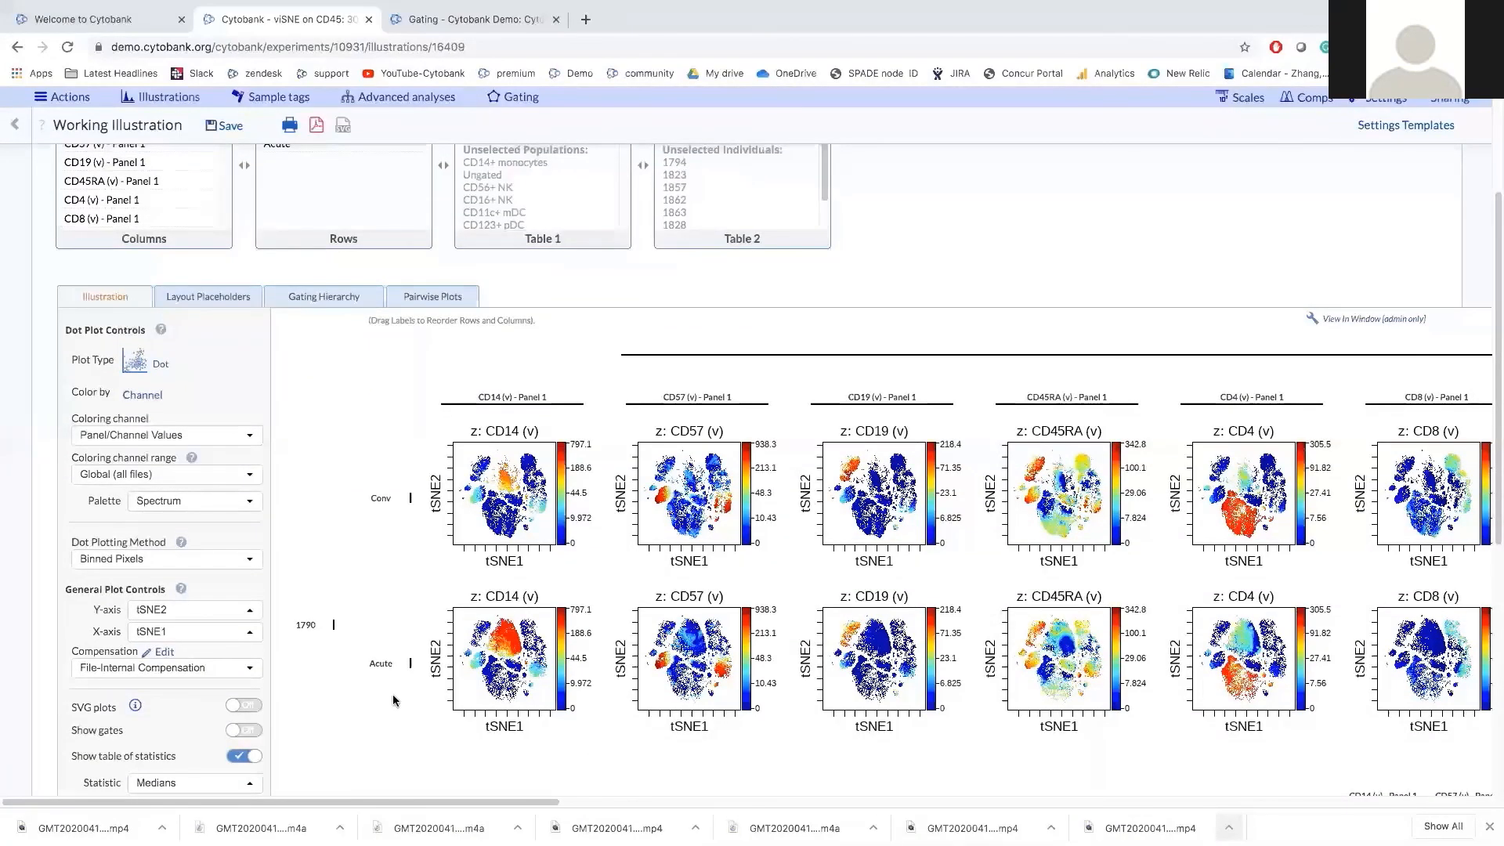
scroll(394, 699, "up", 3)
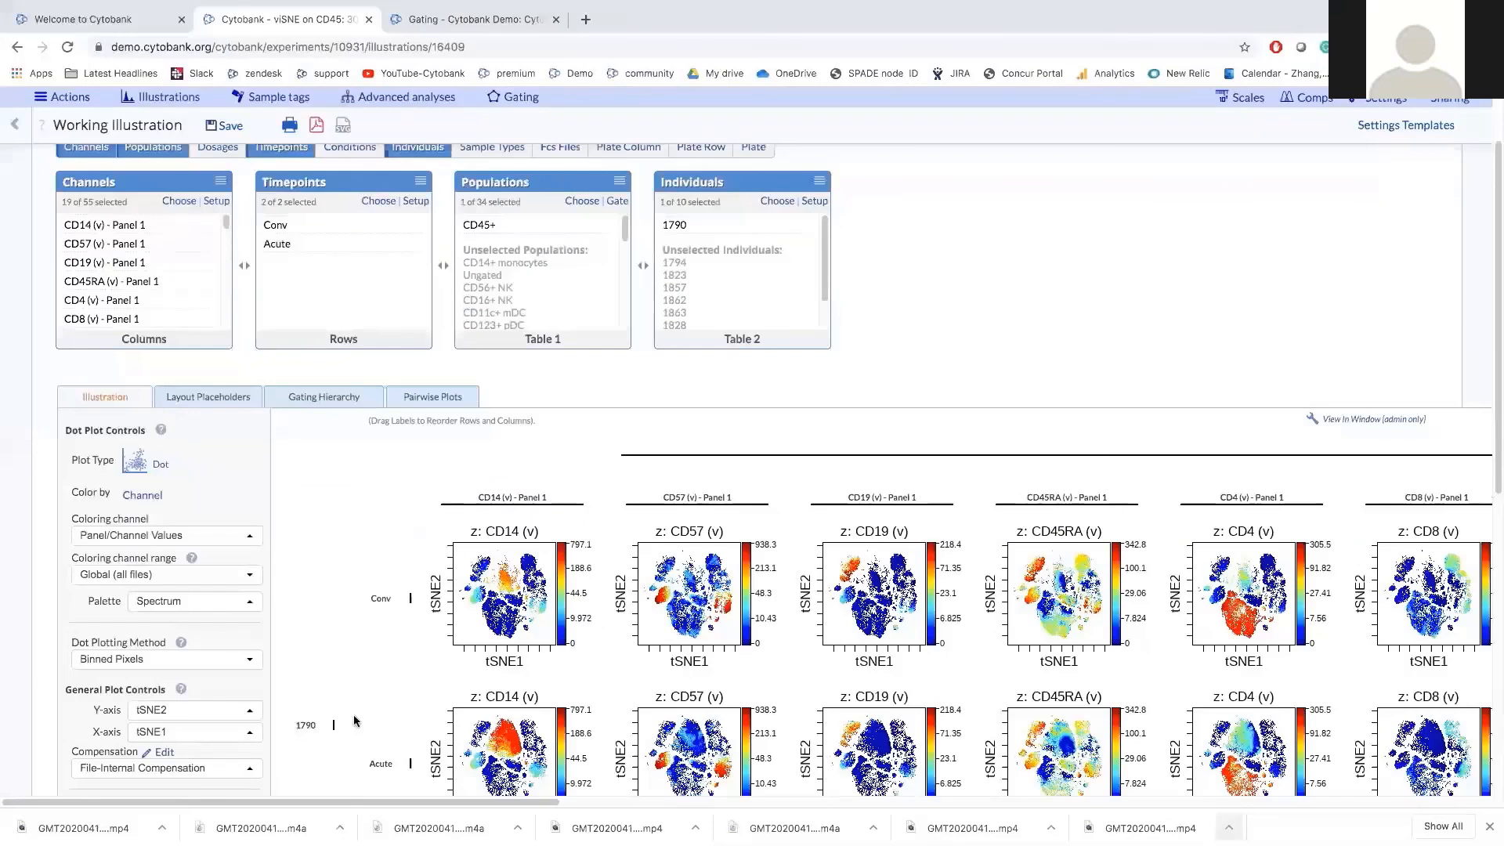
scroll(354, 721, "up", 1)
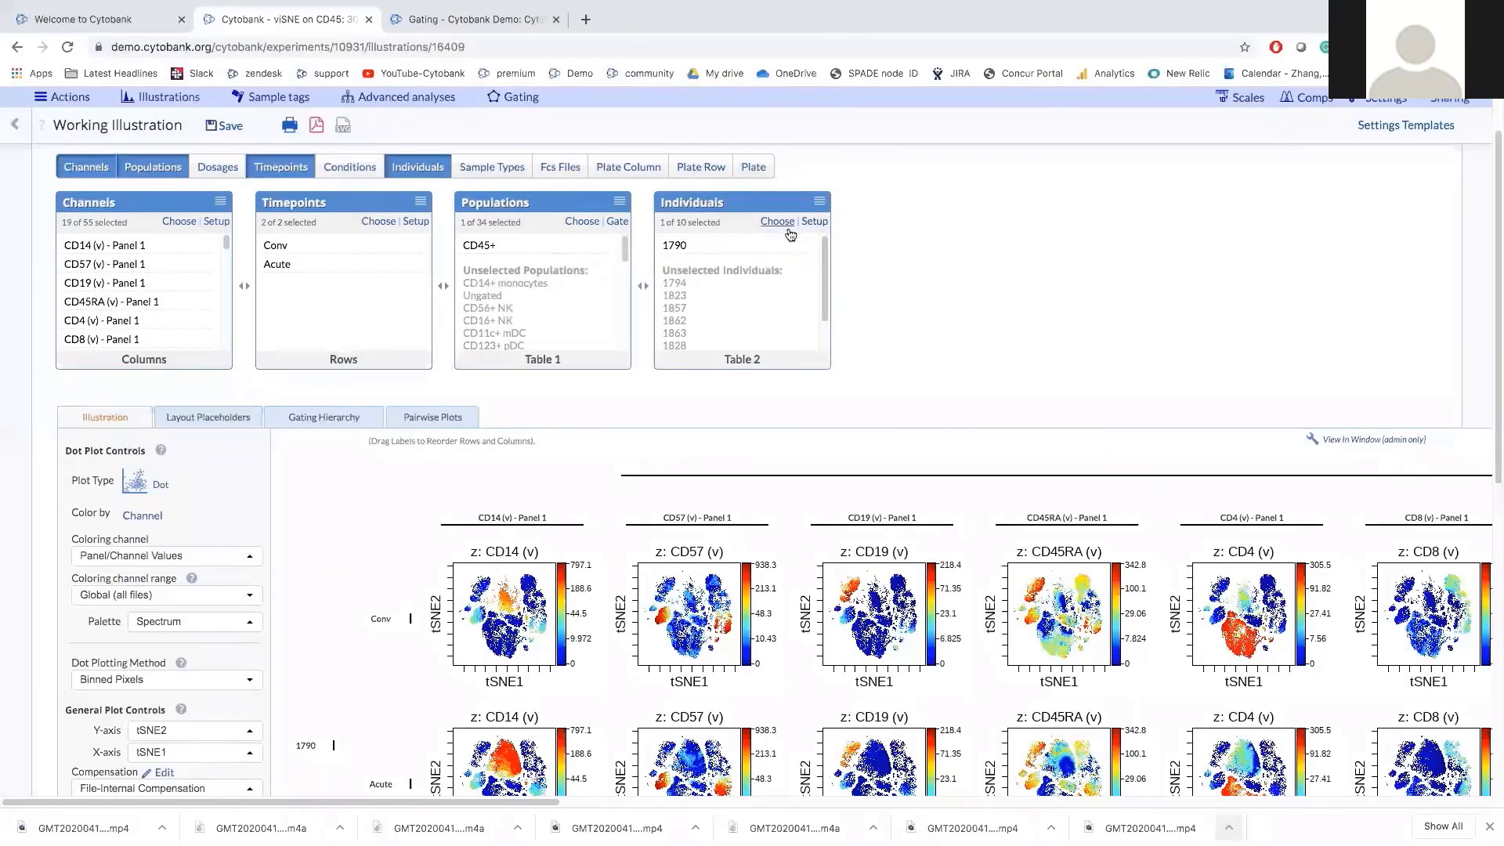
scroll(790, 235, "up", 1)
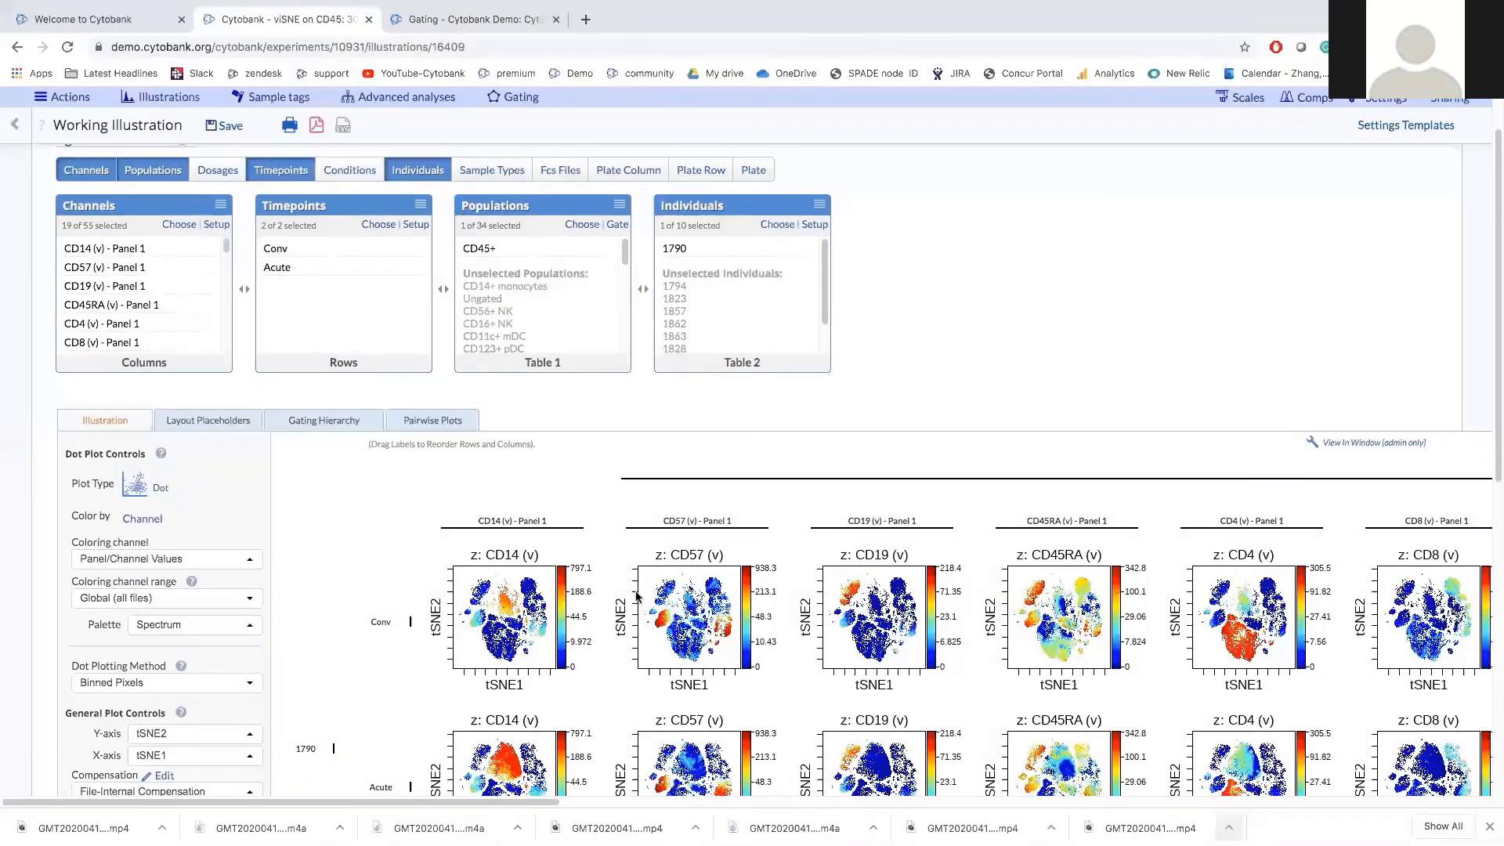
scroll(636, 595, "up", 1)
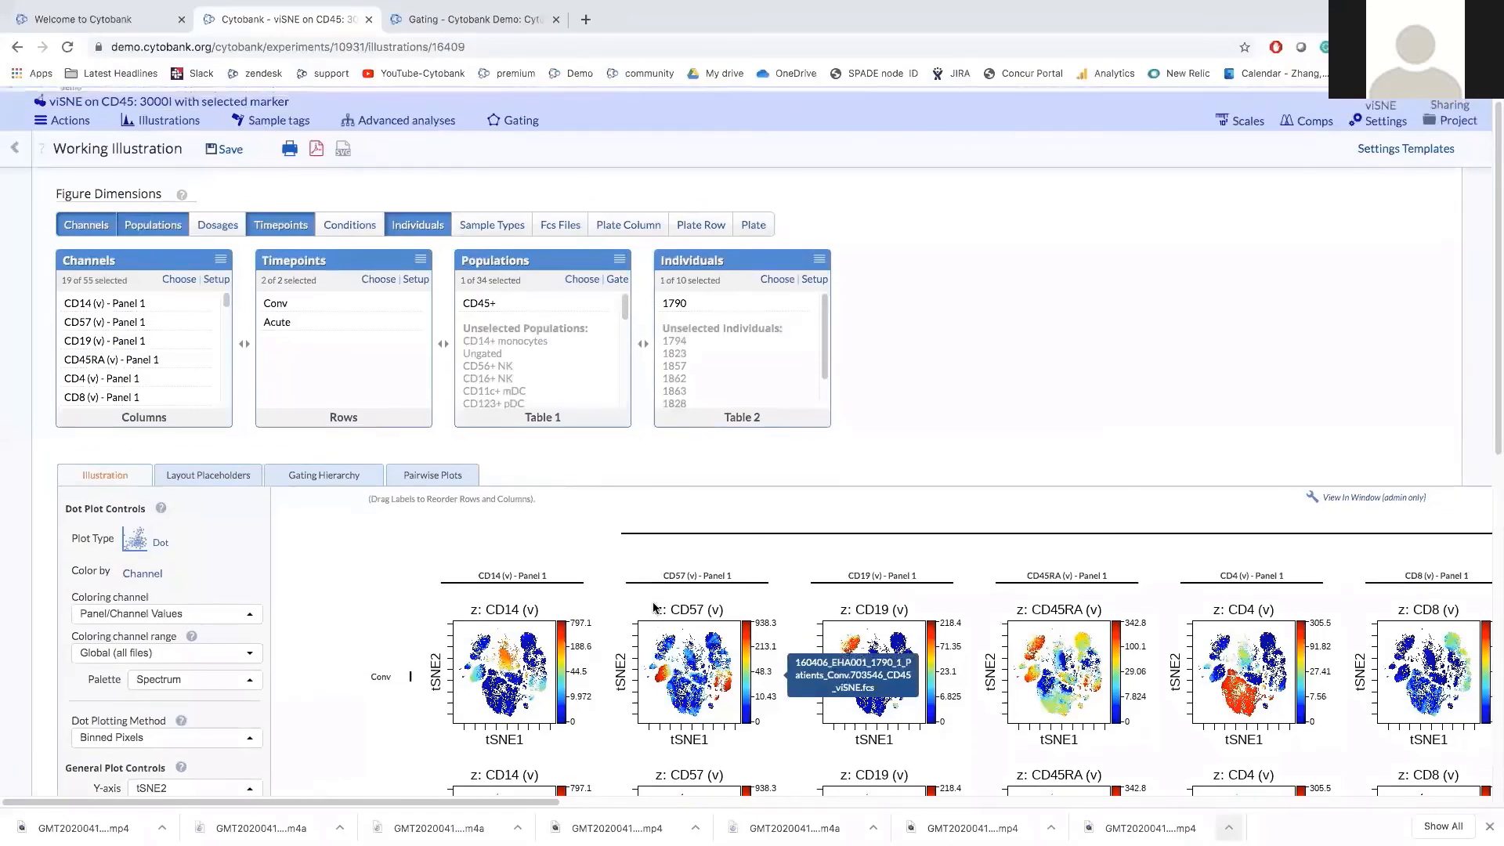
scroll(650, 610, "up", 1)
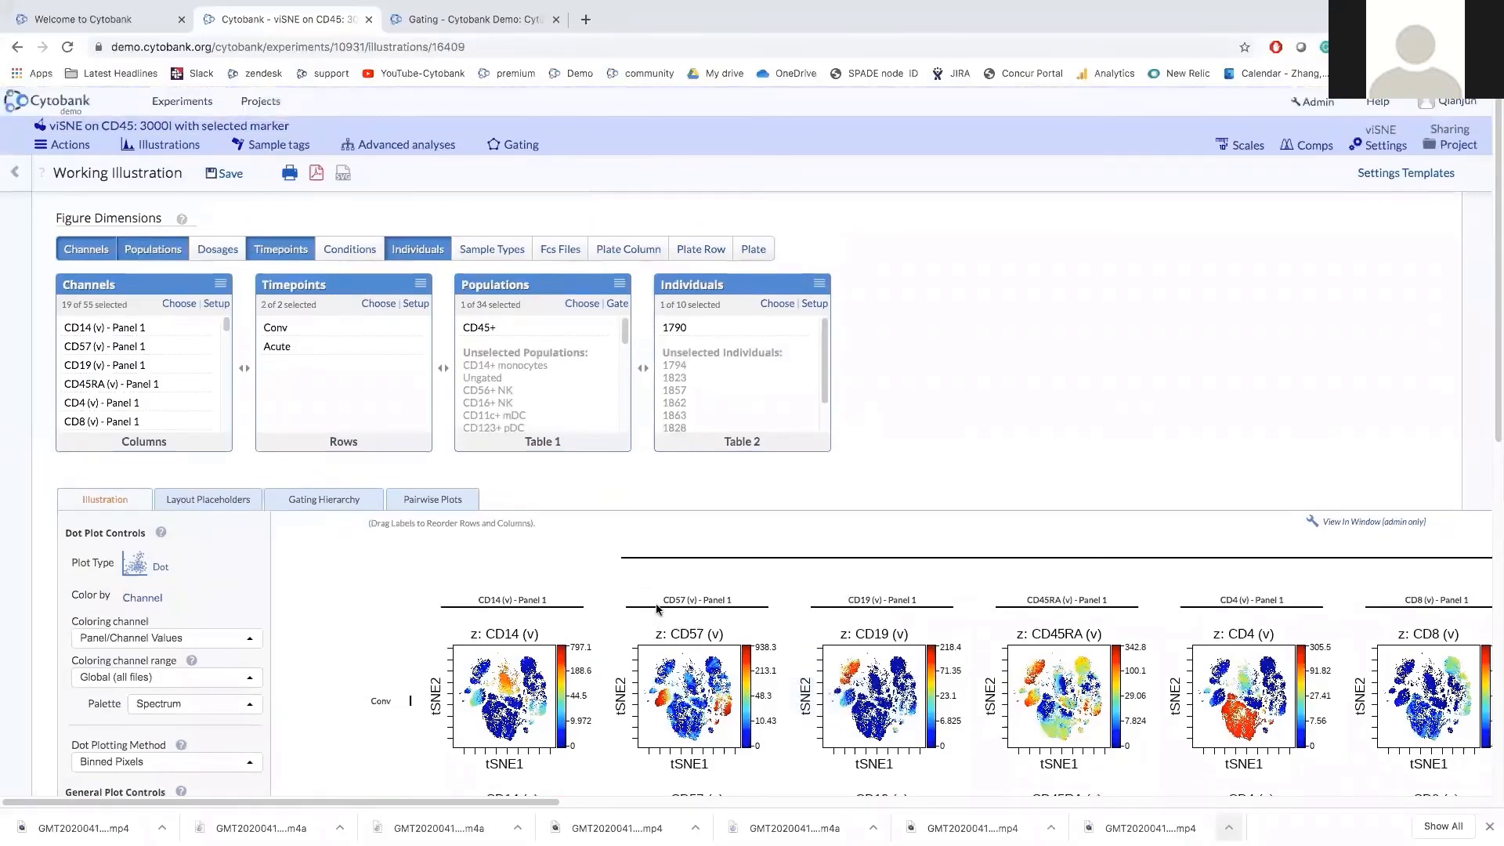
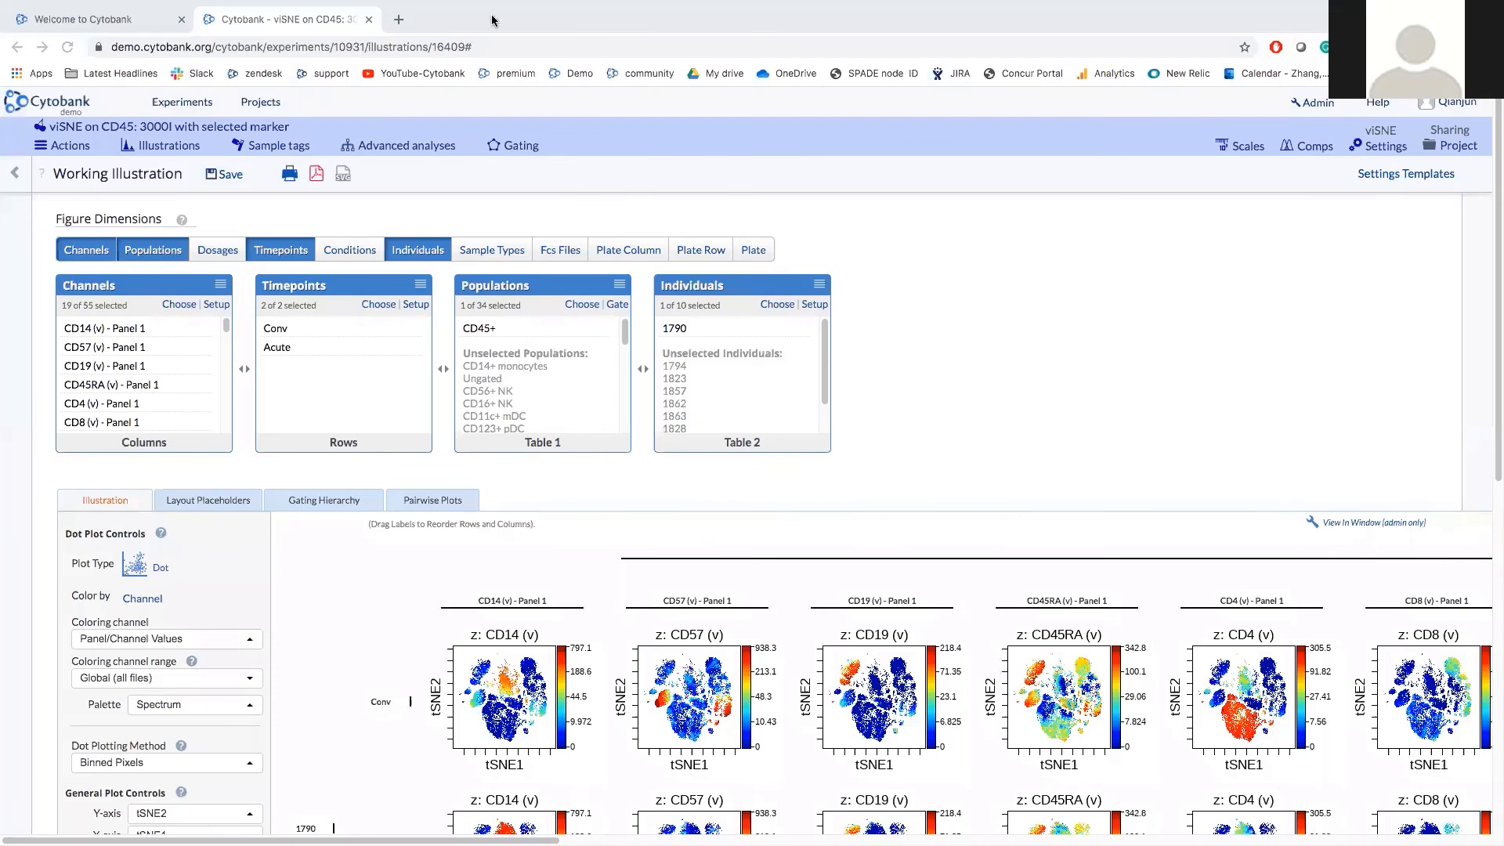
Open a new browser tab to load the Cytobank experiments list.
key("super+t")
left_click(578, 74)
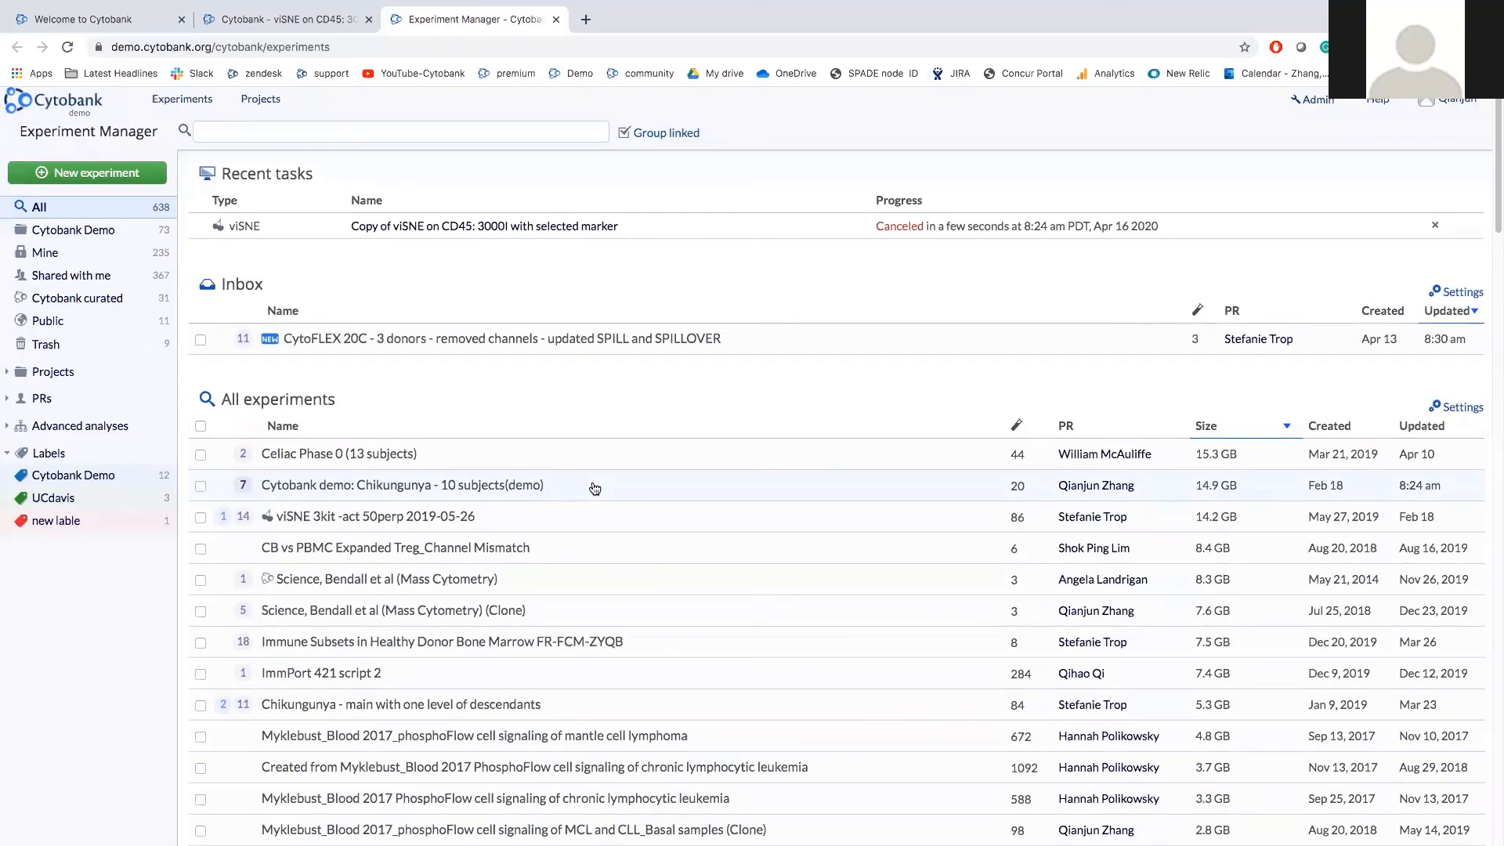
Filter experiments to the Cytobank Demo project and show the CytoFlex 20 color (Clone for scalling) details.
scroll(595, 489, "down", 1)
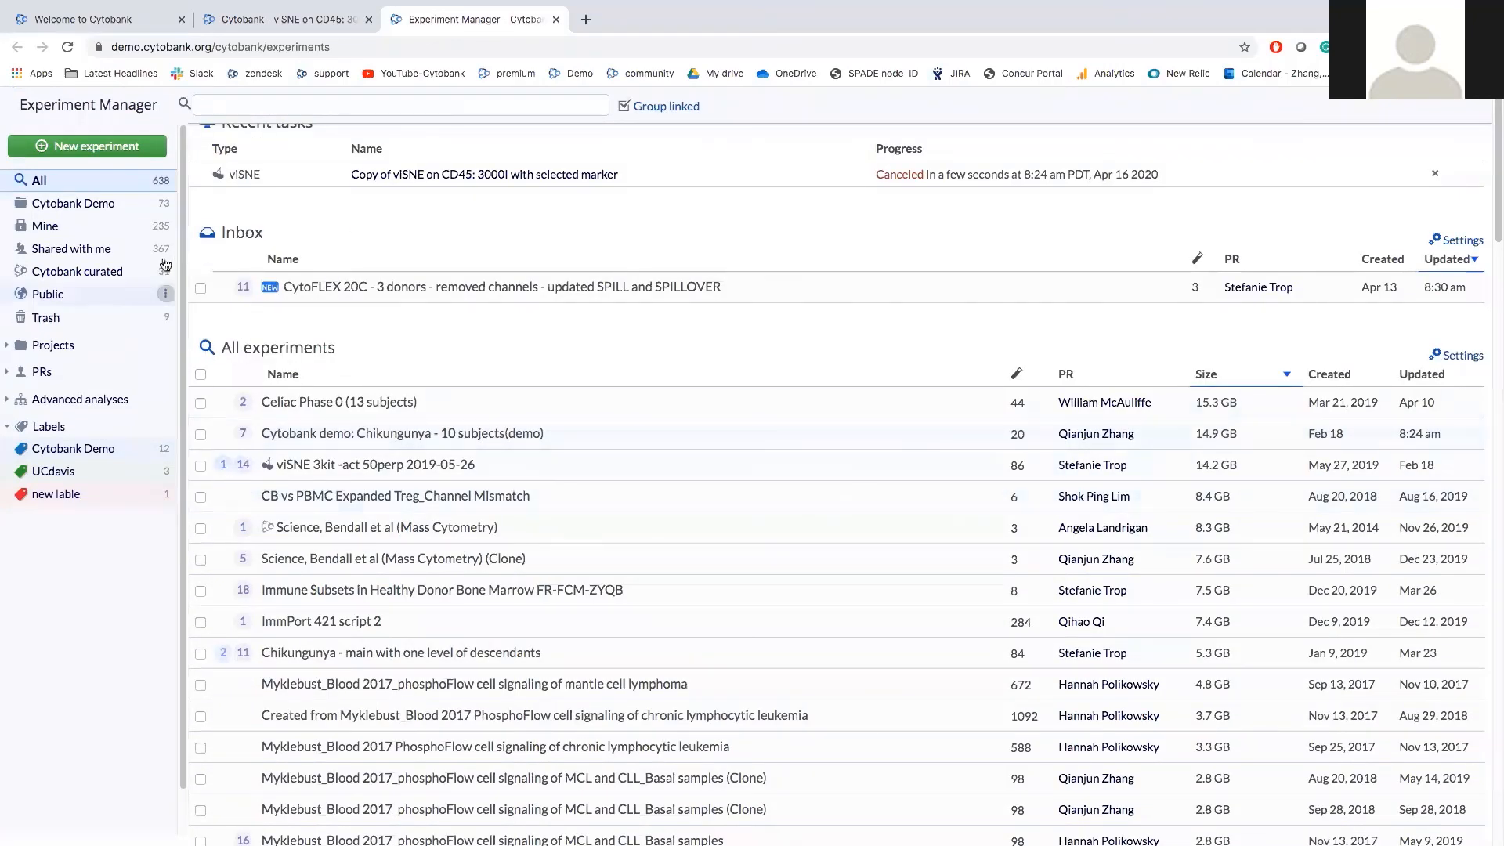
left_click(139, 204)
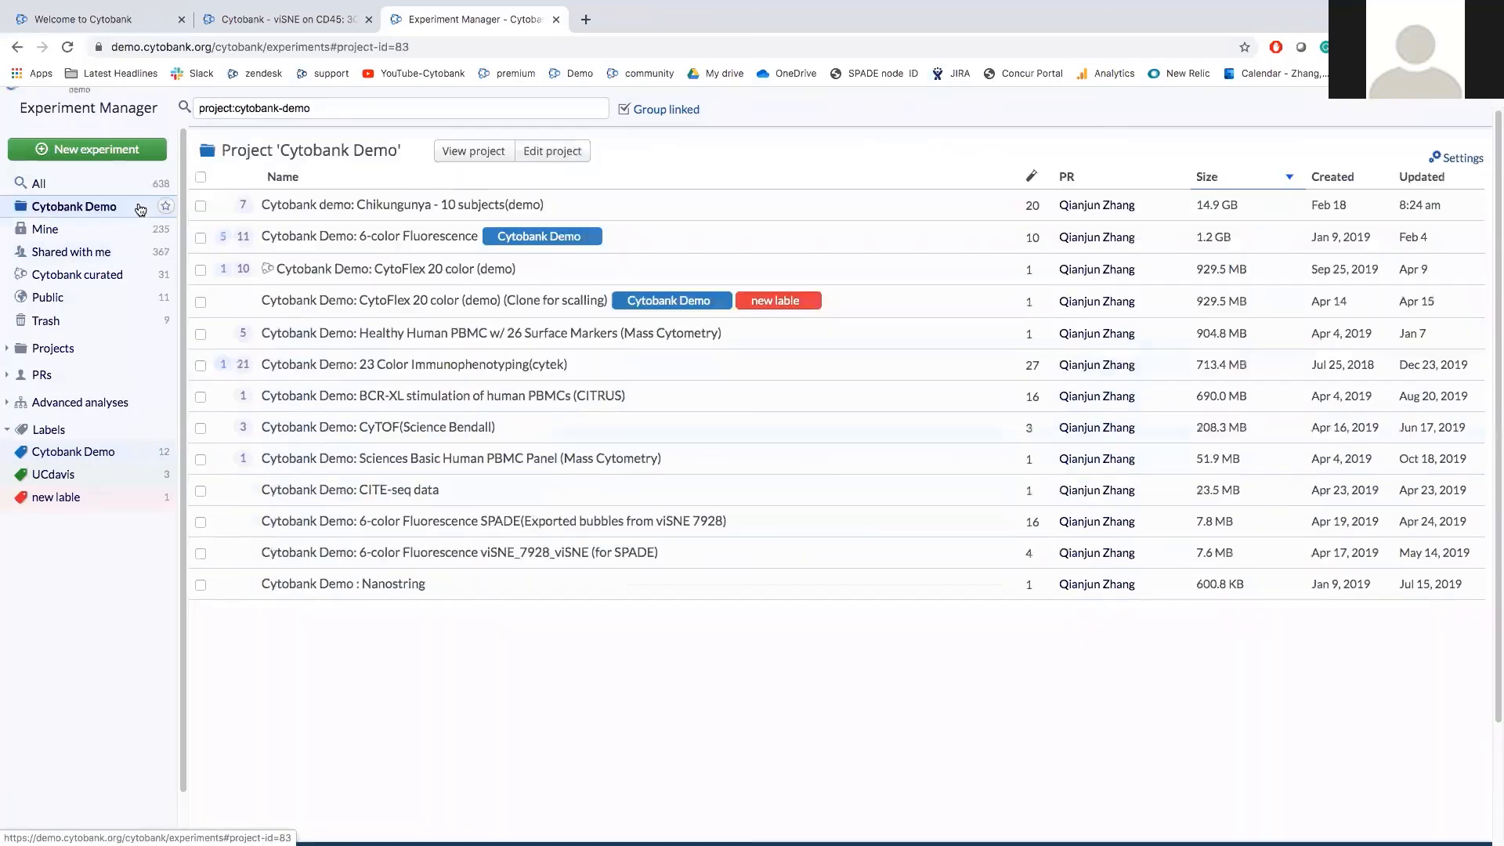
left_click(373, 306)
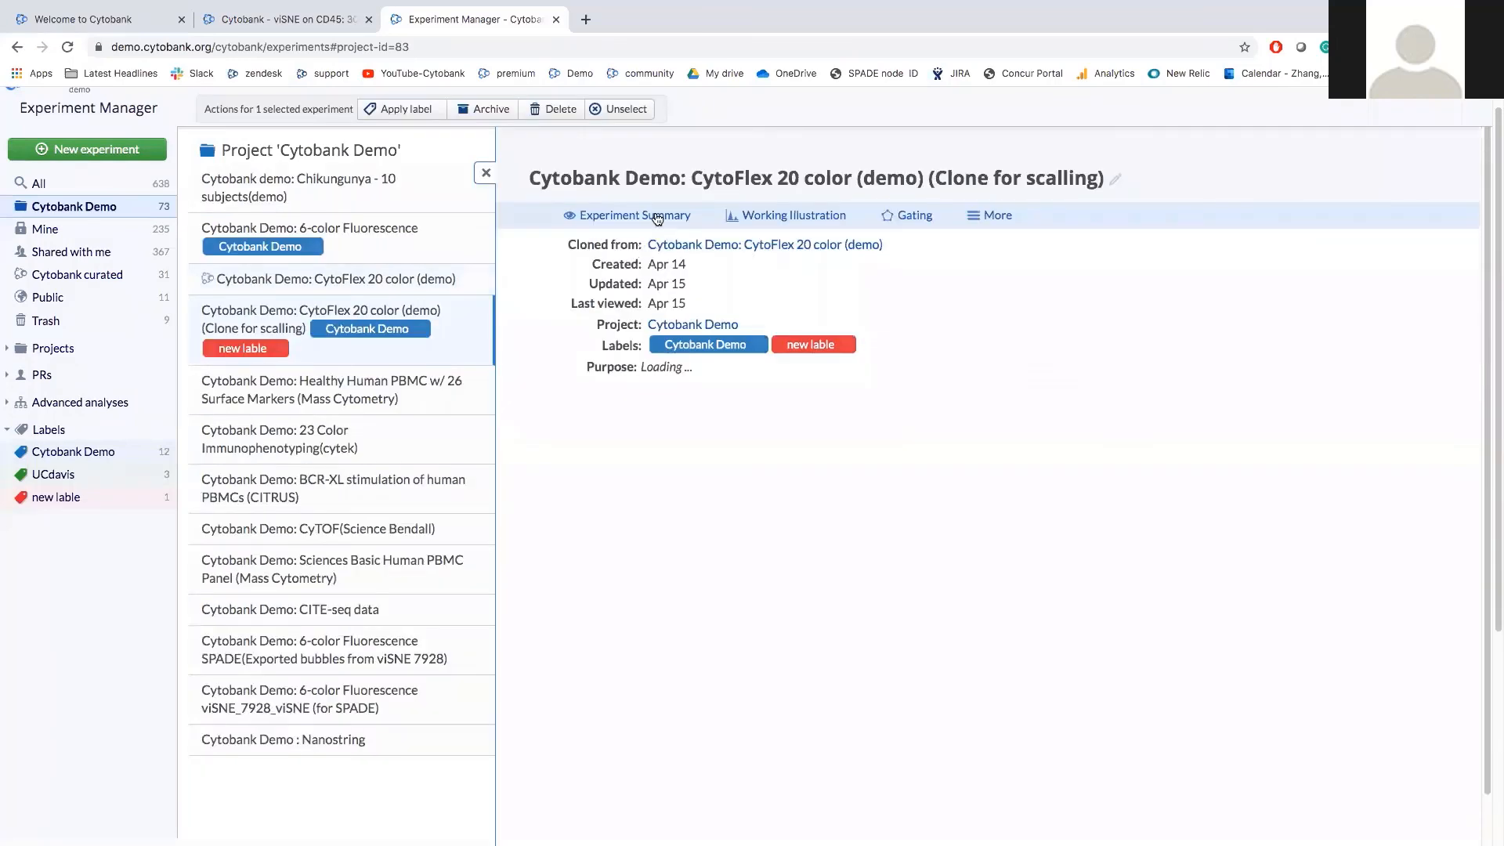
Open the CytoFlex 20 color clone's Experiment Summary, then its Experiment Scales dialog.
left_click(656, 218)
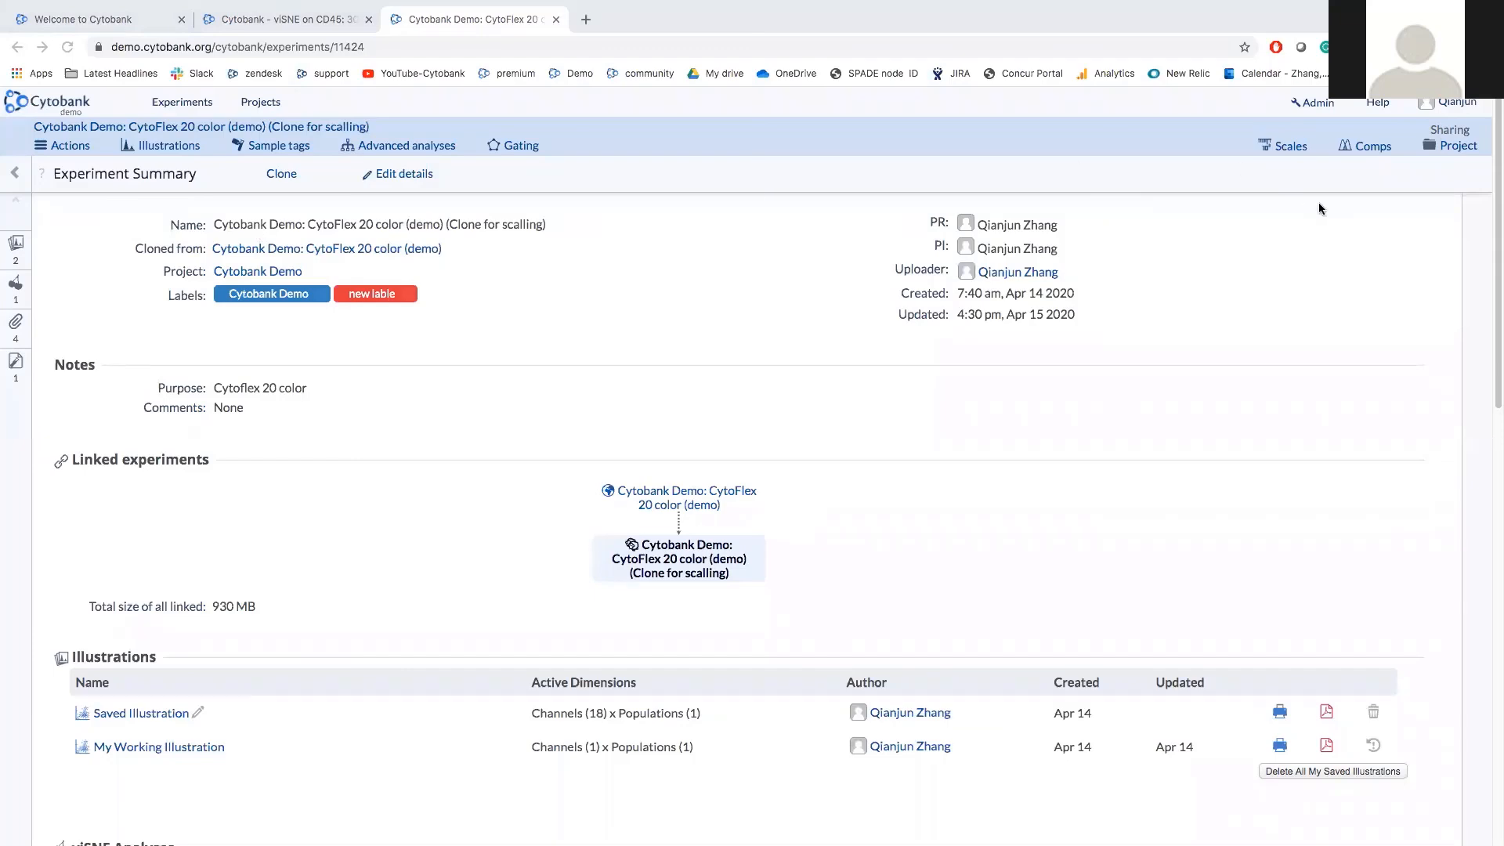
left_click(1288, 148)
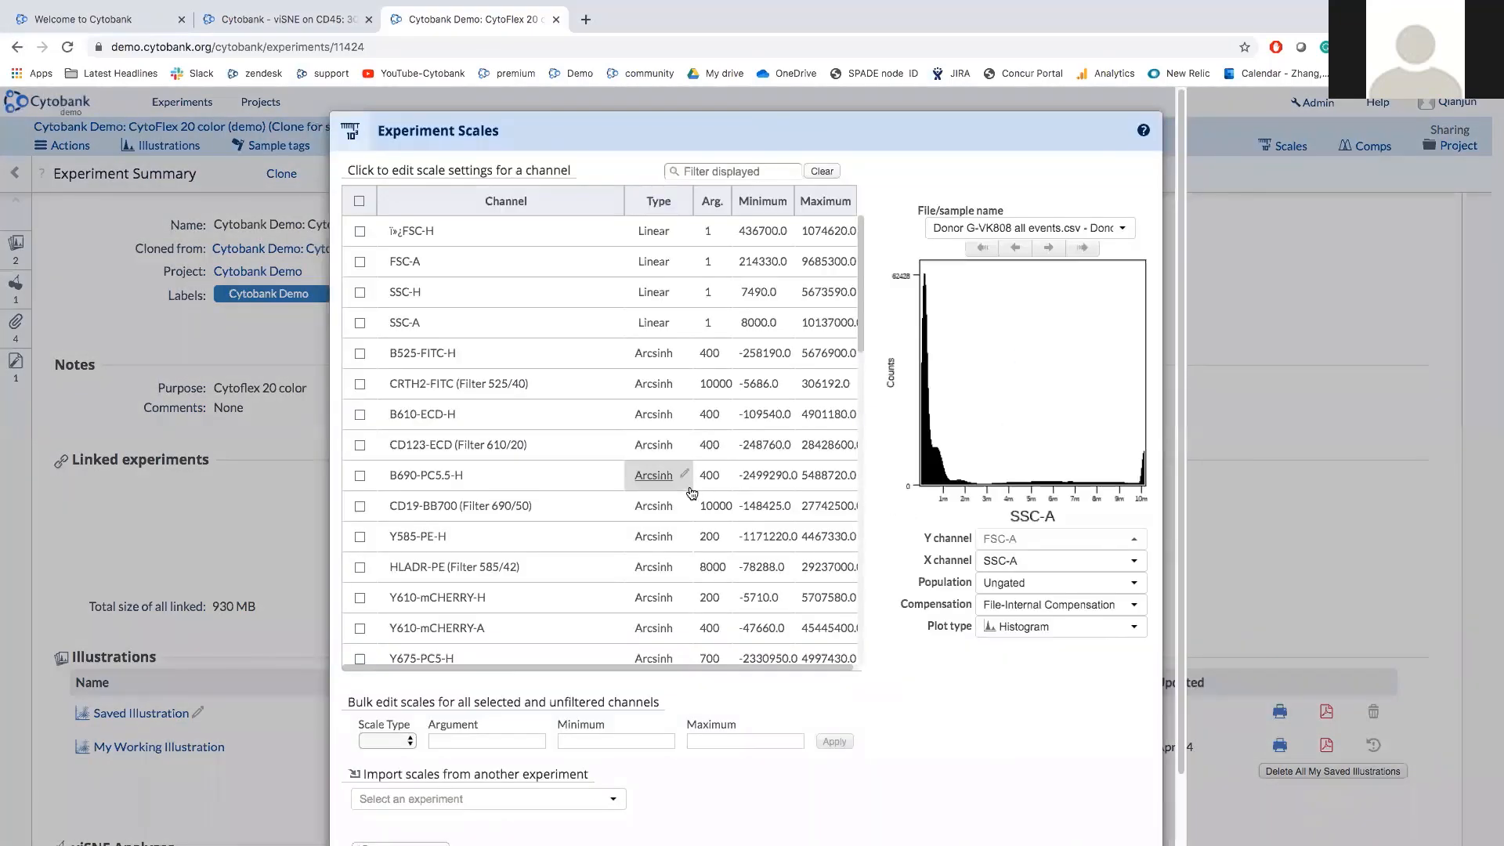
Preview the B525-FITC-H, Y585-PE-H and CD4-AA750 histograms, then list CD4-AA750's scale types.
left_click(615, 353)
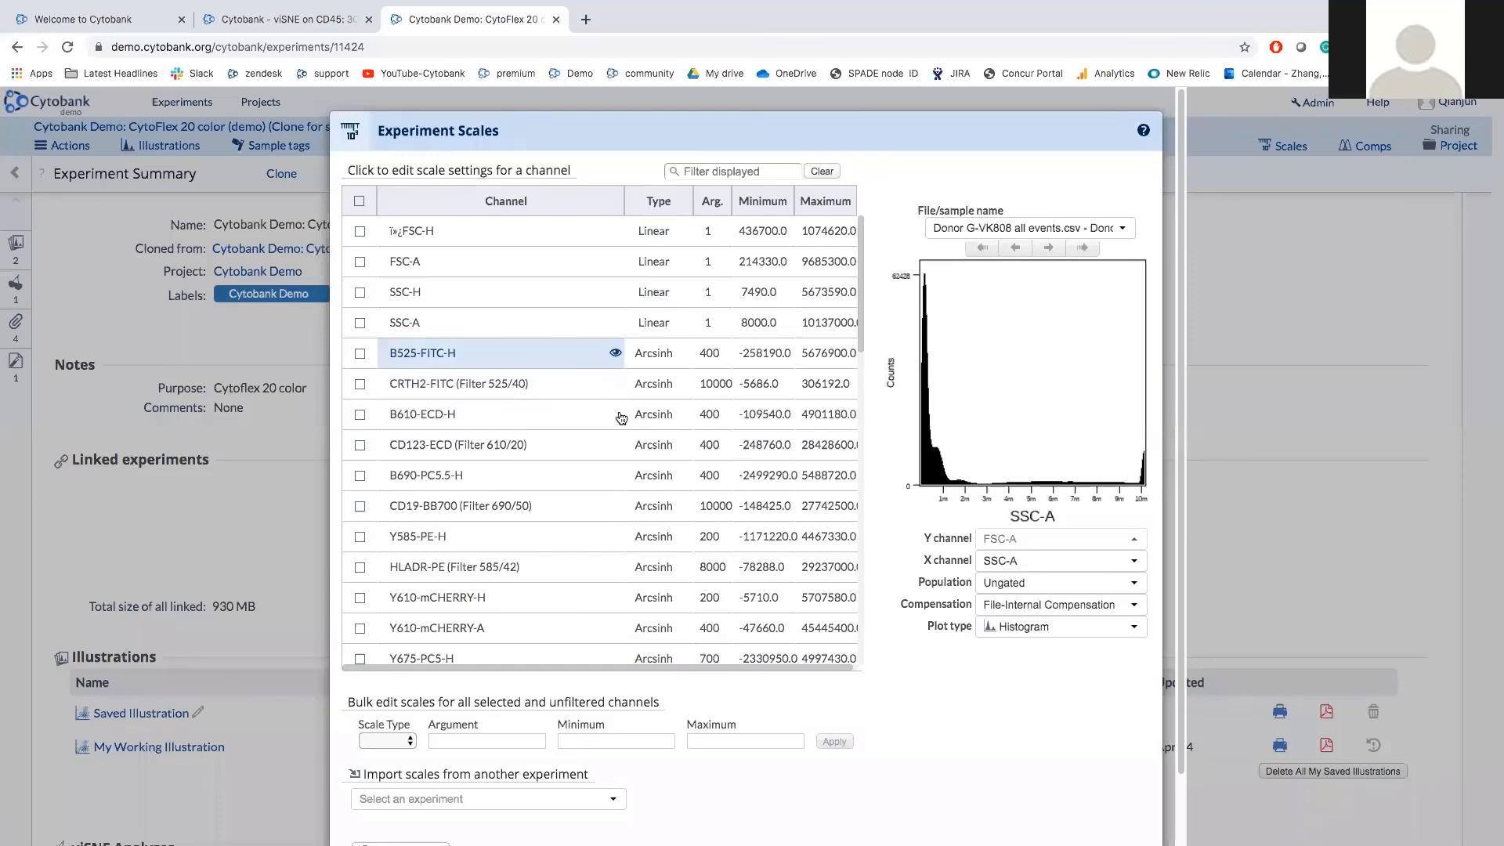
left_click(607, 536)
scroll(606, 540, "down", 3)
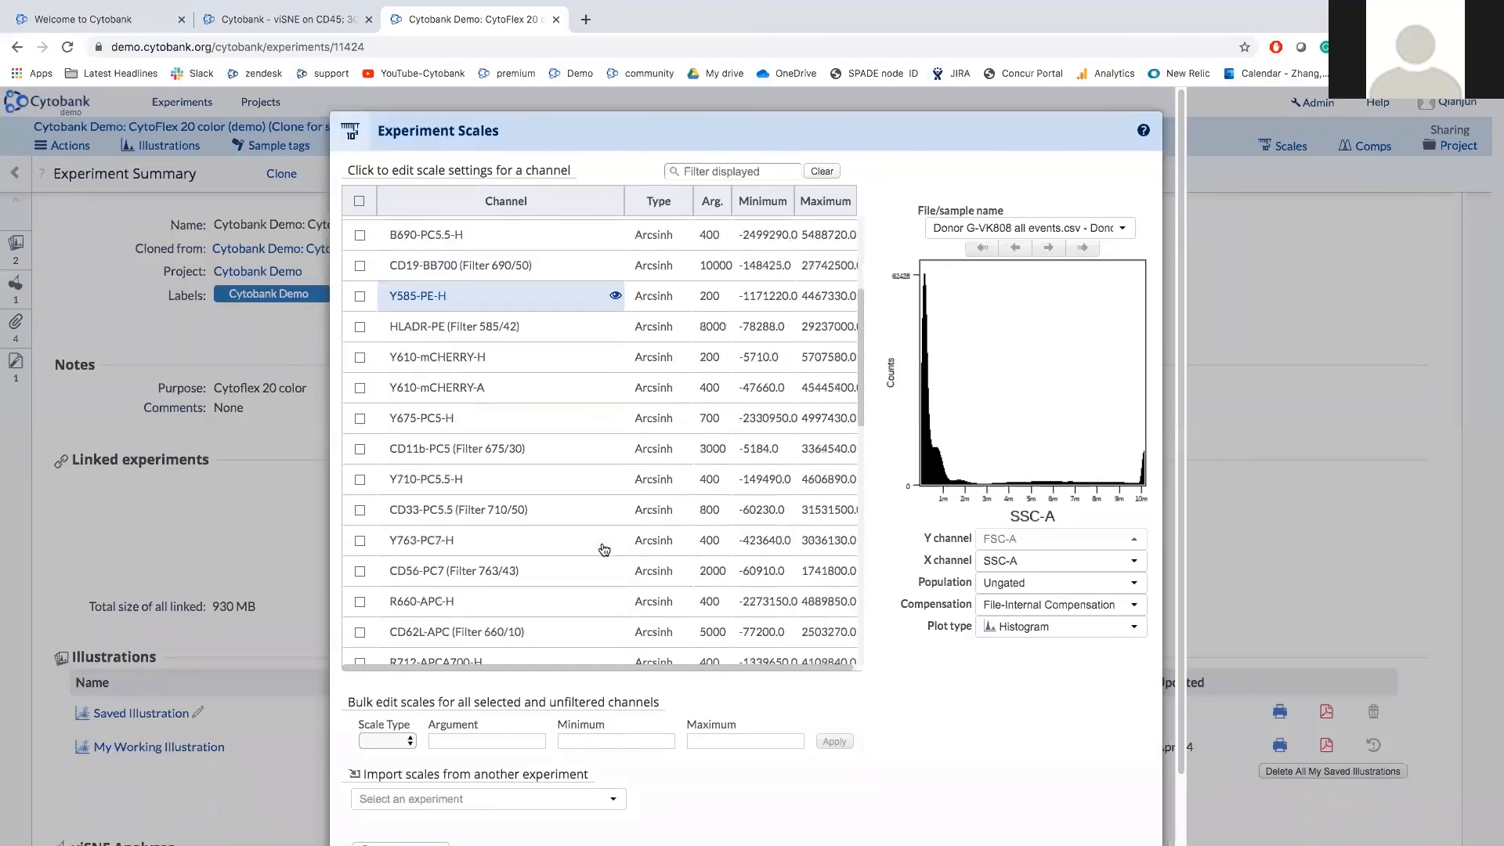
scroll(604, 549, "down", 2)
left_click(620, 589)
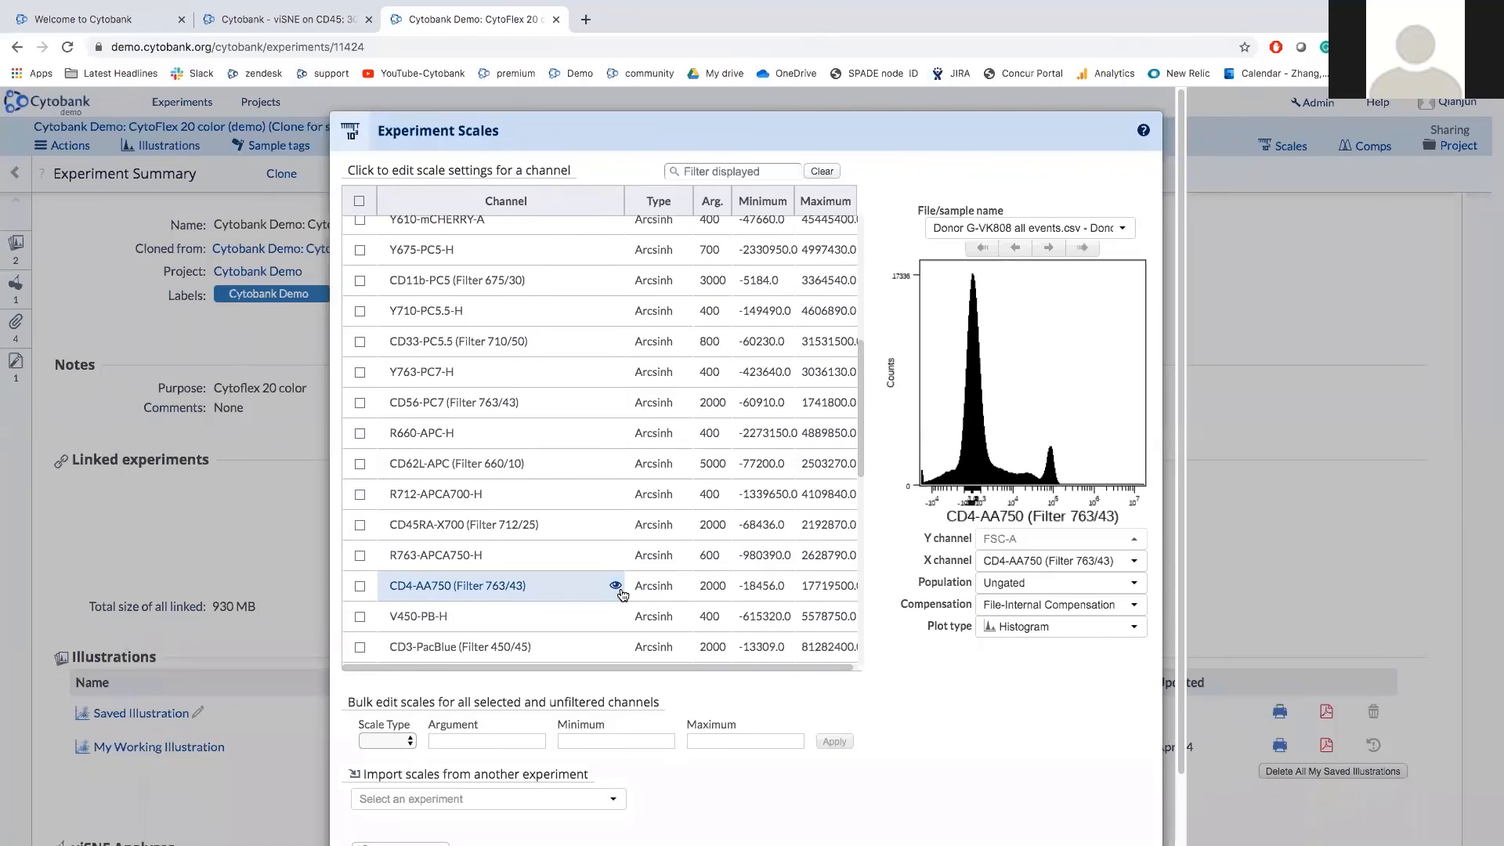
left_click(646, 587)
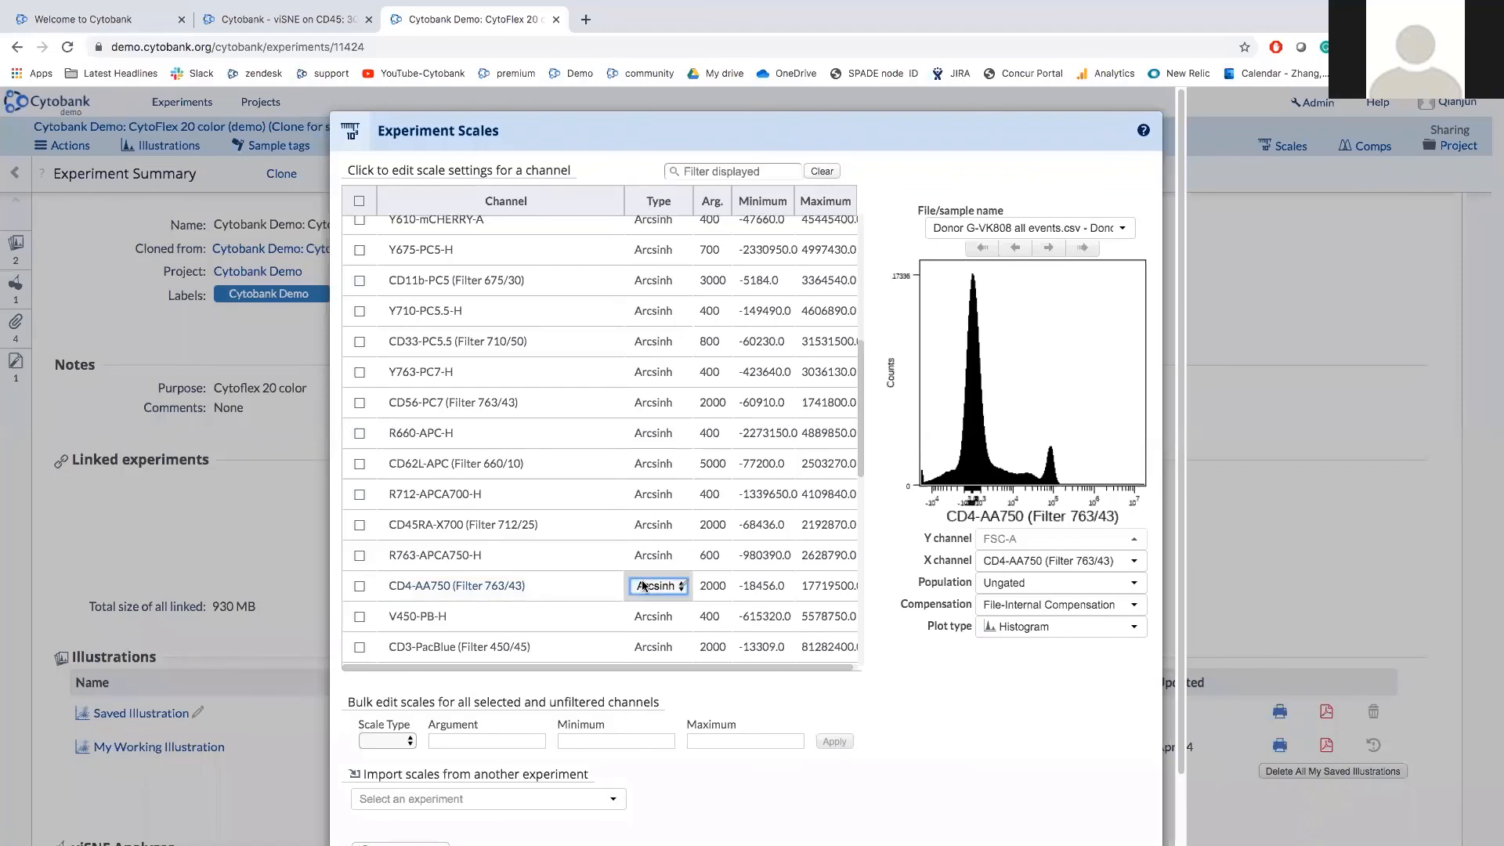
left_click(647, 589)
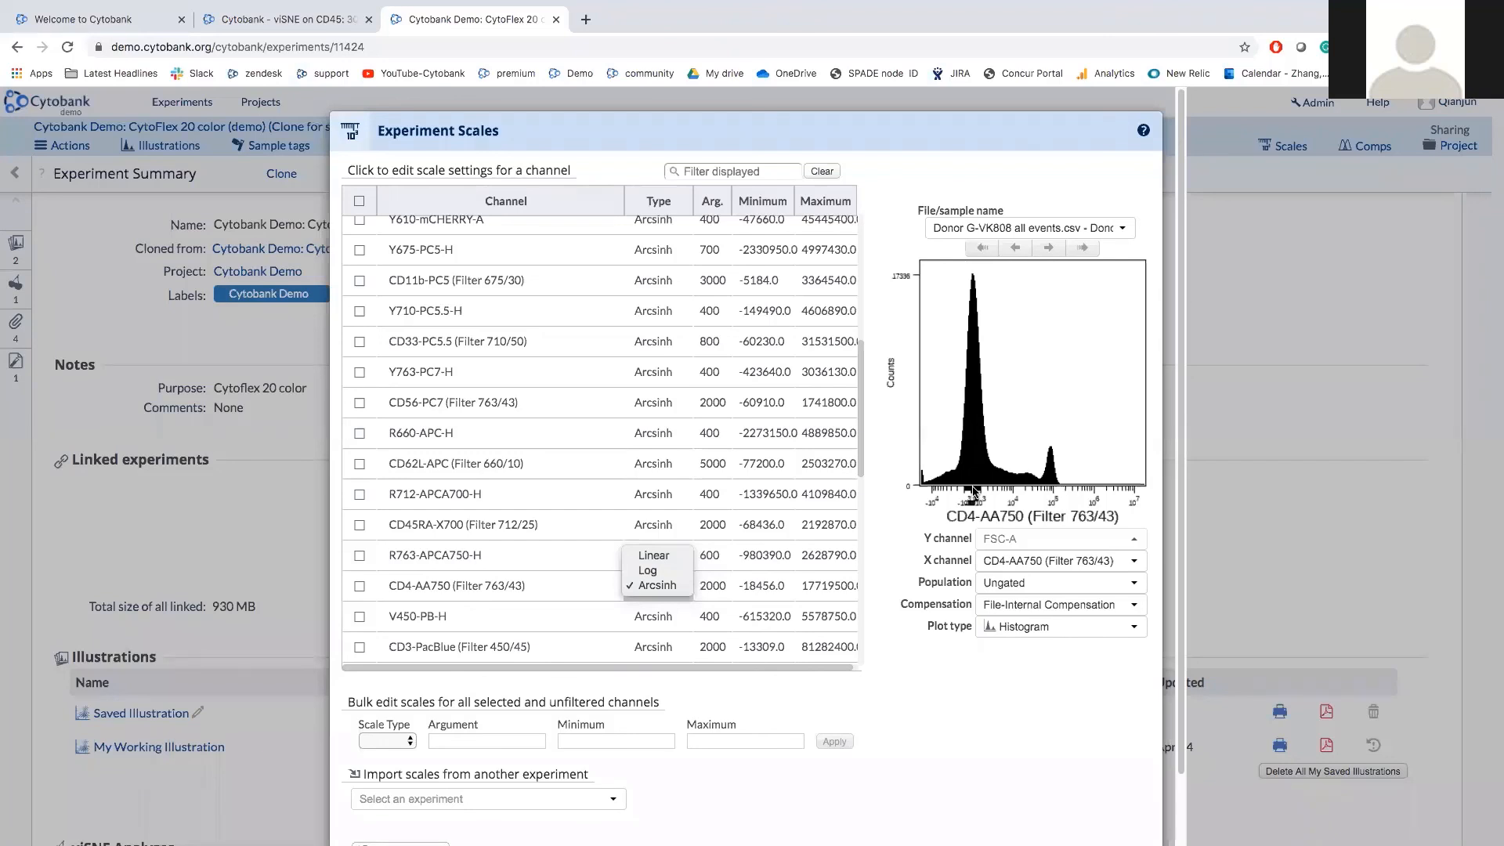
Keep CD4-AA750 (Filter 763/43) on Arcsinh scaling with argument 2000.
left_click(736, 586)
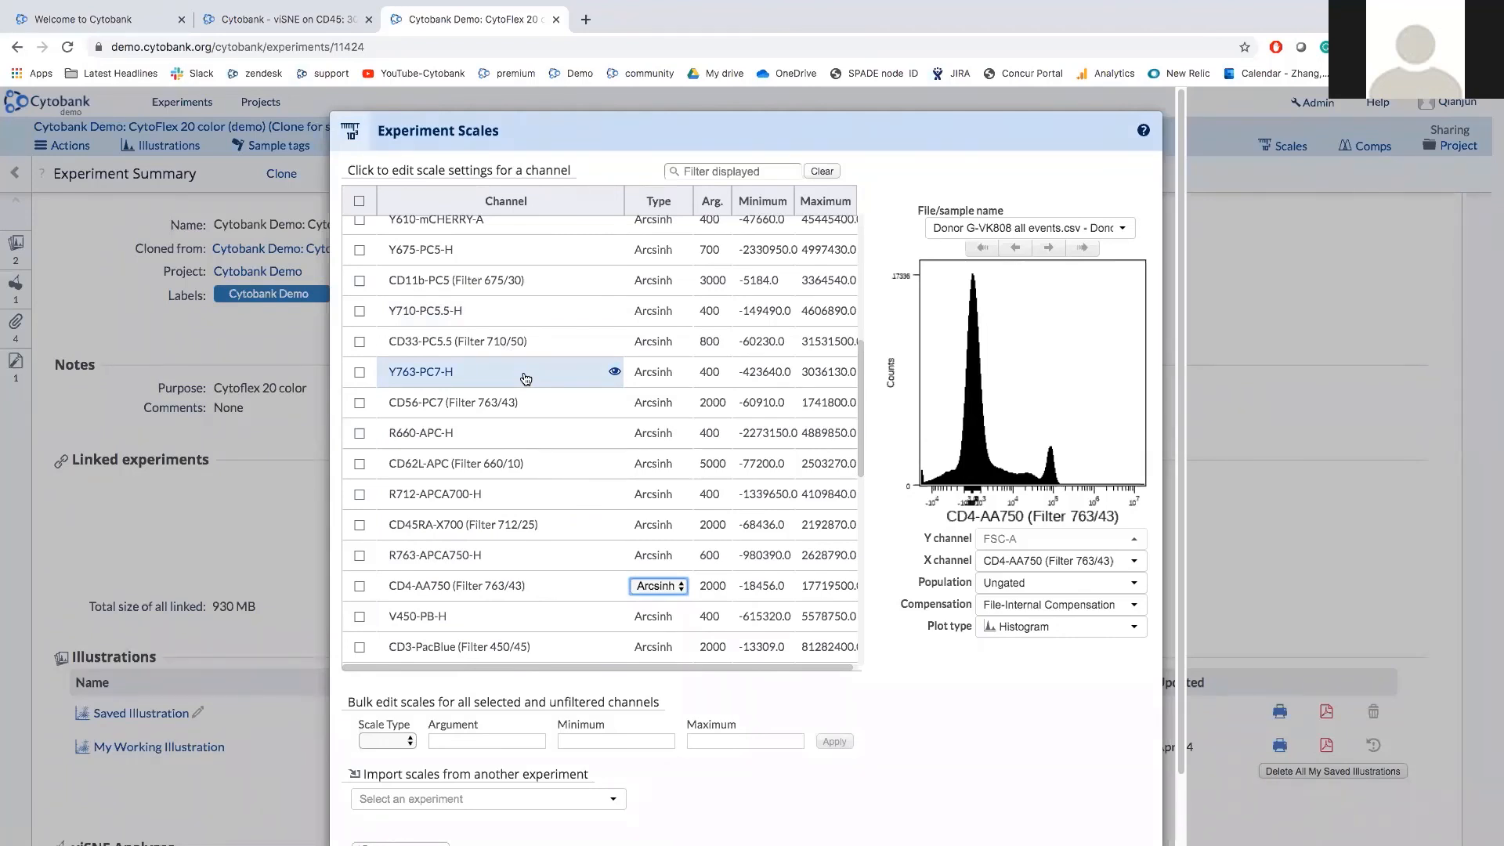
Preview the Y763-PC7-H histogram, scaled Arcsinh with argument 400, and scroll the scale list.
left_click(613, 375)
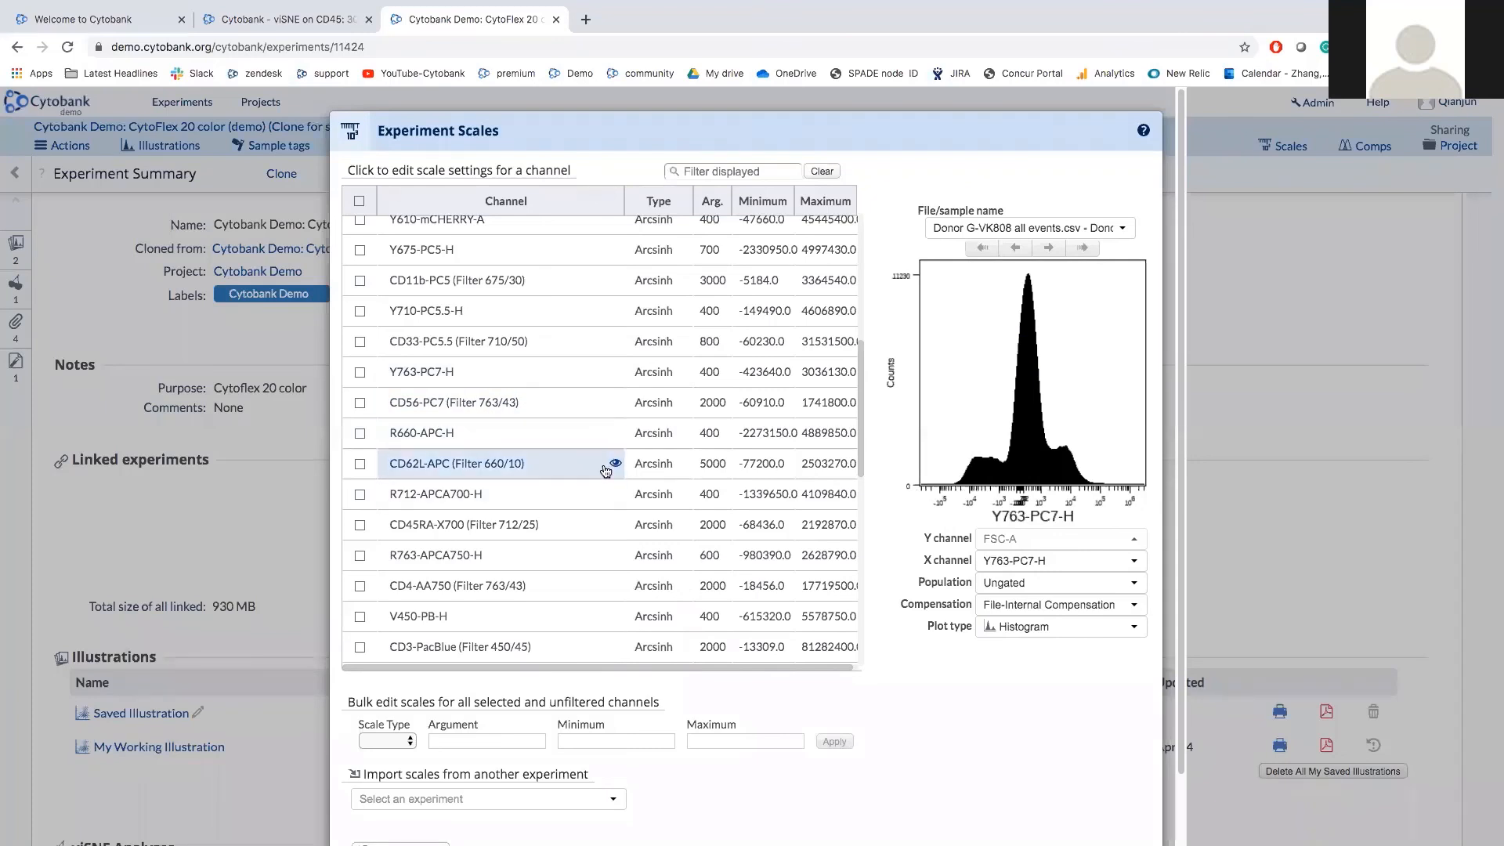
scroll(607, 493, "down", 1)
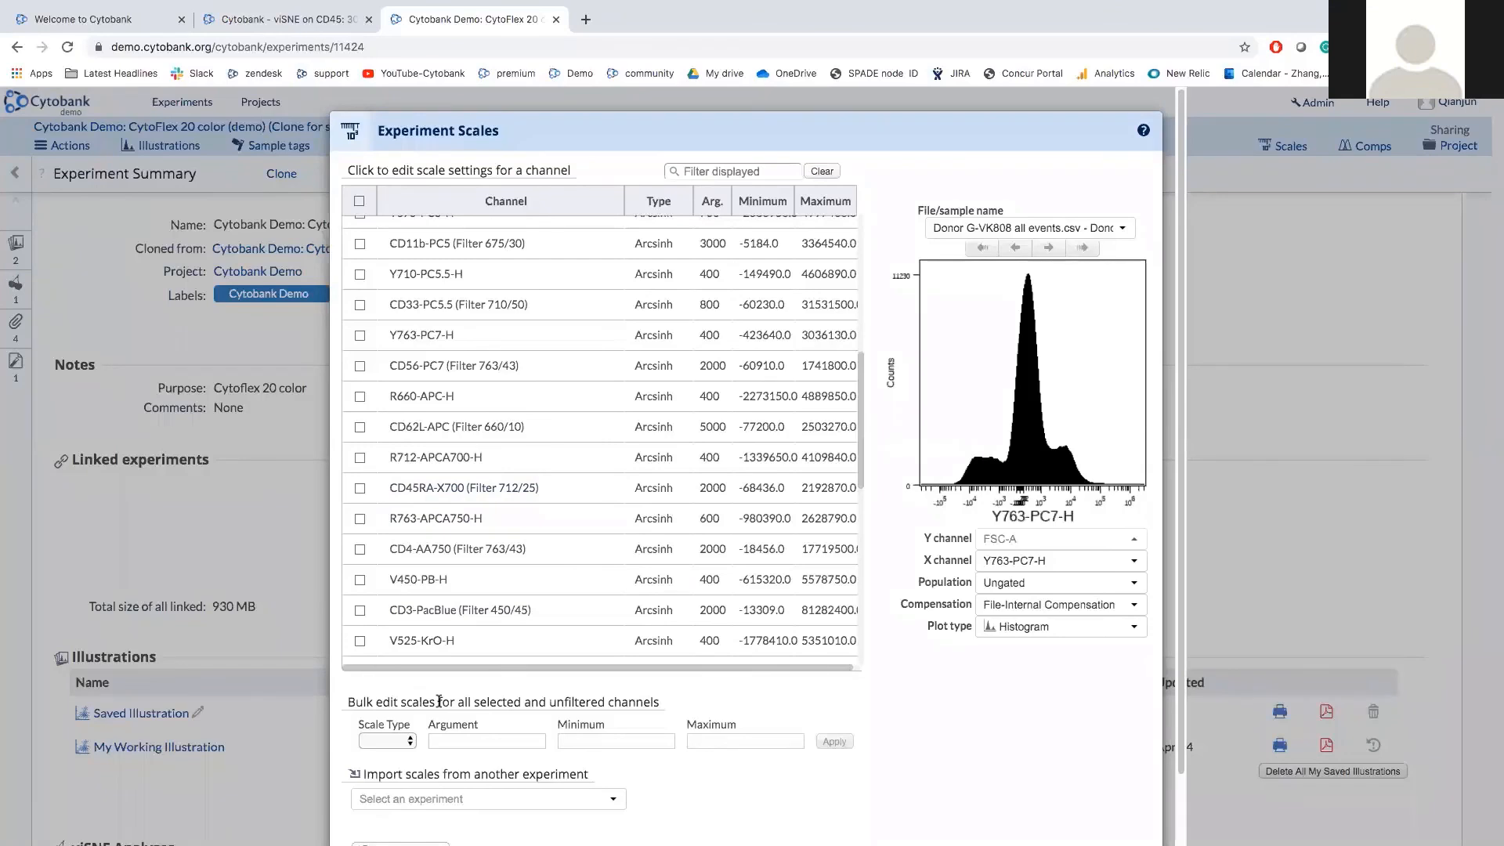
scroll(440, 701, "down", 1)
left_click(444, 787)
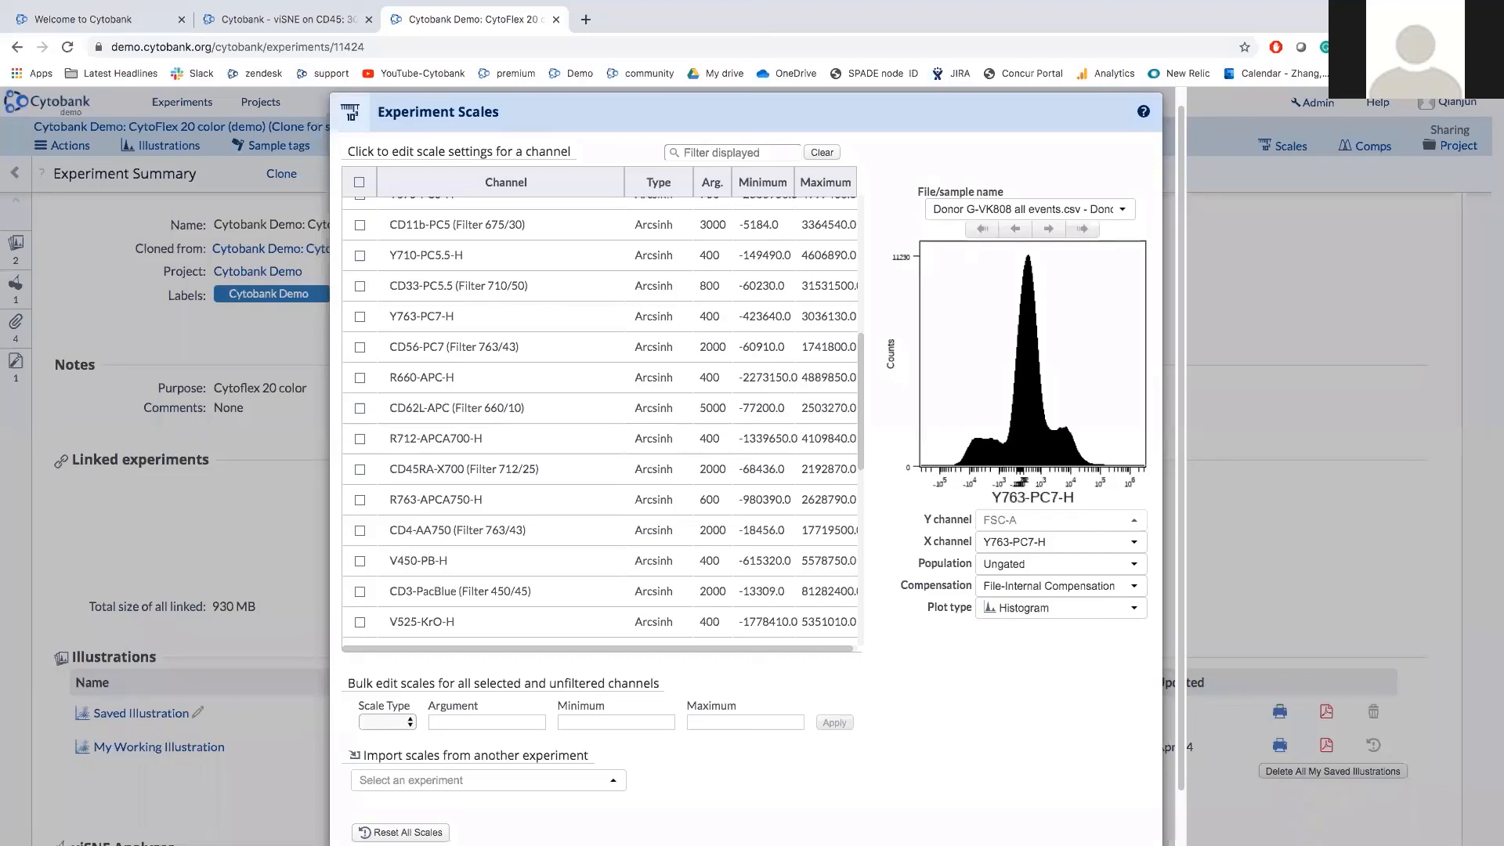
Dismiss the Experiment Scales dialog to get back to the Experiment Summary.
left_click(243, 519)
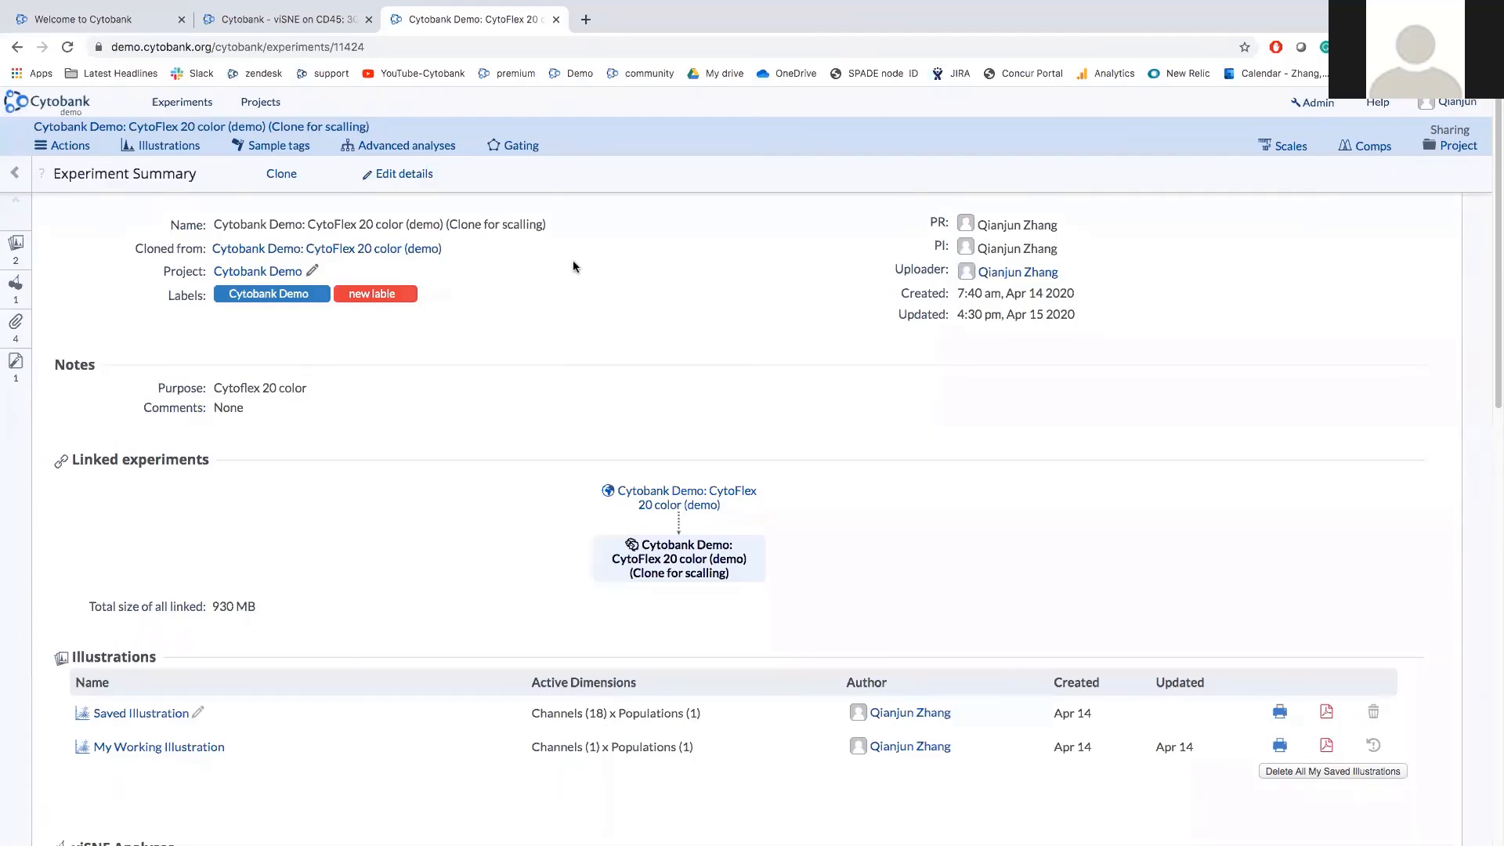
Open the clone's gating editor, plotting ungated SSC-A against SSC-H beside the gate list.
left_click(530, 149)
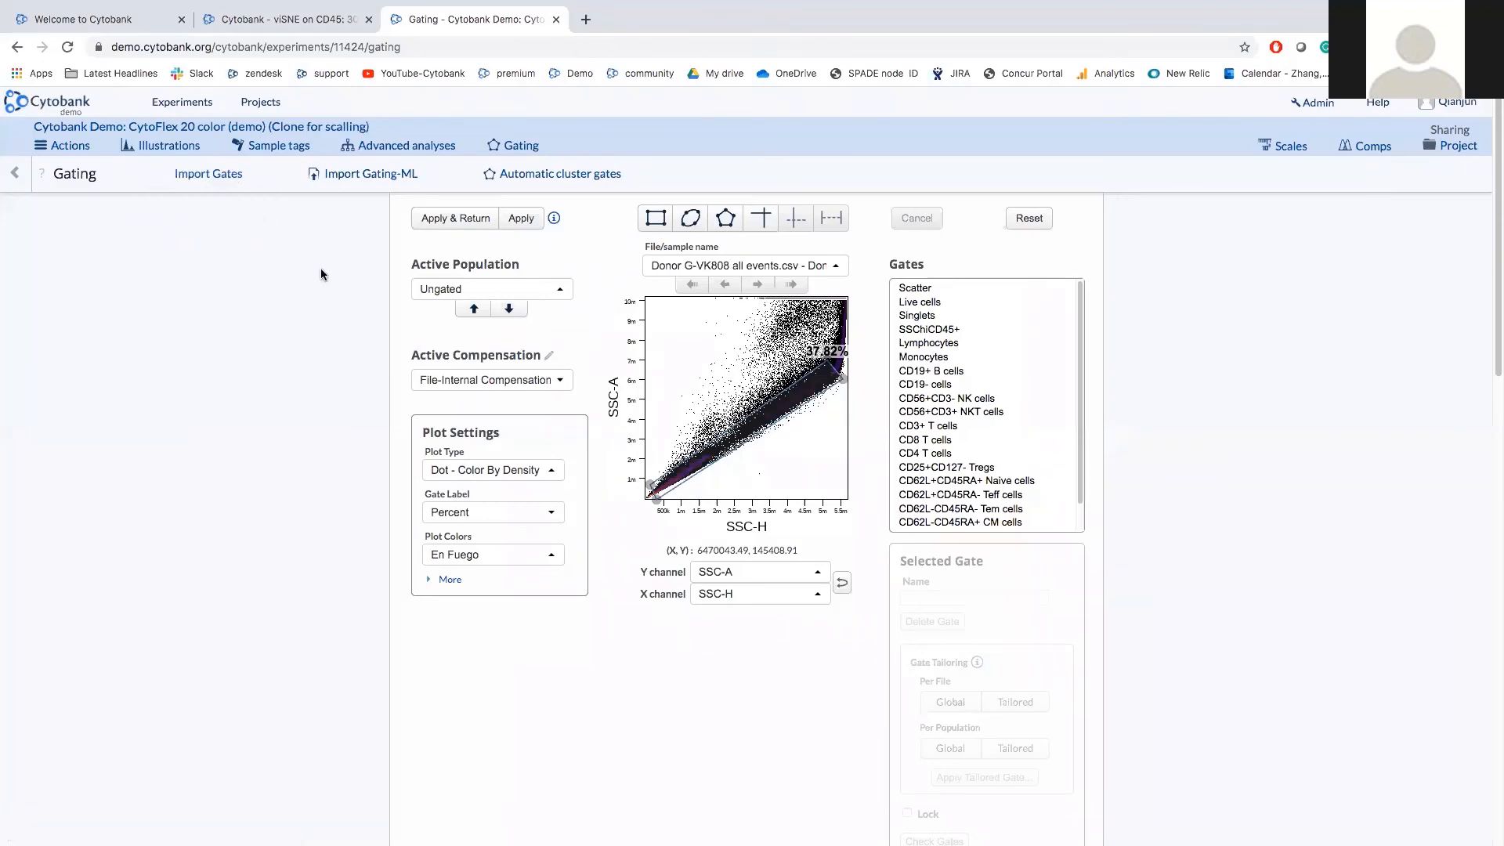
left_click(938, 291)
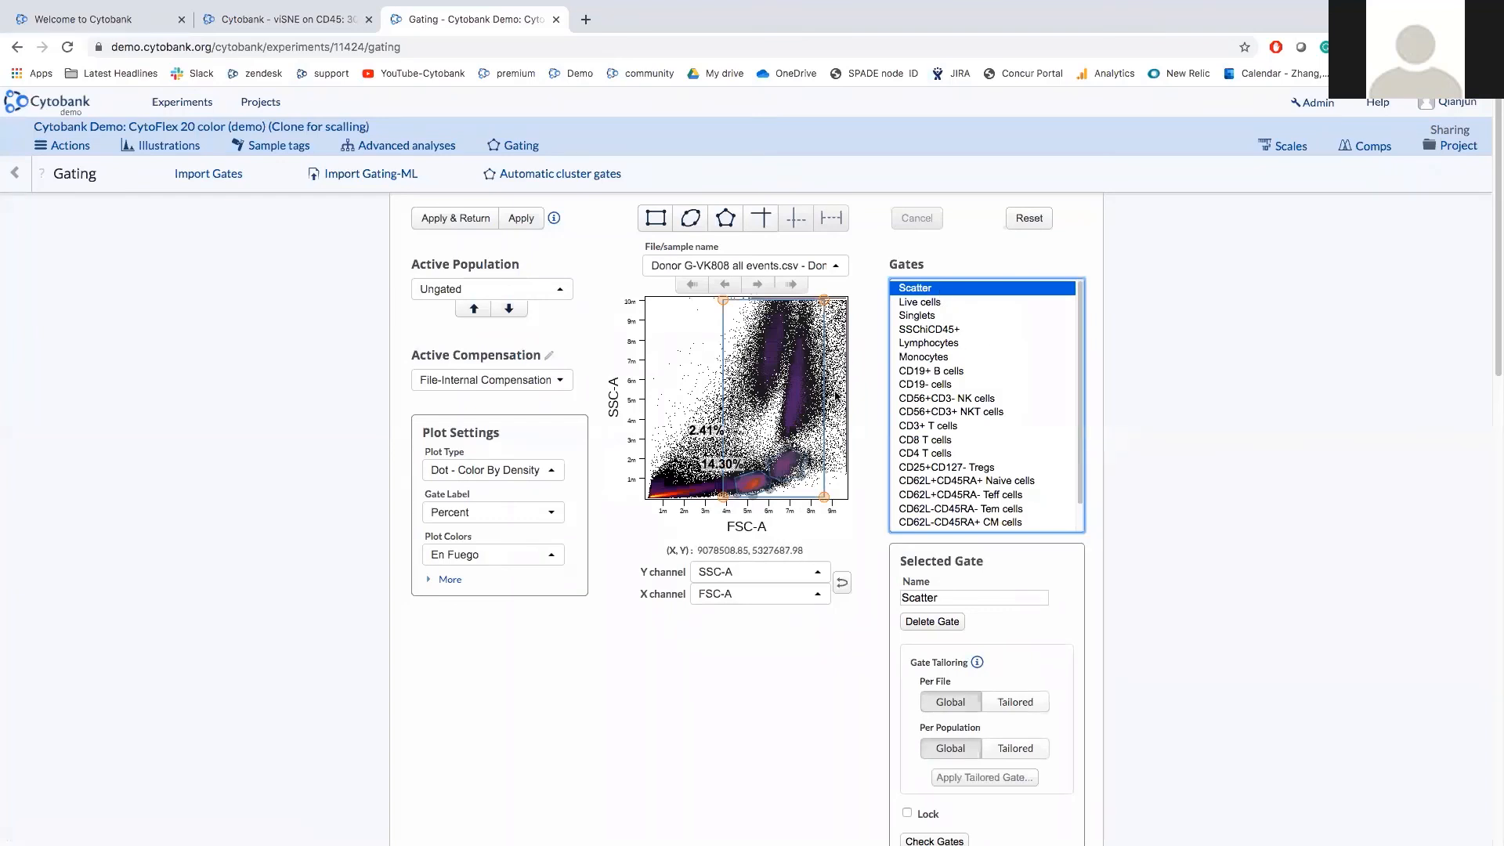
scroll(836, 395, "down", 1)
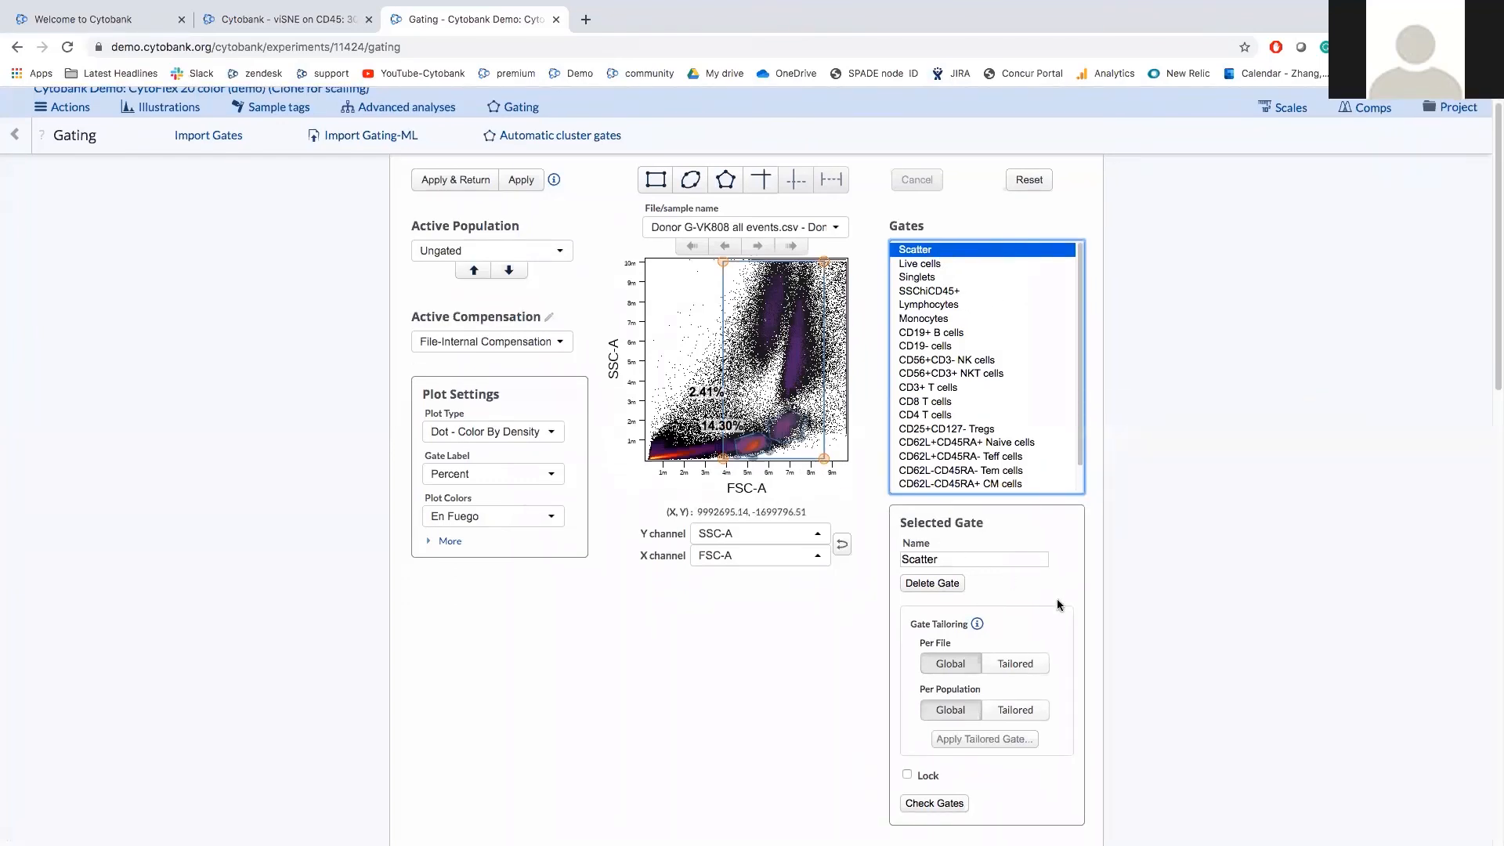
scroll(1057, 605, "down", 2)
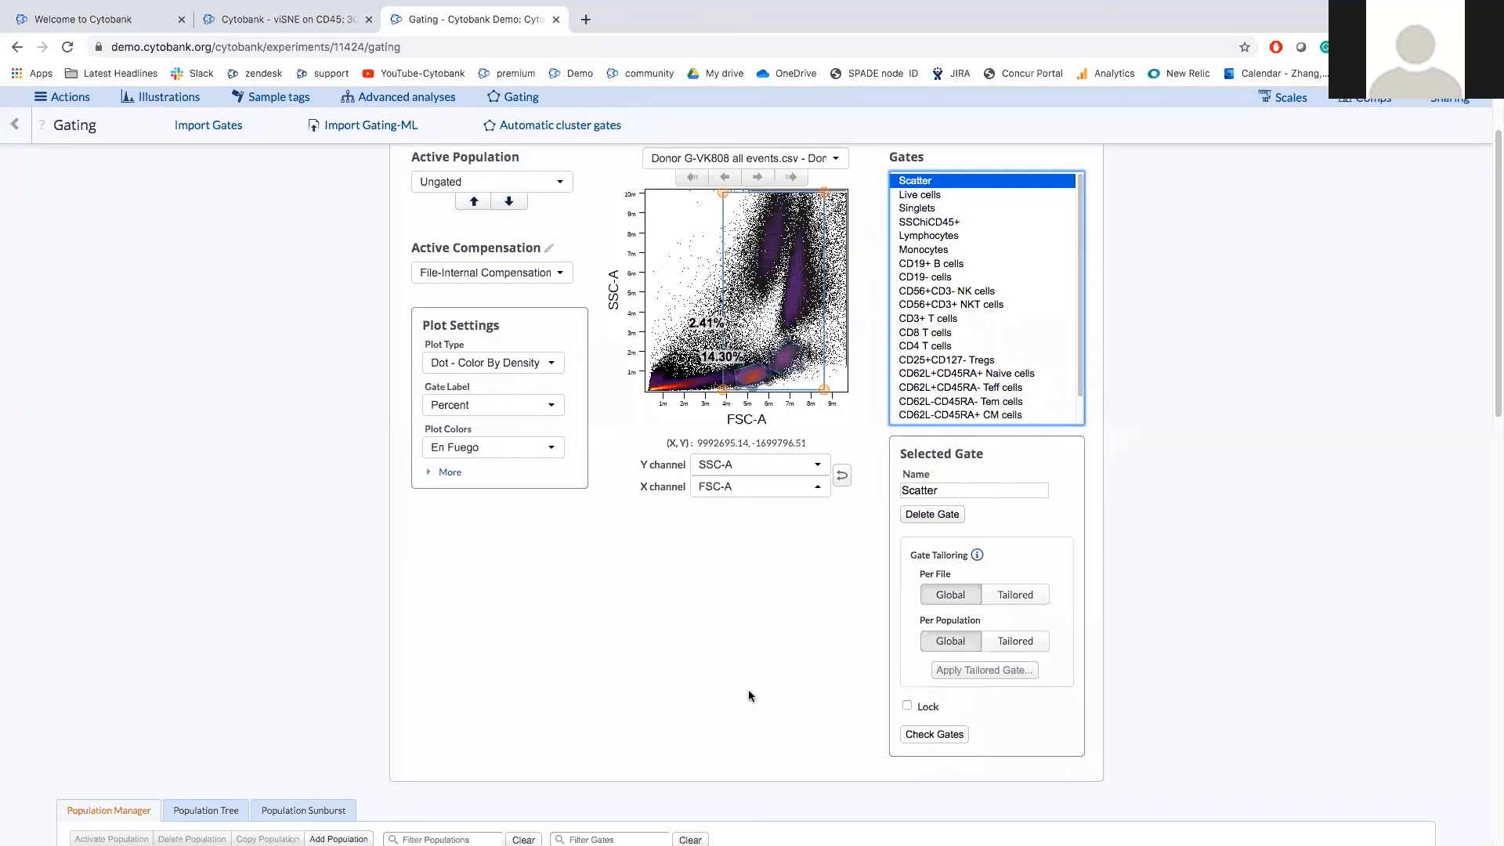
scroll(749, 690, "up", 1)
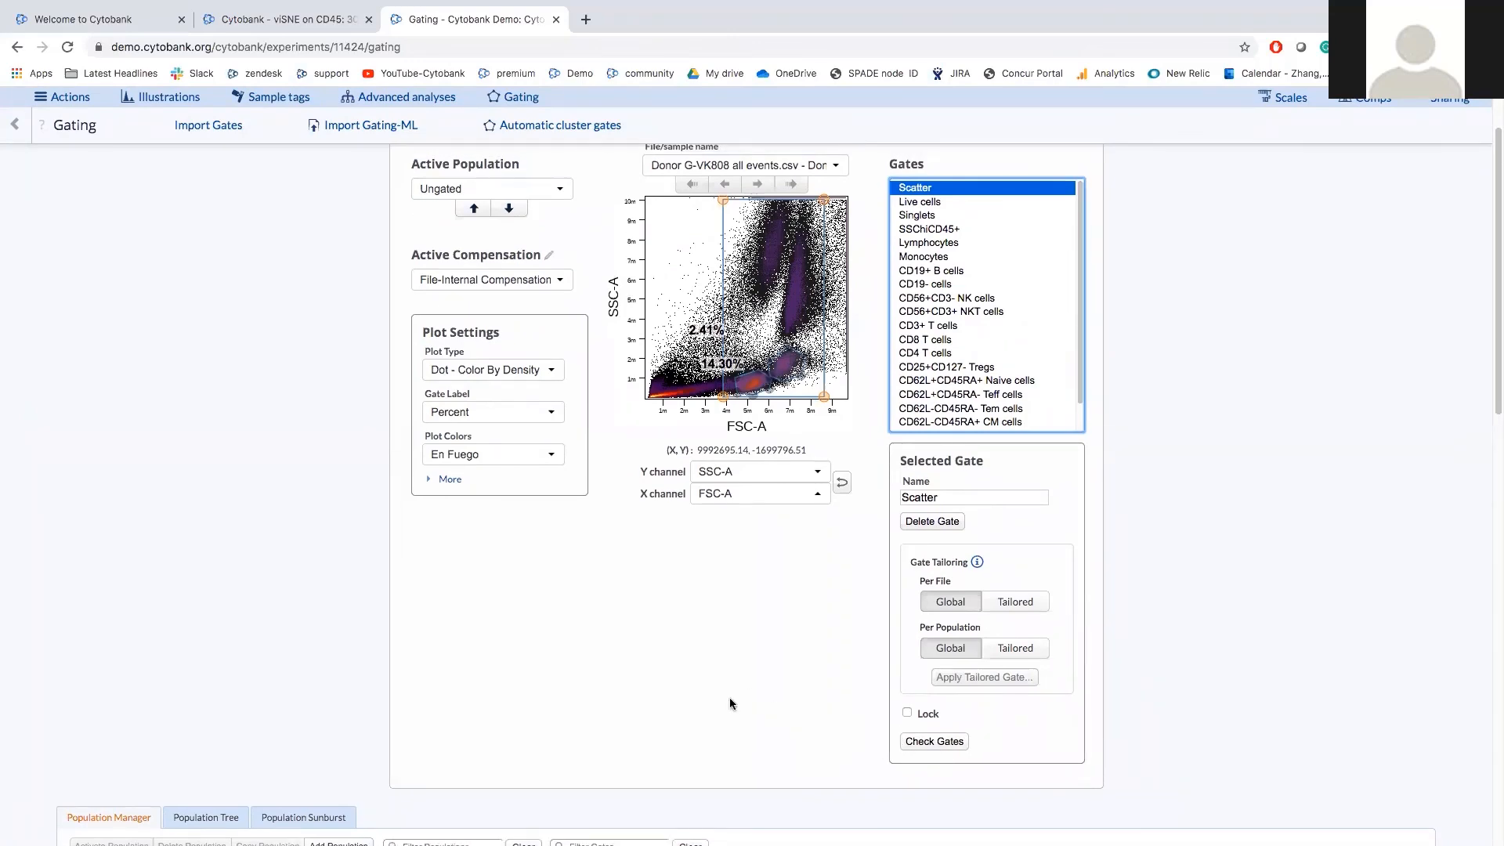
scroll(730, 697, "up", 2)
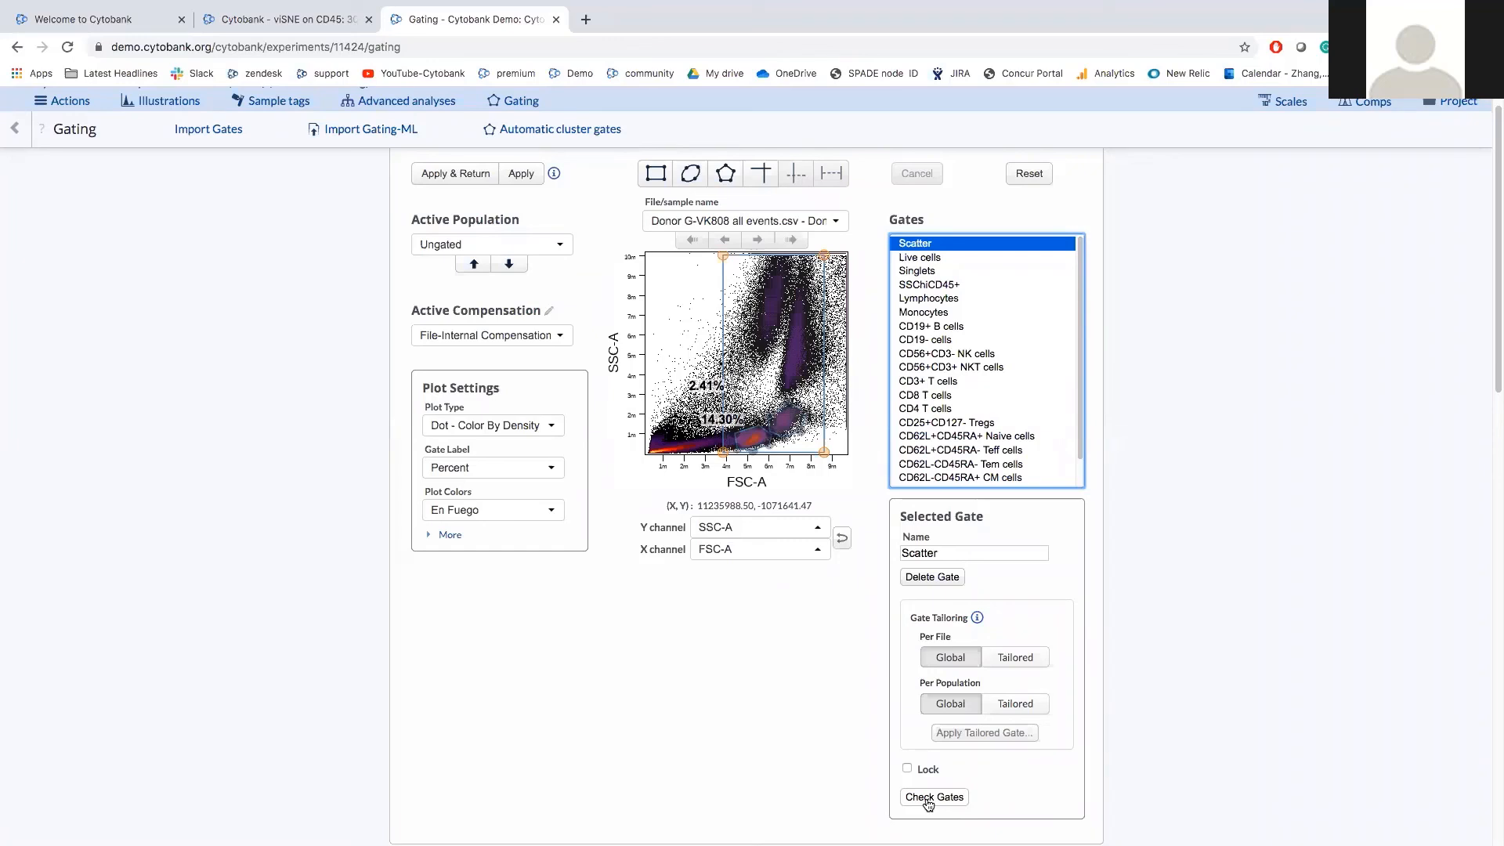
scroll(1117, 631, "down", 2)
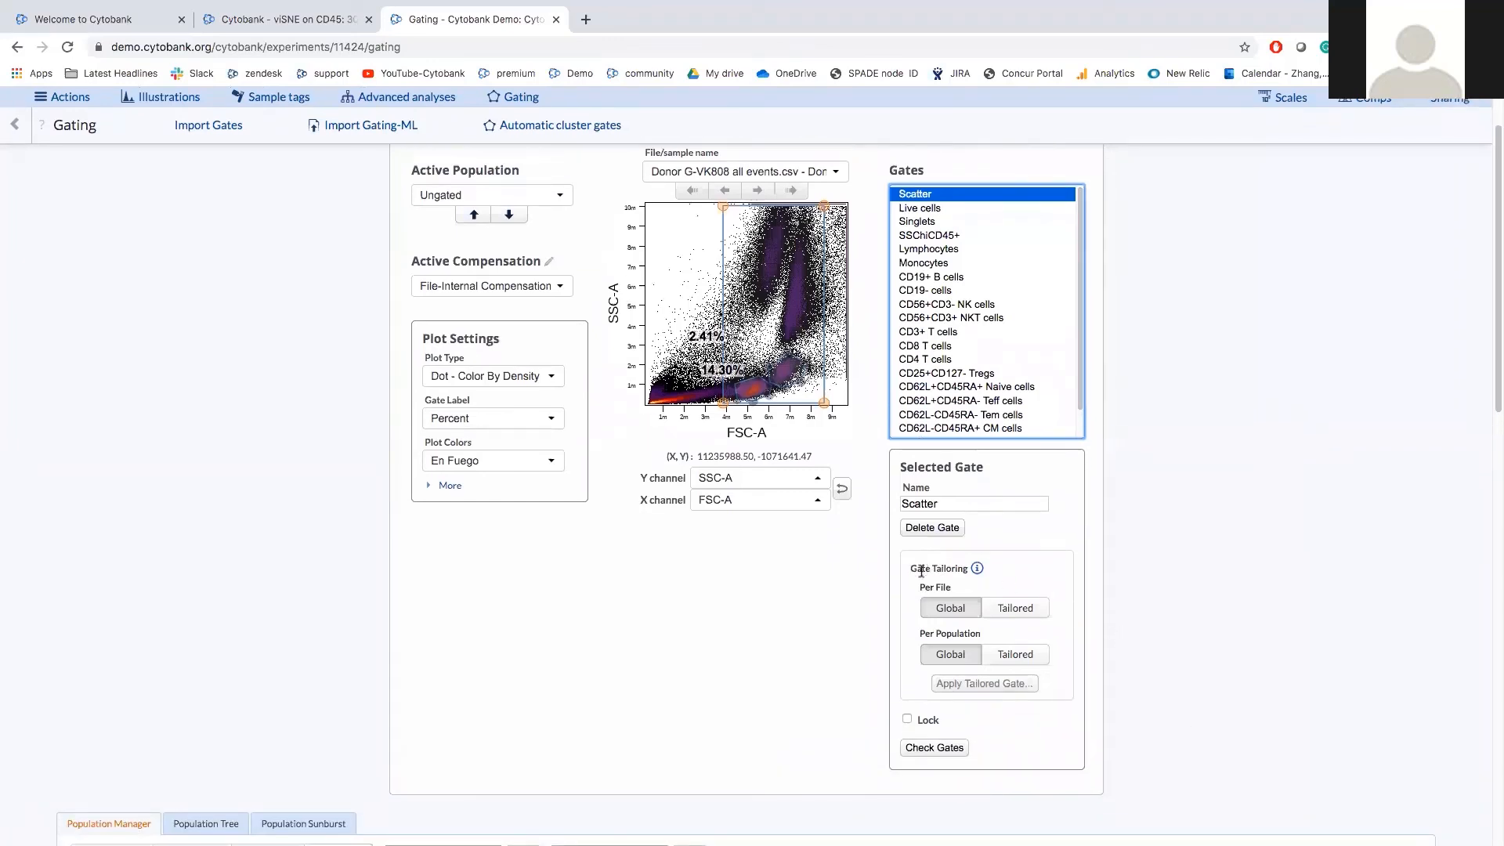
scroll(937, 568, "down", 1)
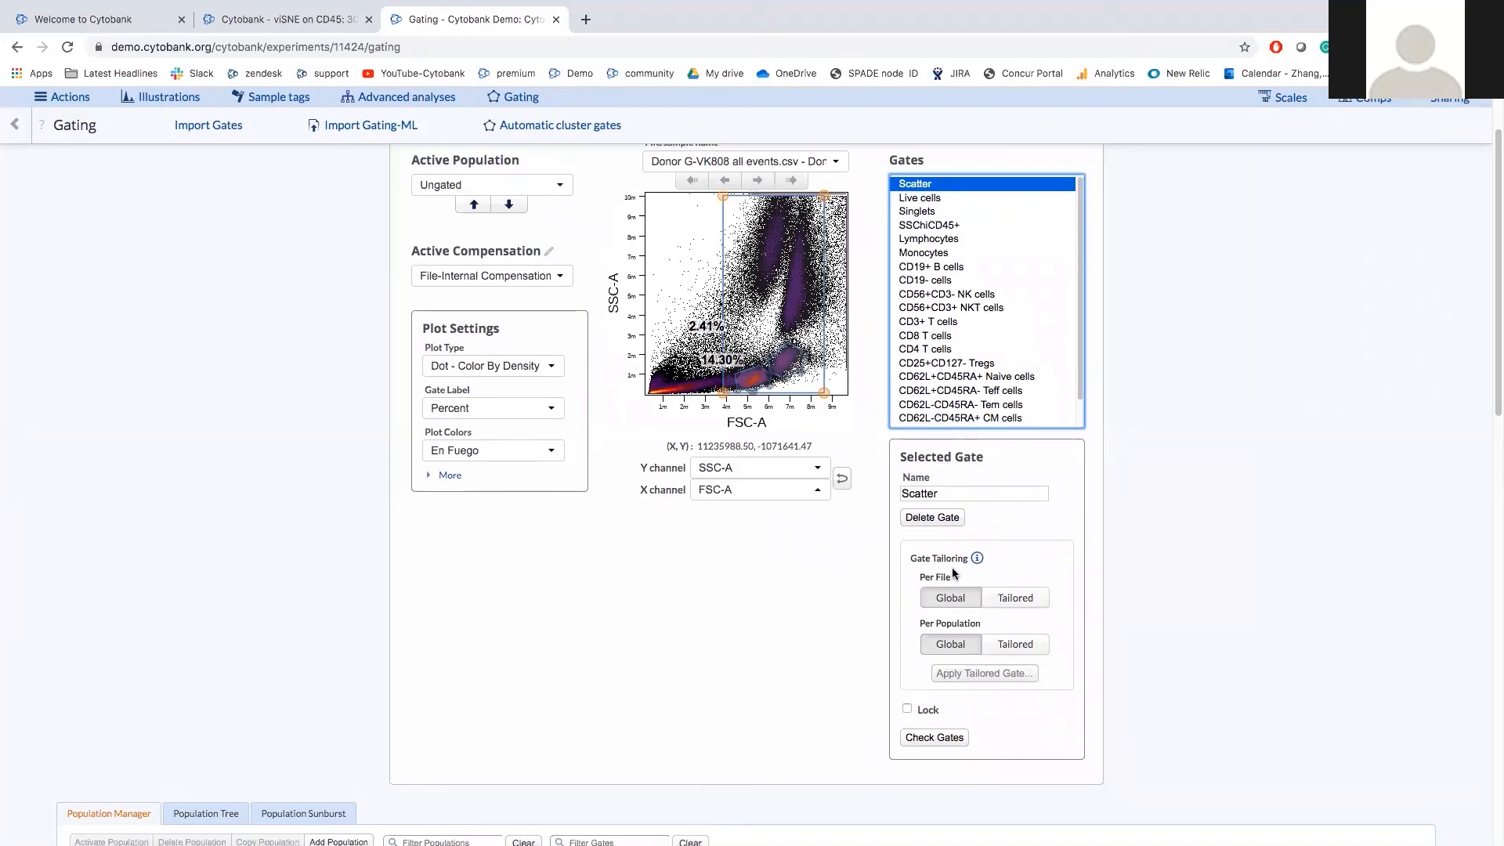
scroll(935, 569, "down", 1)
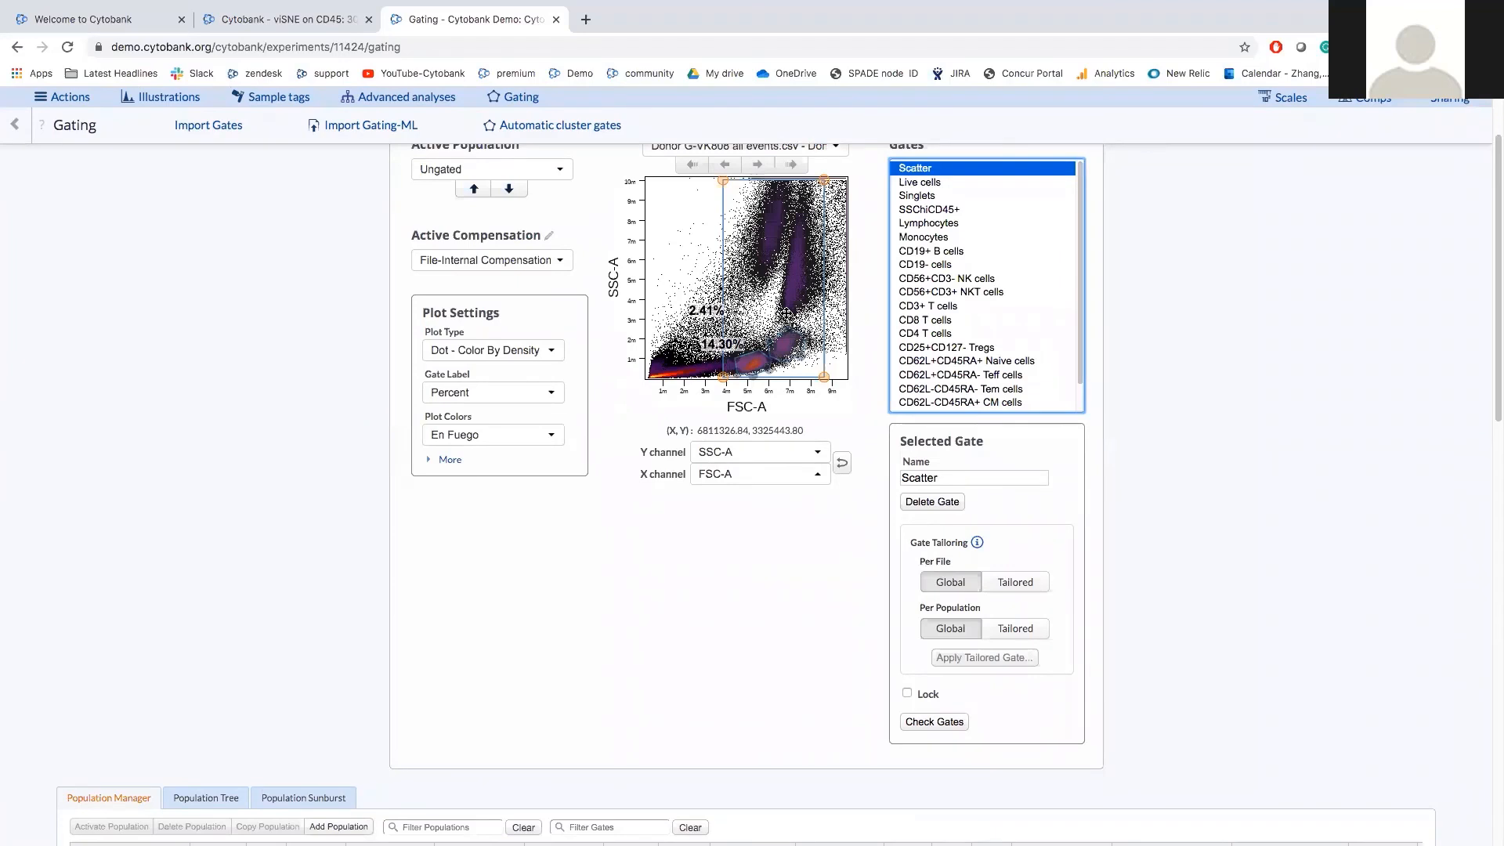
scroll(785, 312, "up", 2)
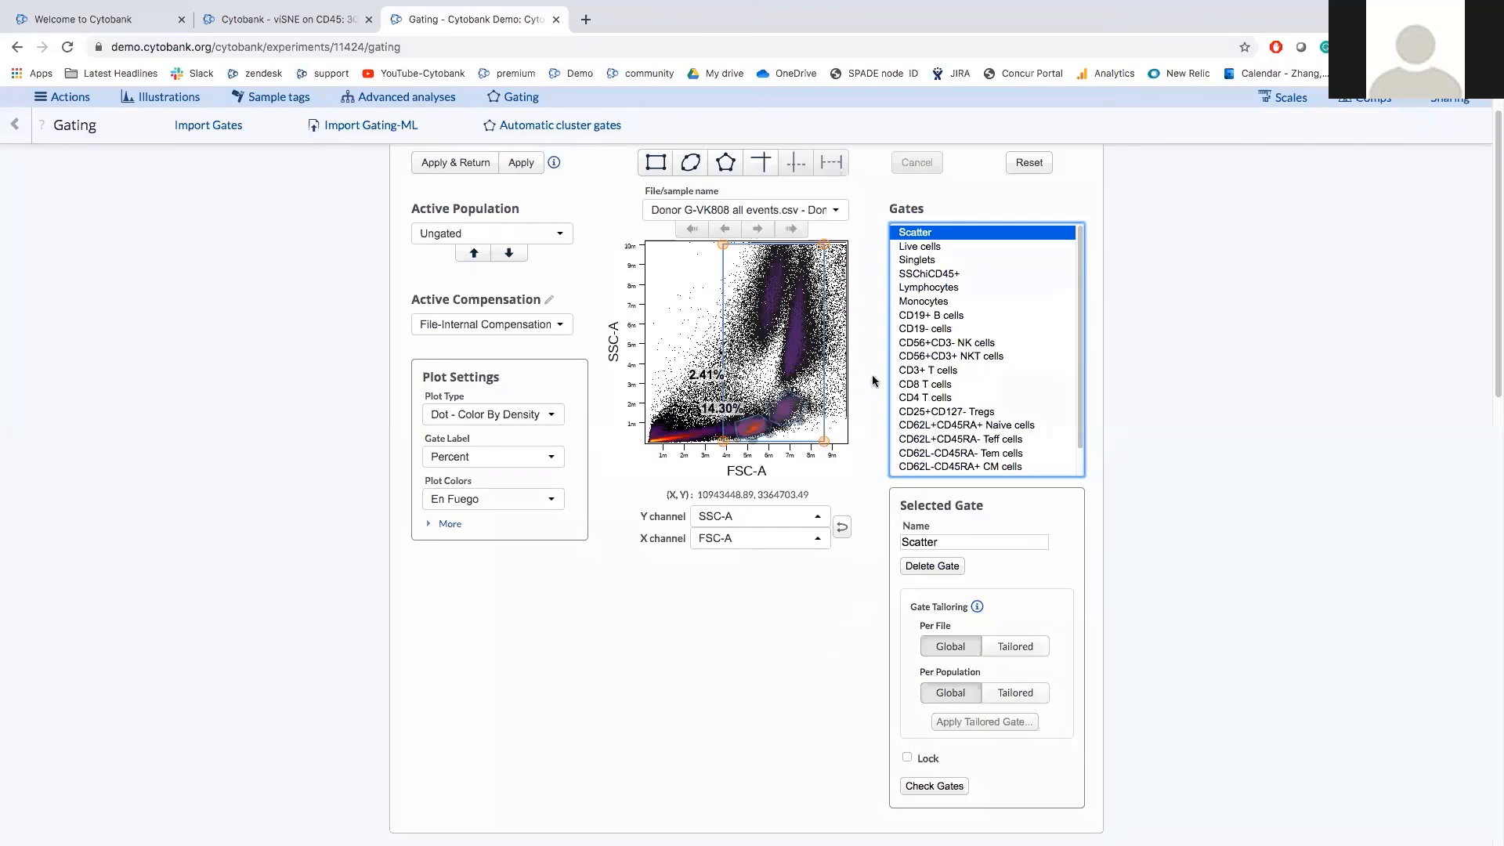
Show the SSChiCD45+ gate (8.24%) on SSC-A versus CD45-KrO and open the Active Population list.
left_click(930, 278)
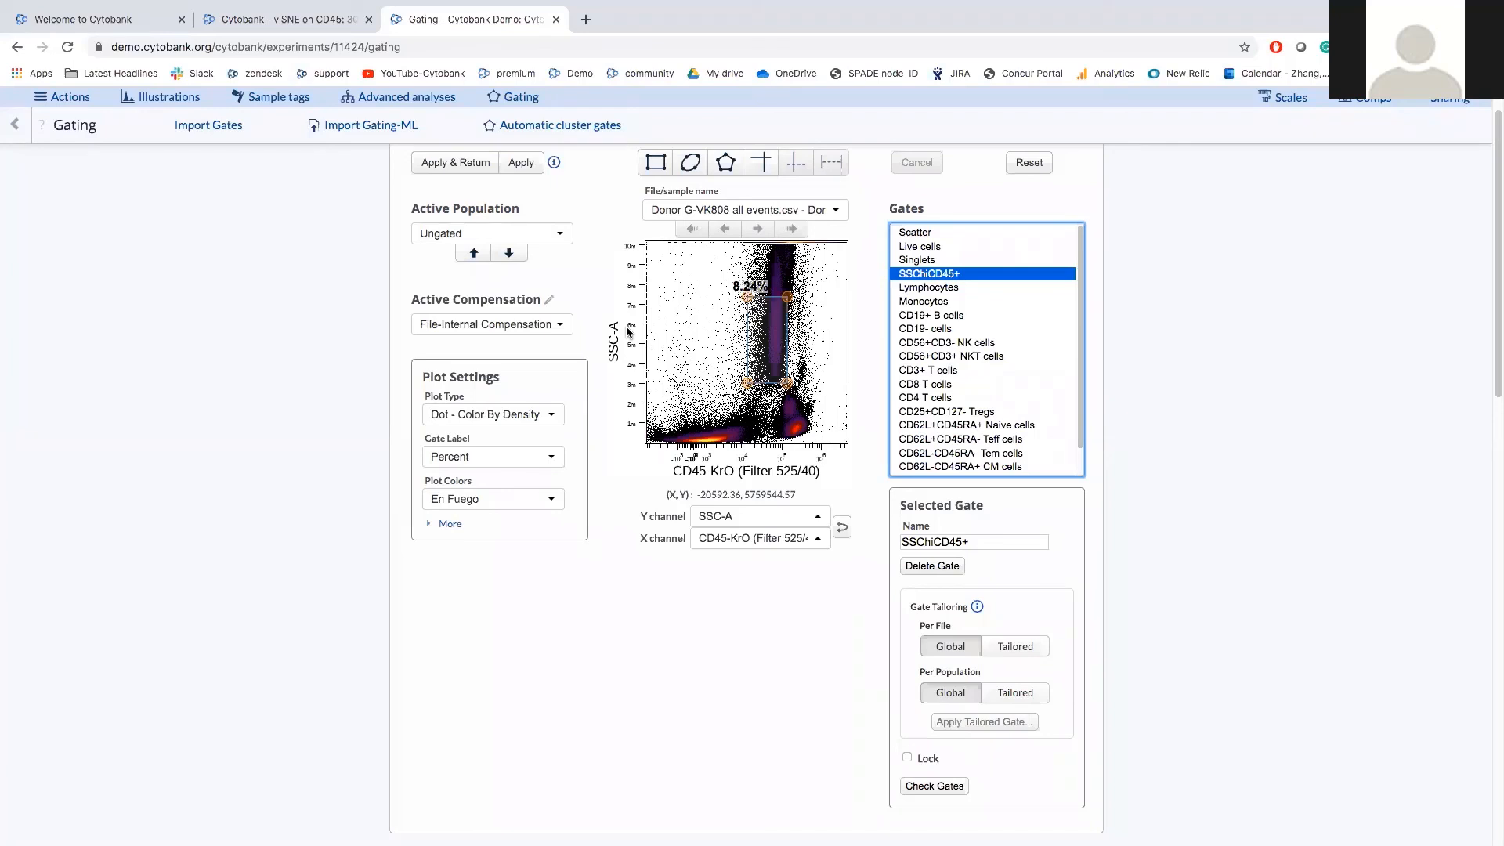
left_click(527, 235)
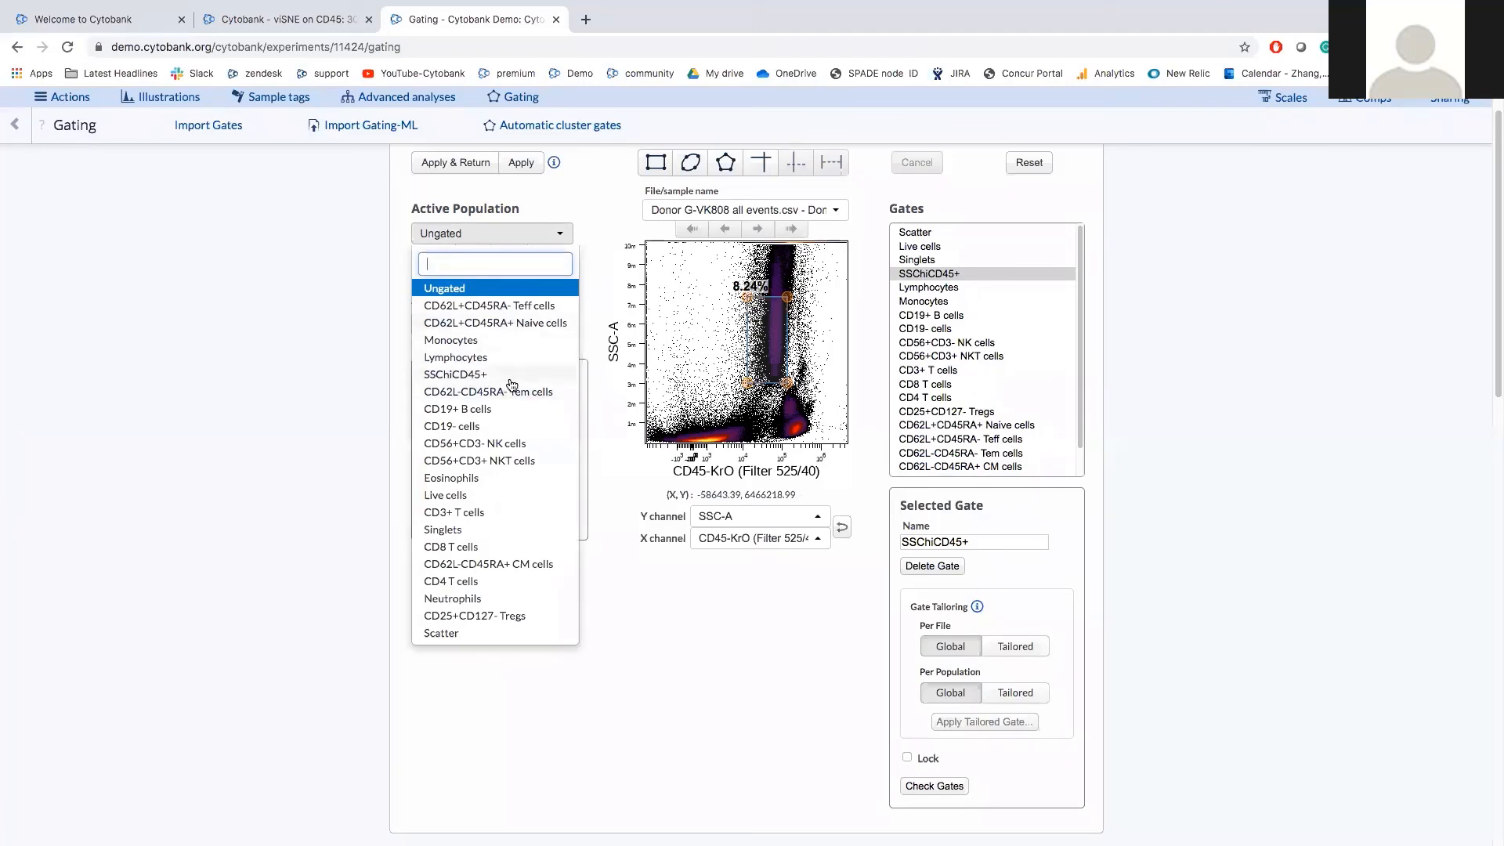
Make Live cells active and view the CD62L+CD45RA+ Naive cells quadrant gates on CD45RA versus CD62L.
left_click(498, 497)
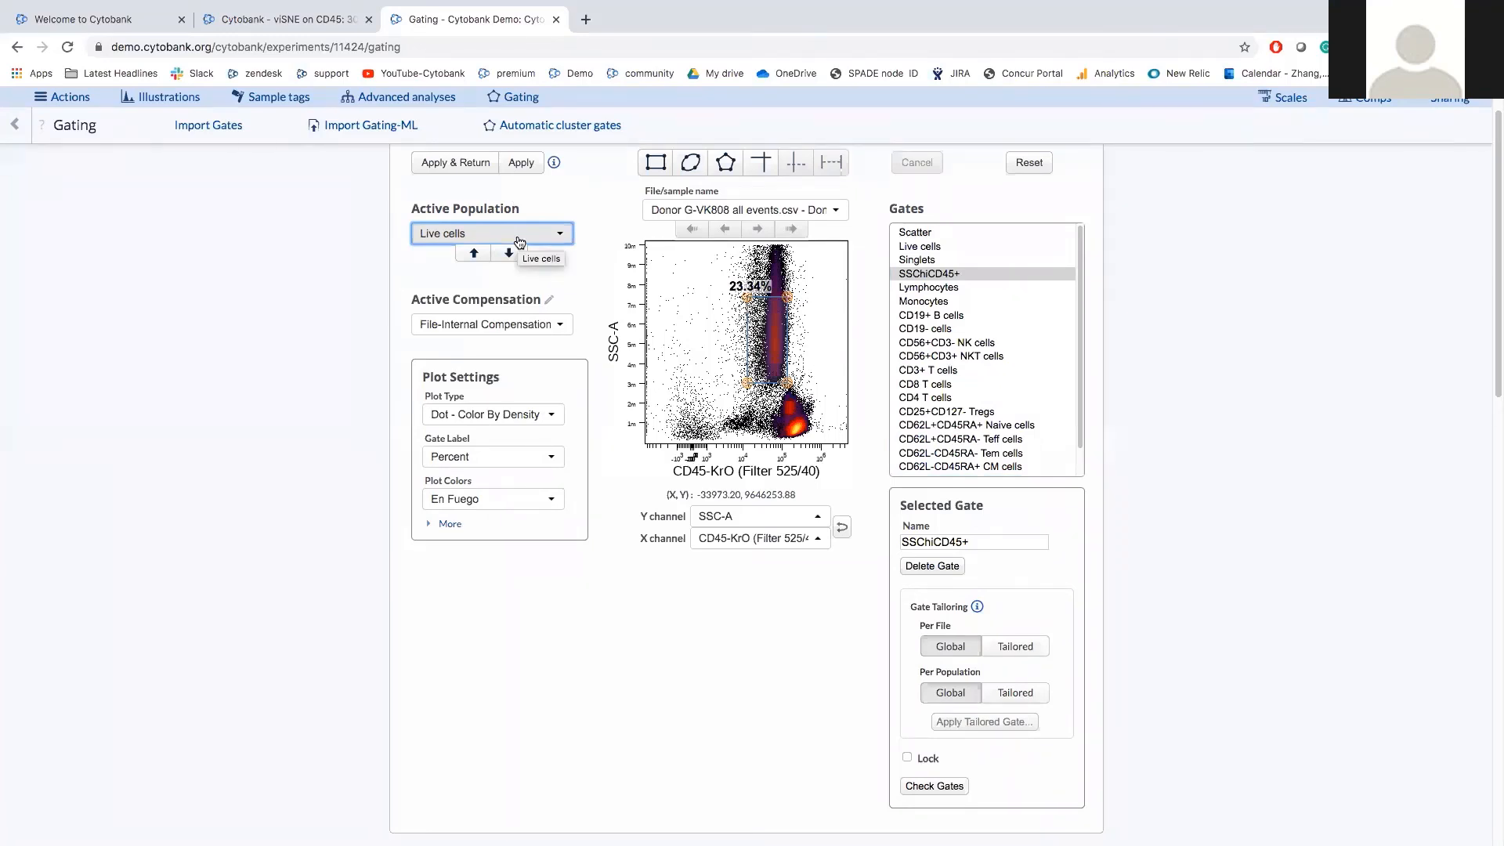
left_click(963, 425)
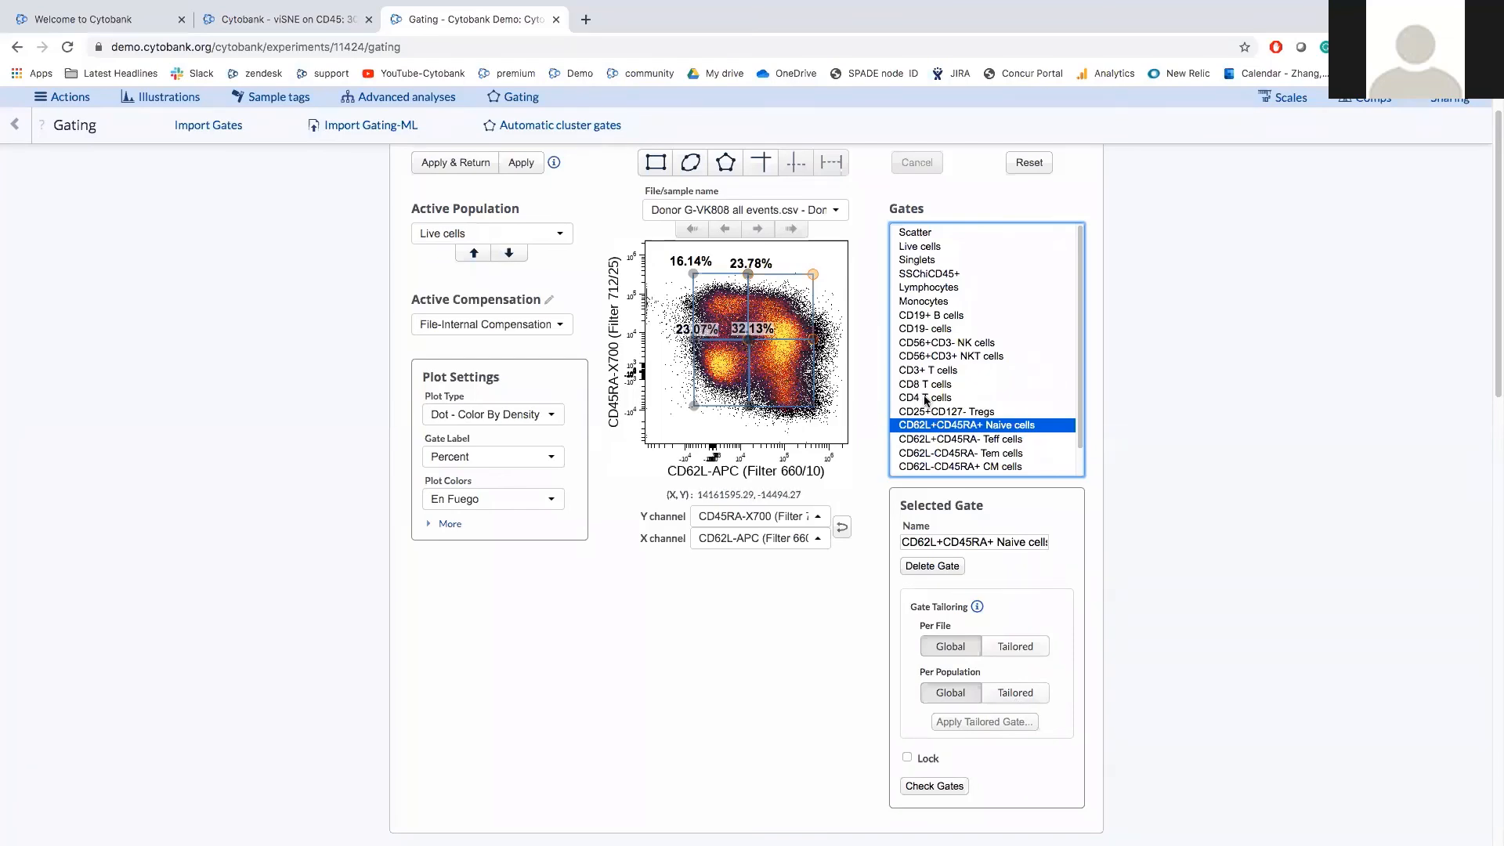
Review the population hierarchy with event counts, then scroll back up to the CD62L vs CD45RA quadrant plot.
scroll(575, 636, "down", 7)
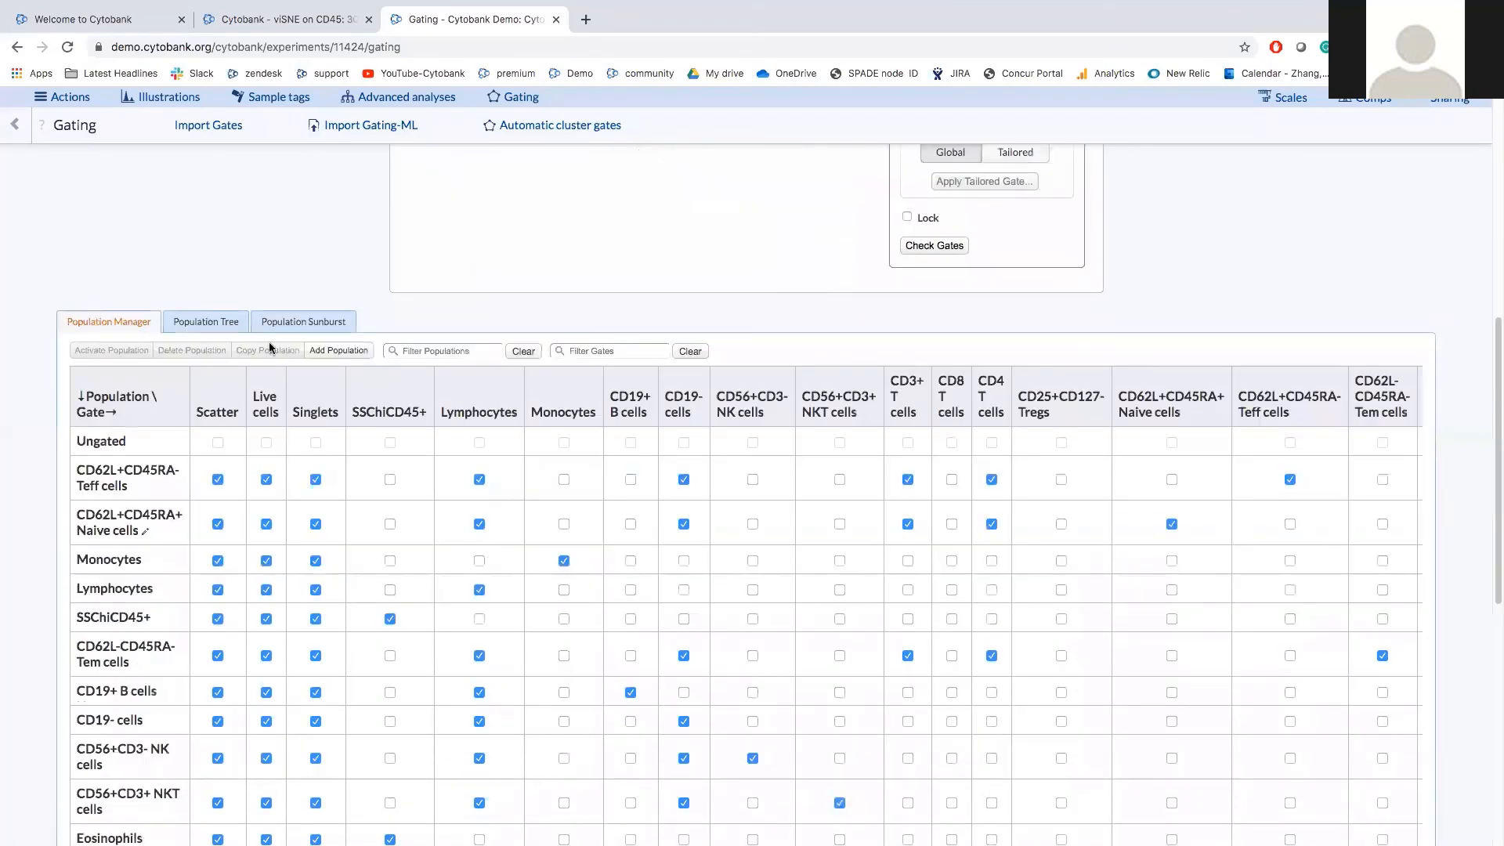
left_click(207, 322)
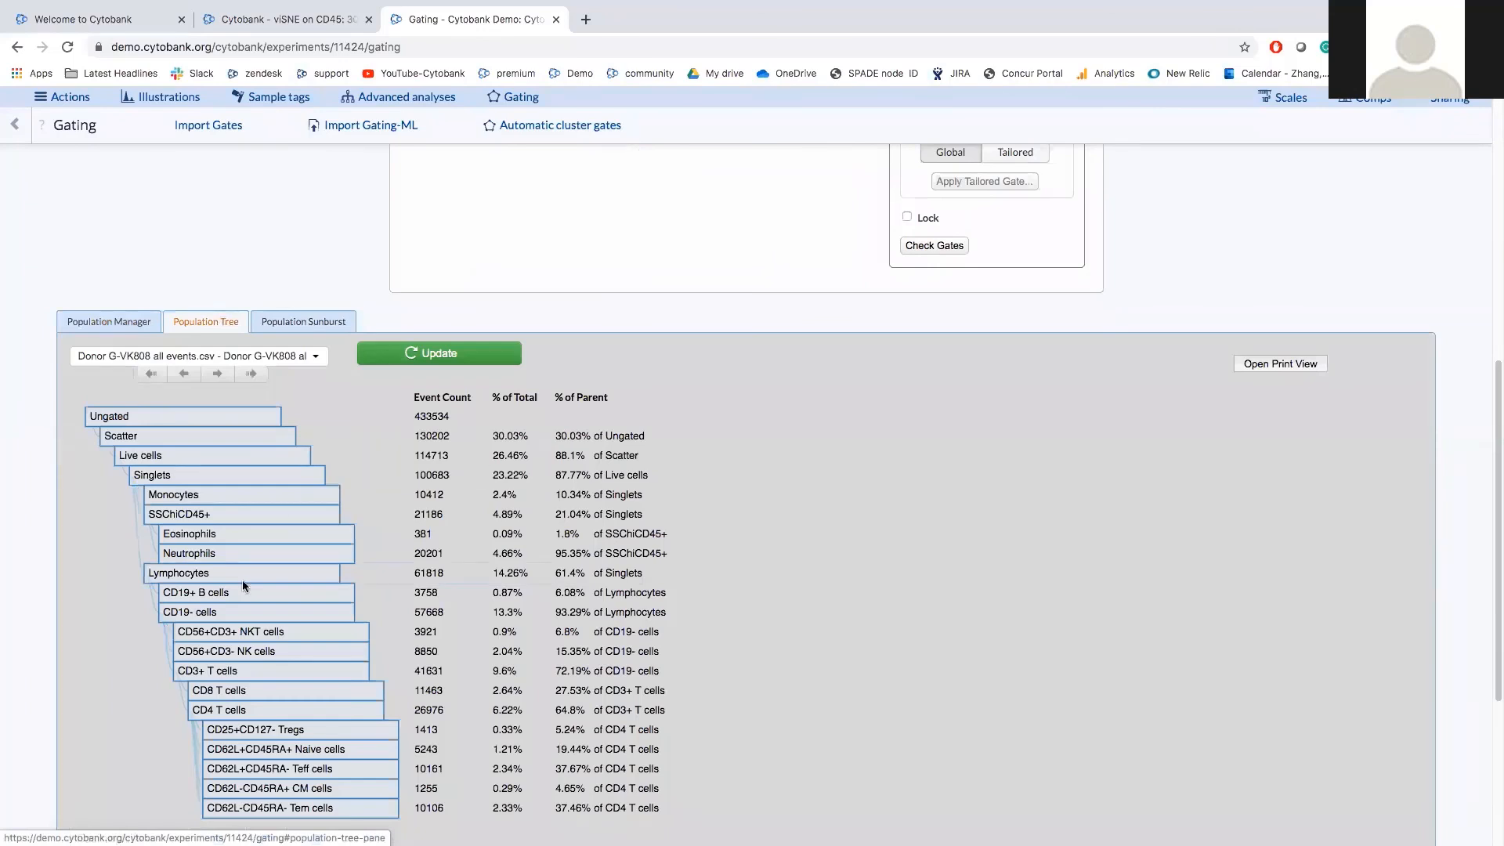
scroll(242, 579, "down", 1)
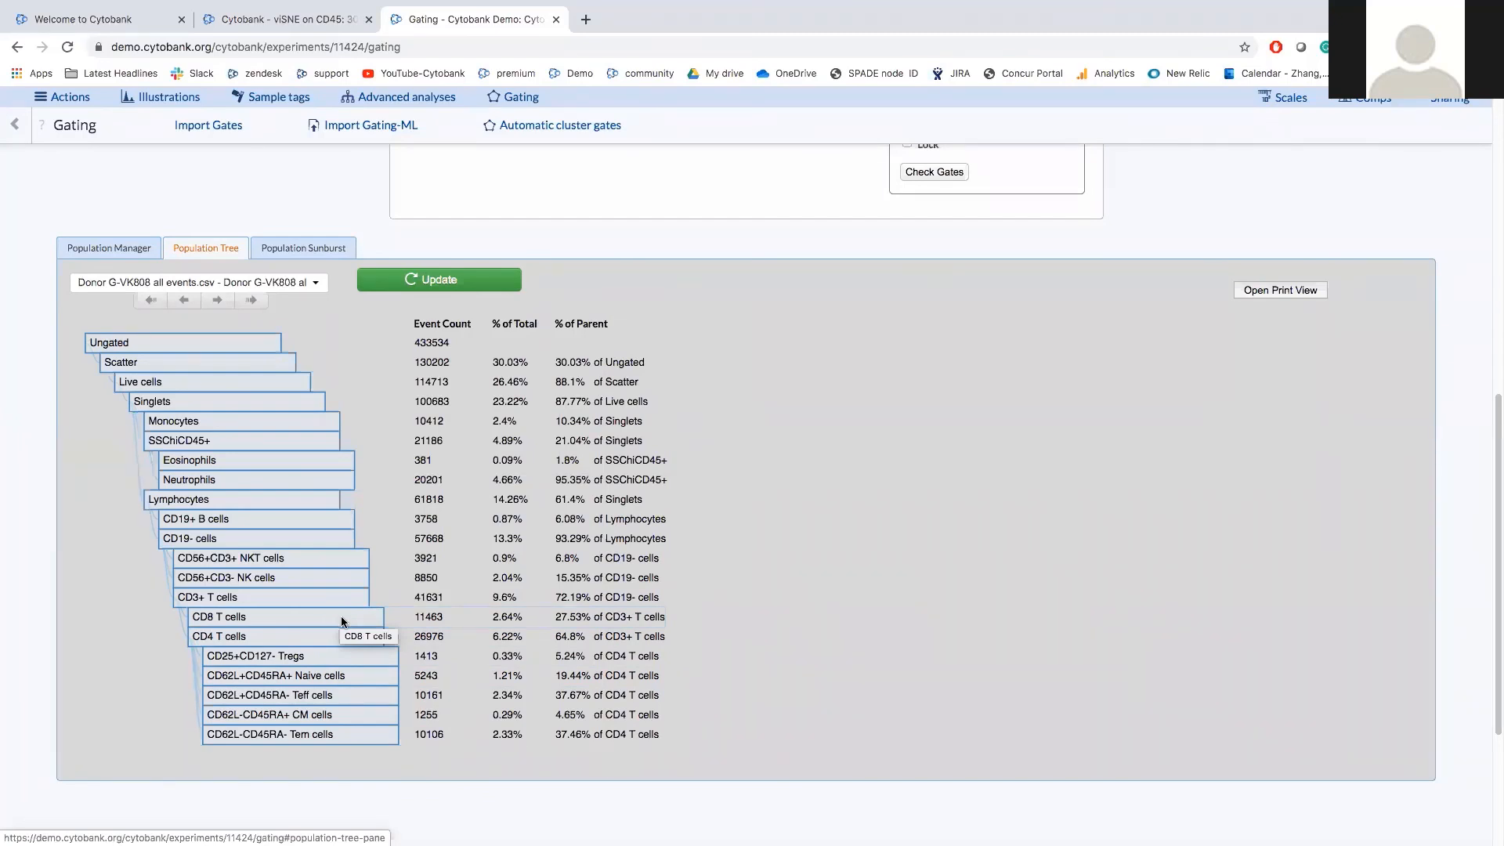
scroll(634, 605, "up", 10)
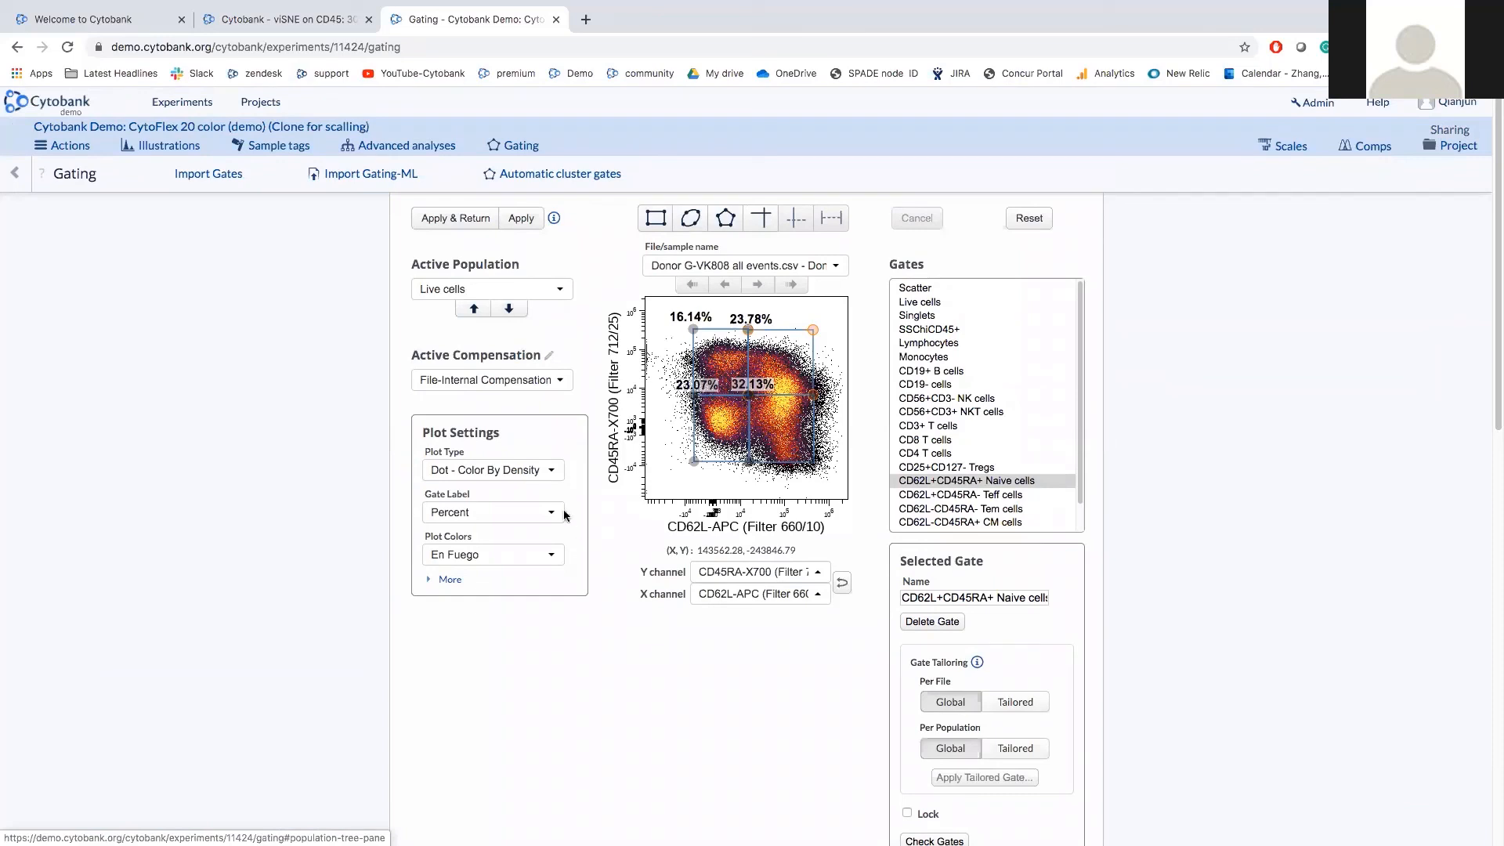
left_click(586, 20)
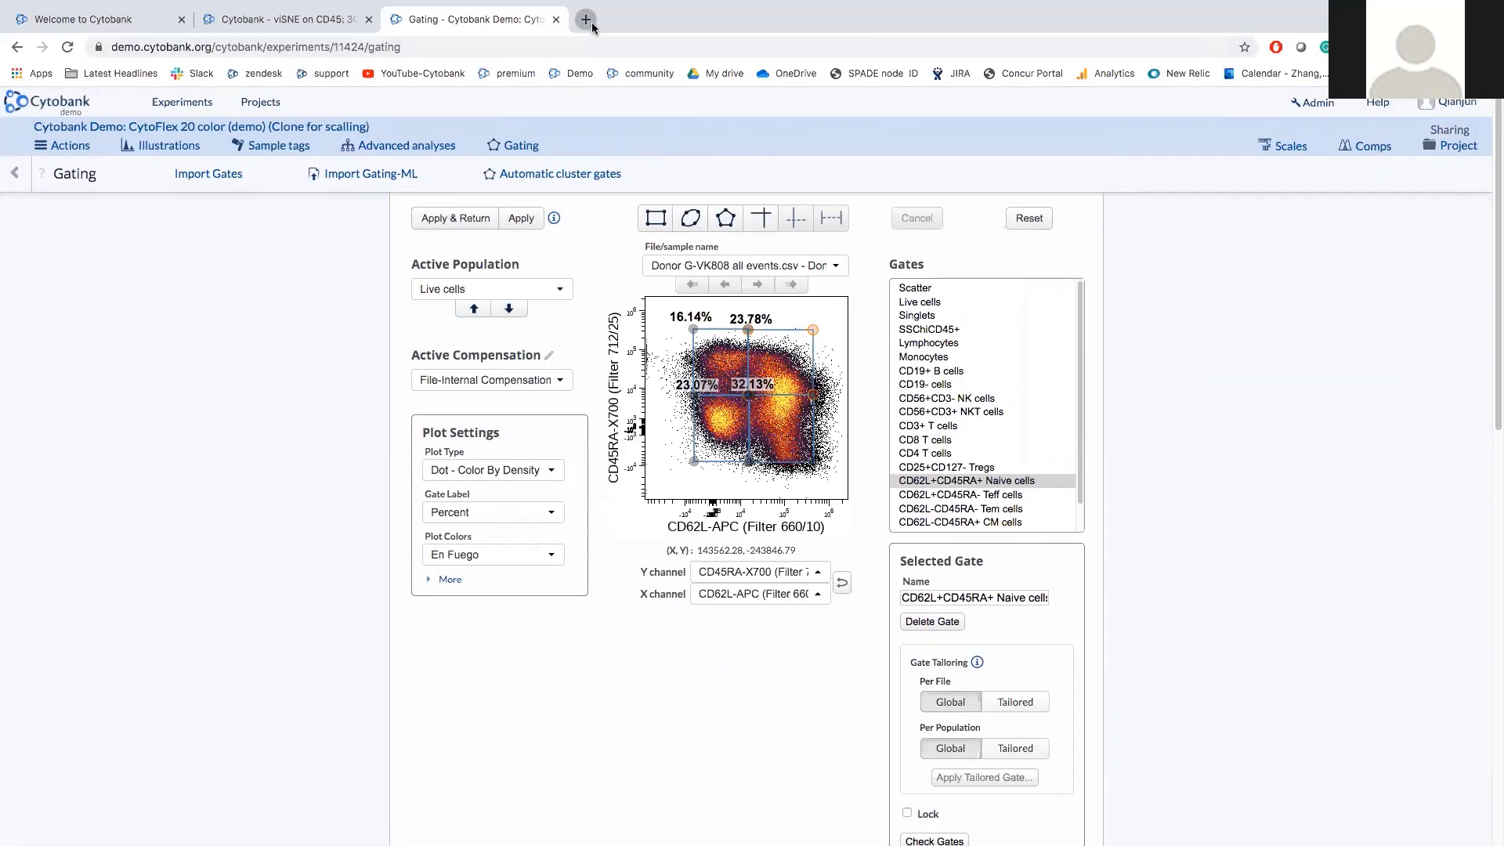
Visit the Cytobank Support Portal from the 'support' bookmark, then return to the 'Gating - Cytobank Demo' tab.
left_click(323, 73)
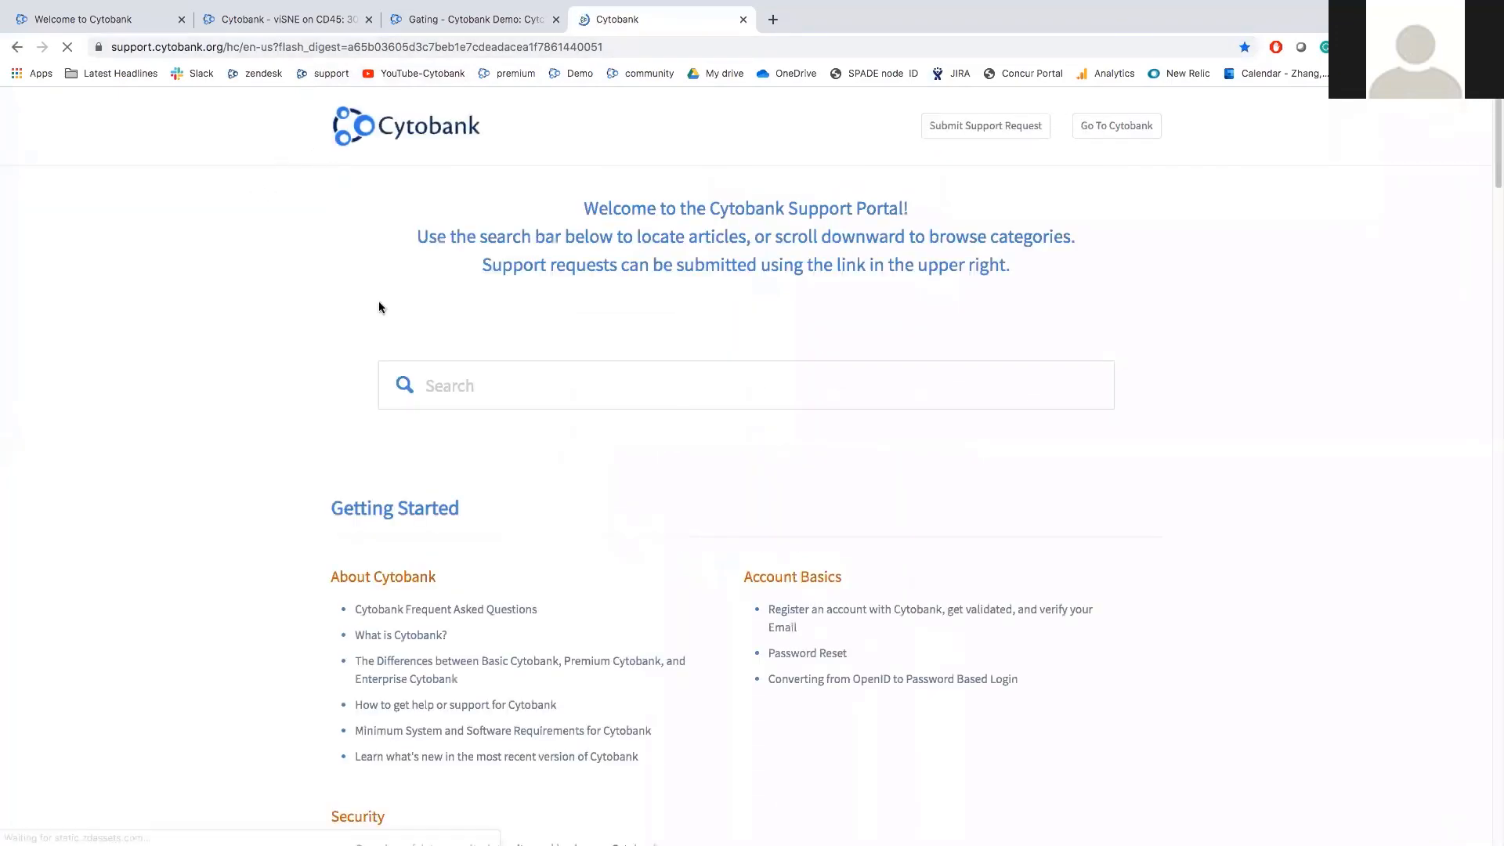
left_click(474, 22)
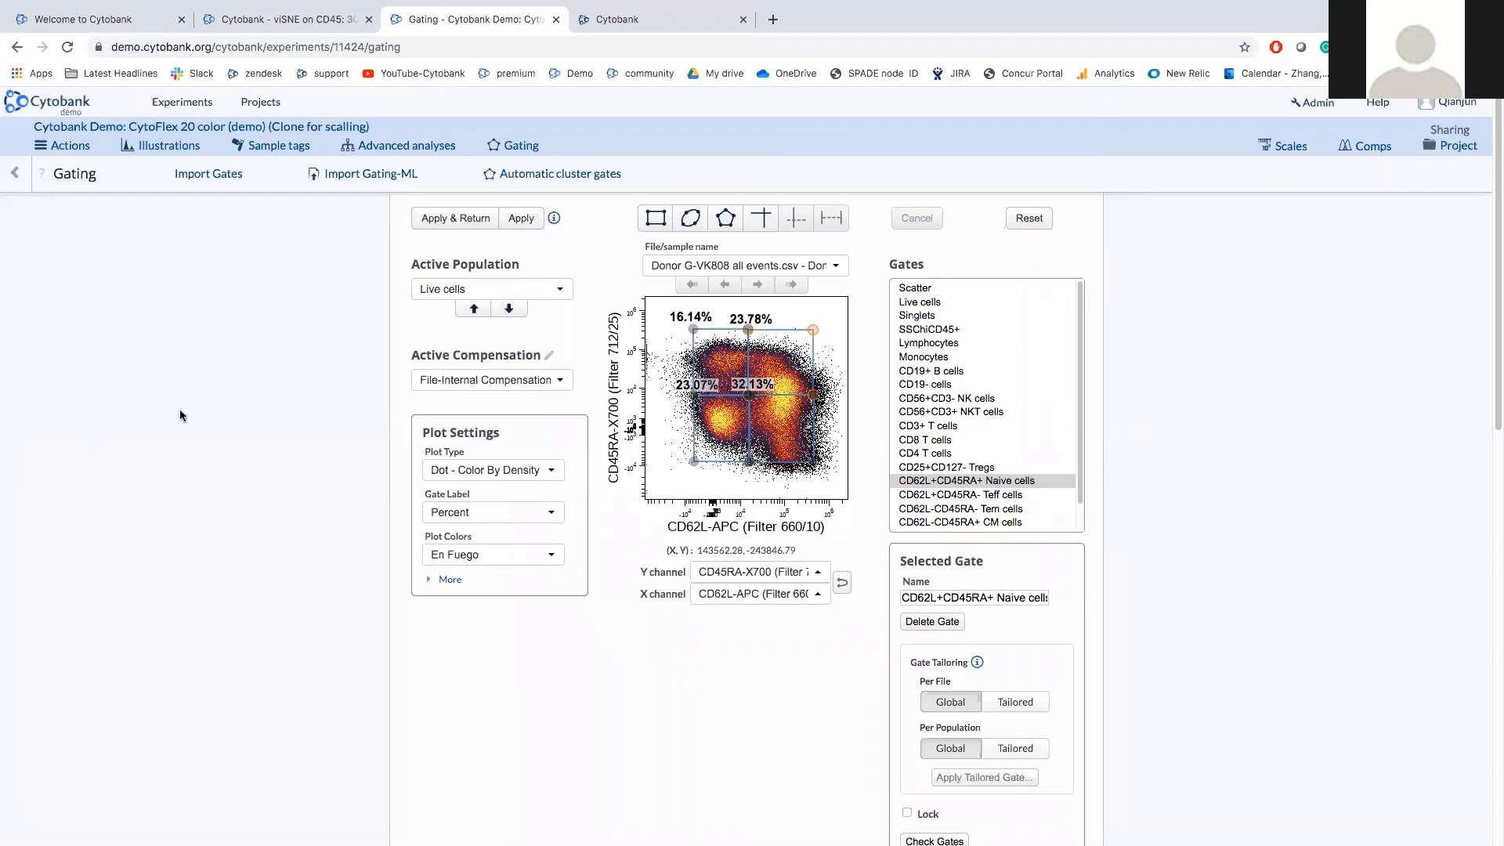
Show the Actions menu's Export submenu with statistics, gating-ML and ACS export options.
left_click(79, 154)
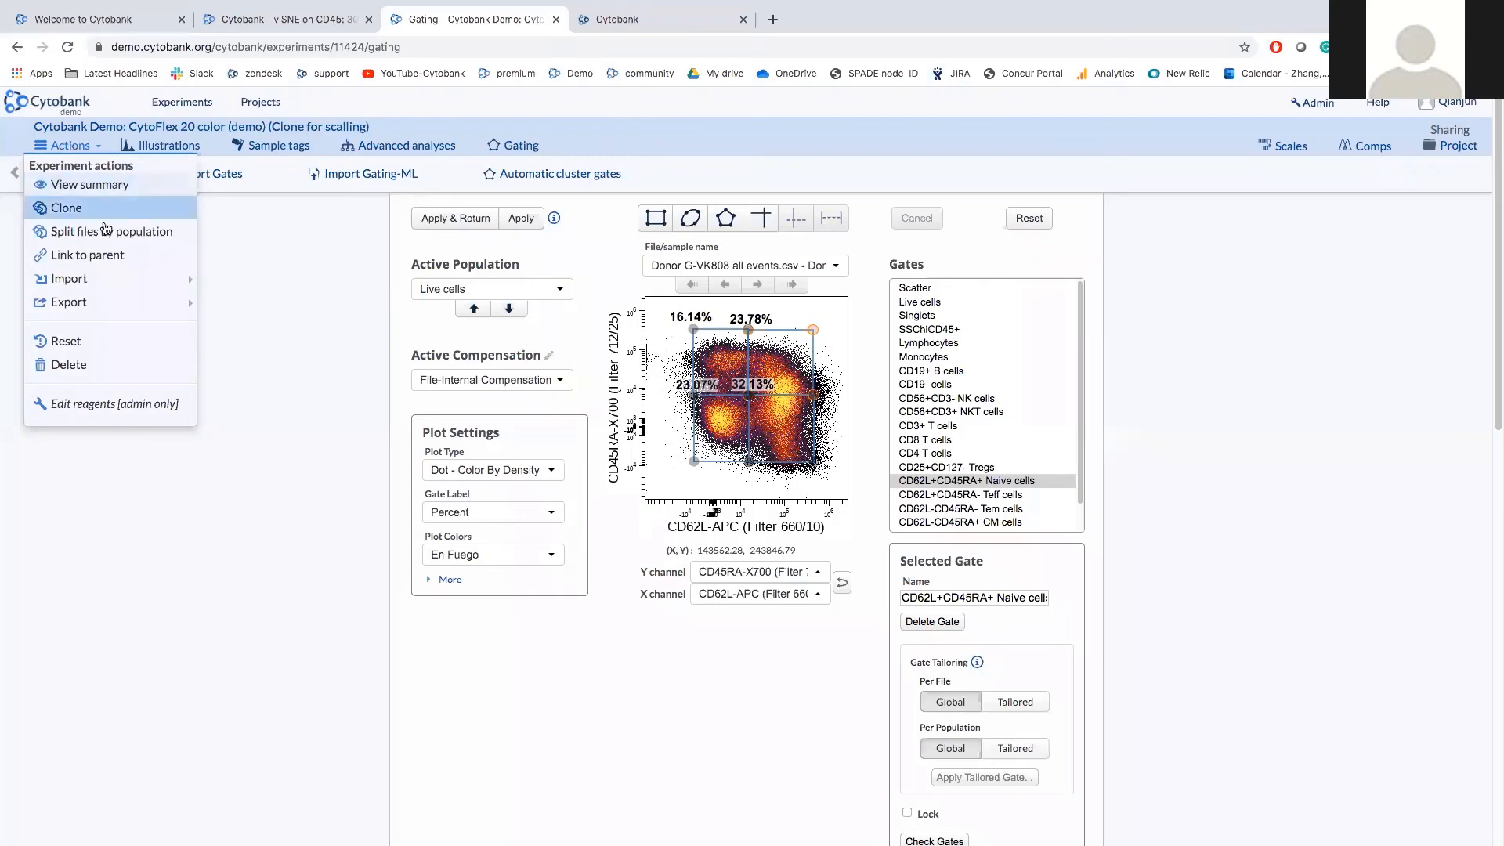
mouse_move(126, 304)
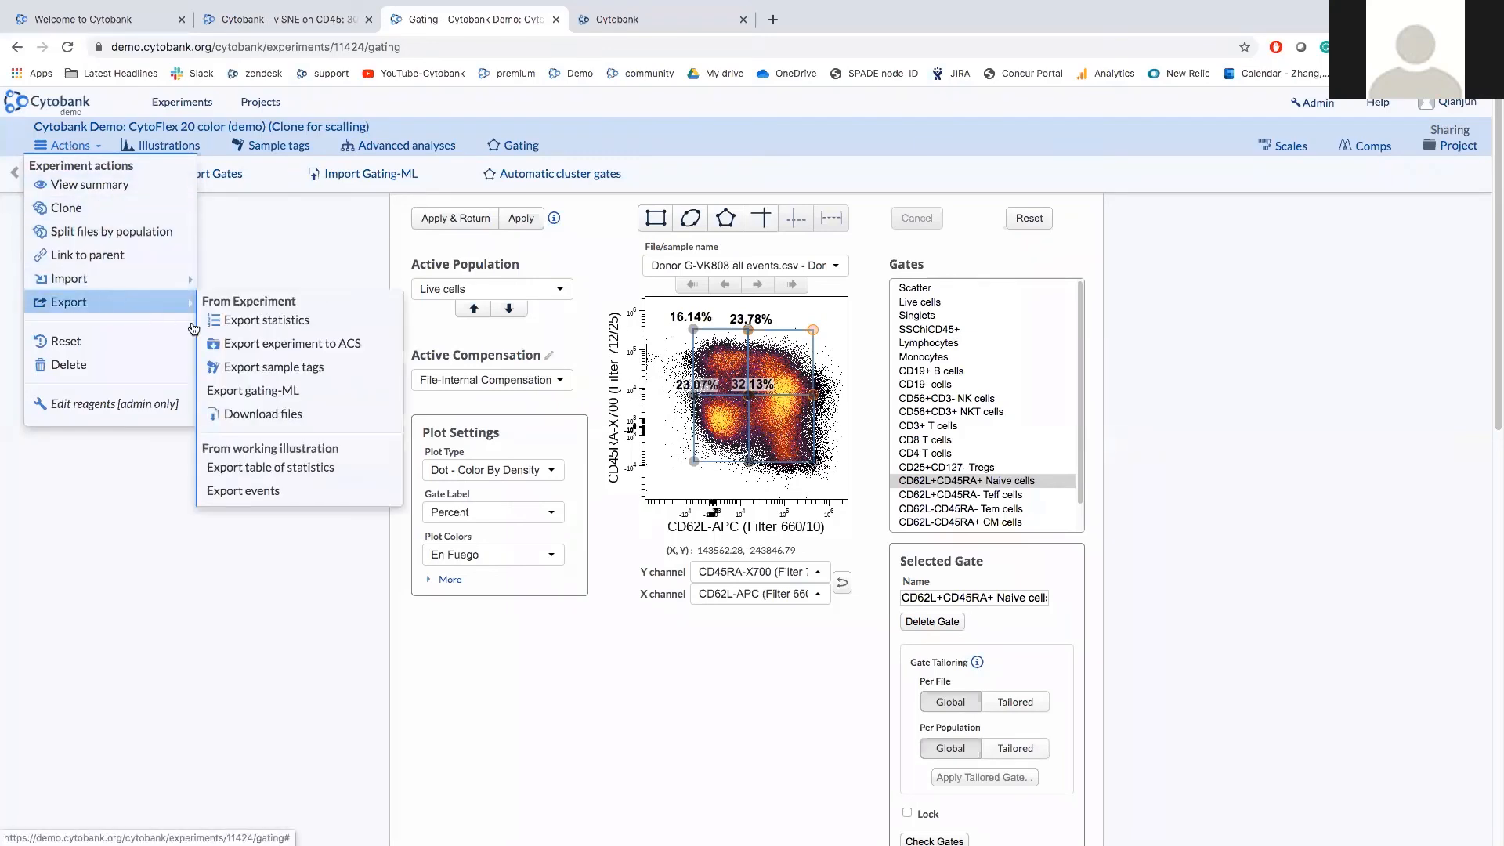
left_click(364, 357)
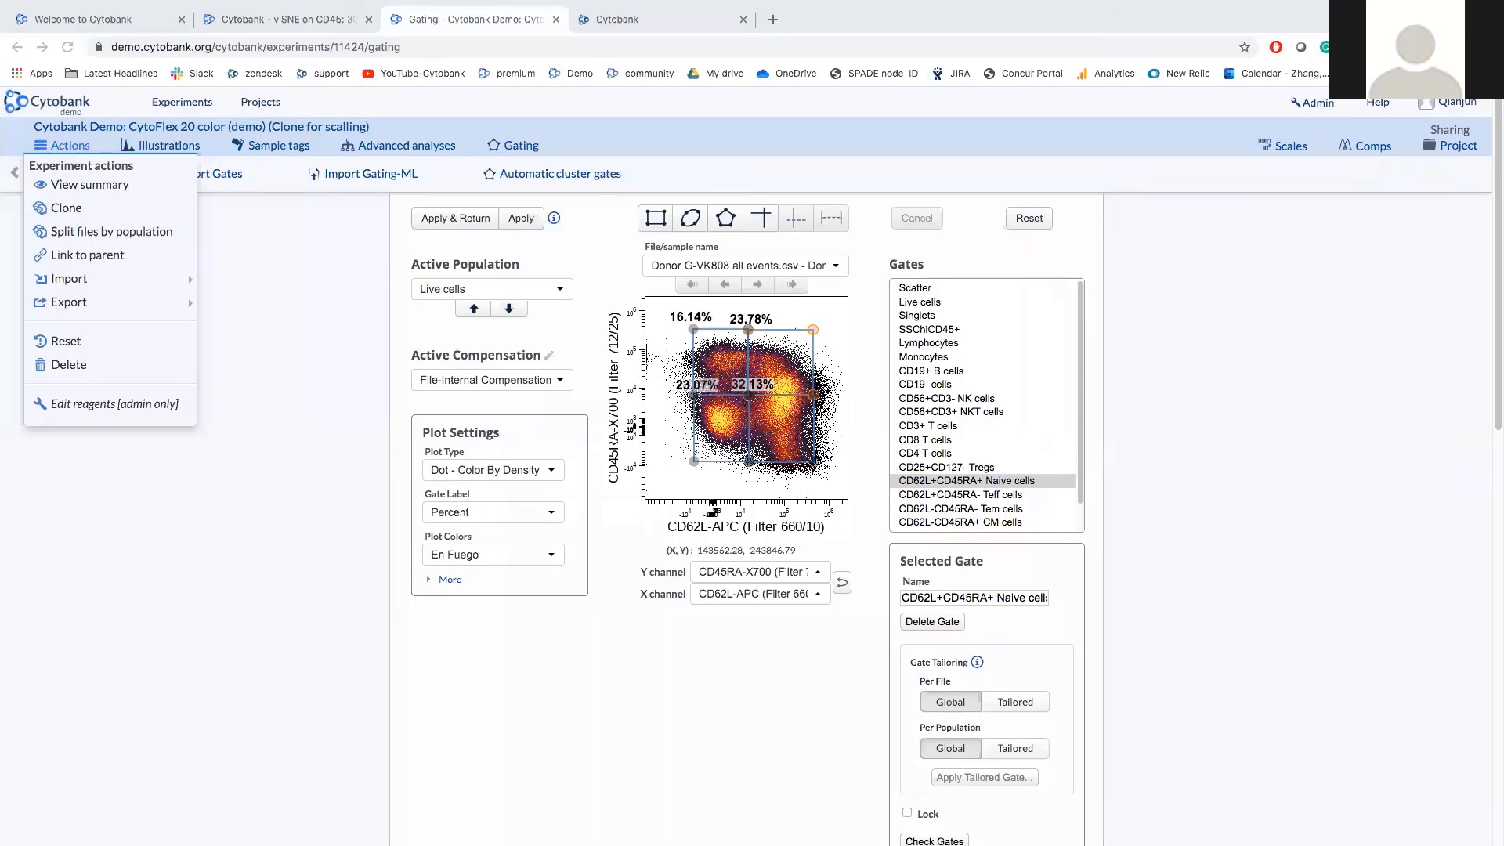
Dismiss the actions list, then open and close the Advanced analyses list twice.
left_click(172, 501)
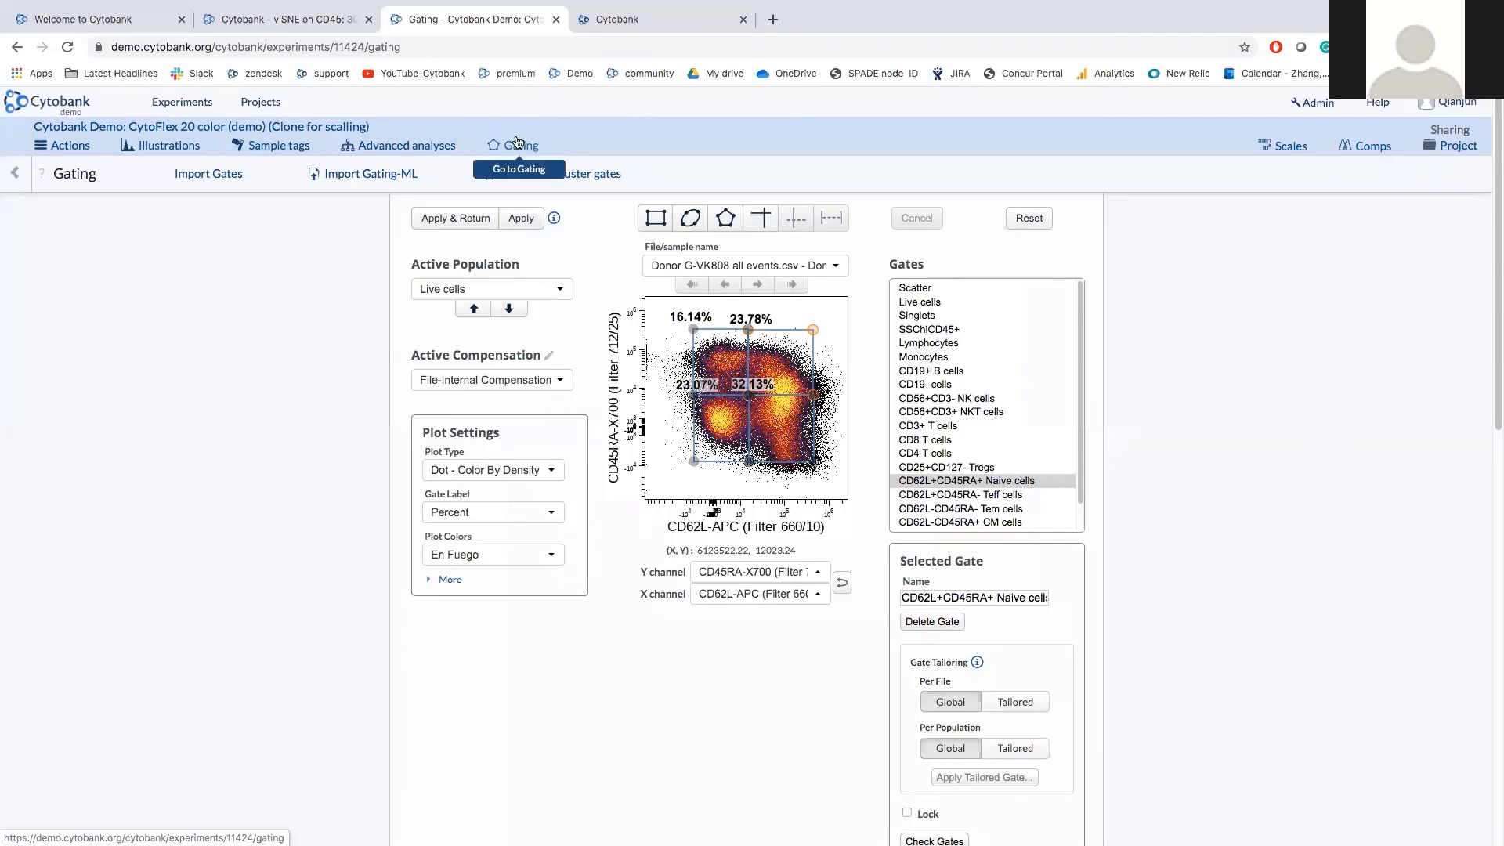
left_click(406, 147)
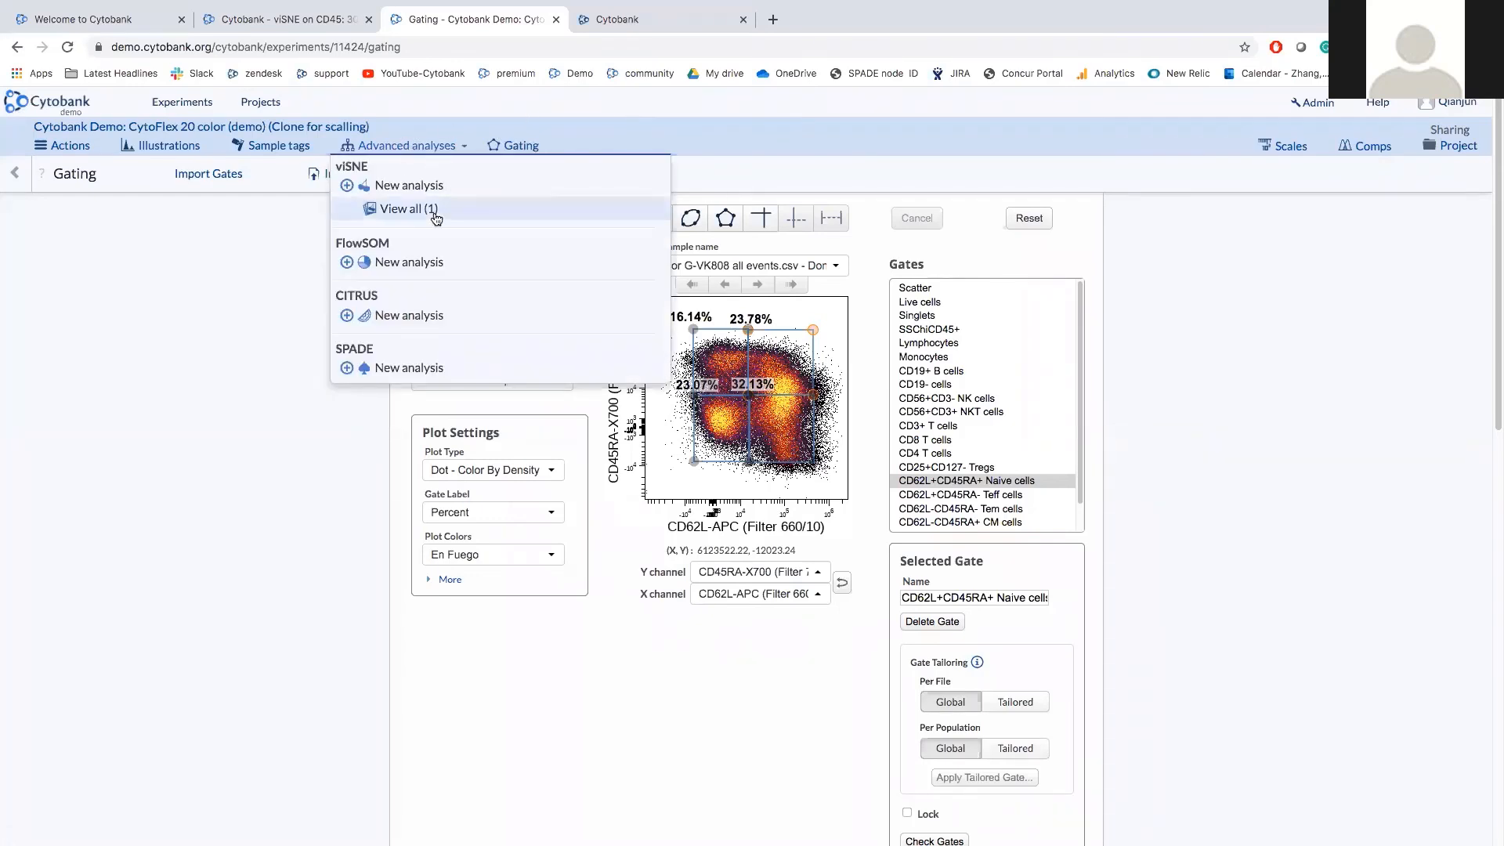
left_click(260, 281)
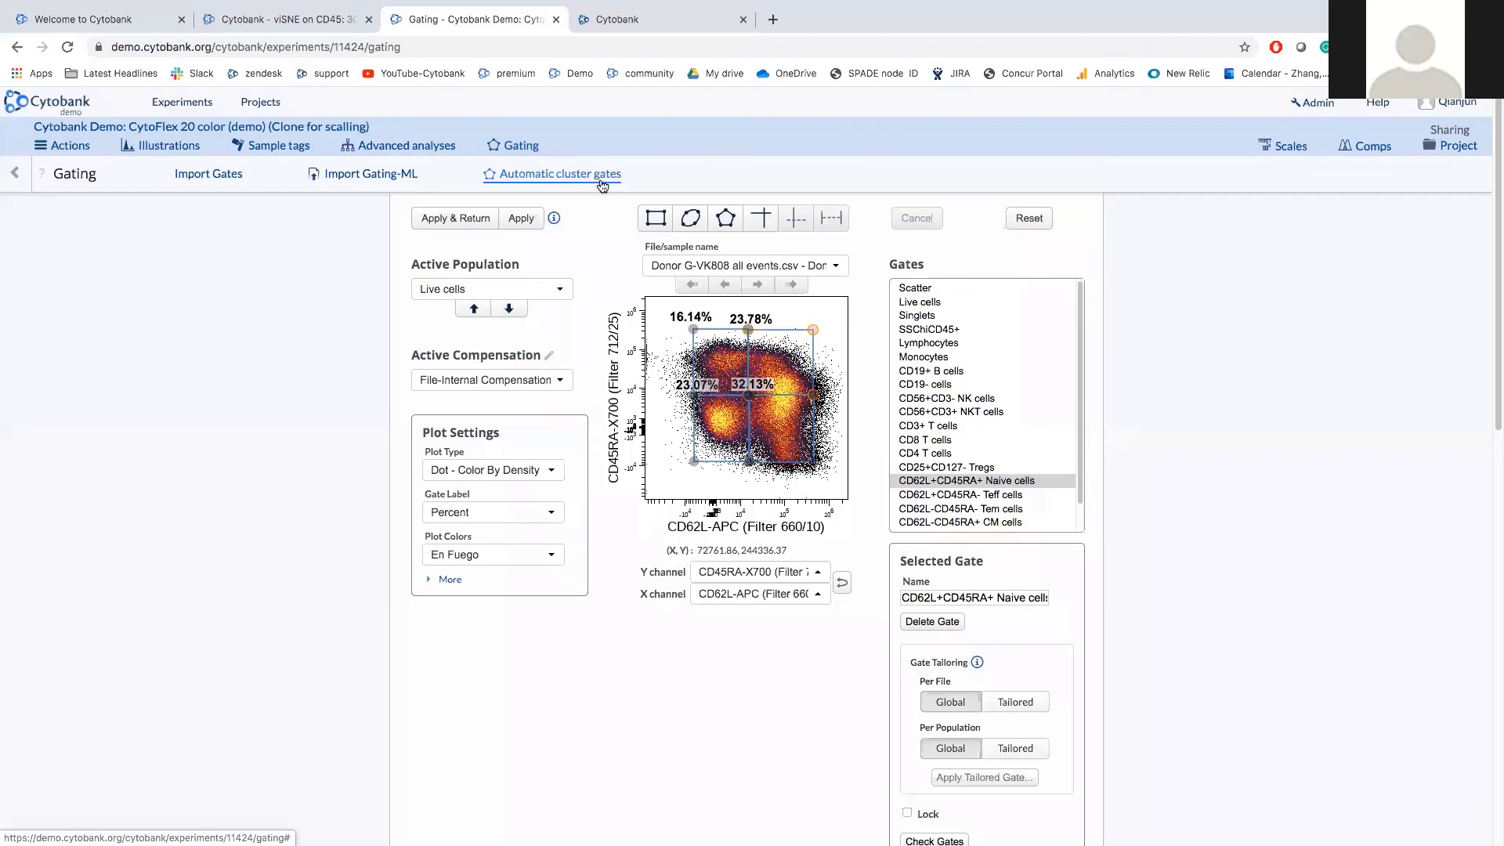
left_click(437, 148)
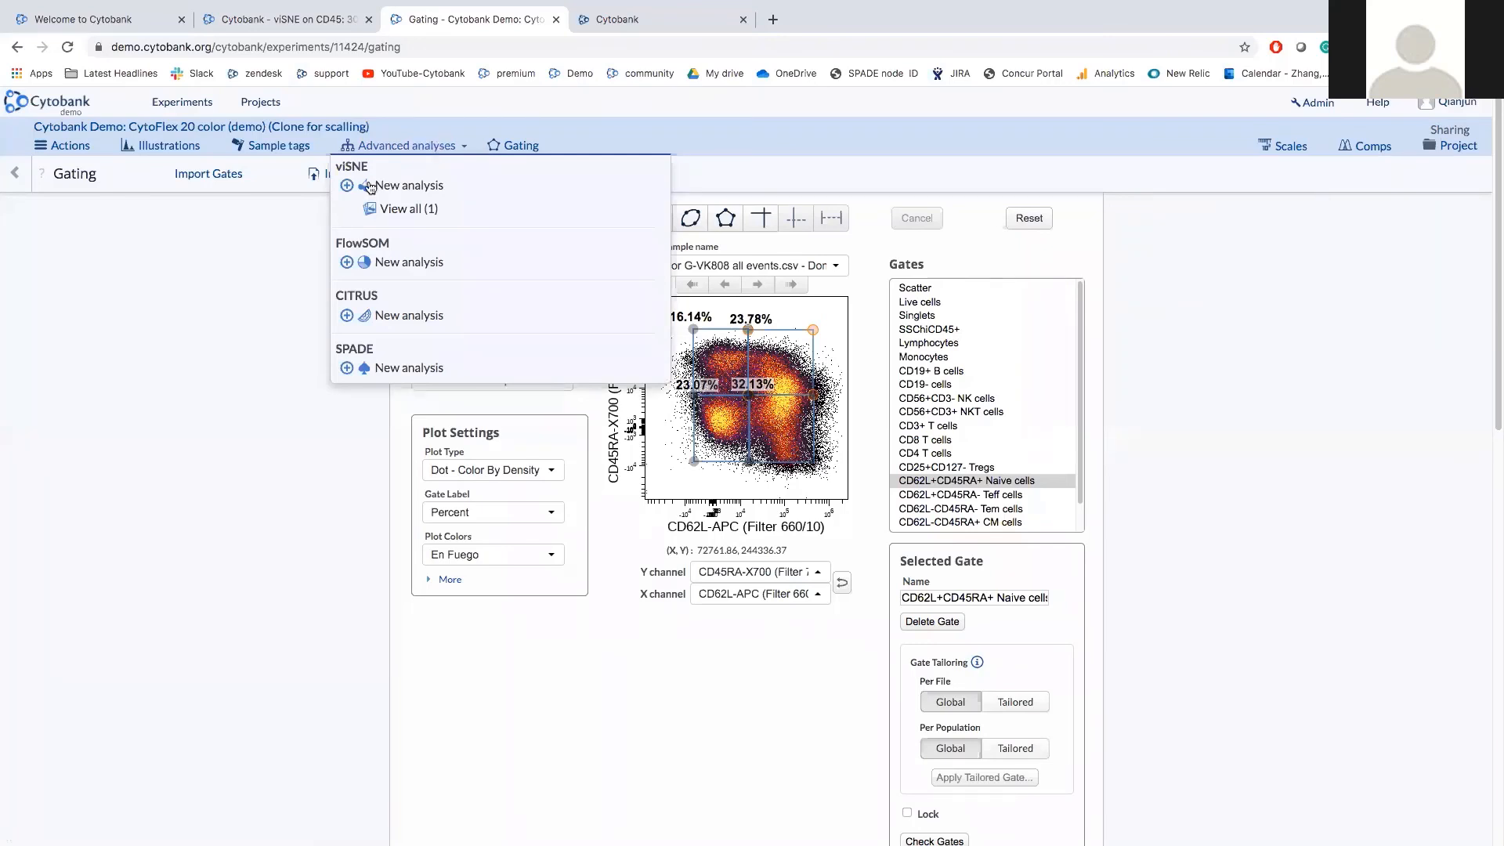
left_click(286, 257)
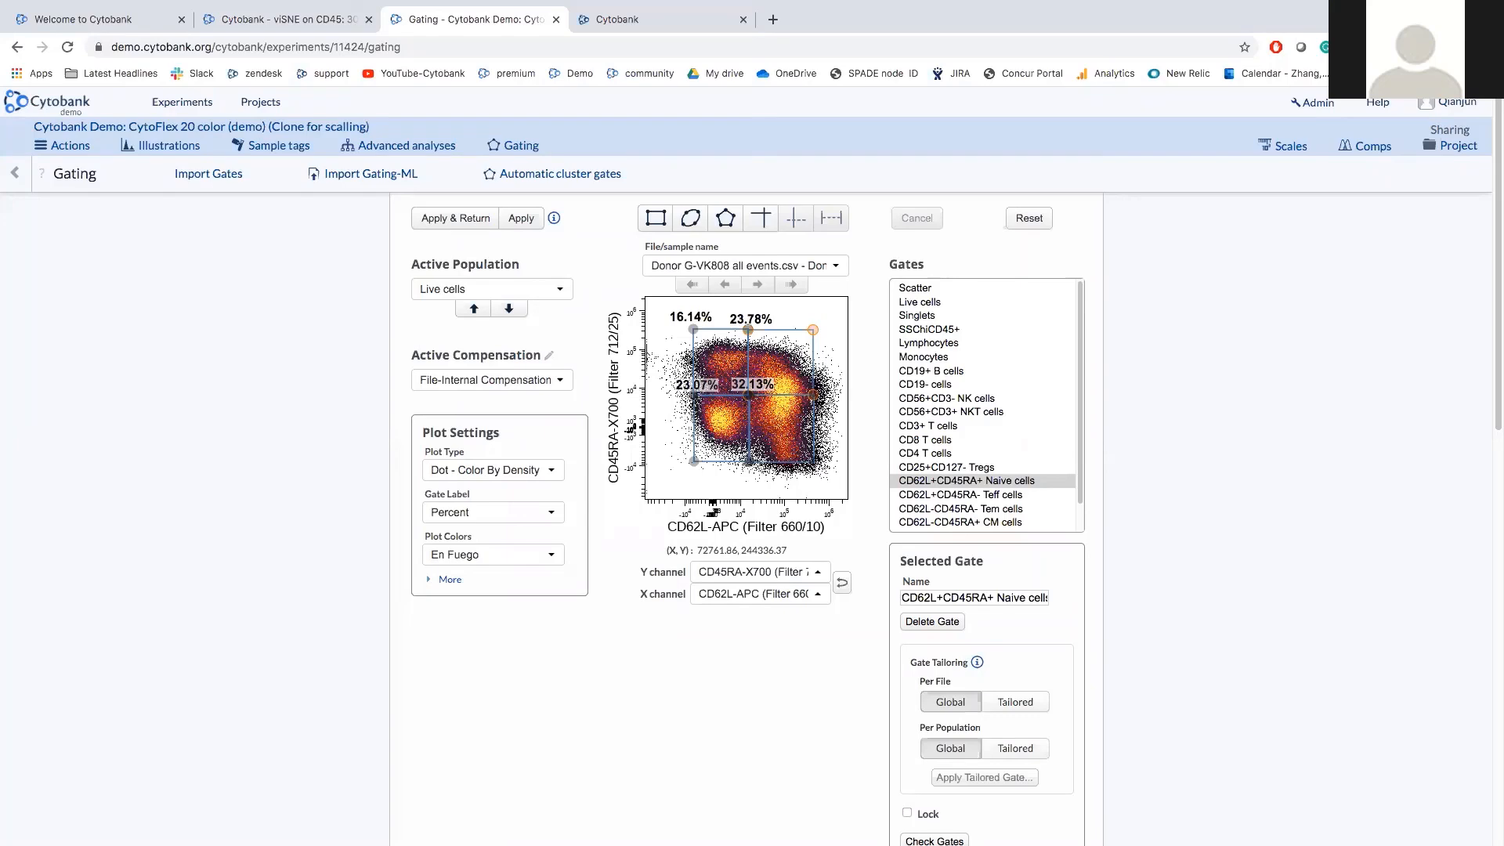
left_click(557, 173)
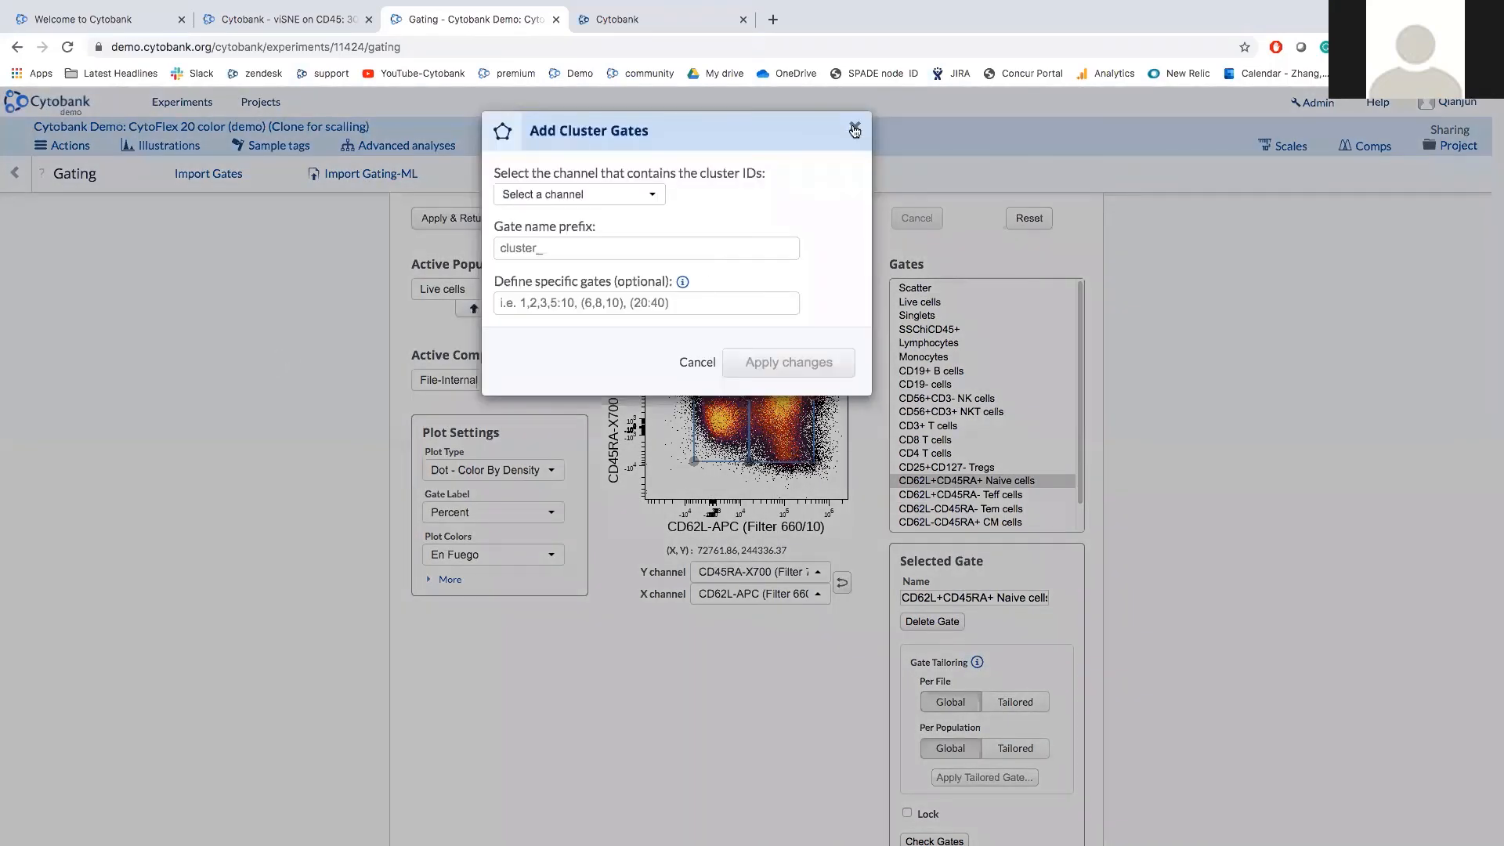
left_click(853, 129)
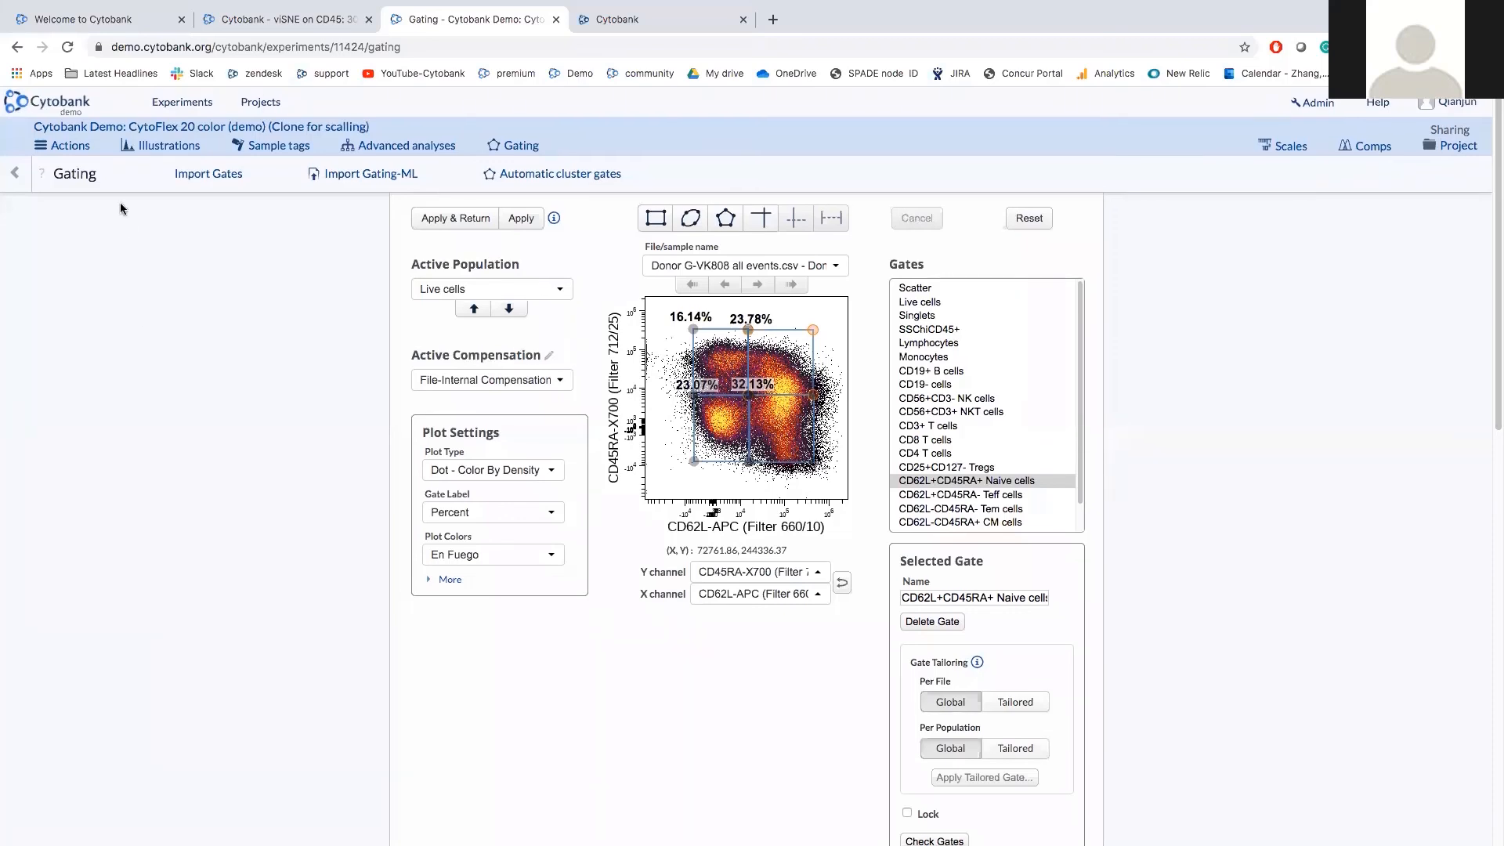
Open and dismiss the experiment actions list, then show the Projects menu with recent projects.
left_click(95, 152)
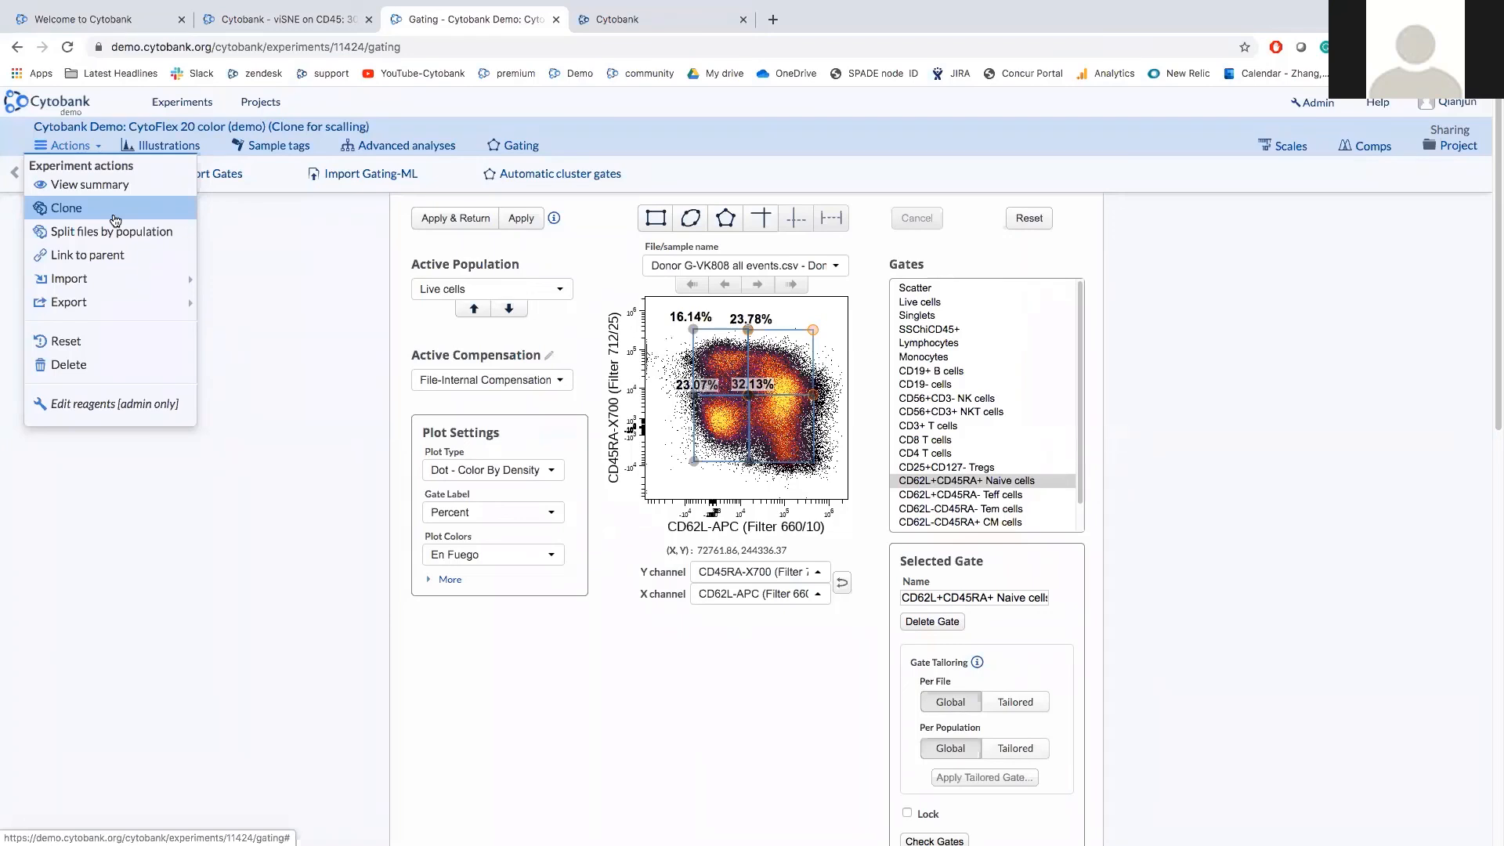
left_click(280, 254)
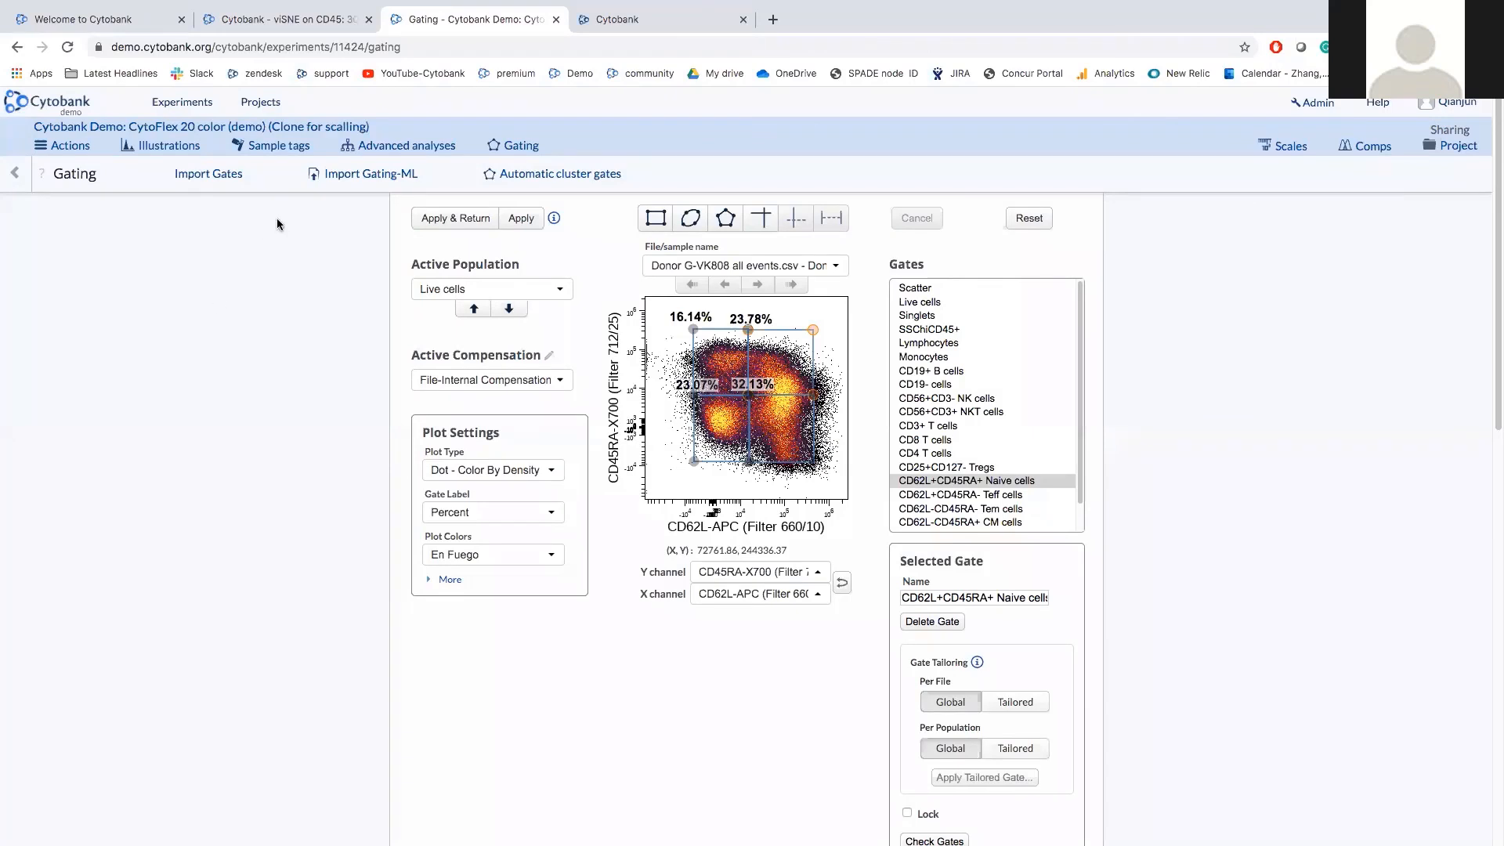
left_click(267, 107)
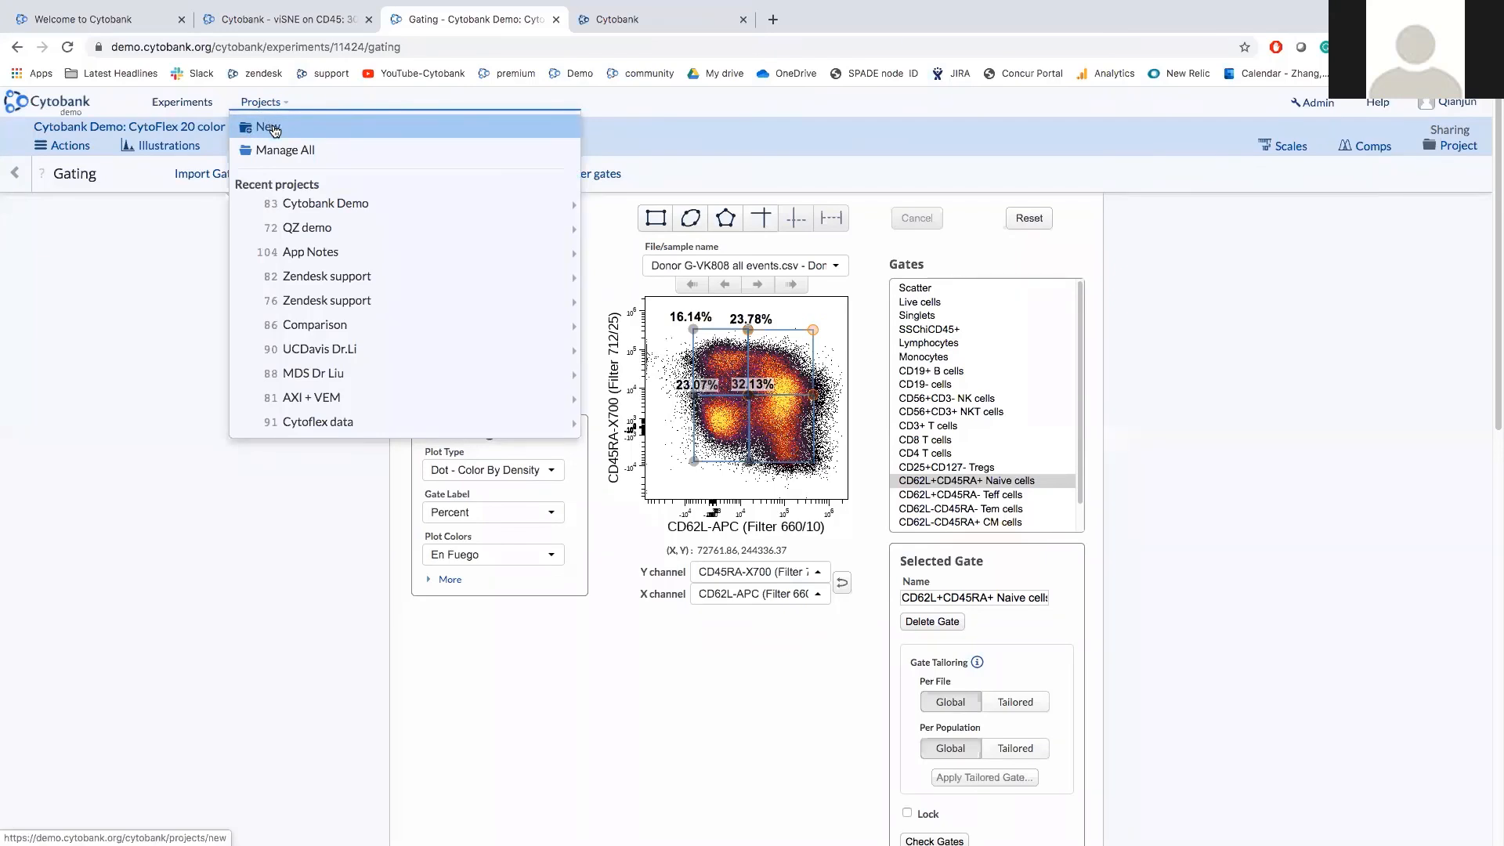
View the empty New Project form, then go to Experiments > Experiment Manager.
left_click(268, 128)
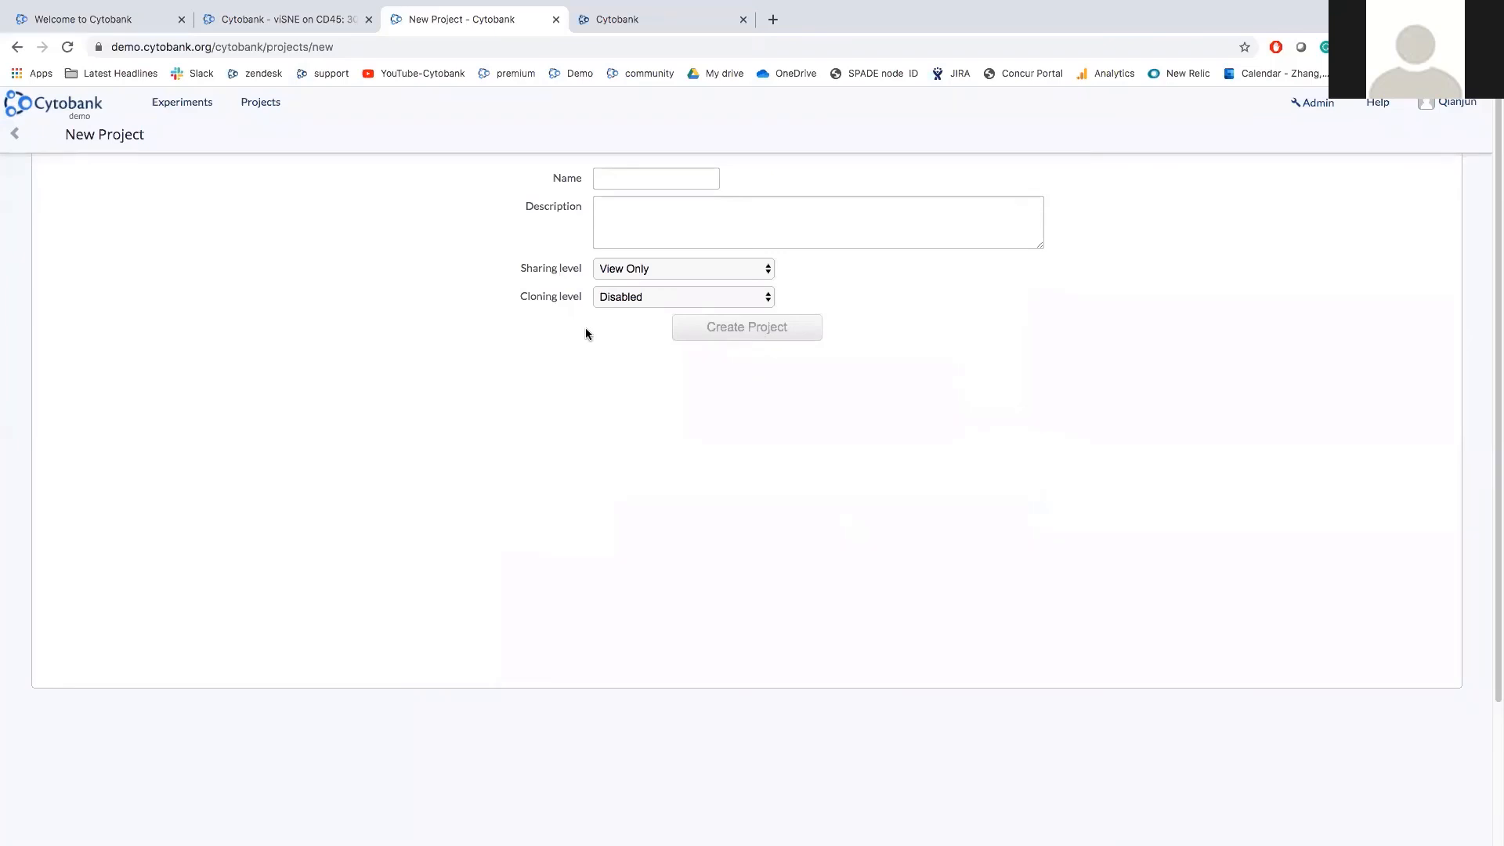
left_click(196, 109)
left_click(22, 104)
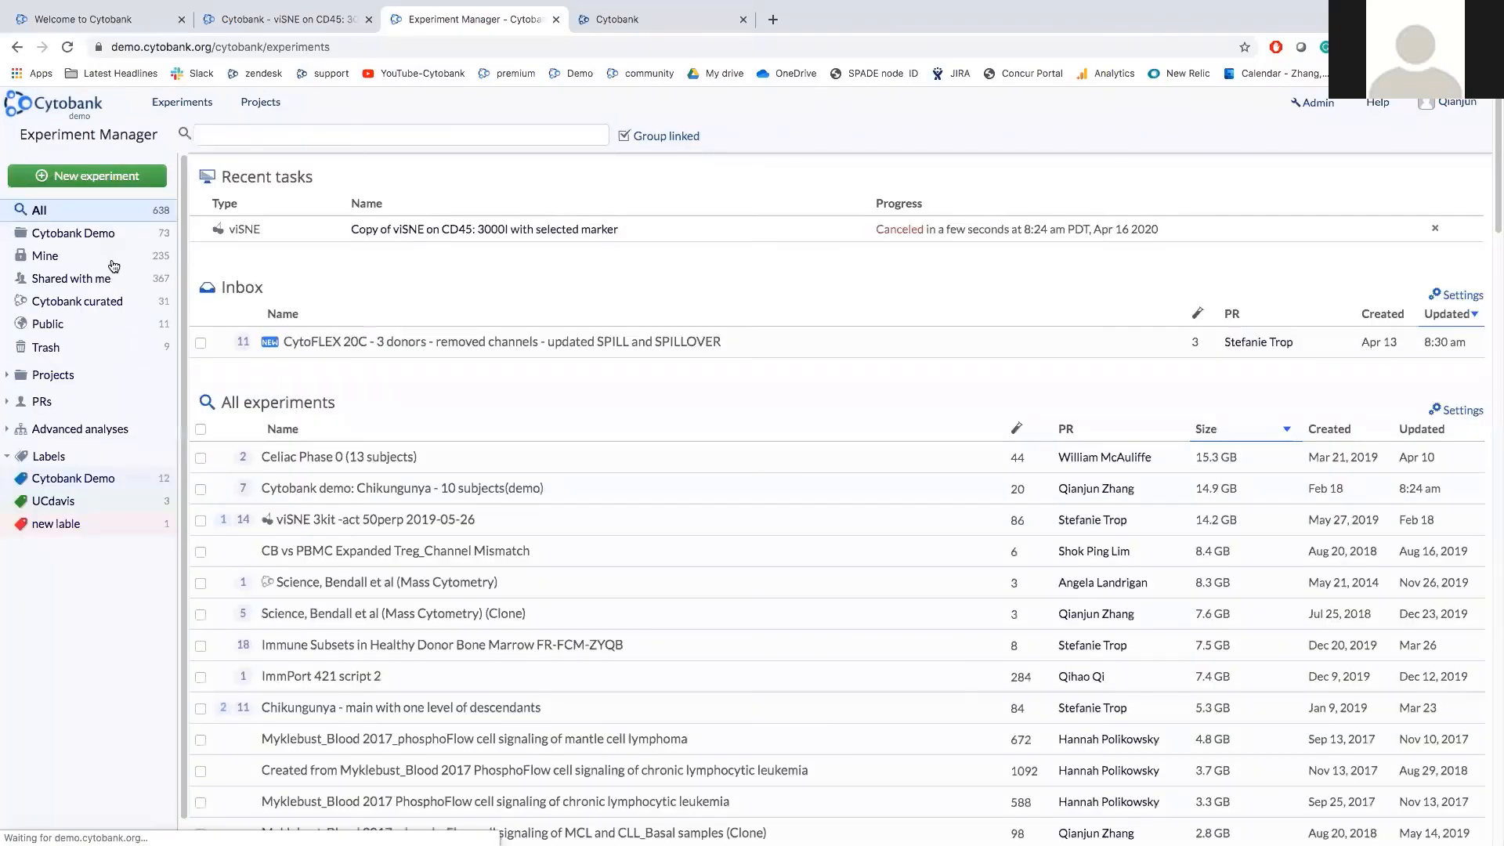
Filter the experiment list to the 'Cytobank Demo' project's 13 experiments.
left_click(109, 238)
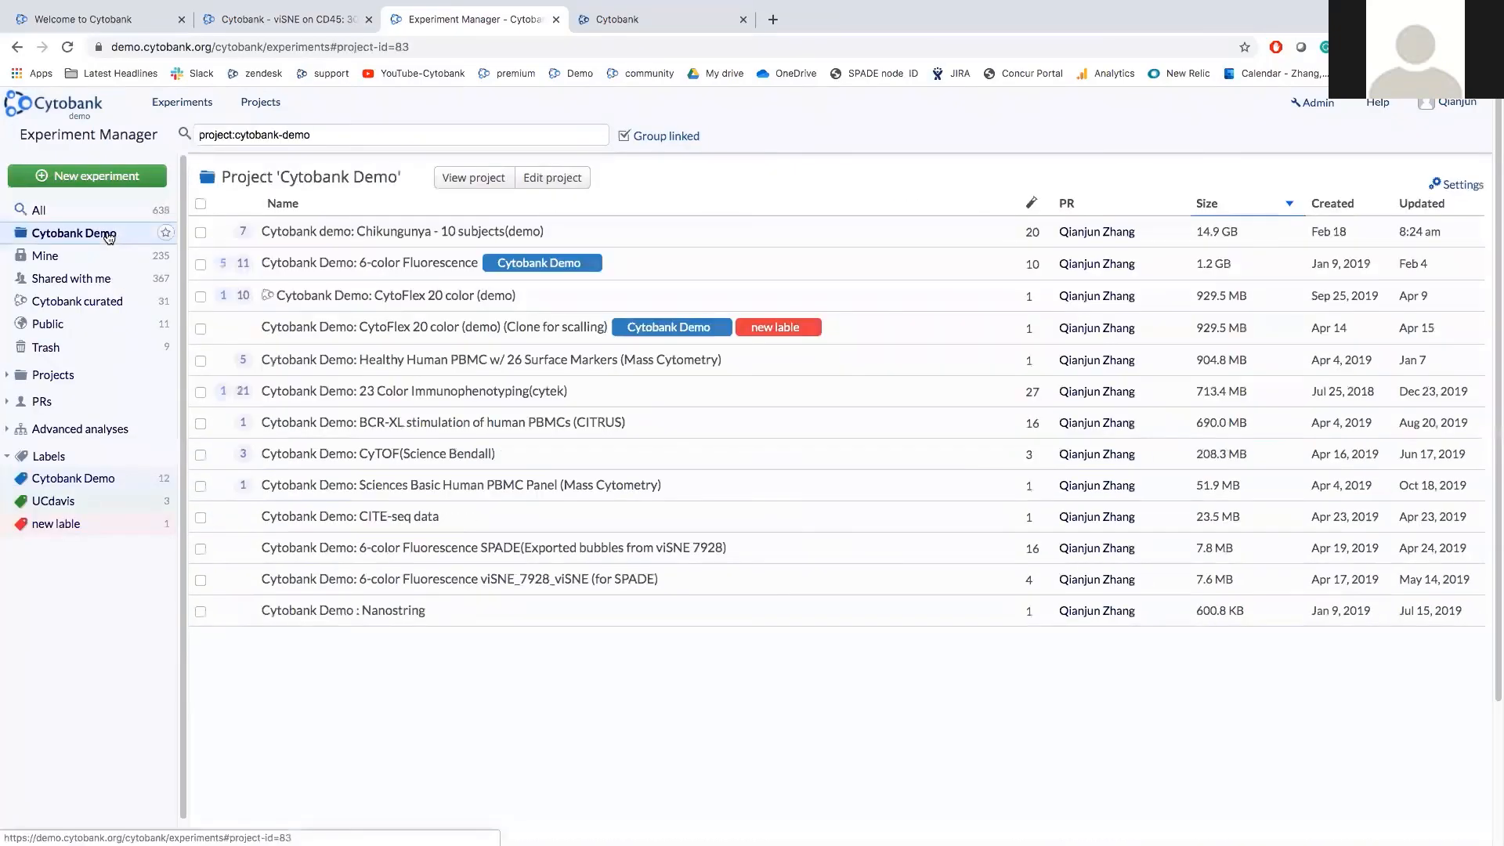